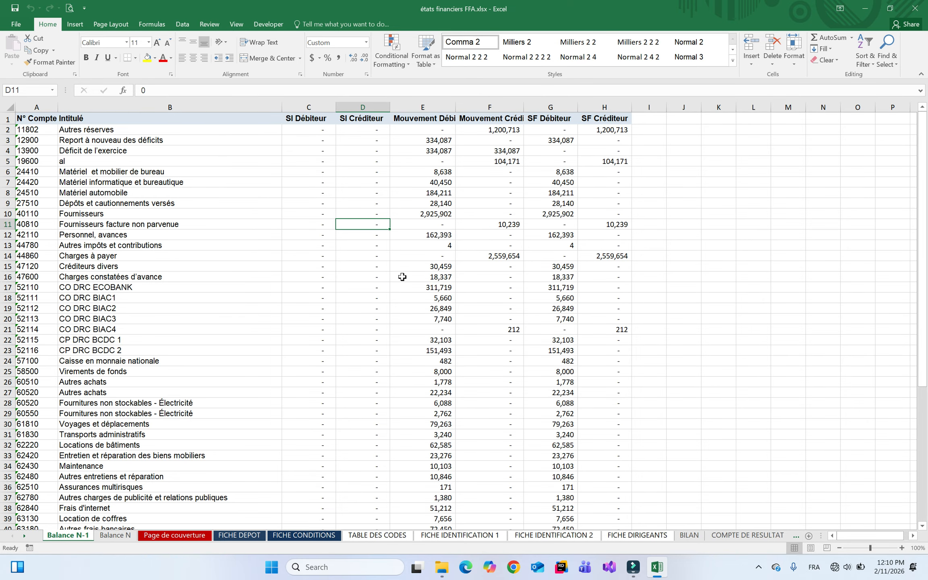
Compare the Balance N-1 and Balance N sheets, then view the Page de couverture LIASSE FISCALE title
{"action": "left_click", "coordinate": [117, 537]}
{"action": "left_click", "coordinate": [68, 537]}
{"action": "left_click", "coordinate": [116, 536]}
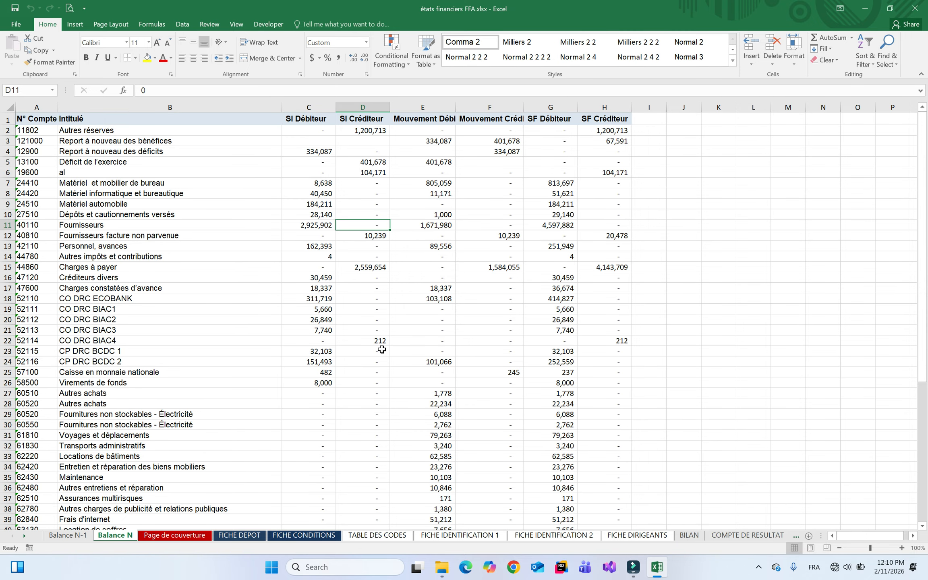
{"action": "left_click", "coordinate": [177, 534]}
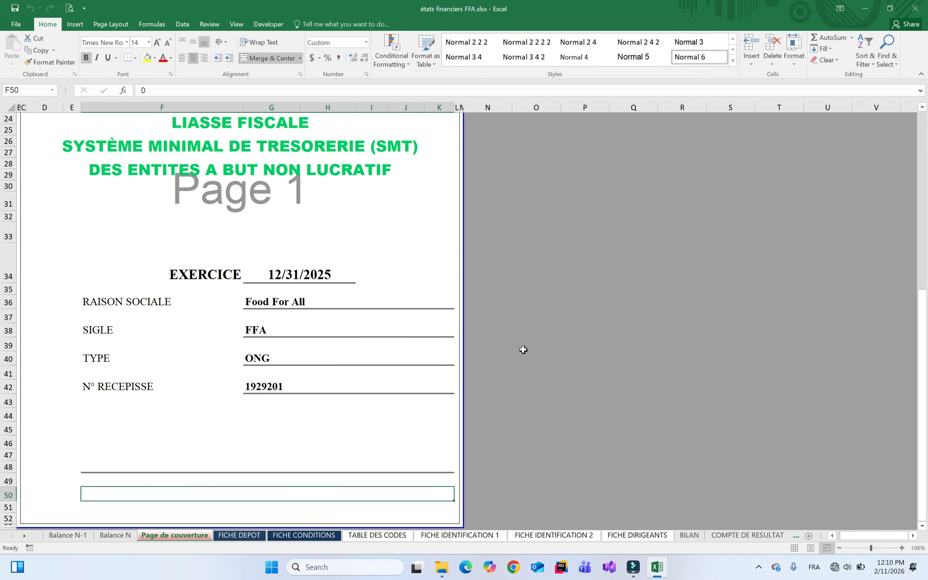
{"action": "left_click", "coordinate": [217, 141]}
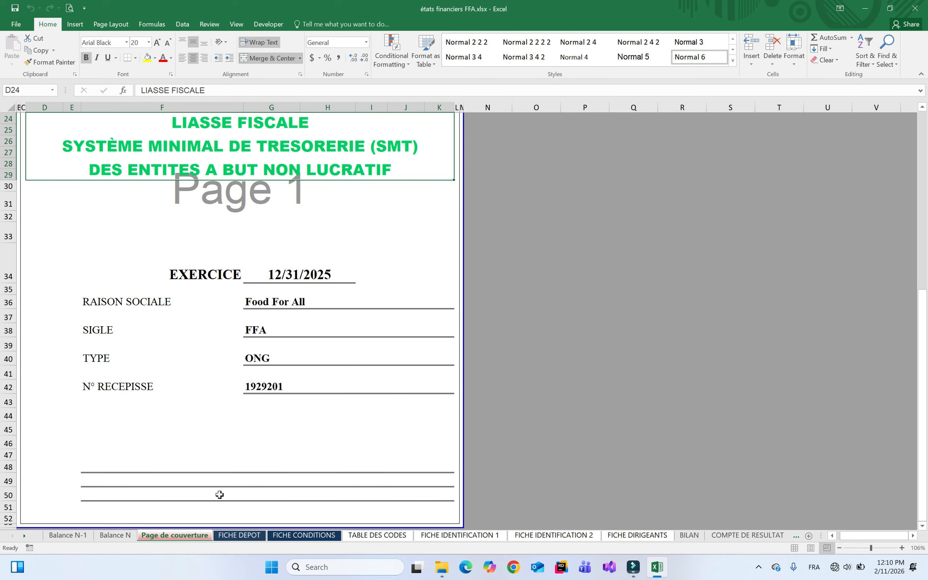
Check the BILAN and COMPTE DE RESULTAT sheets, ending back on BILAN
{"action": "left_click", "coordinate": [696, 536]}
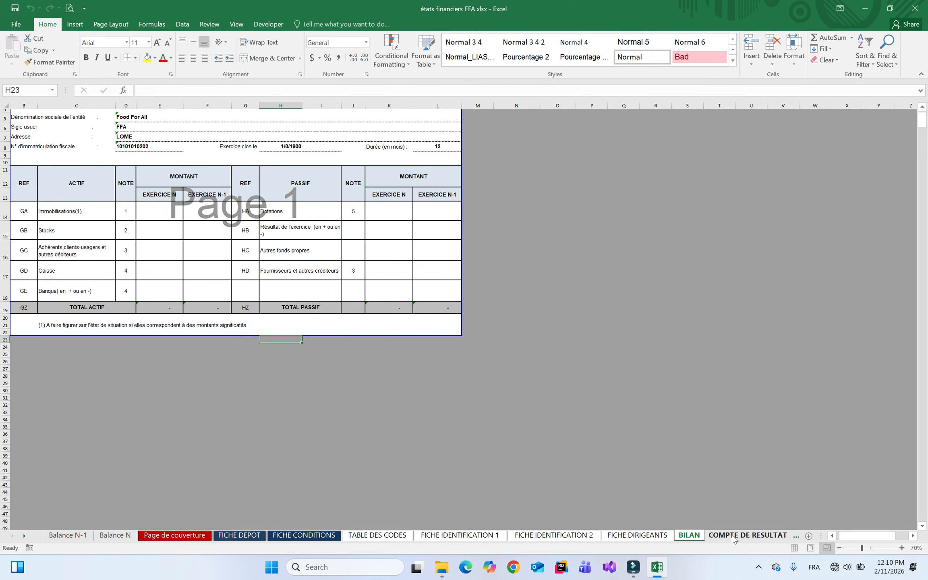
{"action": "left_click", "coordinate": [734, 537]}
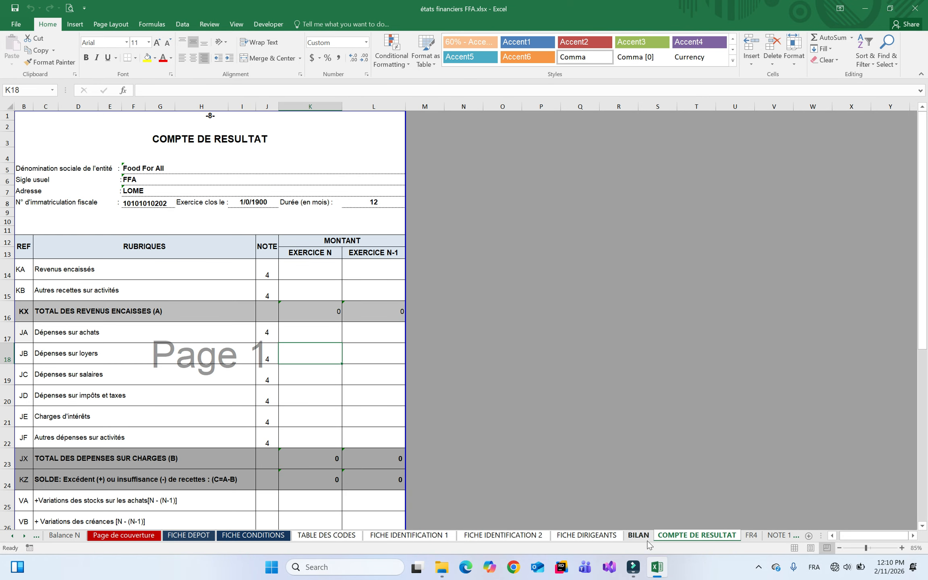
{"action": "left_click", "coordinate": [647, 540]}
Jump to Détail des charges_3 from the sheet list and step through to Détail des produits_1
{"action": "right_click", "coordinate": [27, 538]}
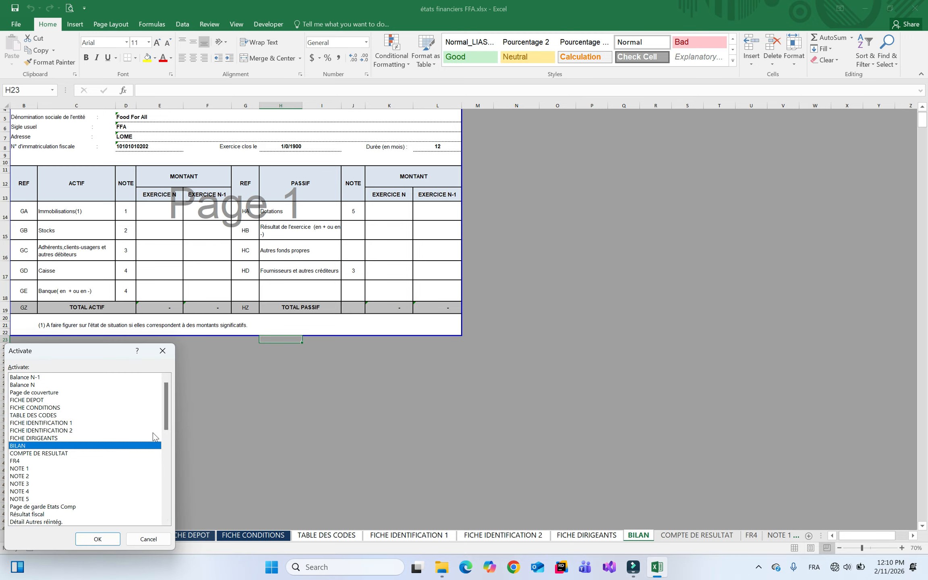
{"action": "left_click_drag", "start_coordinate": [166, 422], "coordinate": [163, 488]}
{"action": "double_click", "coordinate": [36, 400]}
{"action": "key", "text": "ctrl+Page_Up"}
{"action": "key", "text": "ctrl+Page_Up"}
{"action": "key", "text": "ctrl+Page_Up"}
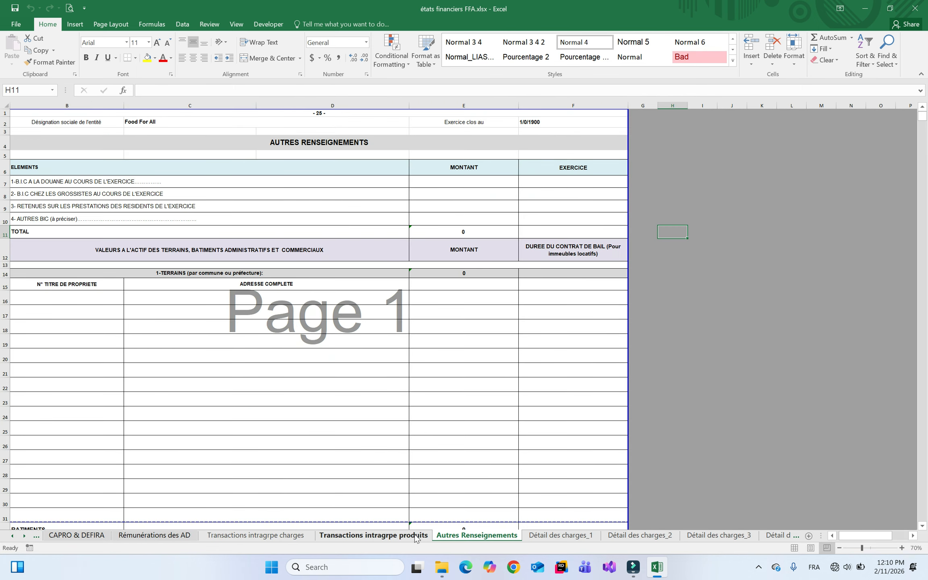
{"action": "left_click", "coordinate": [732, 535]}
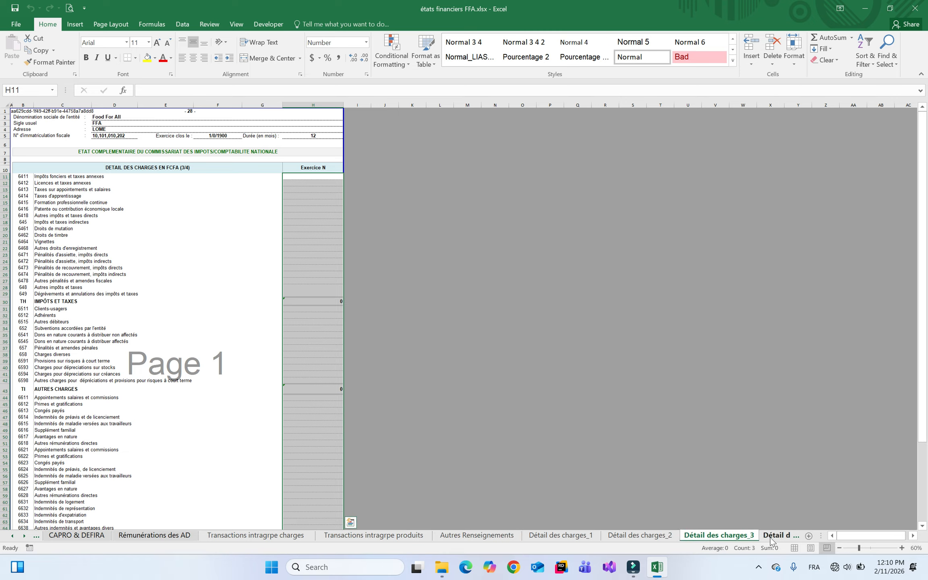
{"action": "left_click", "coordinate": [772, 536]}
{"action": "left_click", "coordinate": [777, 536]}
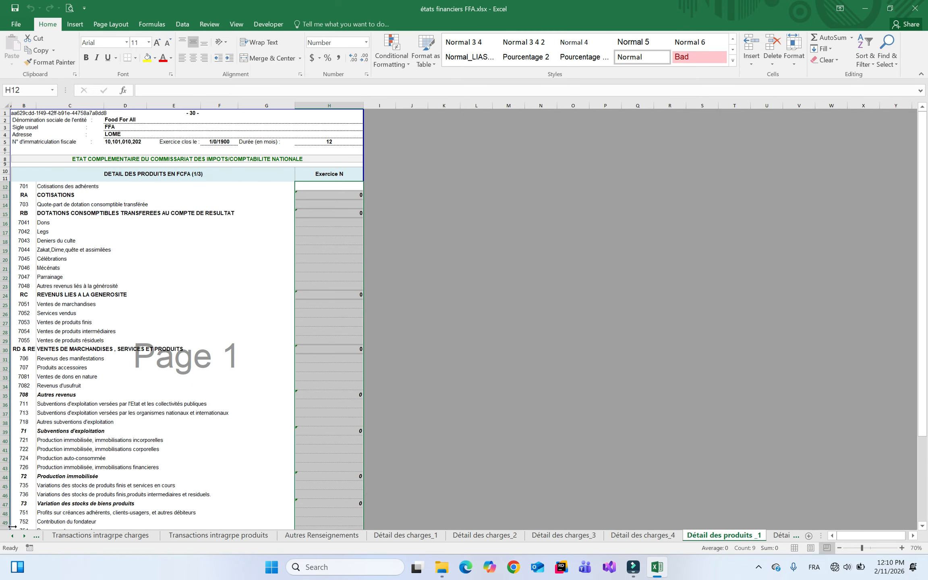
Return to Balance N-1 via the sheet list, glancing at BILAN, COMPTE DE RESULTAT and Balance N
{"action": "right_click", "coordinate": [23, 536]}
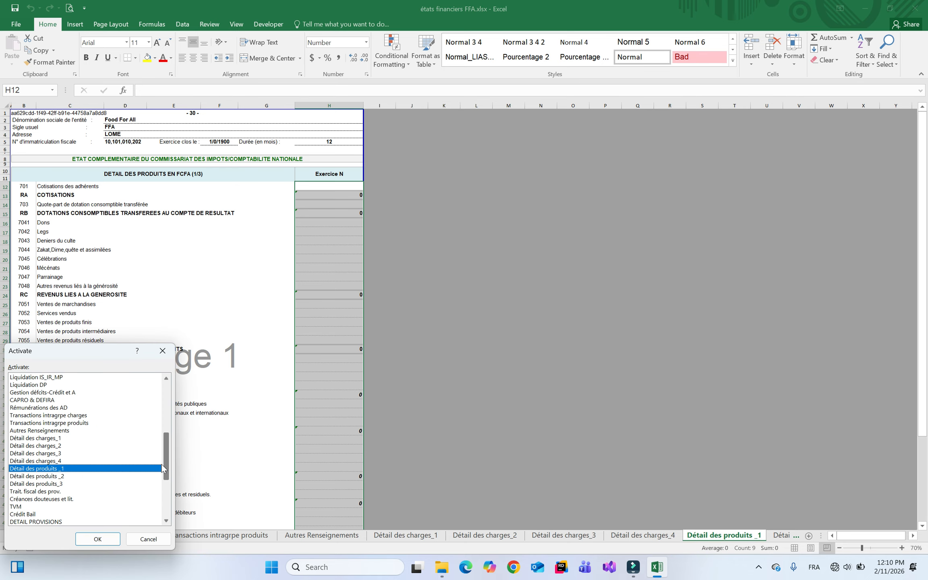
{"action": "left_click_drag", "start_coordinate": [166, 470], "coordinate": [166, 384]}
{"action": "left_click", "coordinate": [39, 371]}
{"action": "double_click", "coordinate": [33, 378]}
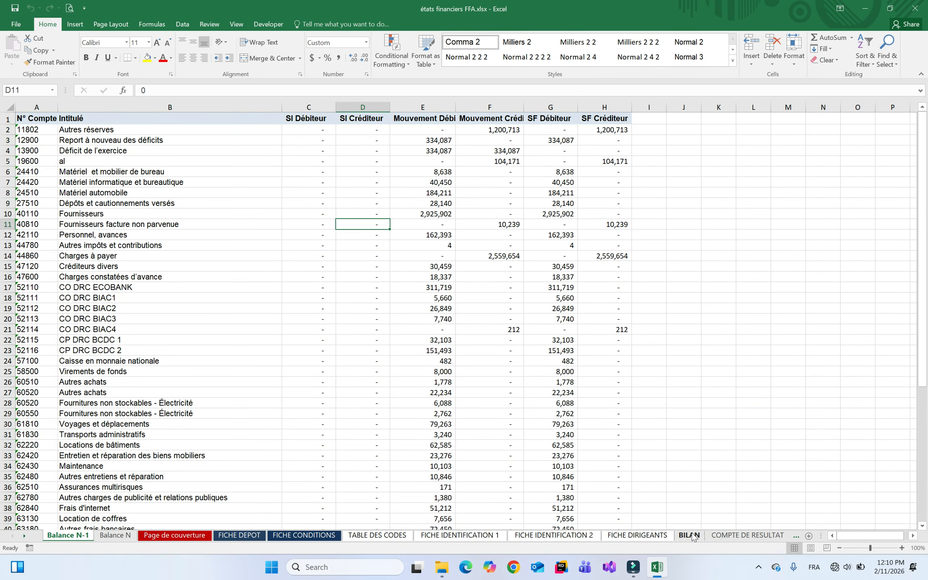
{"action": "left_click", "coordinate": [690, 537]}
{"action": "left_click", "coordinate": [698, 537]}
{"action": "left_click", "coordinate": [638, 537]}
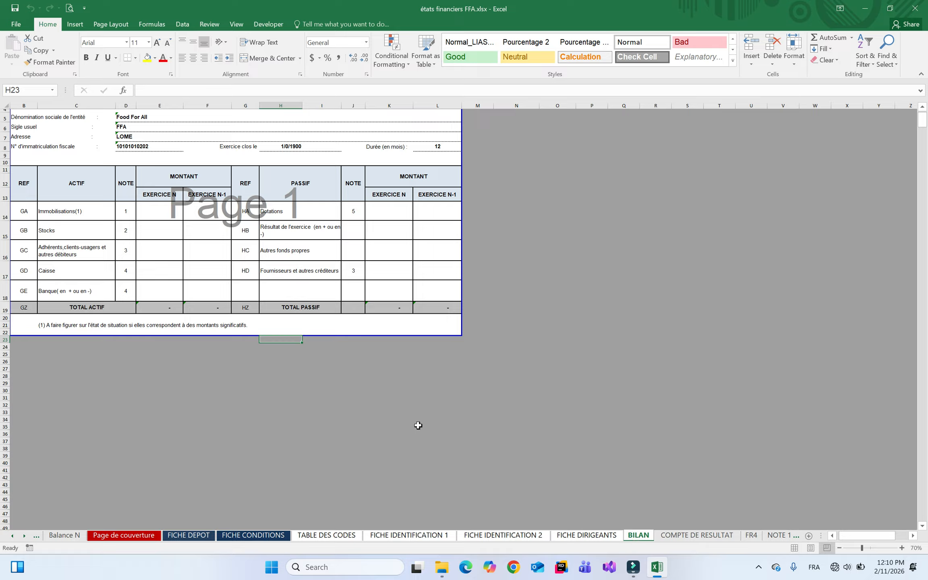
{"action": "left_click", "coordinate": [63, 534]}
{"action": "left_click", "coordinate": [34, 536]}
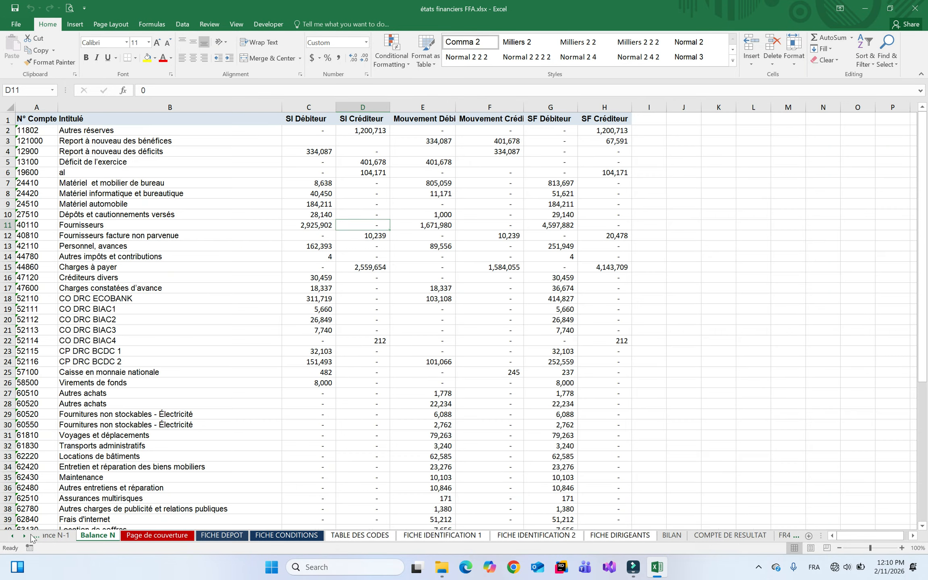
Close Excel and reopen états financiers FFA.xlsx from the Liasses folder
{"action": "left_click", "coordinate": [917, 6]}
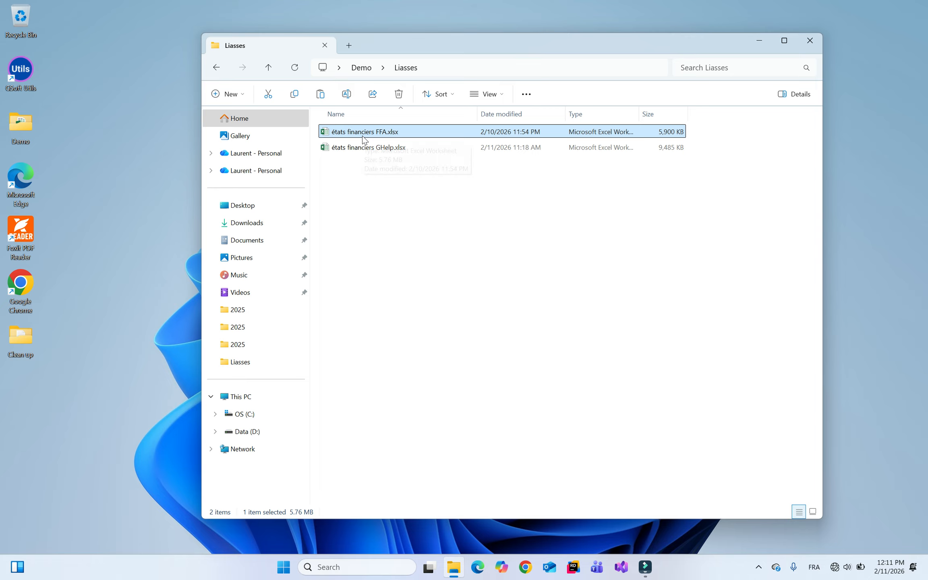
{"action": "double_click", "coordinate": [386, 132]}
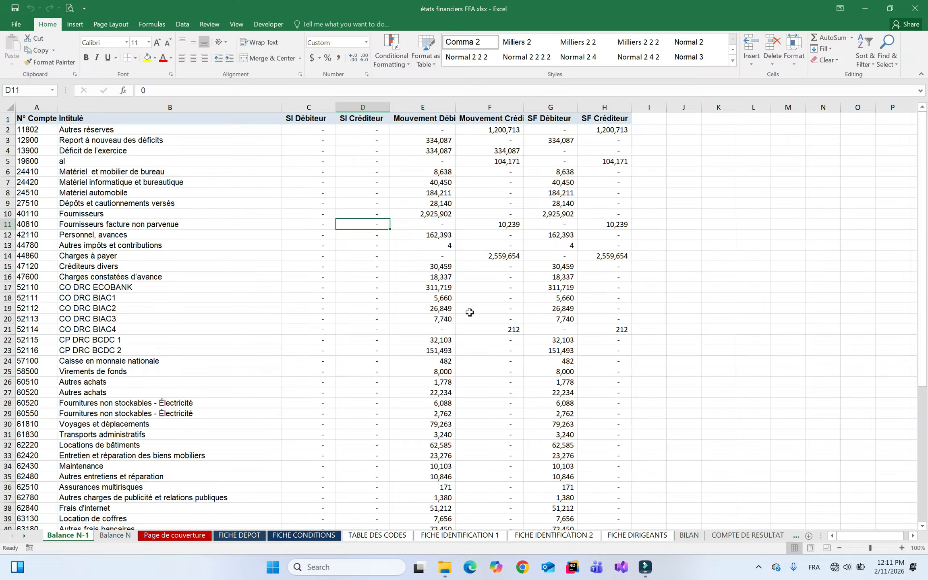
View COMPTE DE RESULTAT, then the BILAN sheet with its empty asset and liability columns
{"action": "left_click", "coordinate": [747, 535]}
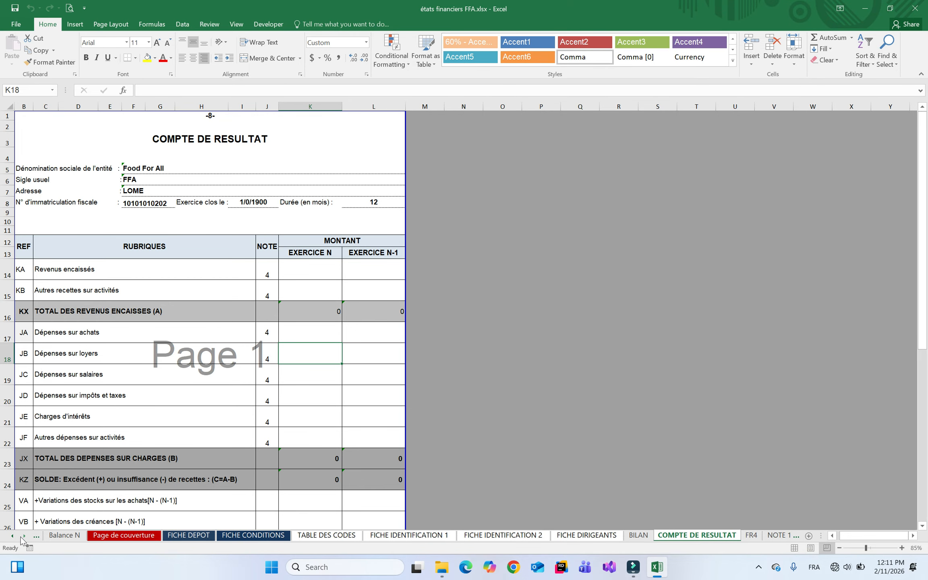
{"action": "left_click", "coordinate": [639, 535]}
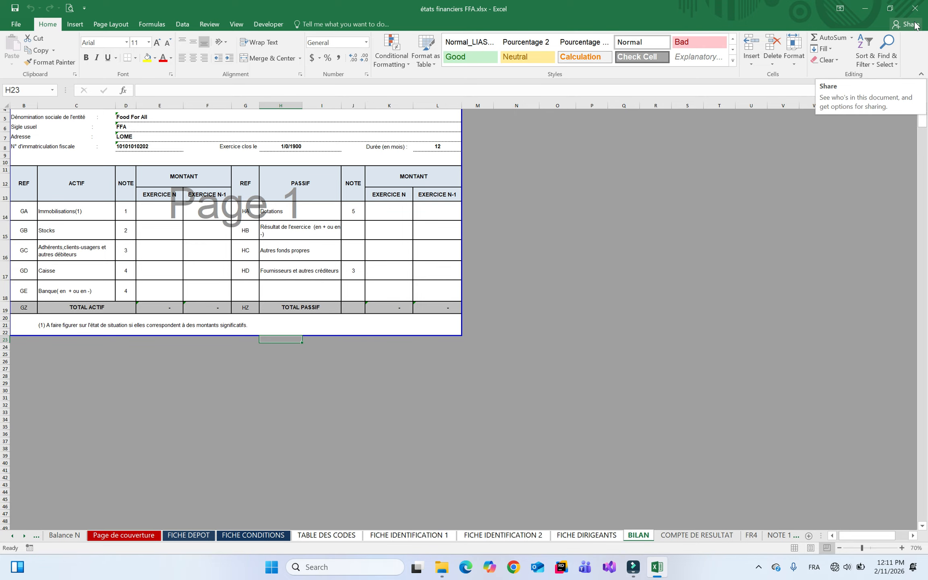
{"action": "left_click", "coordinate": [477, 228]}
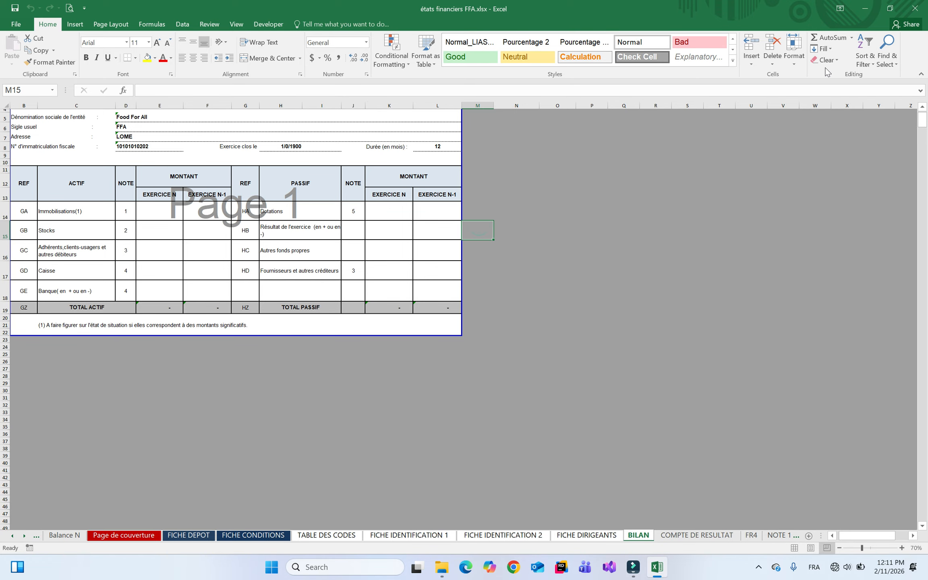
Close Excel and select états financiers GHelp.xlsx in the Liasses folder
{"action": "left_click", "coordinate": [922, 6]}
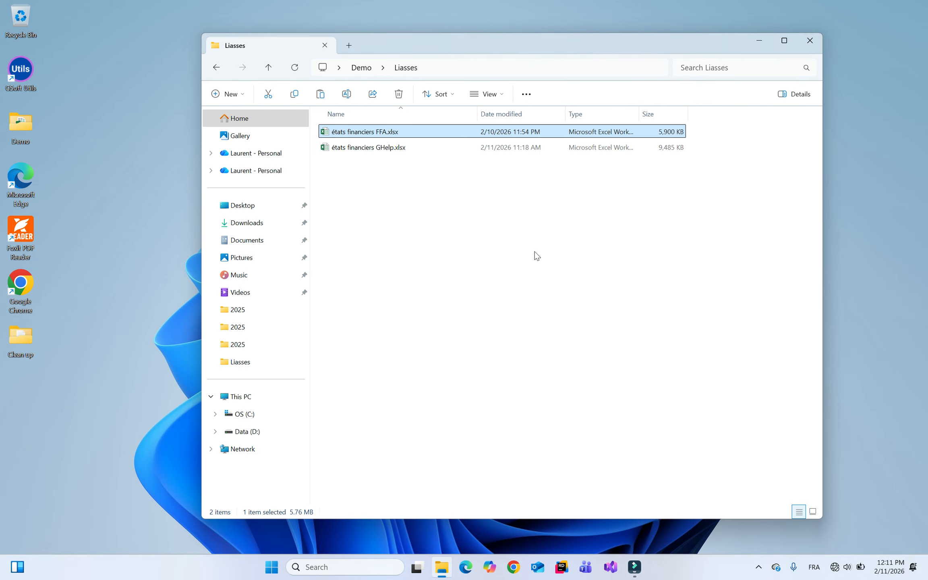
{"action": "left_click", "coordinate": [373, 148]}
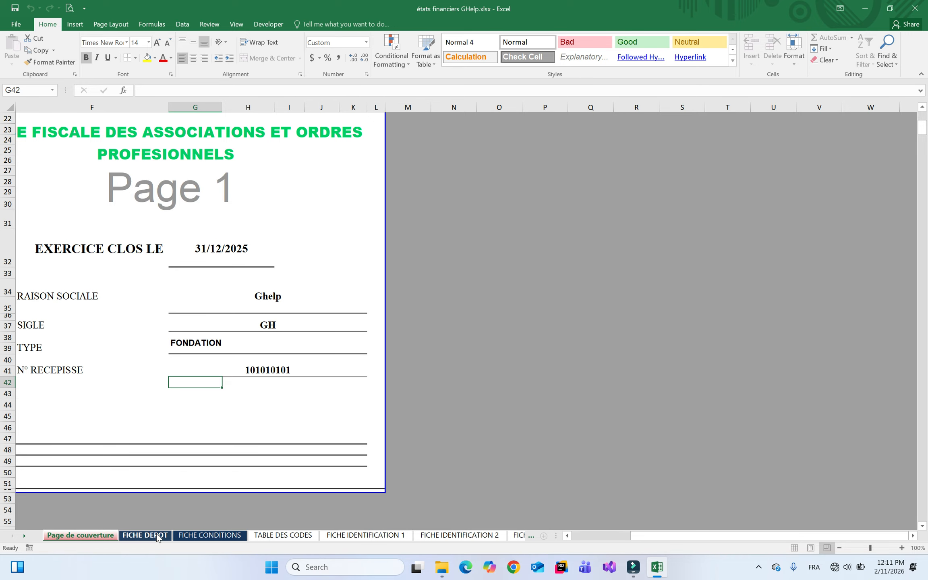
{"action": "left_click", "coordinate": [520, 535]}
{"action": "right_click", "coordinate": [18, 540]}
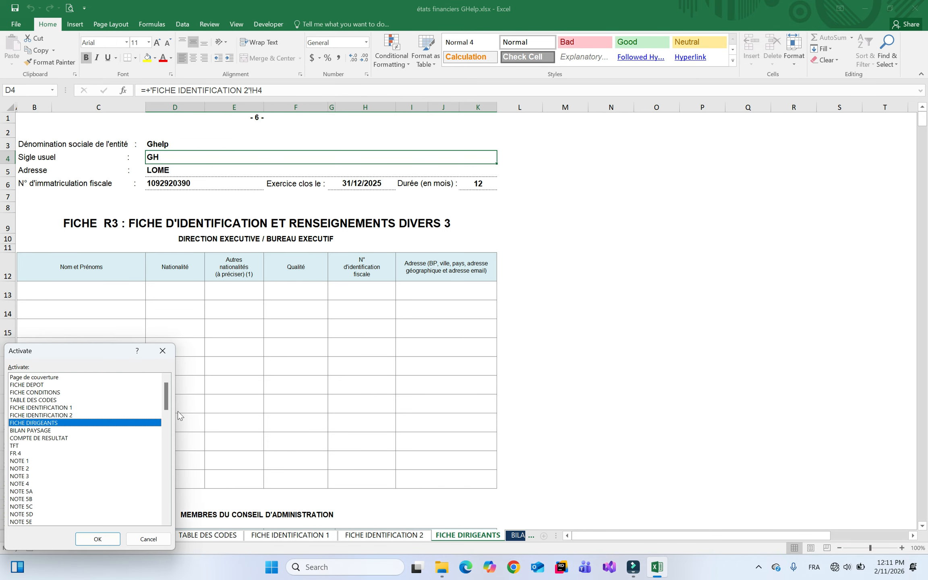
{"action": "left_click_drag", "start_coordinate": [169, 397], "coordinate": [169, 516]}
{"action": "double_click", "coordinate": [72, 514]}
{"action": "left_click", "coordinate": [531, 536]}
{"action": "left_click", "coordinate": [340, 538]}
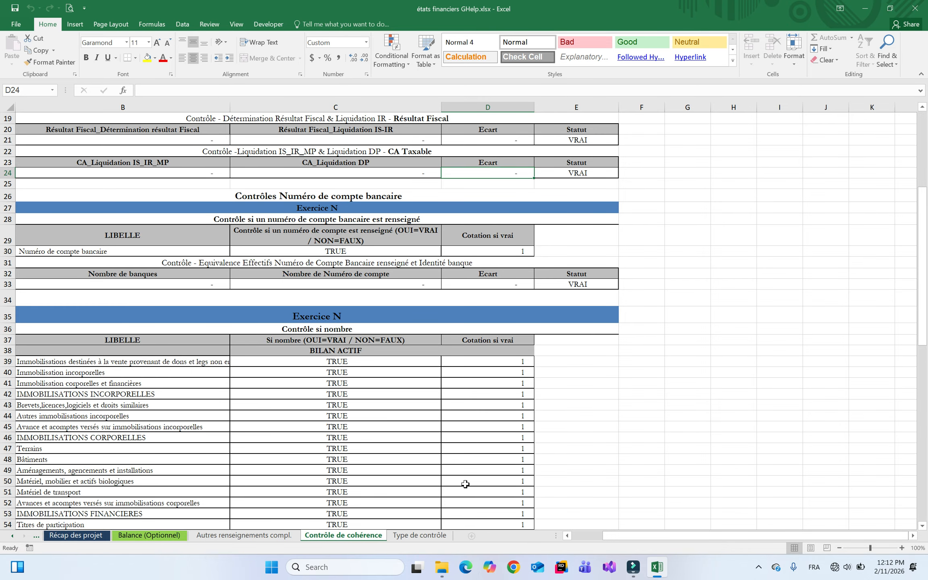
{"action": "left_click", "coordinate": [421, 536]}
{"action": "left_click", "coordinate": [345, 538]}
{"action": "right_click", "coordinate": [12, 539]}
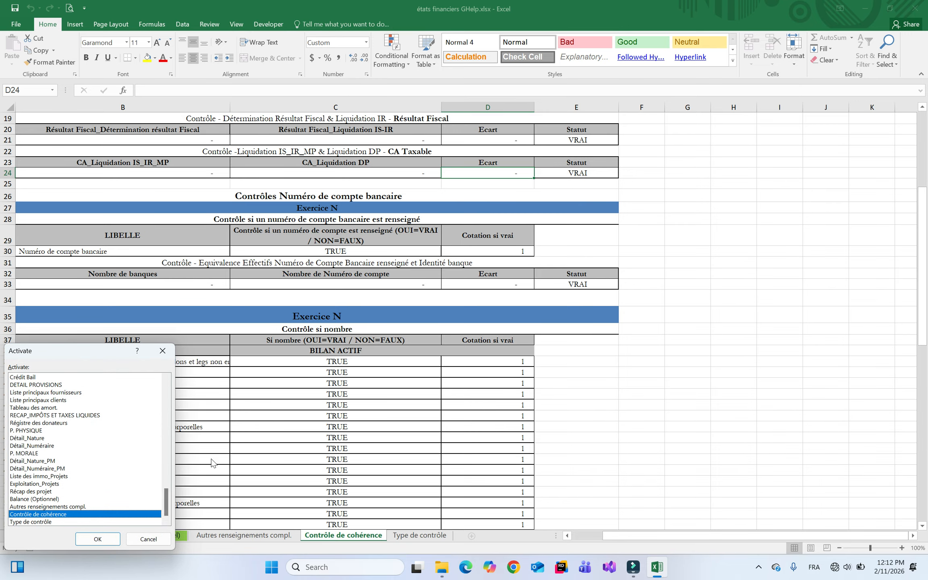
{"action": "left_click", "coordinate": [162, 348]}
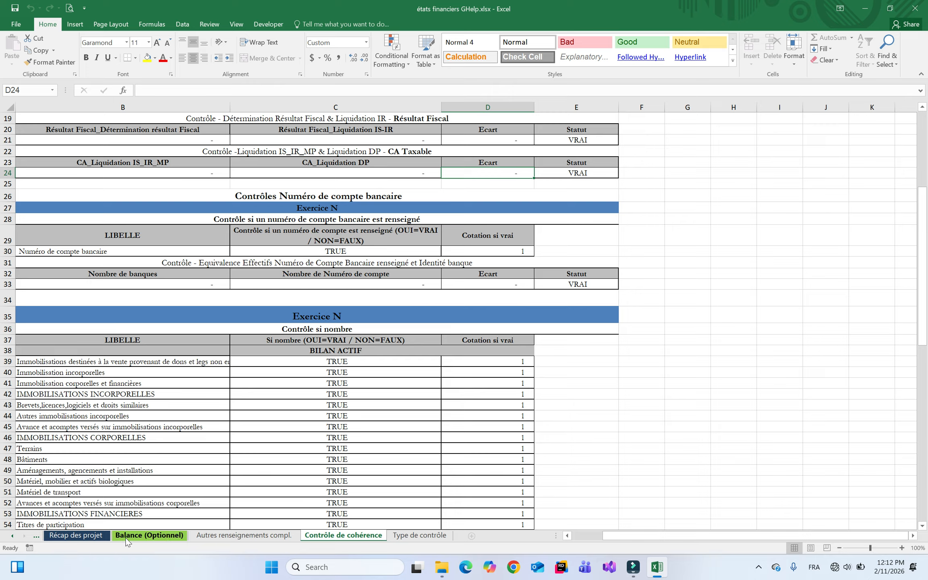
Read Note.txt in the Demo folder listing Fr2, Note 16, Cotrôle de Coherence, Type de contrôle, then return to Excel
{"action": "left_click", "coordinate": [442, 567]}
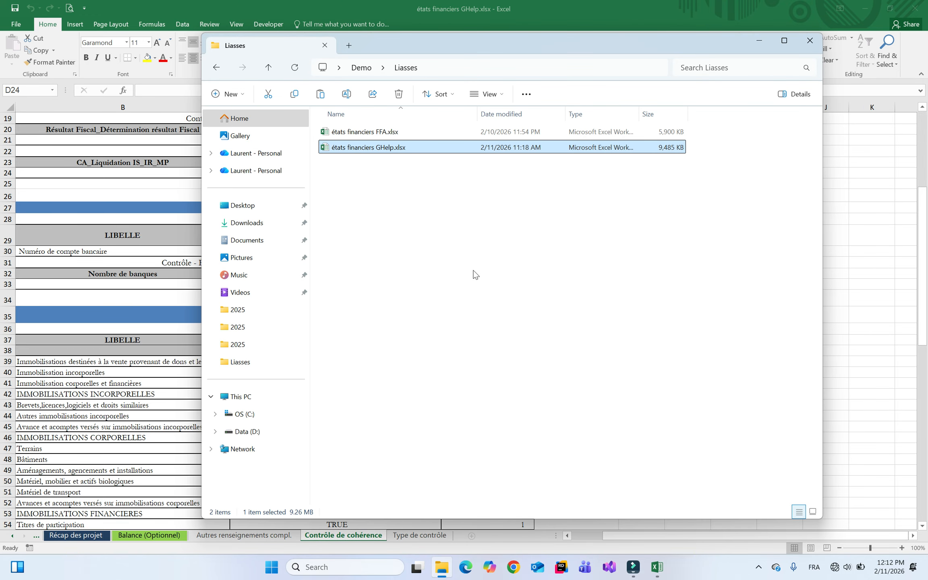
{"action": "left_click", "coordinate": [361, 68]}
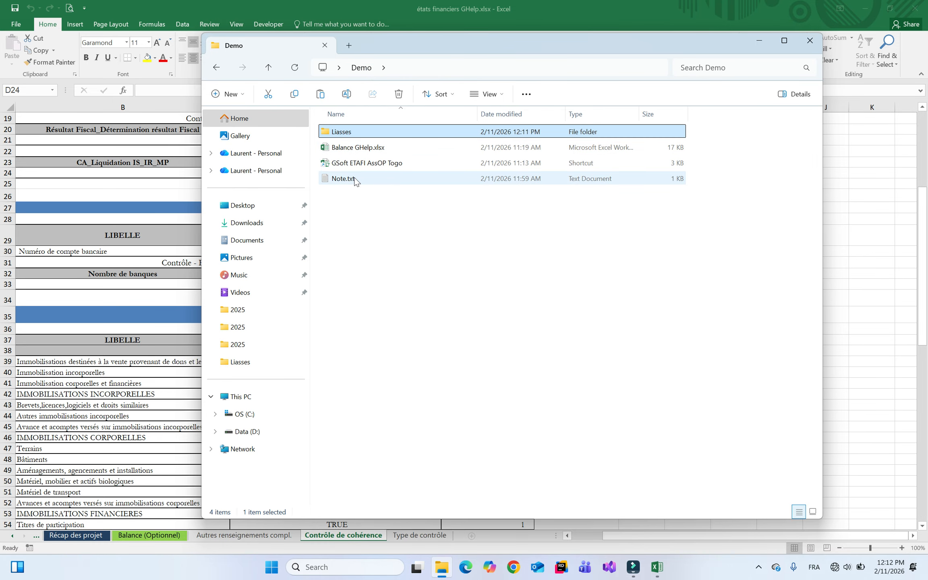
{"action": "double_click", "coordinate": [343, 178]}
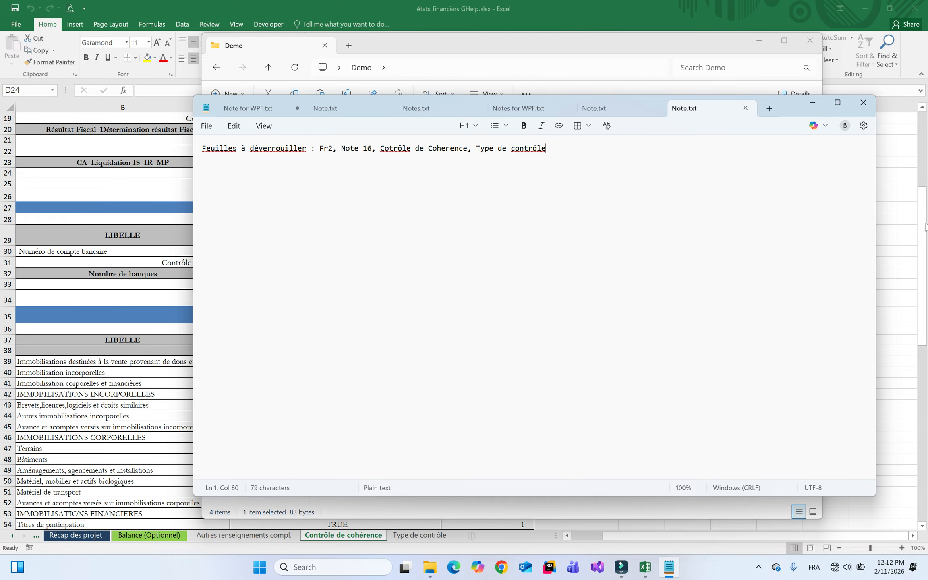
{"action": "left_click", "coordinate": [893, 252]}
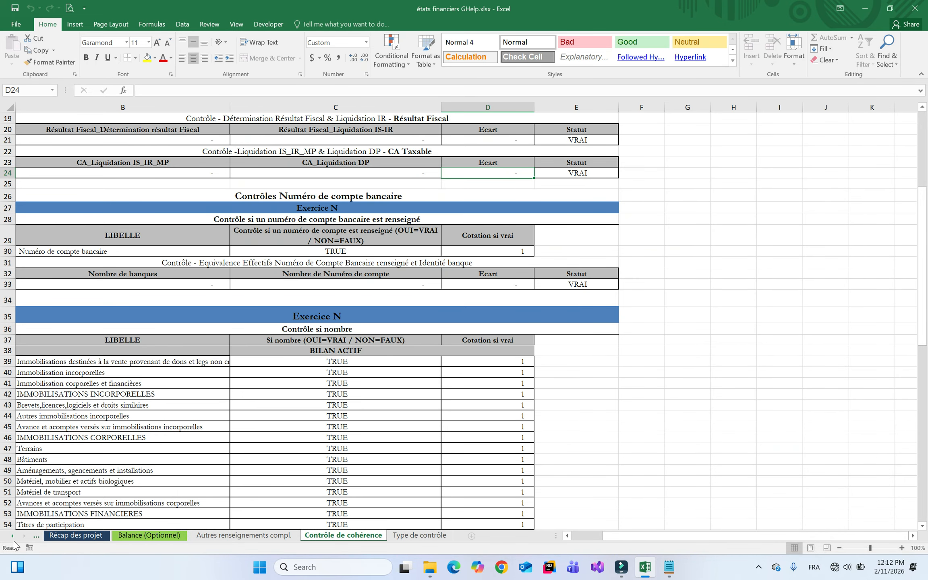
Open FICHE IDENTIFICATION 2 and try editing the Divers revenue cell X57, getting the protection warning
{"action": "left_click_drag", "start_coordinate": [167, 501], "coordinate": [166, 387]}
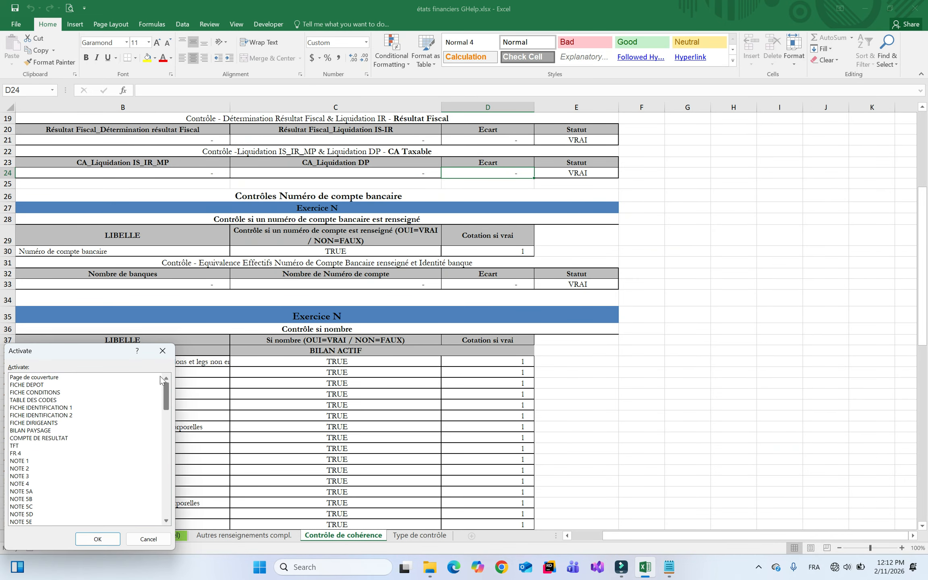
{"action": "double_click", "coordinate": [36, 377]}
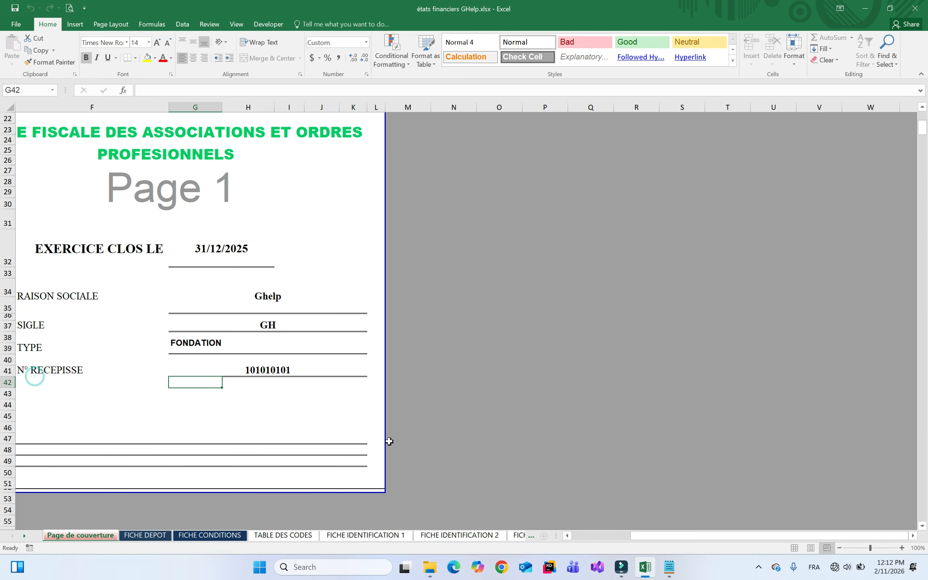
{"action": "left_click", "coordinate": [460, 536]}
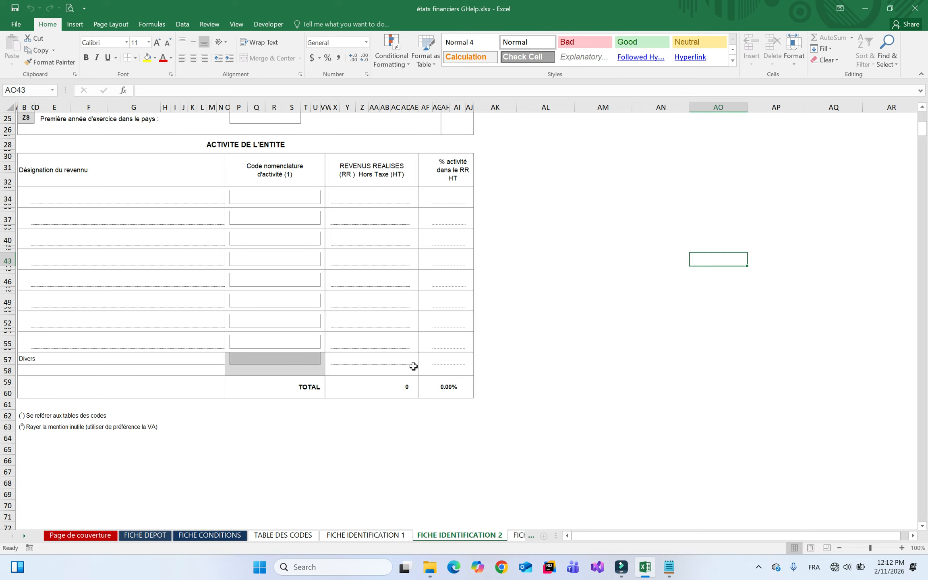
{"action": "left_click", "coordinate": [379, 360]}
{"action": "double_click", "coordinate": [405, 387]}
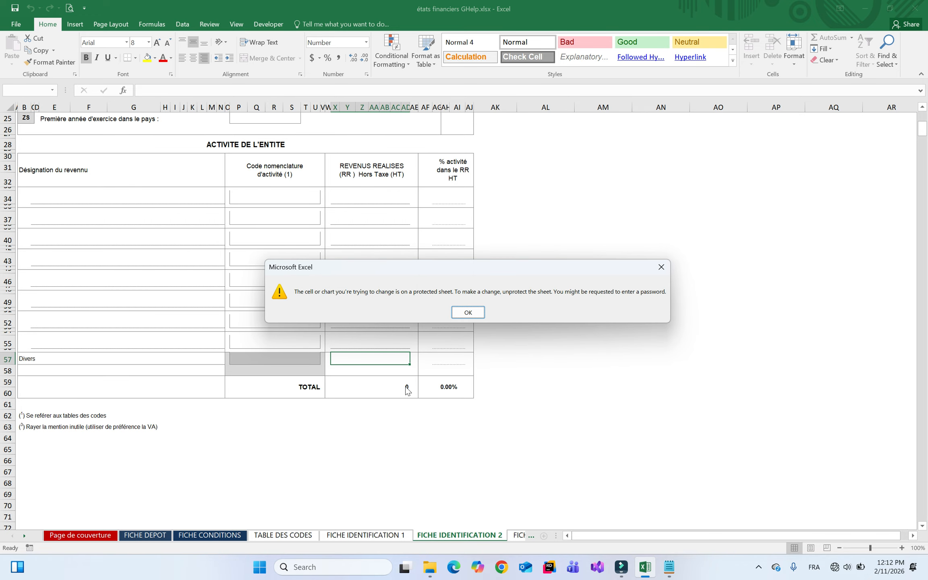
{"action": "key", "text": "Return"}
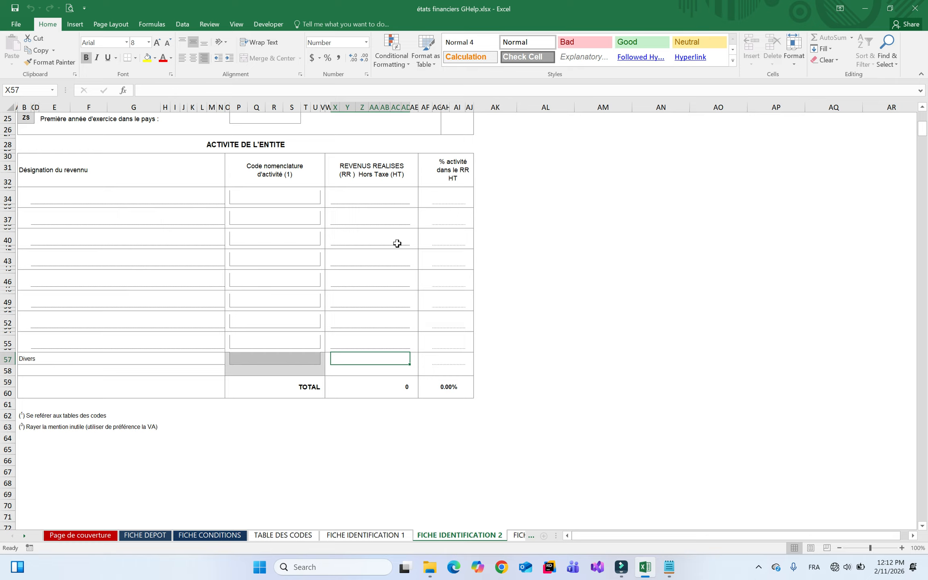
Try editing activity code cell P37 twice, dismissing each protected-sheet warning
{"action": "left_click", "coordinate": [253, 205]}
{"action": "left_click", "coordinate": [276, 245]}
{"action": "double_click", "coordinate": [276, 214]}
{"action": "key", "text": "Return"}
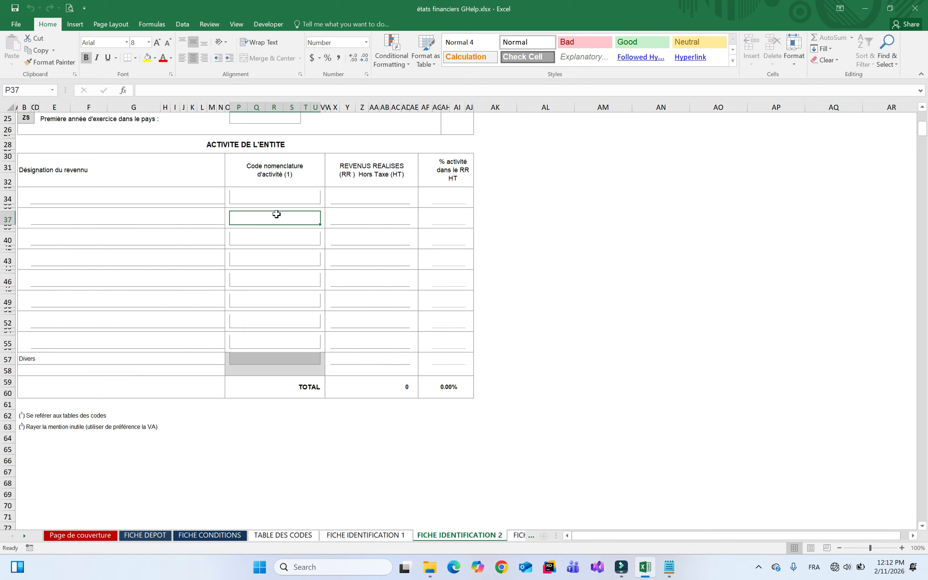
{"action": "left_click", "coordinate": [284, 198]}
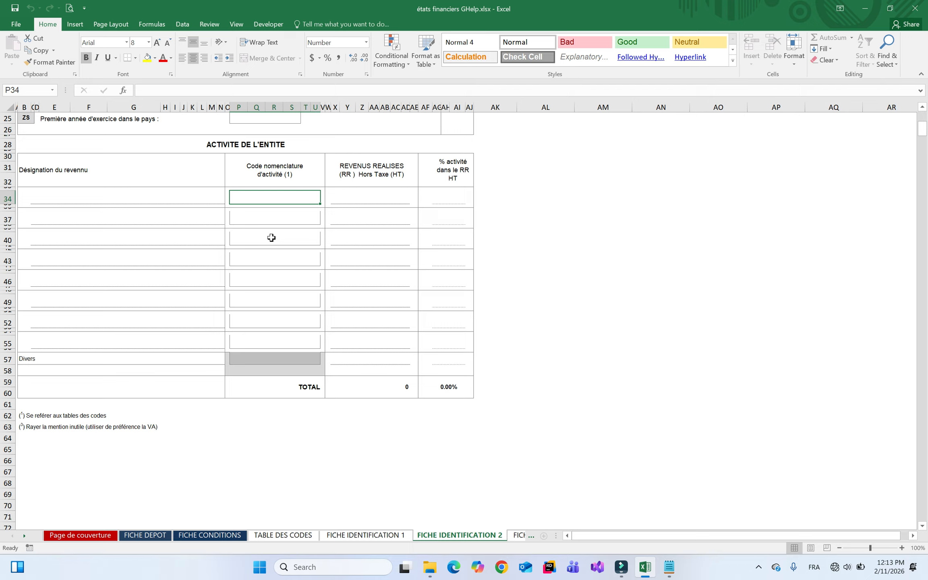
{"action": "double_click", "coordinate": [287, 219]}
{"action": "key", "text": "Return"}
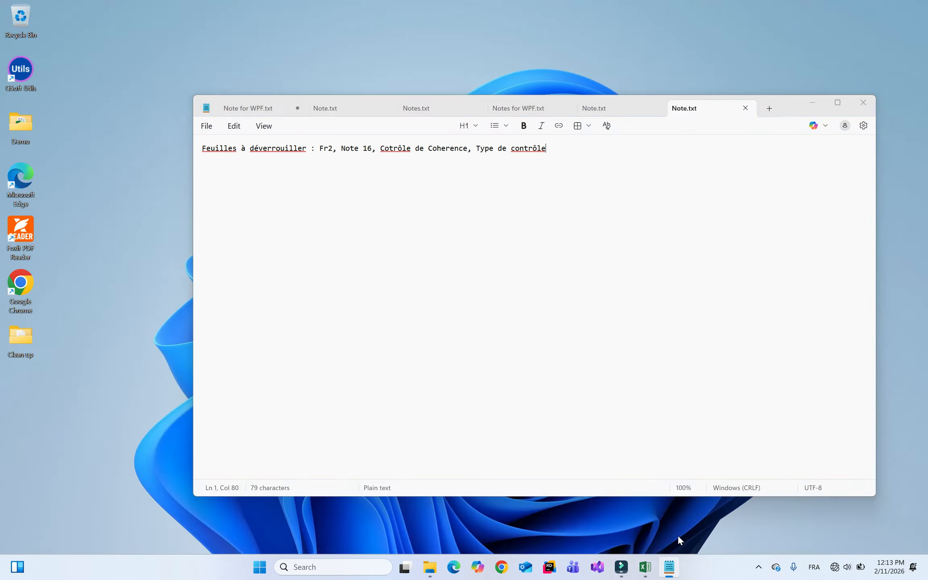
{"action": "left_click", "coordinate": [679, 538]}
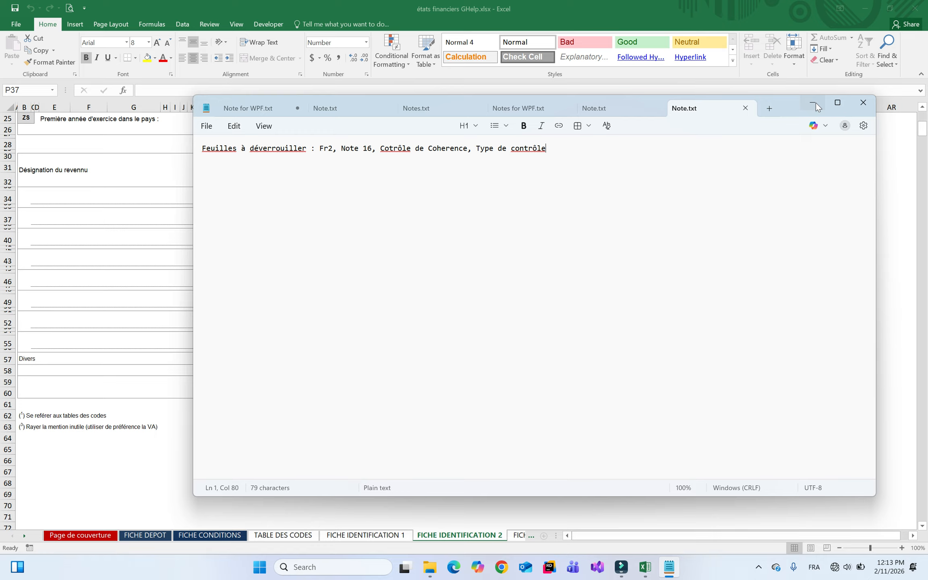
{"action": "left_click_drag", "start_coordinate": [381, 149], "coordinate": [546, 148]}
{"action": "left_click", "coordinate": [456, 149]}
{"action": "left_click", "coordinate": [814, 107]}
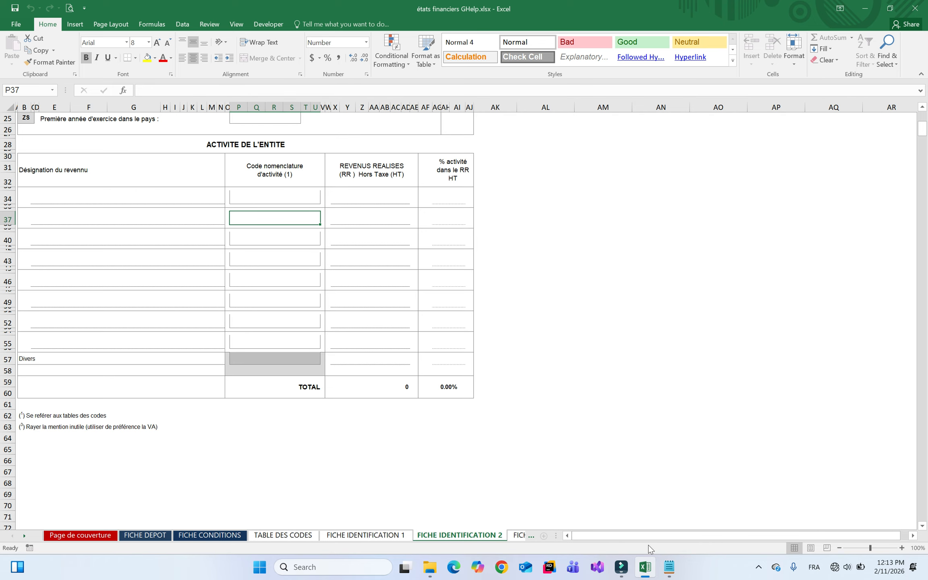
Switch to Contrôle de cohérence, scroll to the top and inspect the bank-account check formula in C30
{"action": "right_click", "coordinate": [24, 534]}
{"action": "left_click_drag", "start_coordinate": [165, 402], "coordinate": [171, 507]}
{"action": "double_click", "coordinate": [145, 515]}
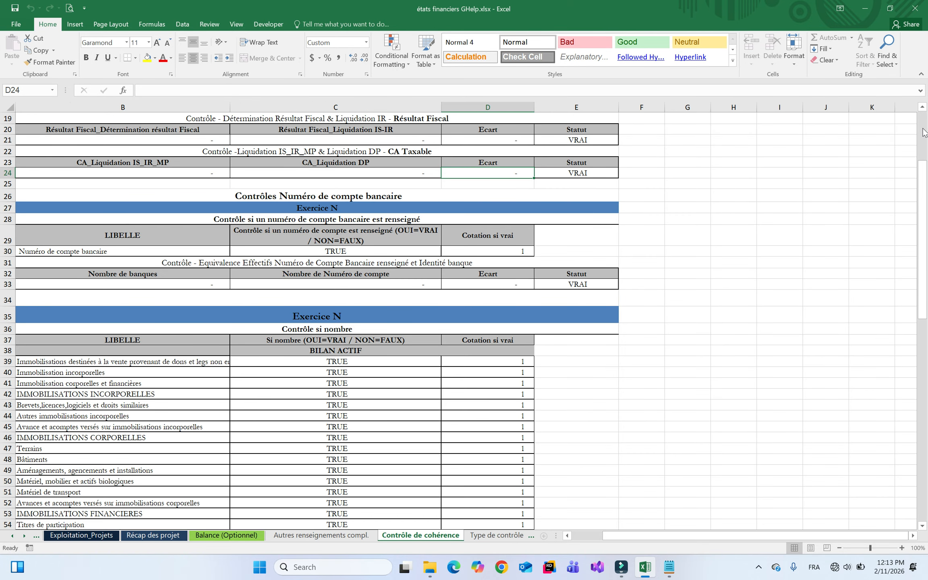
{"action": "left_click", "coordinate": [924, 155]}
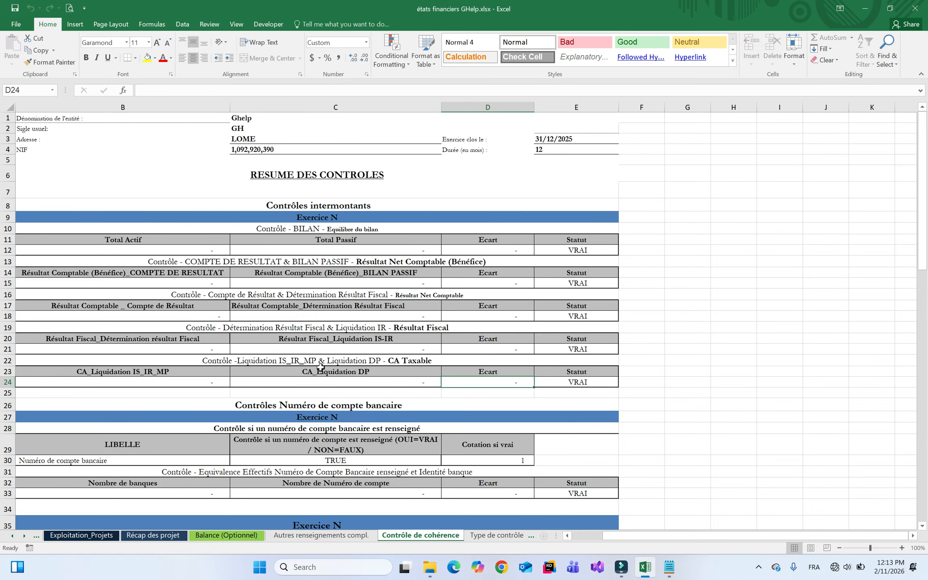
{"action": "left_click", "coordinate": [336, 461]}
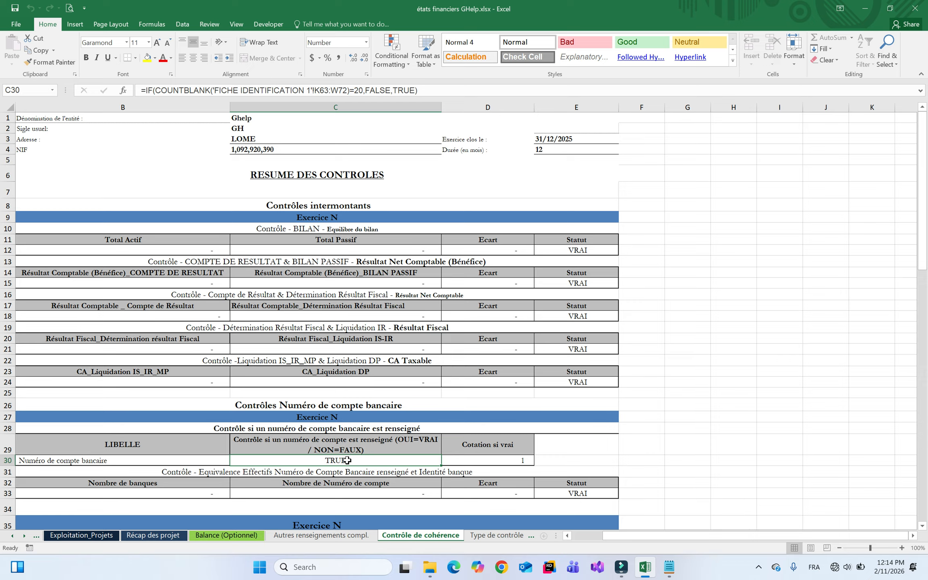
On FICHE IDENTIFICATION 1, inspect the bank domiciliation table, selecting account-number rows 63 to 73
{"action": "right_click", "coordinate": [24, 536]}
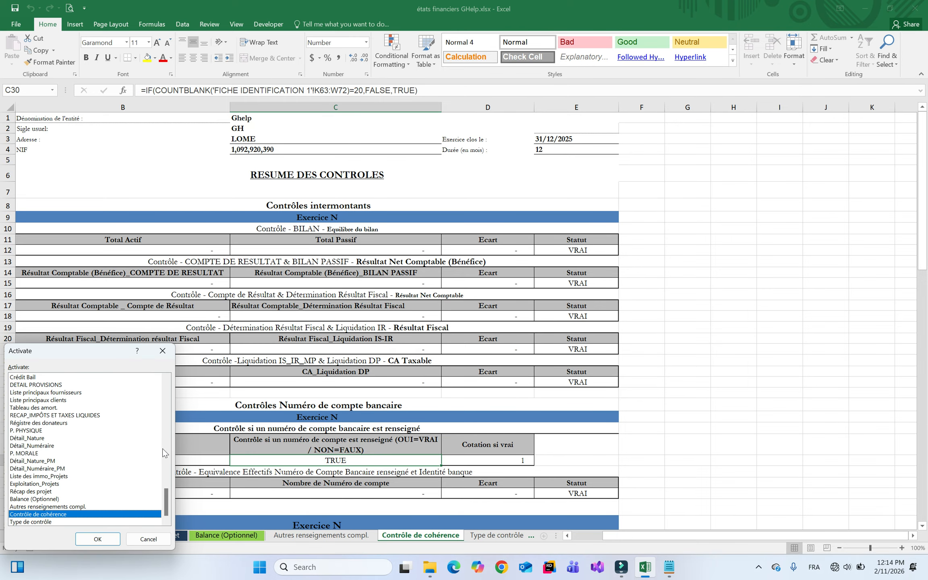
{"action": "left_click_drag", "start_coordinate": [166, 499], "coordinate": [168, 387]}
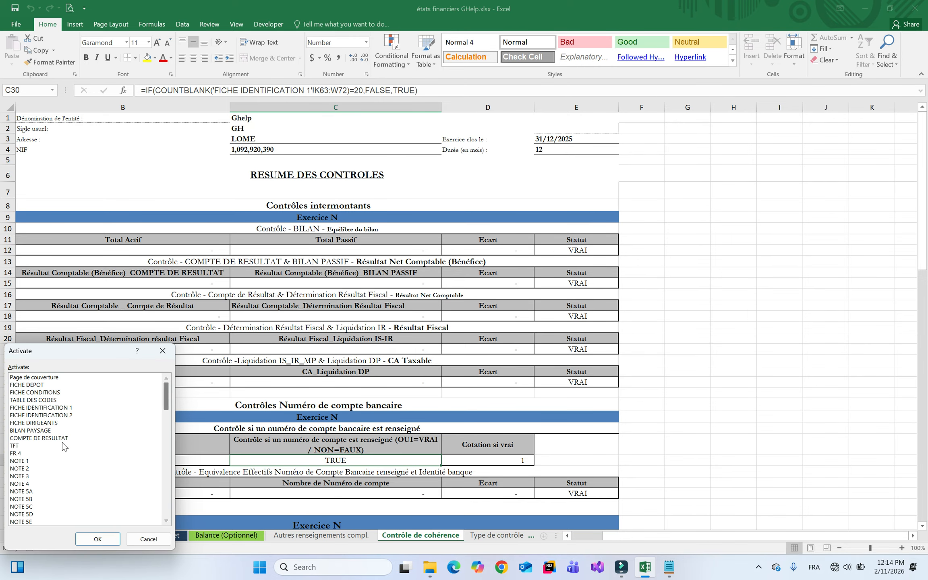
{"action": "double_click", "coordinate": [60, 407]}
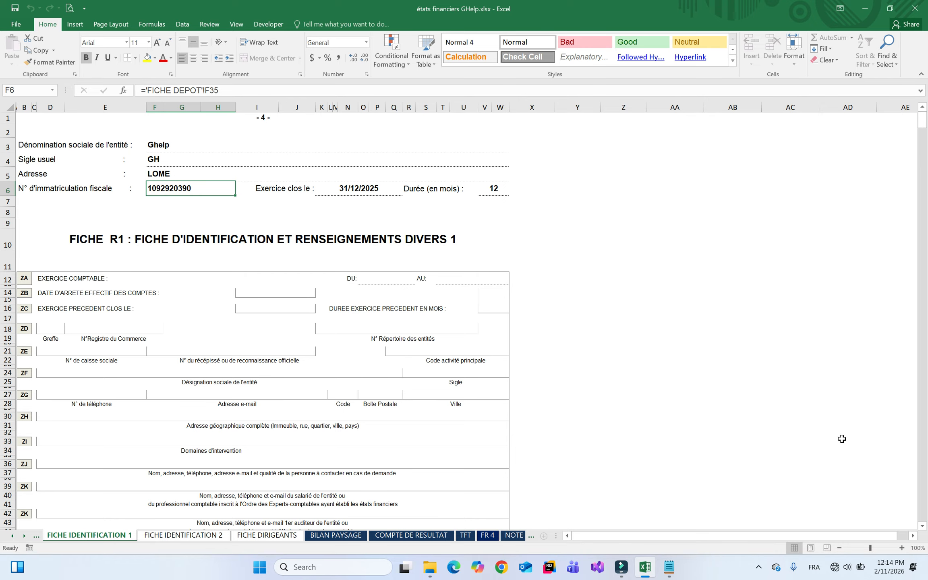
{"action": "left_click", "coordinate": [922, 423]}
{"action": "left_click", "coordinate": [448, 296]}
{"action": "double_click", "coordinate": [447, 296]}
{"action": "left_click", "coordinate": [462, 351]}
{"action": "left_click", "coordinate": [454, 299]}
{"action": "left_click_drag", "start_coordinate": [454, 299], "coordinate": [447, 388]}
{"action": "left_click", "coordinate": [324, 385]}
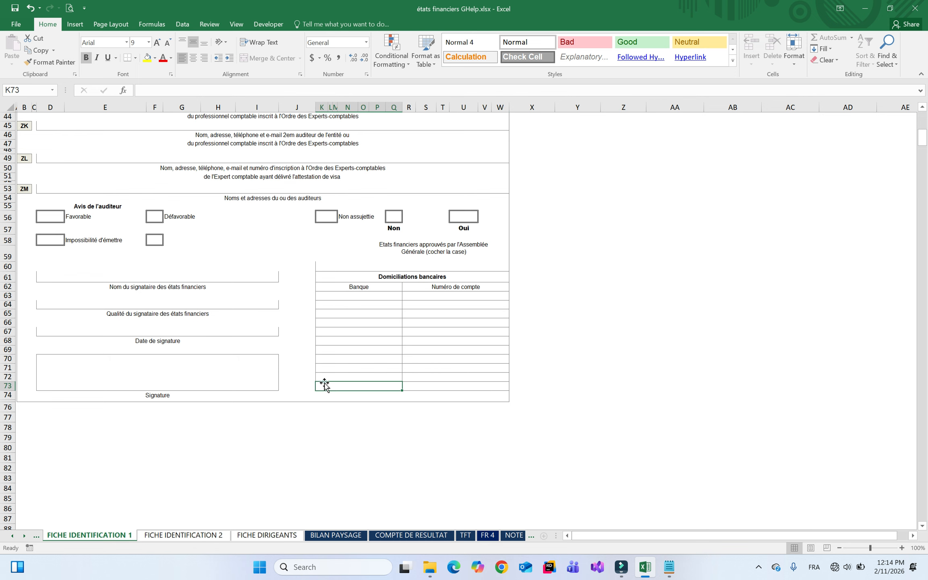
Switch to the Contrôle de cohérence sheet from the full sheet list
{"action": "right_click", "coordinate": [25, 536]}
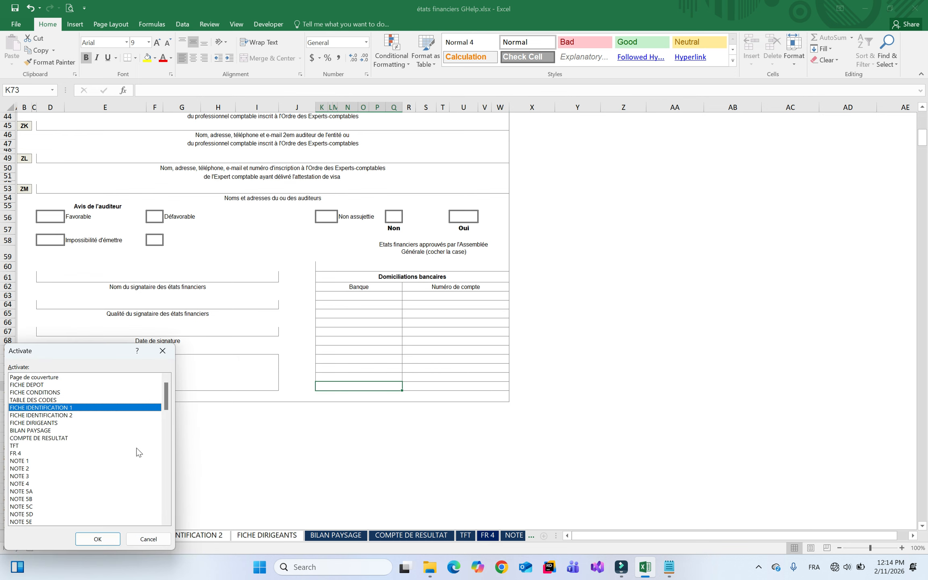
{"action": "left_click_drag", "start_coordinate": [166, 397], "coordinate": [166, 502]}
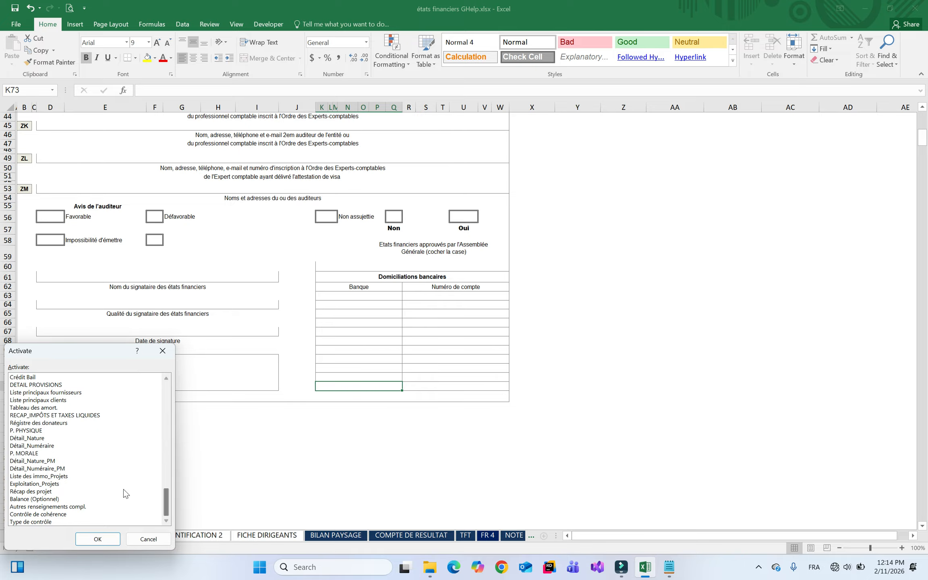
{"action": "double_click", "coordinate": [58, 514]}
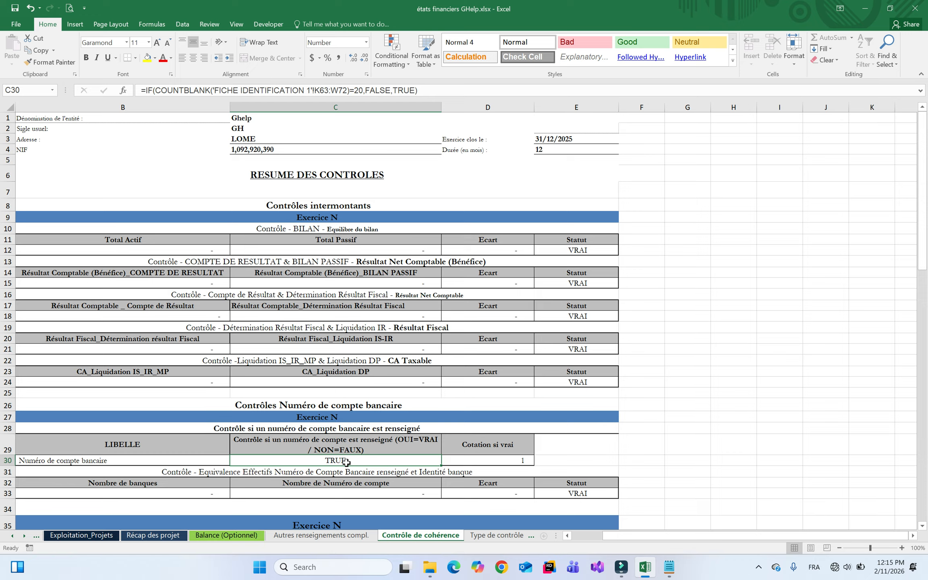
With the Review tab shown, try editing C30 and the Nombre de banques cell, dismissing protection warnings
{"action": "left_click", "coordinate": [209, 24]}
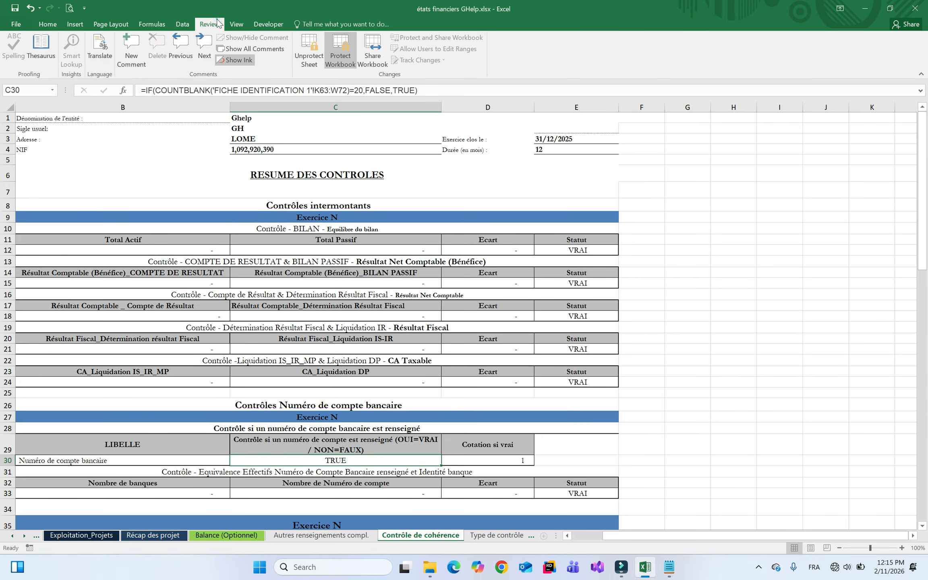
{"action": "double_click", "coordinate": [356, 465]}
{"action": "key", "text": "Return"}
{"action": "double_click", "coordinate": [139, 490]}
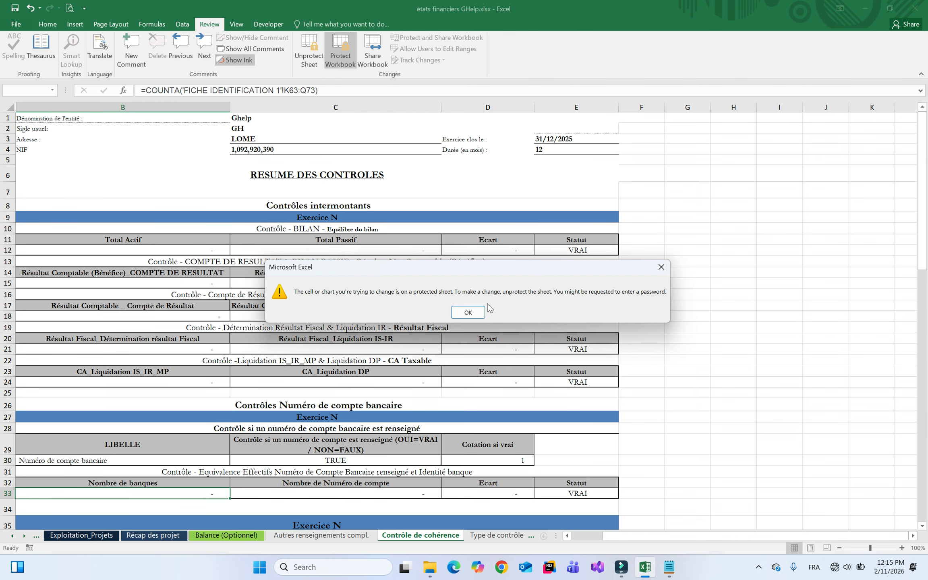
{"action": "left_click", "coordinate": [468, 312]}
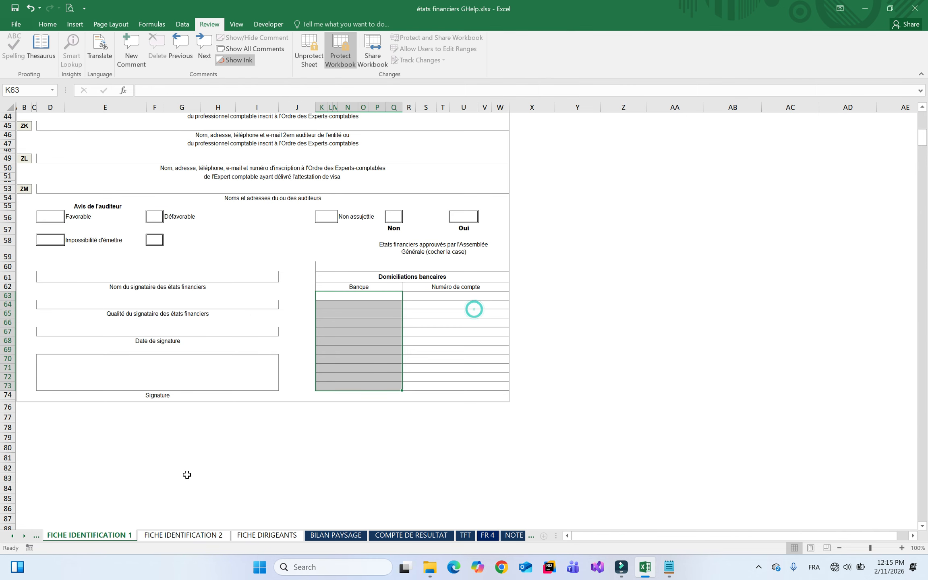
{"action": "right_click", "coordinate": [286, 460]}
Glance at Type de contrôle, then inspect the bank-name and account-number counting formulas on Contrôle de cohérence
{"action": "right_click", "coordinate": [25, 539]}
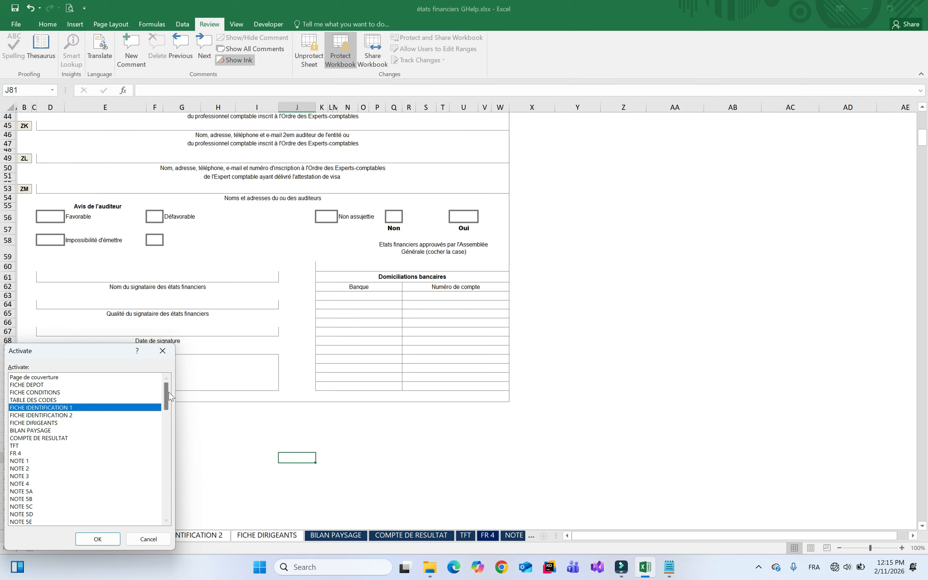
{"action": "left_click_drag", "start_coordinate": [166, 396], "coordinate": [171, 511]}
{"action": "double_click", "coordinate": [83, 522]}
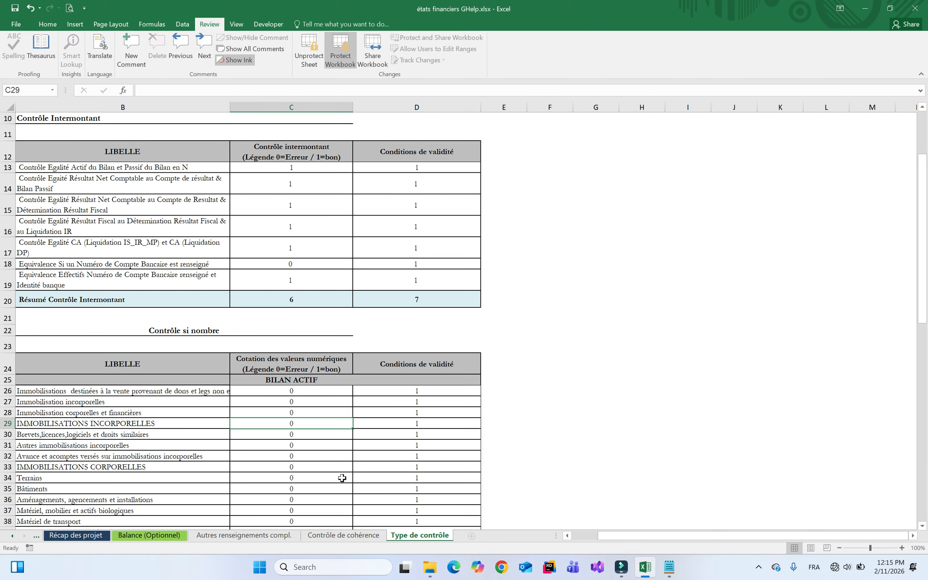
{"action": "left_click", "coordinate": [362, 537]}
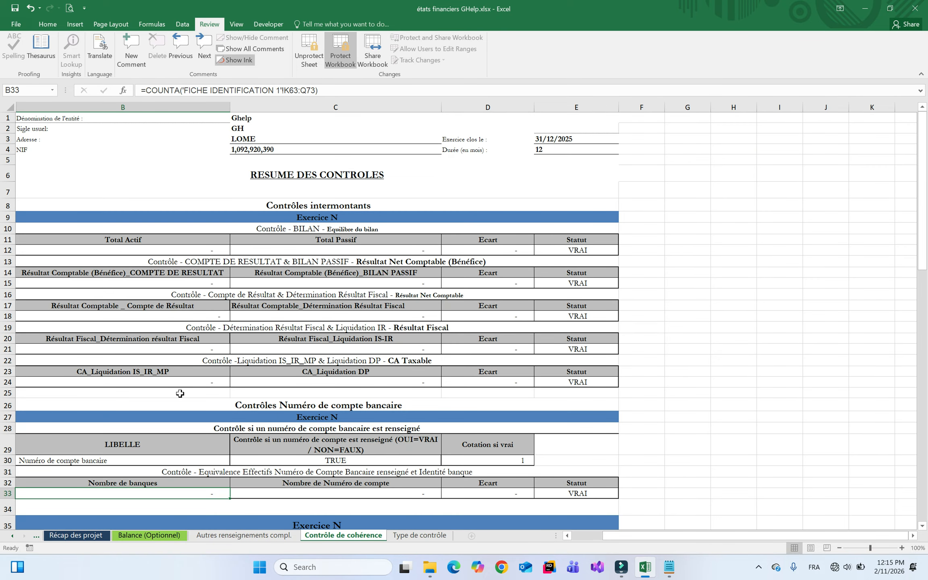
{"action": "left_click", "coordinate": [211, 383]}
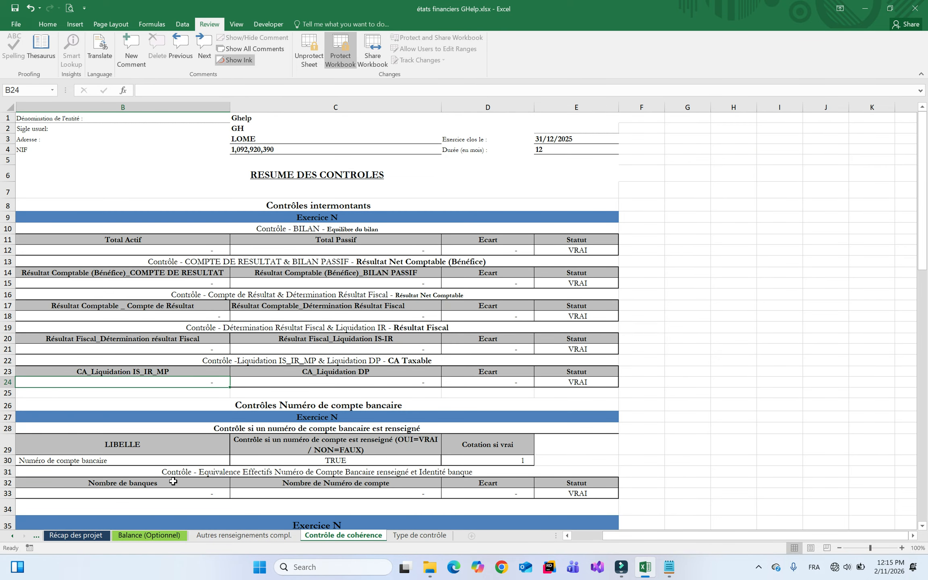
{"action": "left_click", "coordinate": [160, 492]}
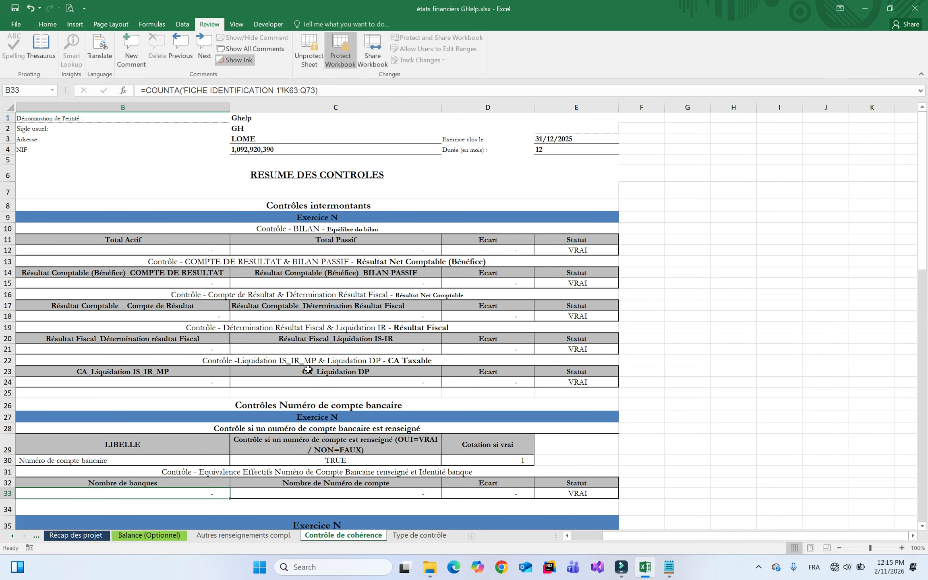
{"action": "left_click", "coordinate": [345, 493]}
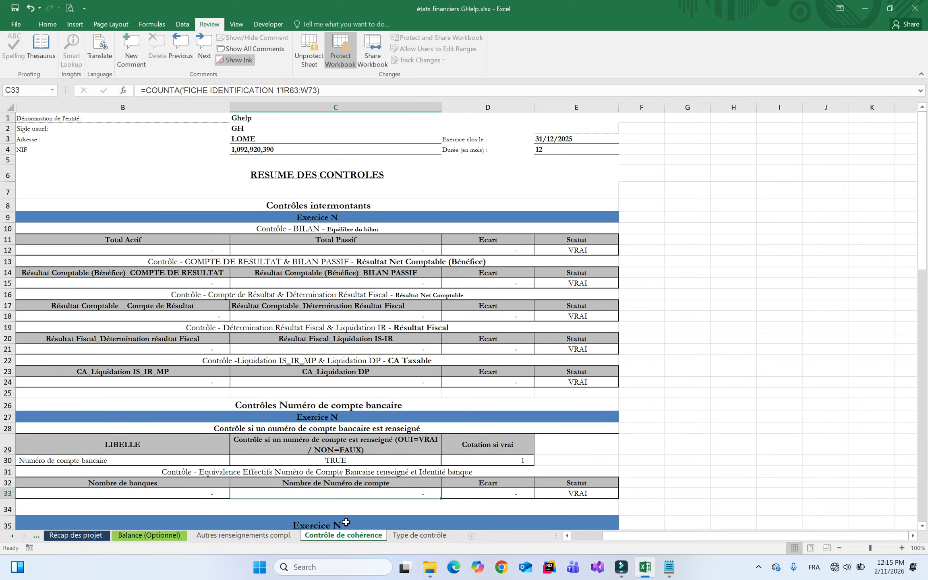
On Type de contrôle, inspect the C18 bank-account check scoring 0 and the row 19 bank identity check
{"action": "left_click", "coordinate": [425, 538]}
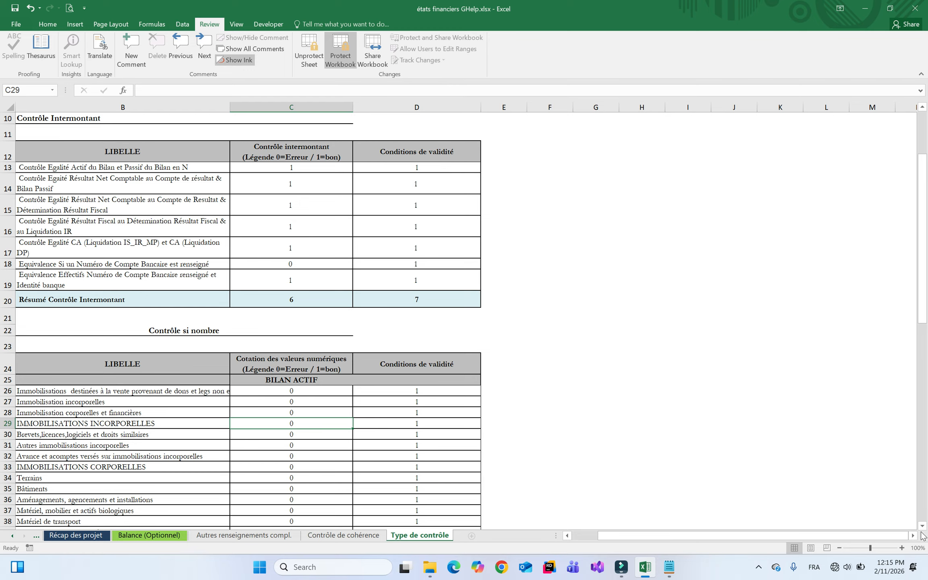
{"action": "scroll", "coordinate": [475, 296], "scroll_direction": "down", "scroll_amount": 2}
{"action": "left_click", "coordinate": [320, 203]}
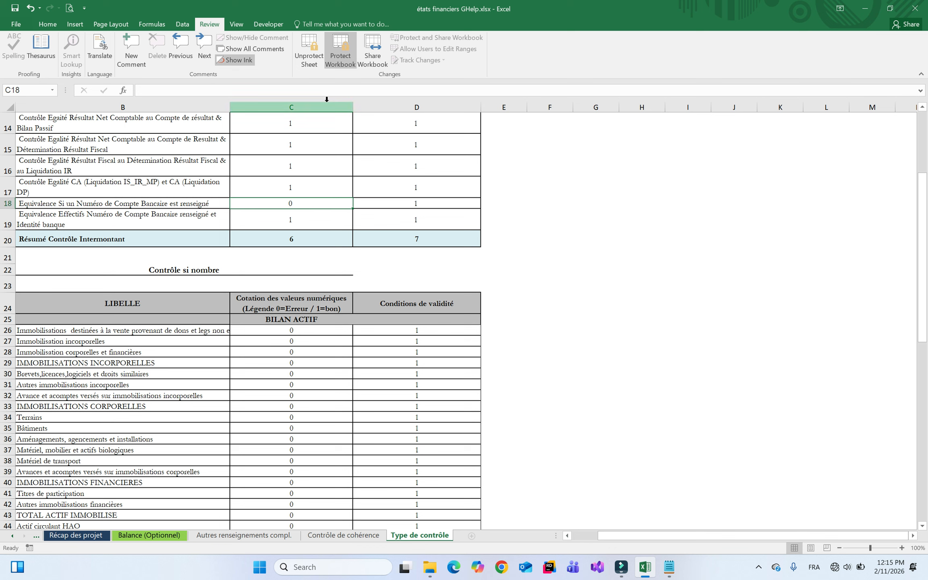
{"action": "left_click", "coordinate": [297, 219]}
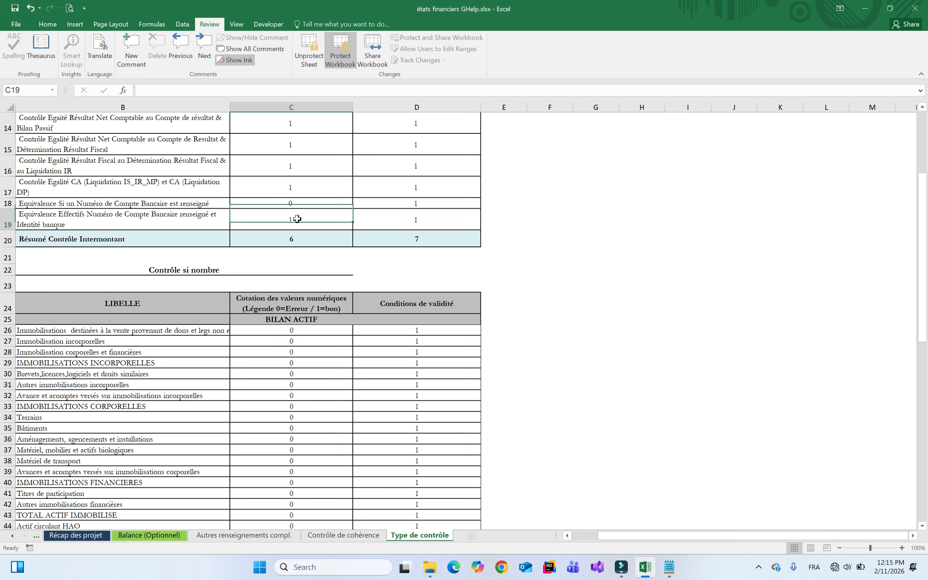
{"action": "left_click", "coordinate": [311, 202]}
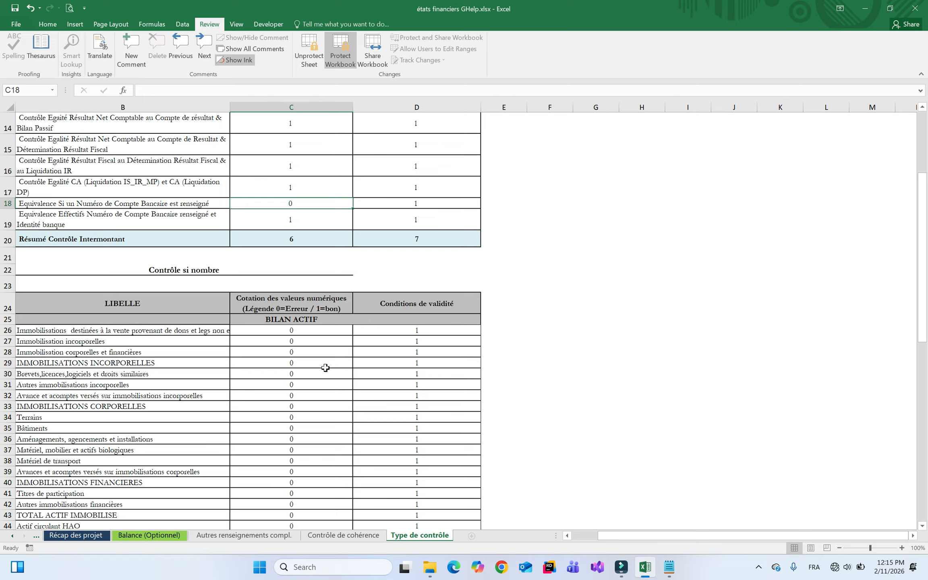
Quit Excel without saving the workbook and launch GSoft Utils from its desktop shortcut
{"action": "left_click", "coordinate": [914, 11]}
{"action": "left_click", "coordinate": [462, 298]}
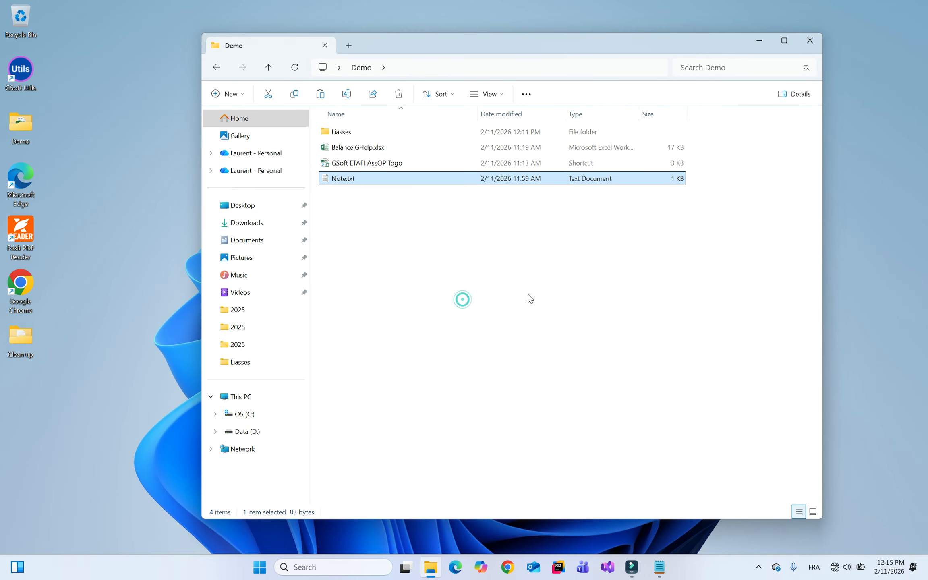
{"action": "left_click", "coordinate": [378, 245]}
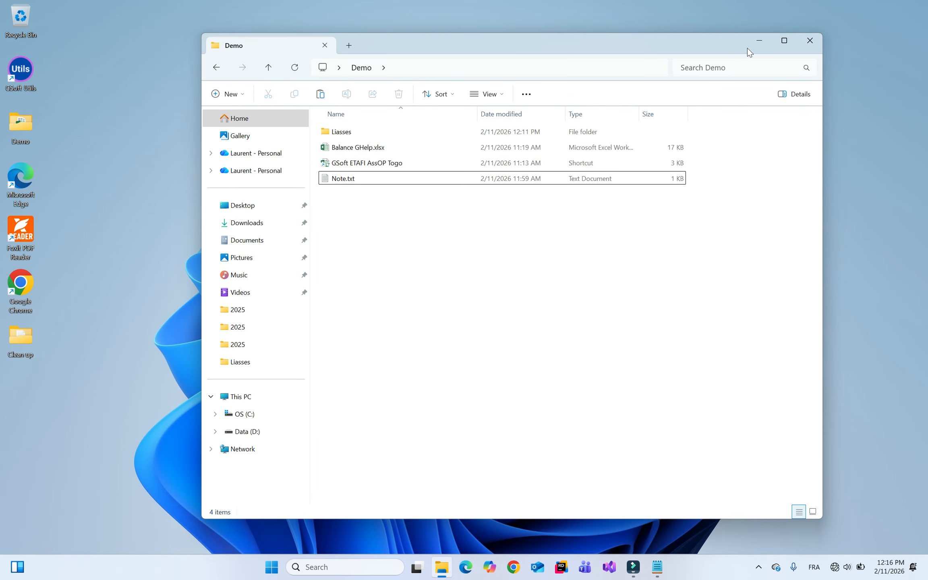
{"action": "left_click", "coordinate": [85, 57]}
{"action": "double_click", "coordinate": [13, 73]}
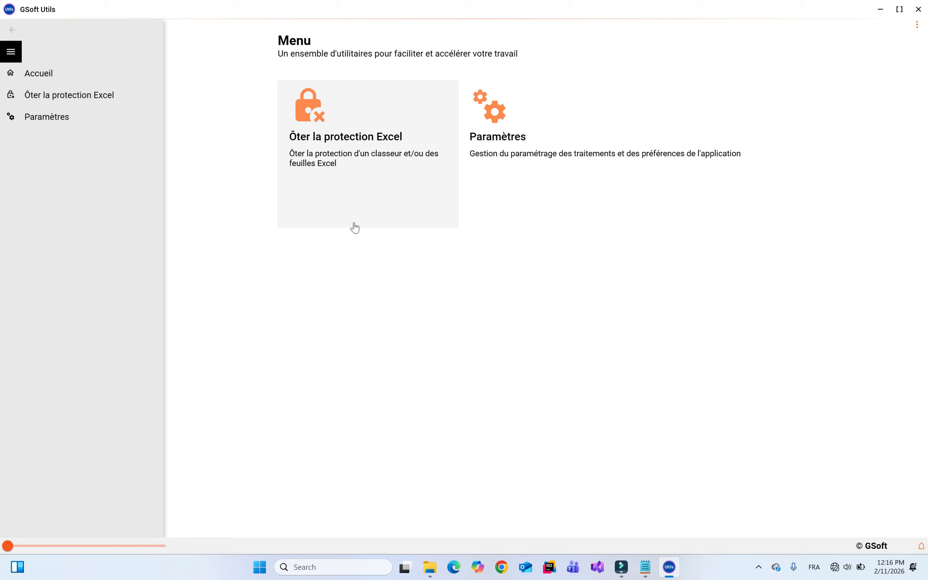
Open the Ôter la protection Excel tool and enable also unprotecting certain sheets
{"action": "left_click", "coordinate": [353, 160]}
{"action": "left_click", "coordinate": [463, 90]}
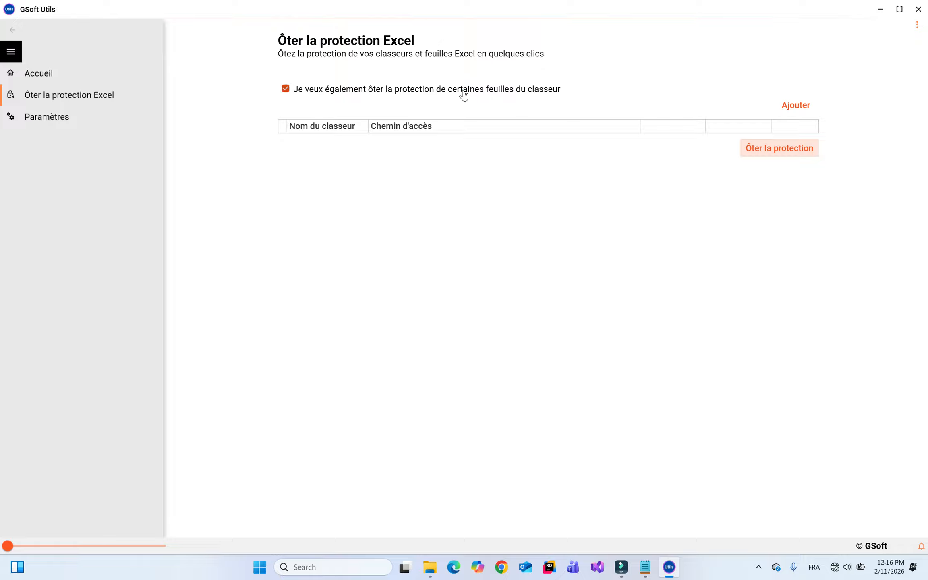
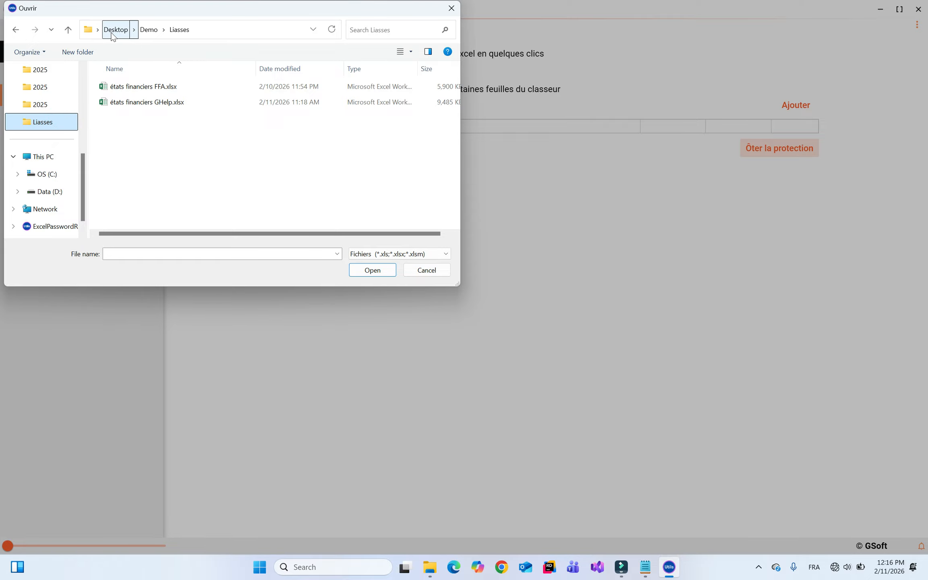
Select états financiers GHelp.xlsx in the Ouvrir dialog and add it to the unprotection list
{"action": "left_click", "coordinate": [154, 103]}
{"action": "left_click", "coordinate": [367, 271]}
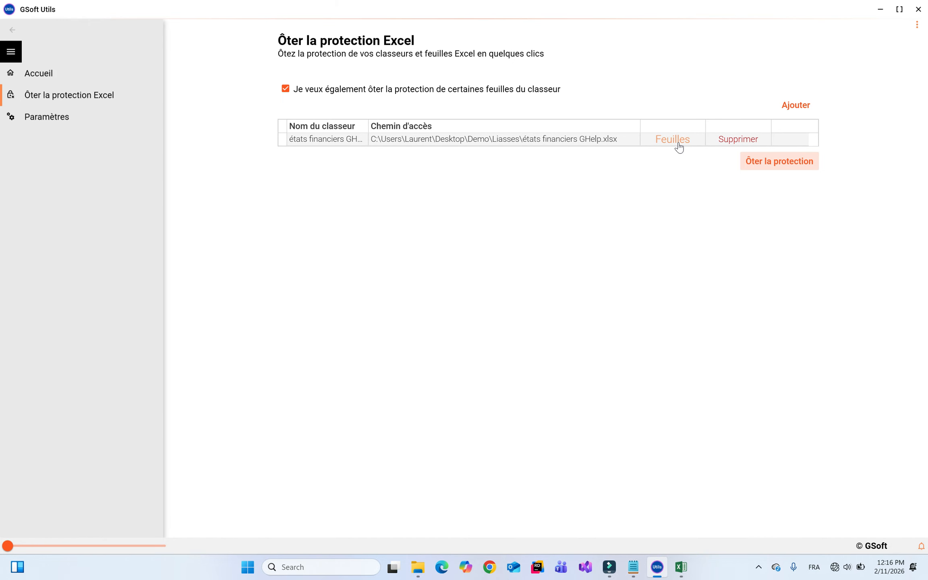
Show the GHelp workbook's protected sheets full screen and read the note on sheets to unlock
{"action": "left_click", "coordinate": [678, 144]}
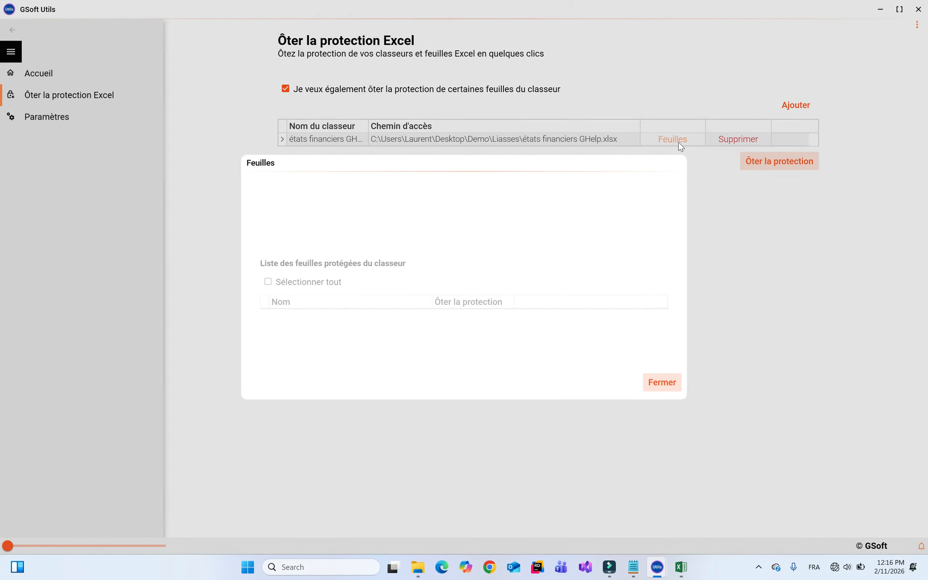
{"action": "double_click", "coordinate": [436, 166]}
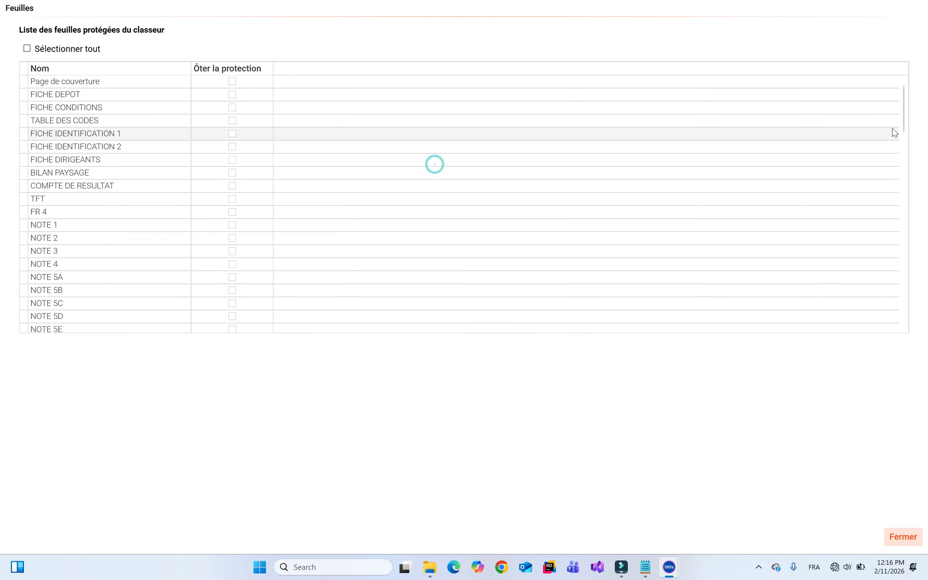
{"action": "left_click_drag", "start_coordinate": [904, 116], "coordinate": [921, 335]}
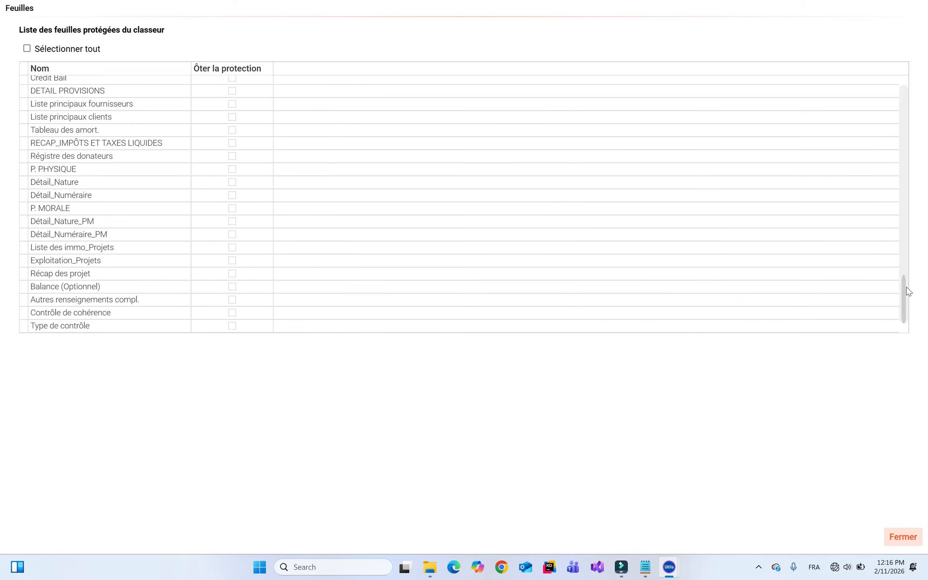
{"action": "left_click", "coordinate": [645, 567]}
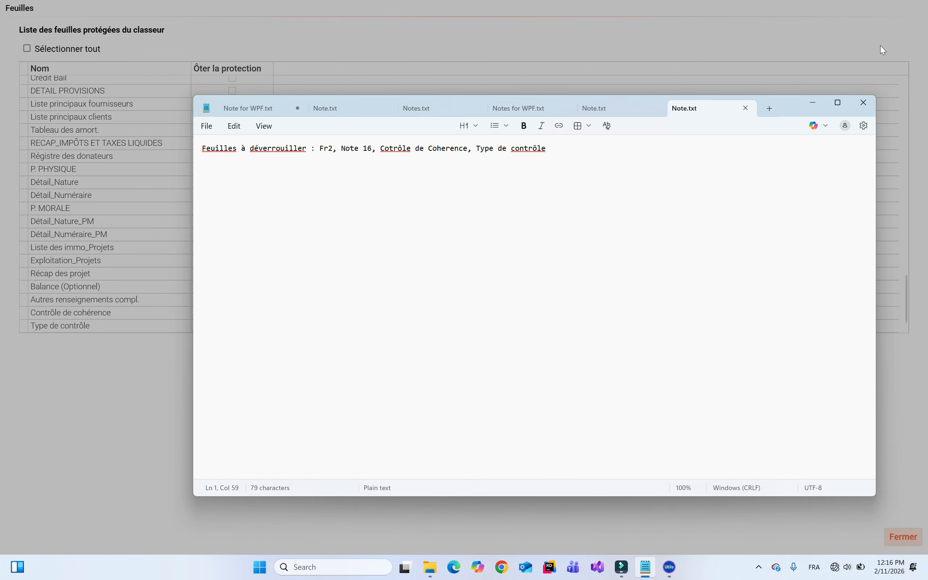
{"action": "left_click", "coordinate": [813, 106]}
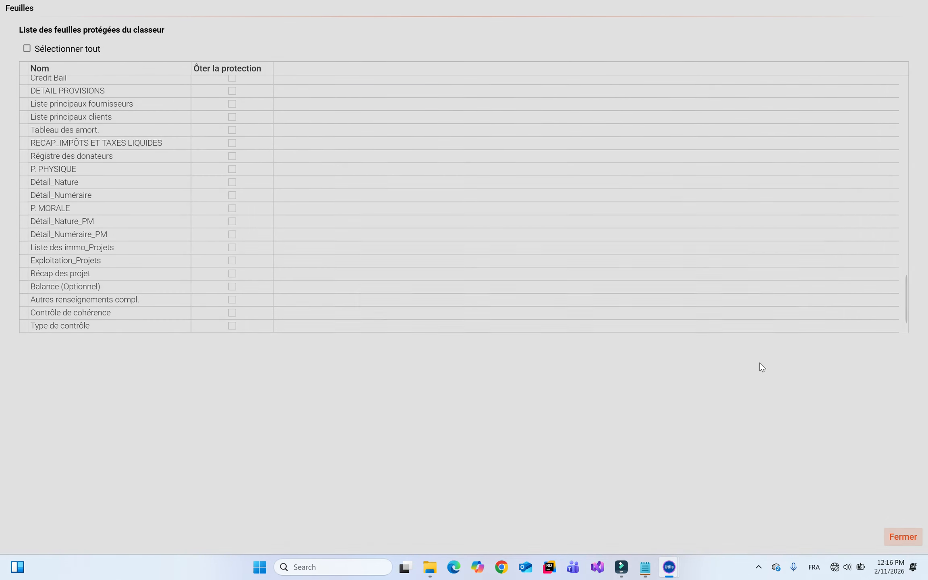
{"action": "left_click_drag", "start_coordinate": [904, 306], "coordinate": [884, 104]}
Tick NOTE 16, Contrôle de cohérence and Type de contrôle for unprotection, then close the sheet list
{"action": "left_click", "coordinate": [233, 149]}
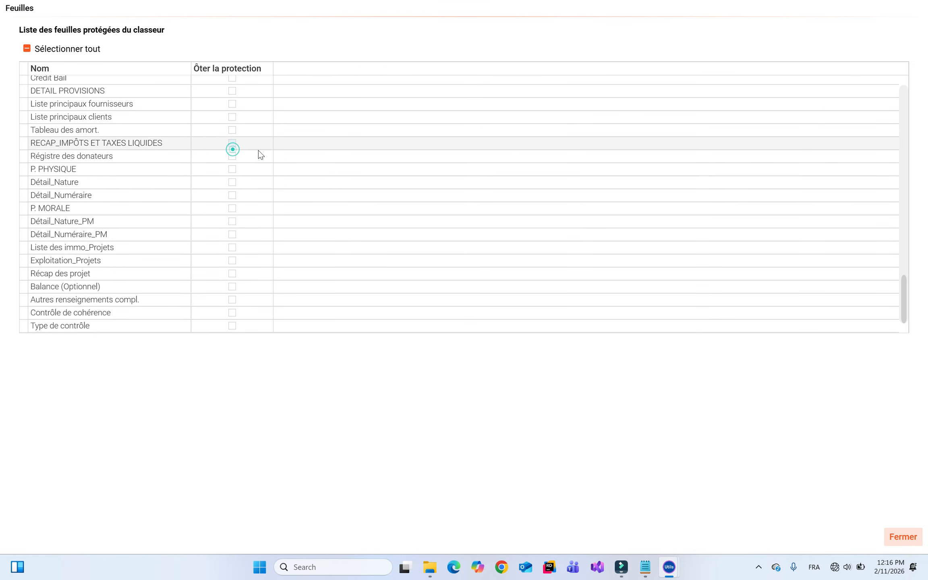
{"action": "left_click_drag", "start_coordinate": [901, 296], "coordinate": [902, 170]}
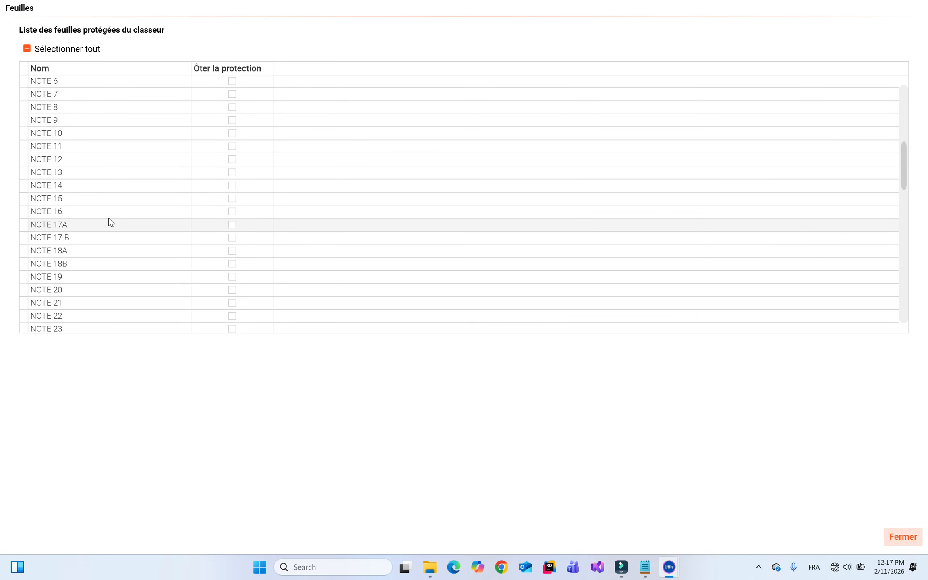
{"action": "left_click", "coordinate": [232, 212]}
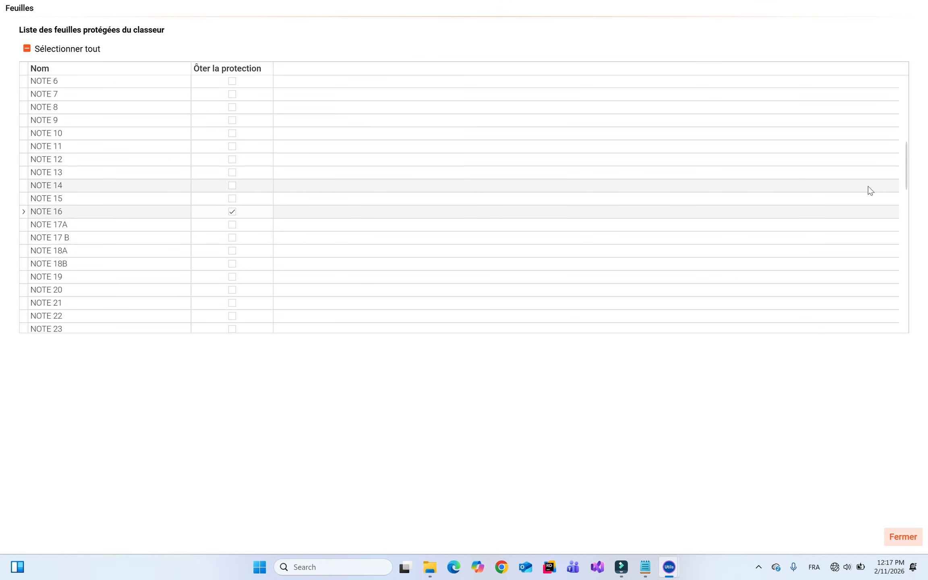
{"action": "left_click_drag", "start_coordinate": [902, 179], "coordinate": [906, 320]}
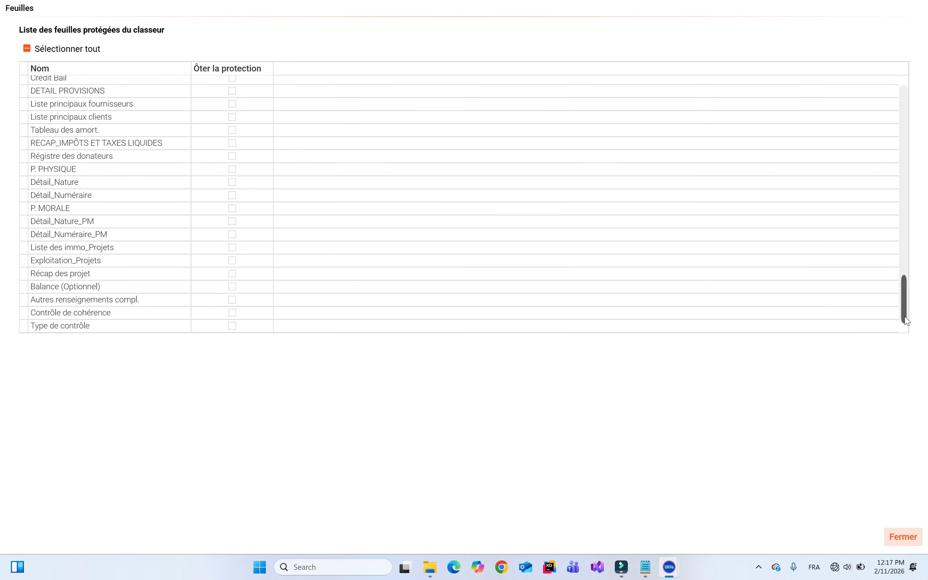
{"action": "left_click", "coordinate": [232, 313]}
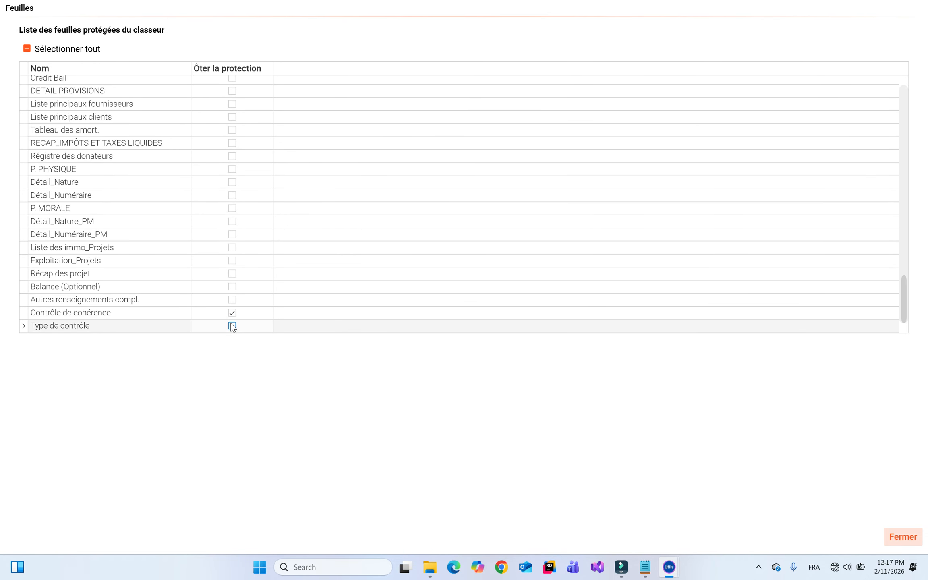
{"action": "left_click", "coordinate": [232, 326]}
{"action": "left_click", "coordinate": [904, 536]}
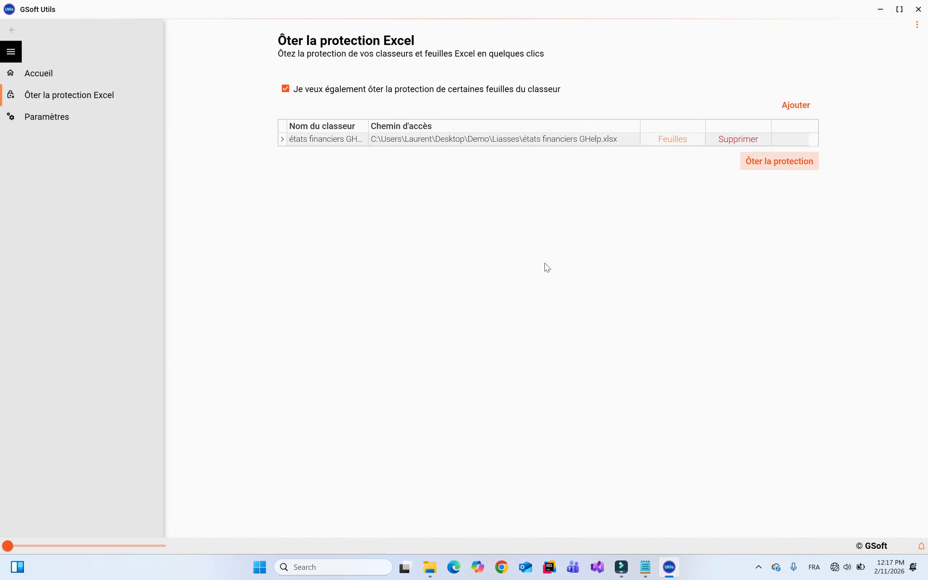
Unprotect the GHelp workbook into Desktop\Demo\Liasses, acknowledge the success message, and quit GSoft Utils
{"action": "left_click", "coordinate": [777, 161]}
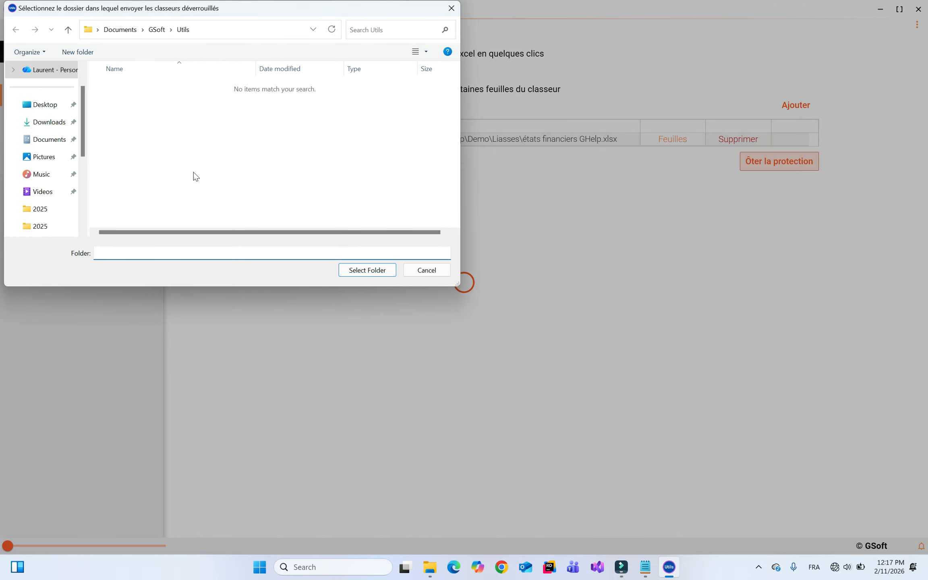
{"action": "mouse_move", "coordinate": [49, 104]}
{"action": "left_mouse_down"}
{"action": "mouse_move", "coordinate": [55, 114]}
{"action": "mouse_move", "coordinate": [75, 112]}
{"action": "mouse_move", "coordinate": [49, 105]}
{"action": "left_mouse_up"}
{"action": "double_click", "coordinate": [133, 99]}
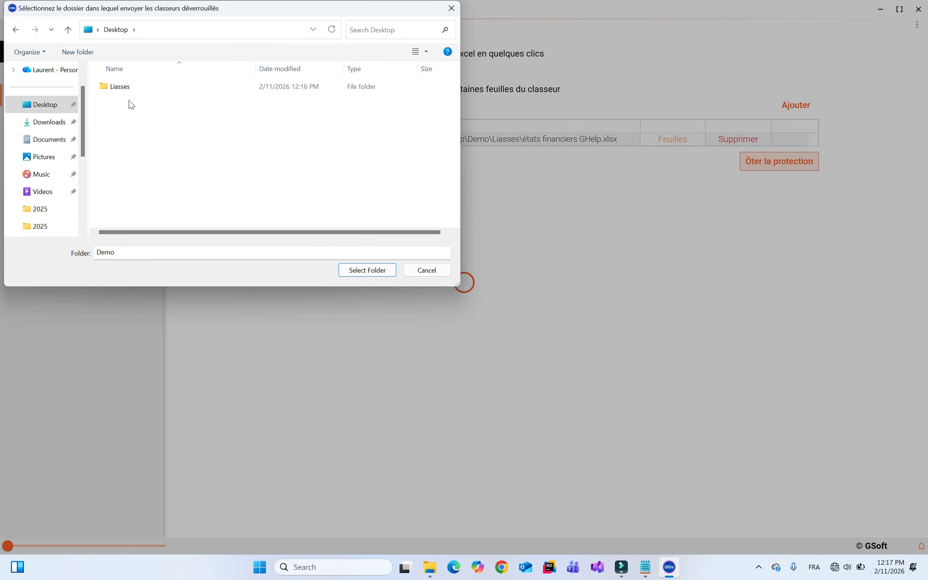
{"action": "double_click", "coordinate": [129, 87]}
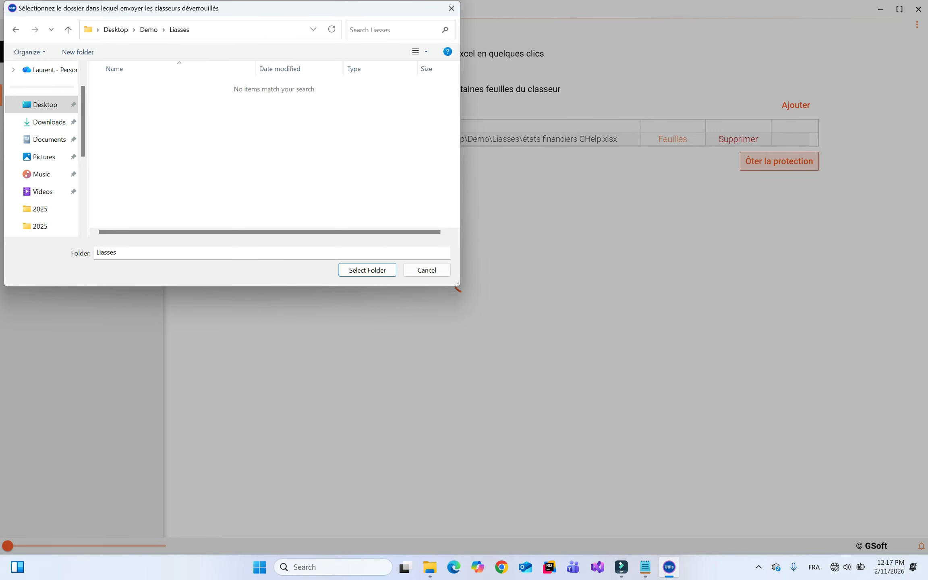
{"action": "left_click", "coordinate": [369, 270]}
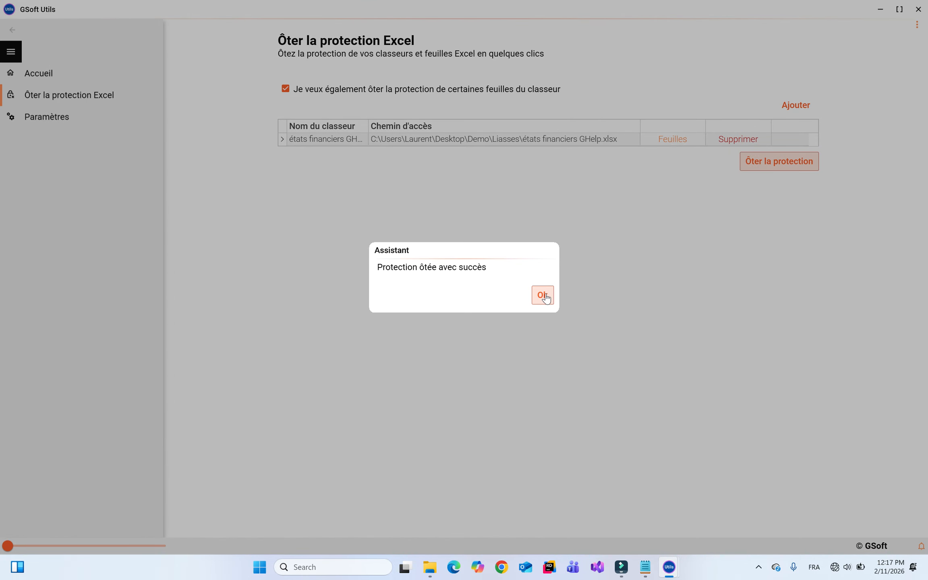
{"action": "left_click", "coordinate": [542, 294]}
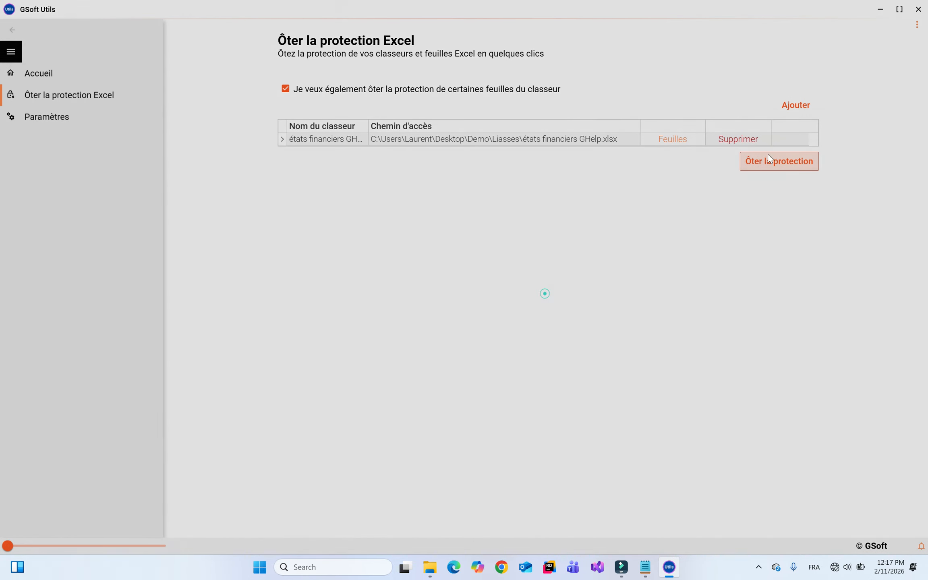
{"action": "left_click", "coordinate": [925, 3]}
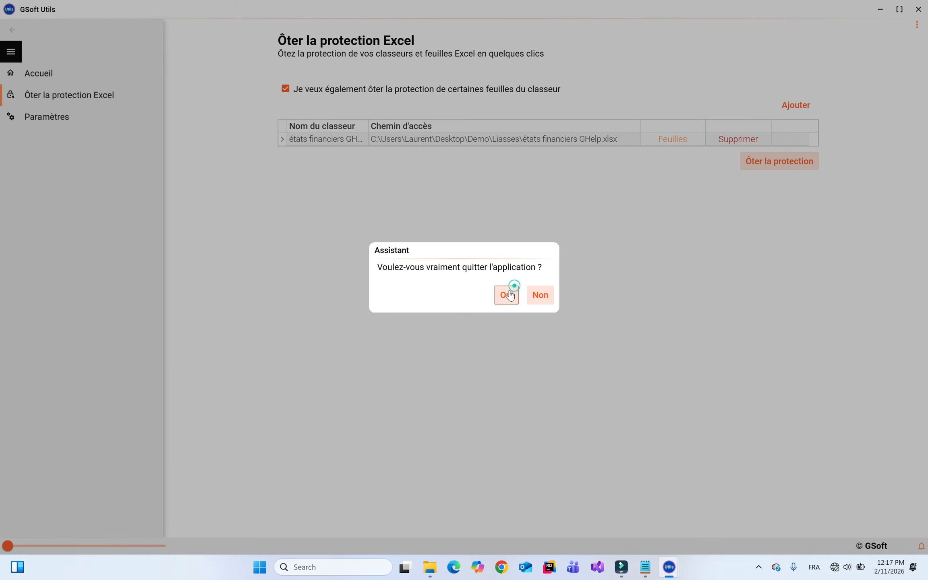
{"action": "left_click", "coordinate": [509, 294]}
Open the unlocked états financiers GHelp.xlsx from the Liasses folder in Excel
{"action": "double_click", "coordinate": [352, 134]}
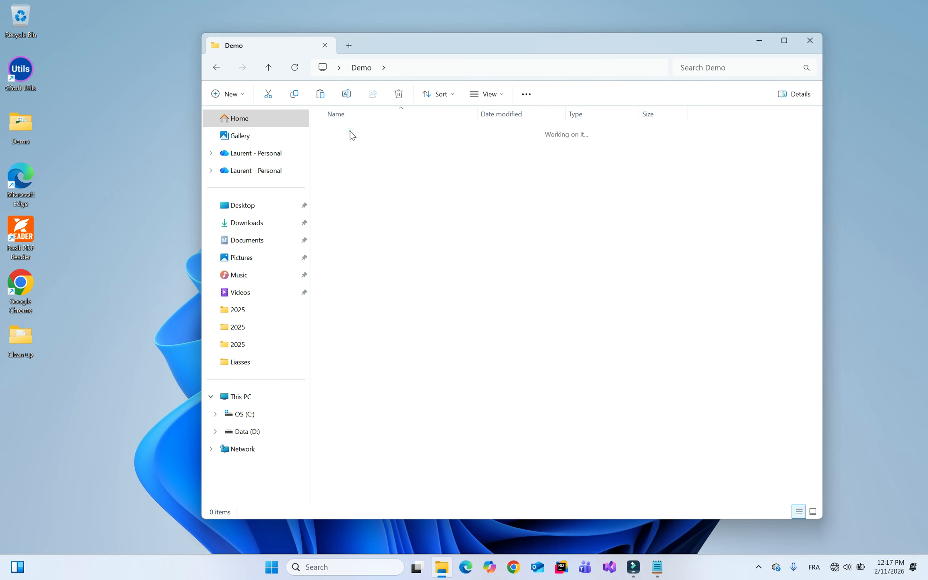
{"action": "left_click", "coordinate": [419, 147]}
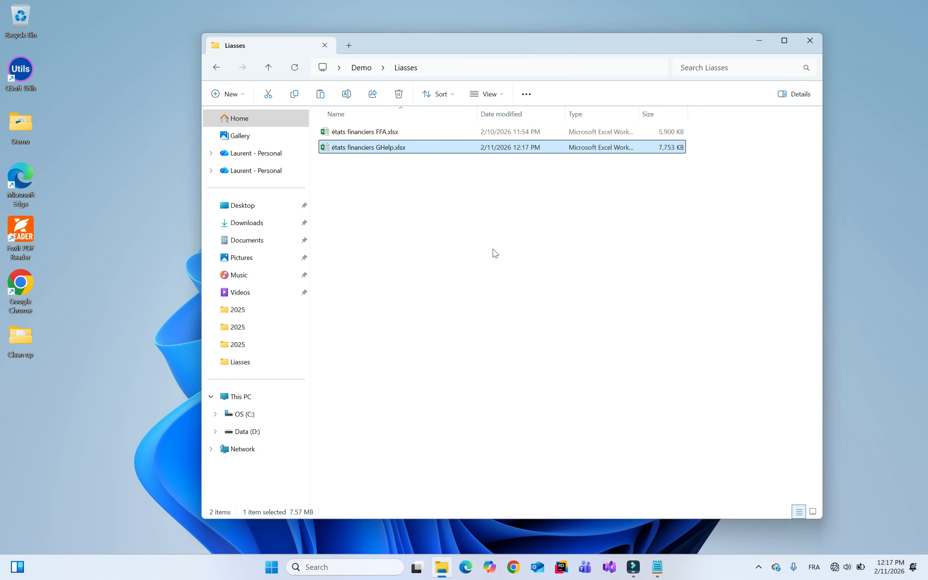
{"action": "key", "text": "Return"}
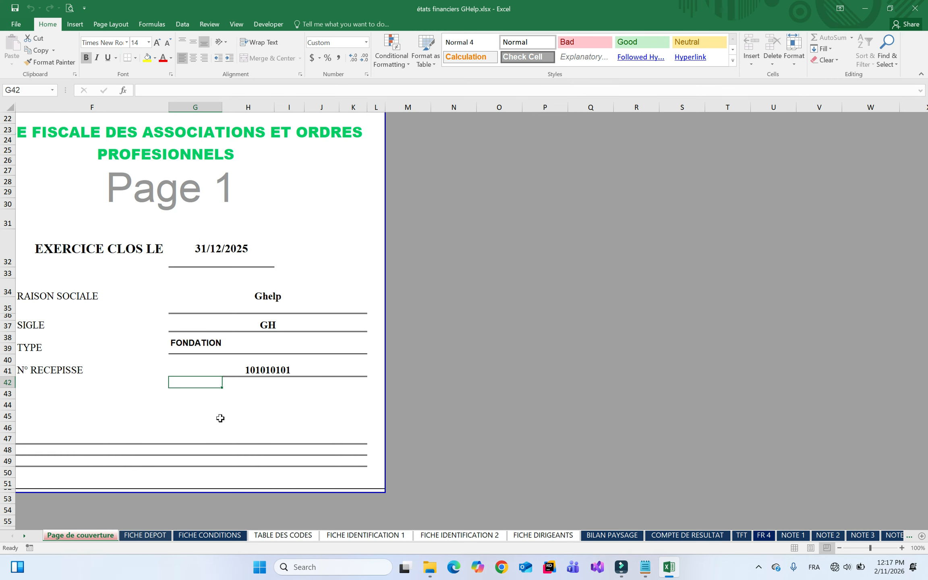
Go to the Type de contrôle sheet and inspect the check formulas in C19 and C18
{"action": "right_click", "coordinate": [21, 539]}
{"action": "left_click_drag", "start_coordinate": [166, 397], "coordinate": [169, 526]}
{"action": "double_click", "coordinate": [45, 519]}
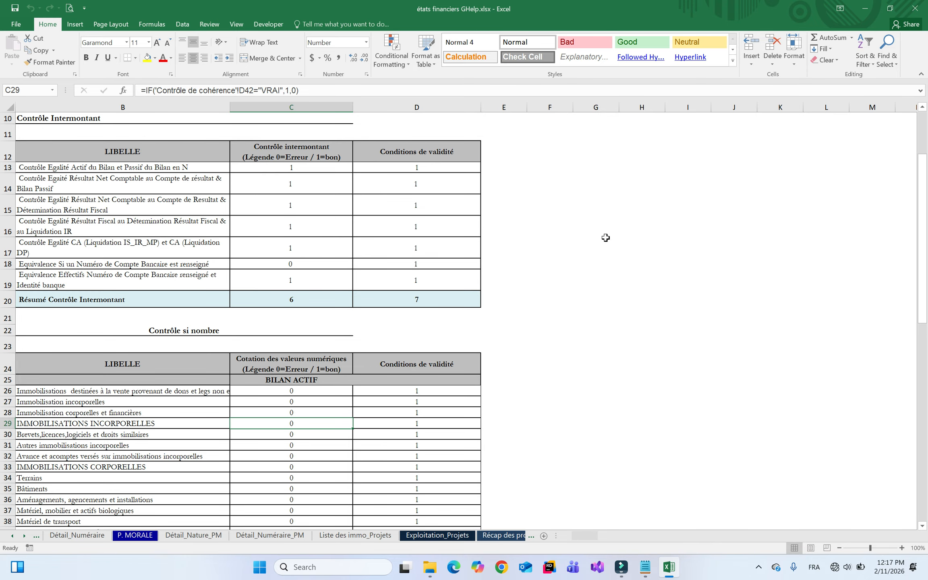
{"action": "left_click", "coordinate": [254, 275]}
{"action": "left_click", "coordinate": [298, 261]}
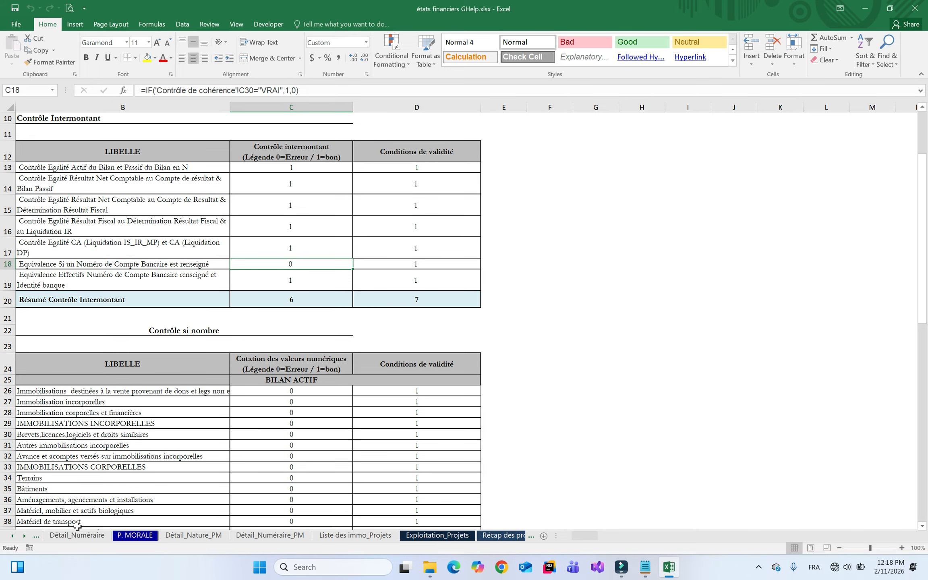
On the Contrôle de cohérence sheet, inspect the formulas in D30 and the bank account check in C30
{"action": "left_click", "coordinate": [24, 537]}
{"action": "left_click", "coordinate": [23, 537]}
{"action": "left_click", "coordinate": [24, 537]}
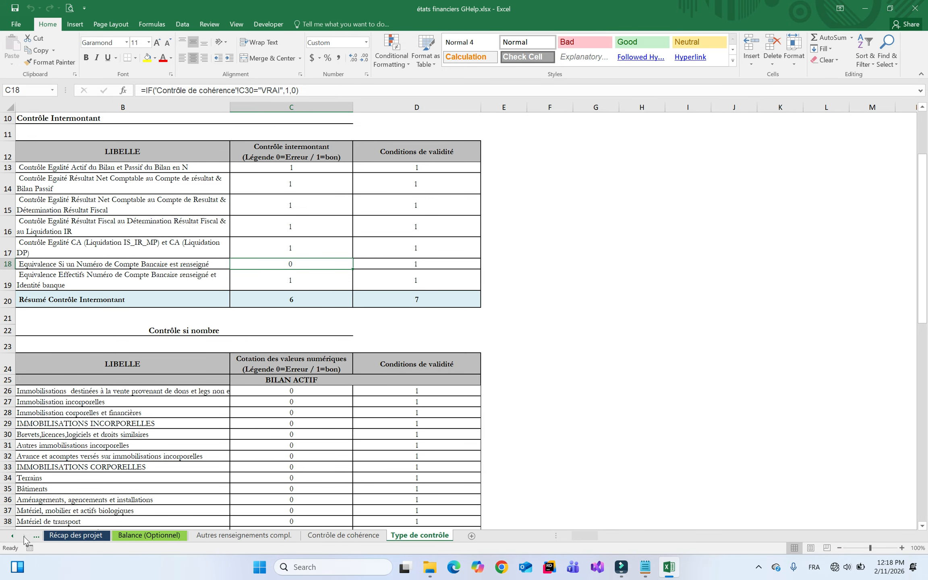
{"action": "left_click", "coordinate": [338, 535]}
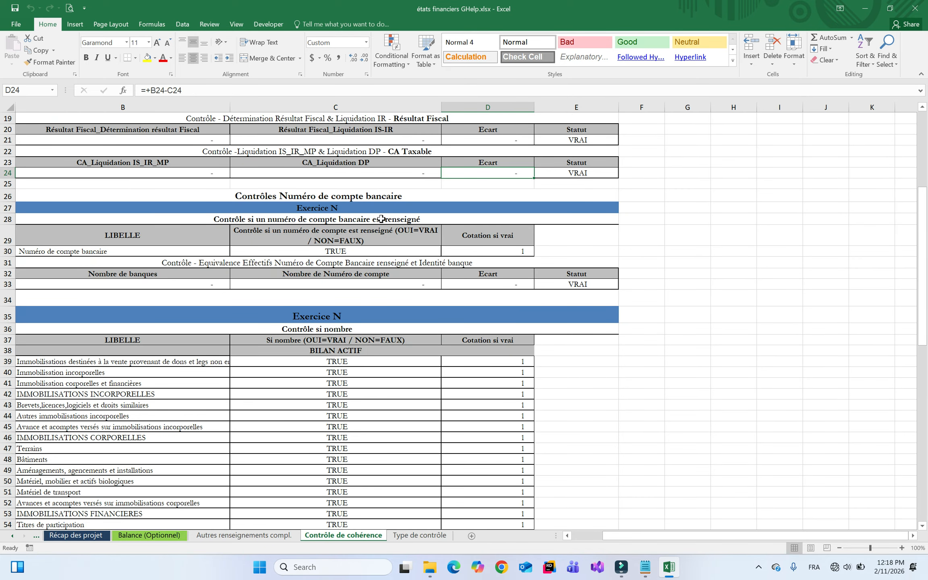
{"action": "left_click", "coordinate": [502, 253]}
{"action": "left_click", "coordinate": [390, 252]}
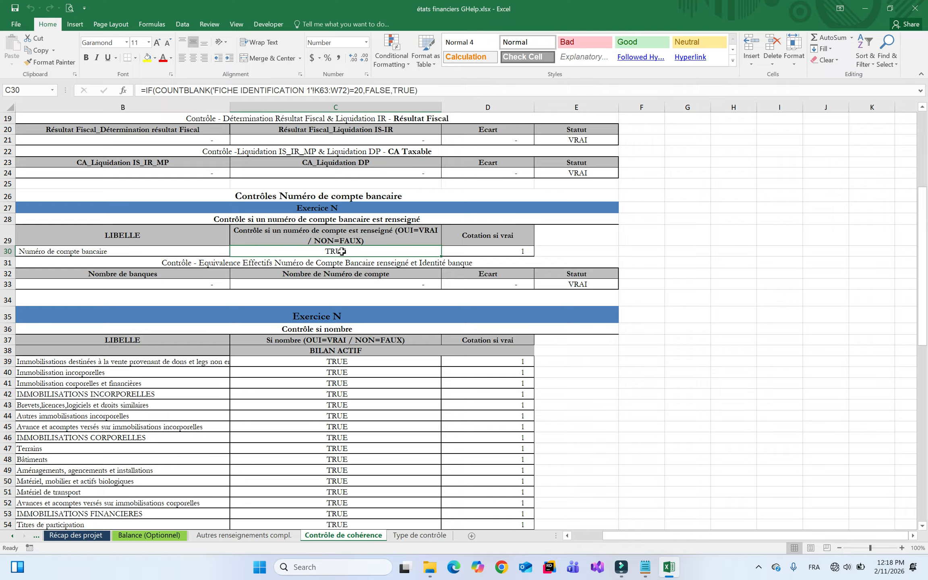
{"action": "mouse_move", "coordinate": [668, 572]}
Re-commit C30's formula and confirm C18 on Type de contrôle still returns 0
{"action": "left_click", "coordinate": [362, 91]}
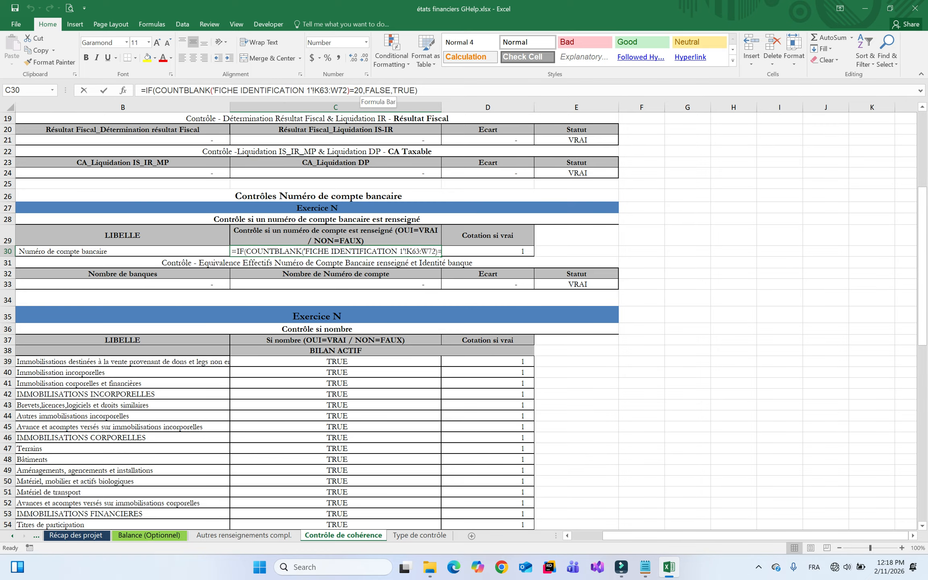
{"action": "left_click", "coordinate": [435, 89]}
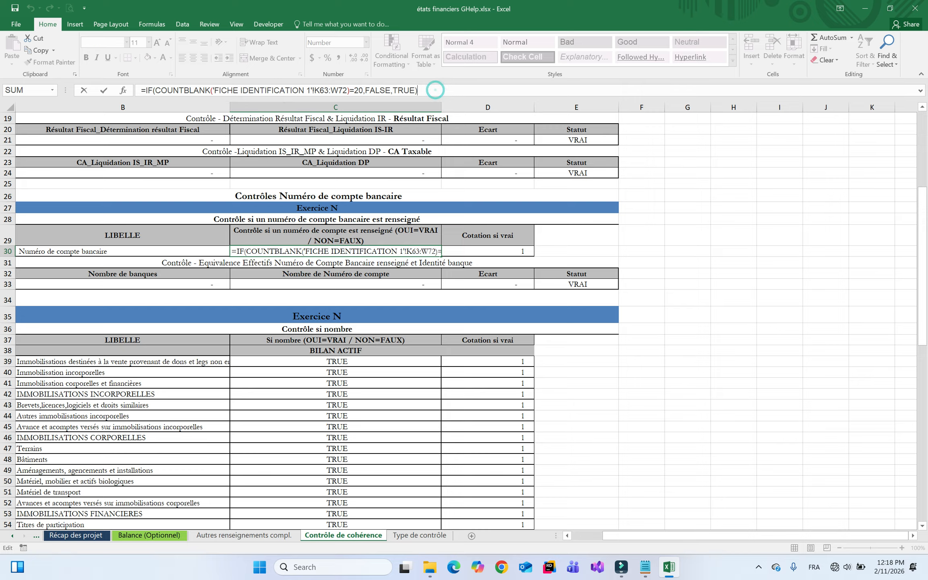
{"action": "key", "text": "Return"}
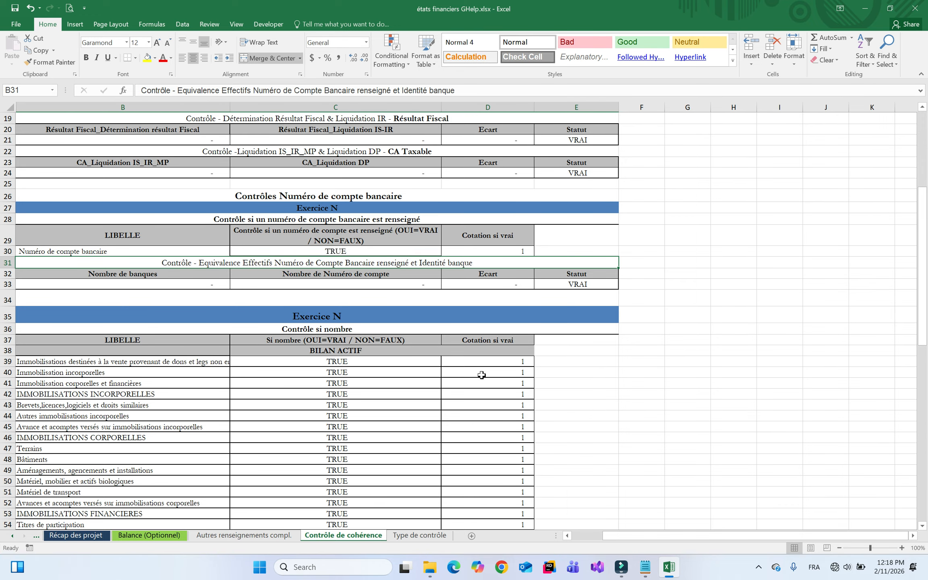
{"action": "left_click", "coordinate": [443, 535]}
{"action": "left_click", "coordinate": [293, 265]}
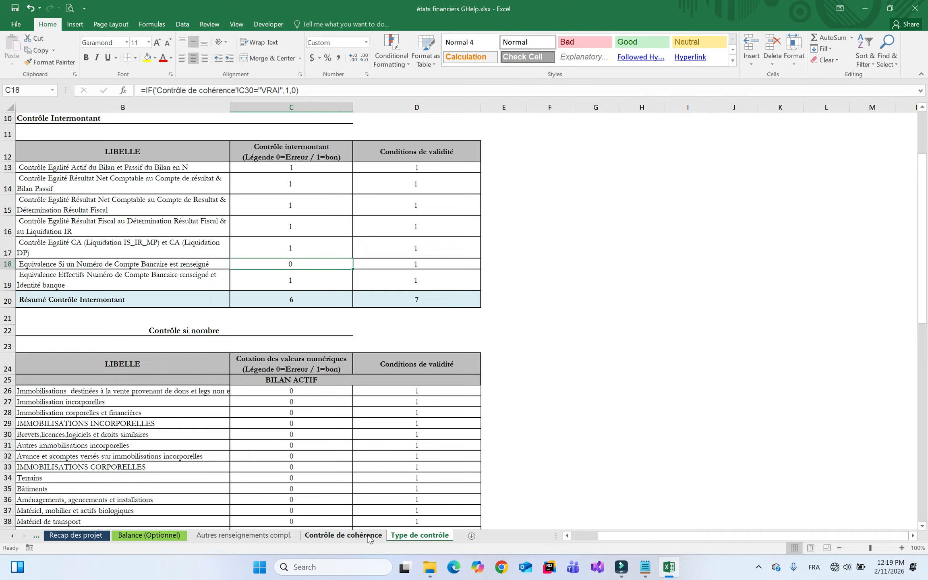
Switch between the two sheets and select empty cell G14 on Type de contrôle
{"action": "left_click", "coordinate": [350, 536]}
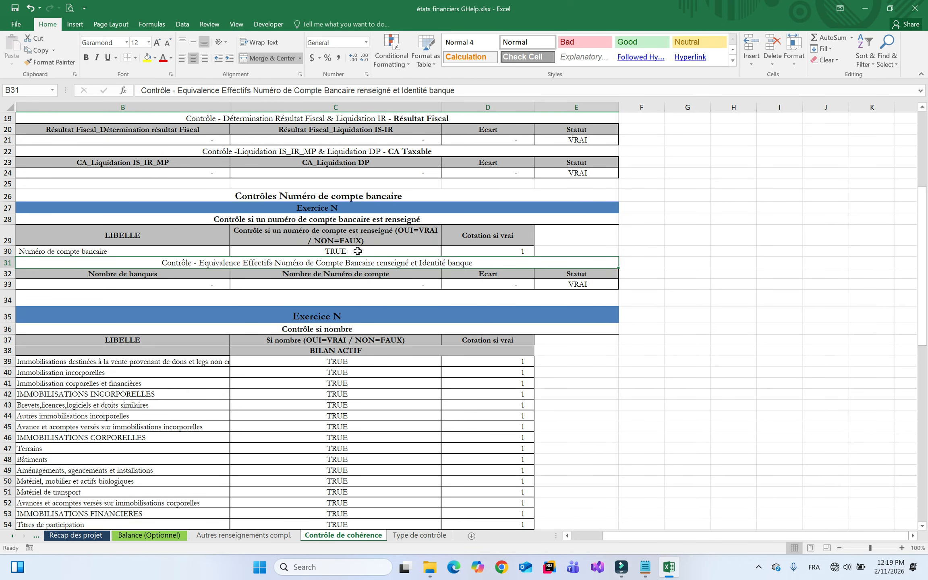
{"action": "left_click", "coordinate": [429, 537]}
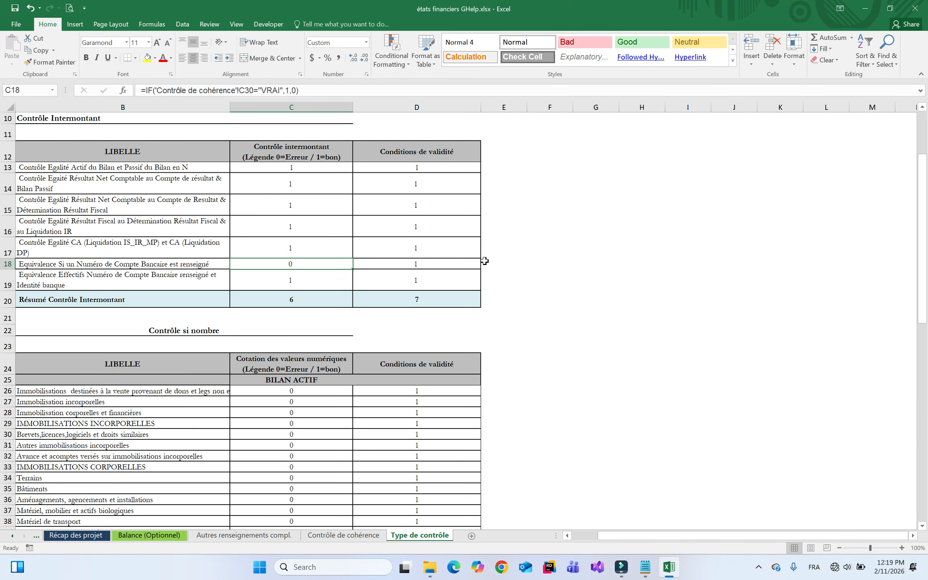
{"action": "left_click", "coordinate": [608, 181]}
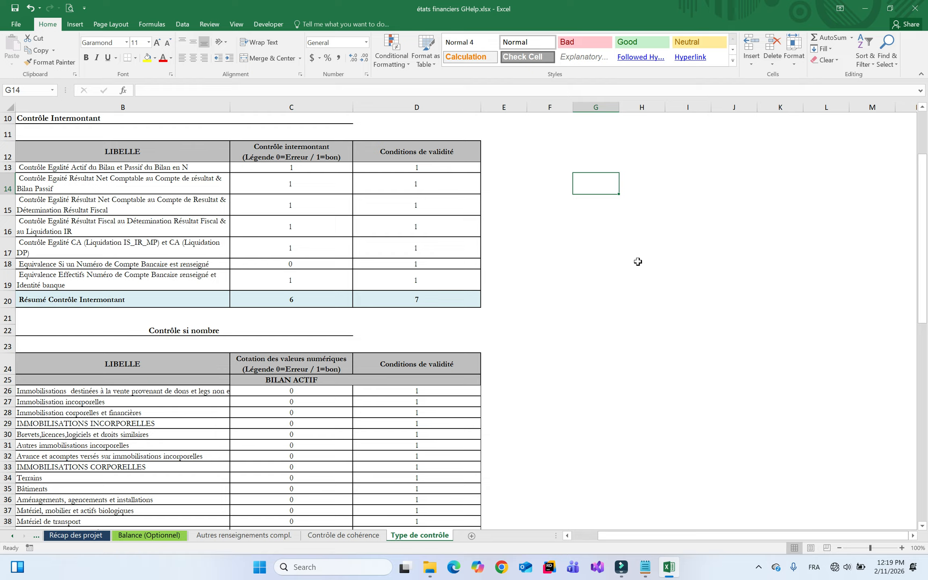
Enter a logical =TRUE in G14 and a text ="TRUE" in I14
{"action": "type", "text": "=TRUE"}
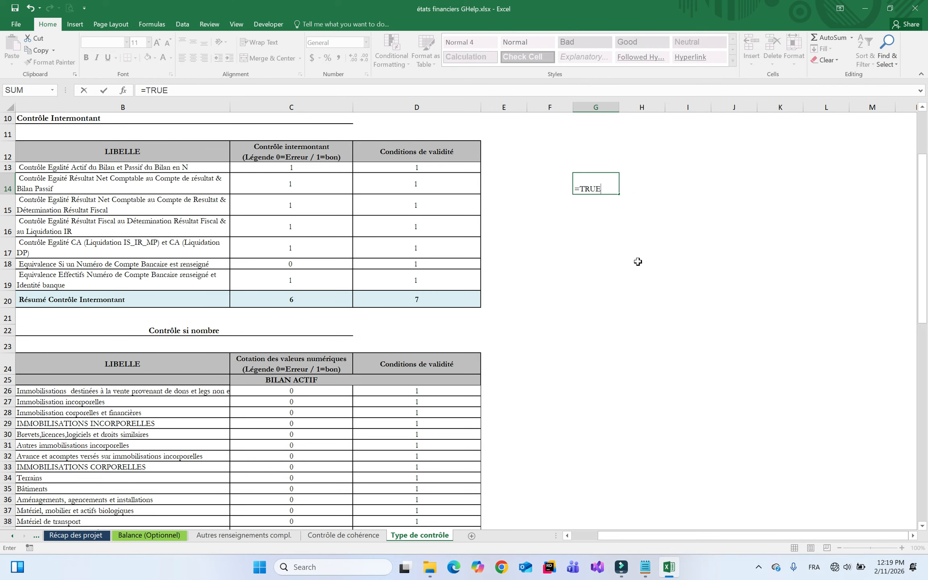
{"action": "key", "text": "Return"}
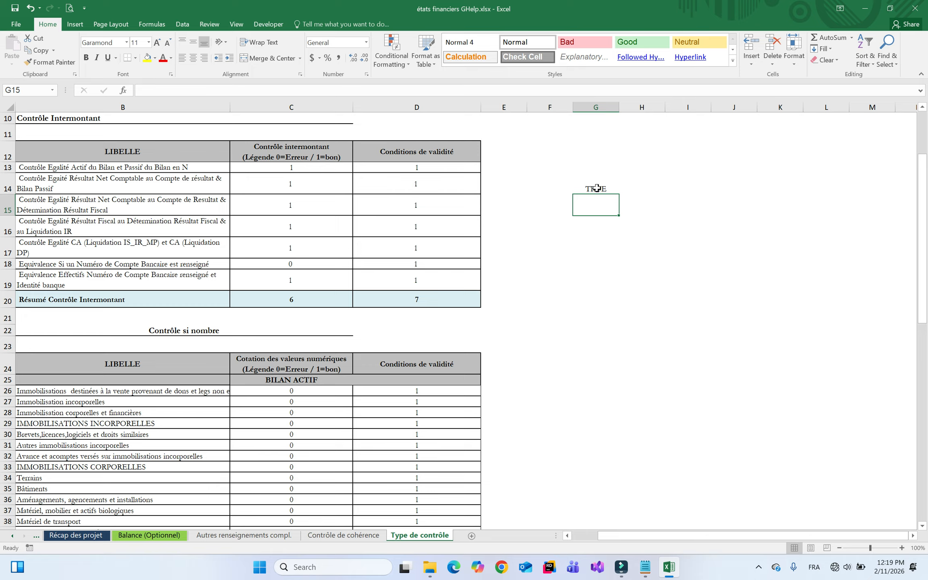
{"action": "left_click", "coordinate": [659, 191]}
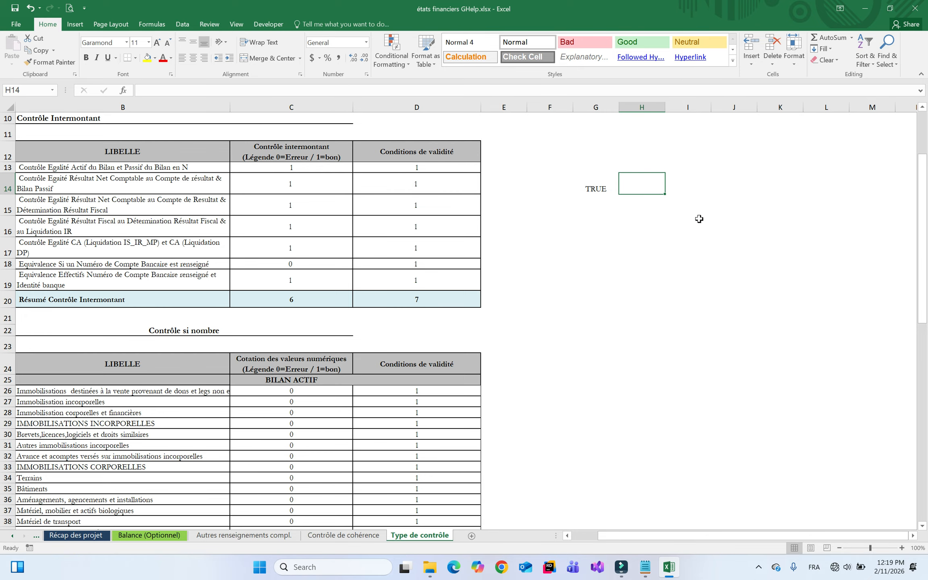
{"action": "left_click", "coordinate": [690, 182]}
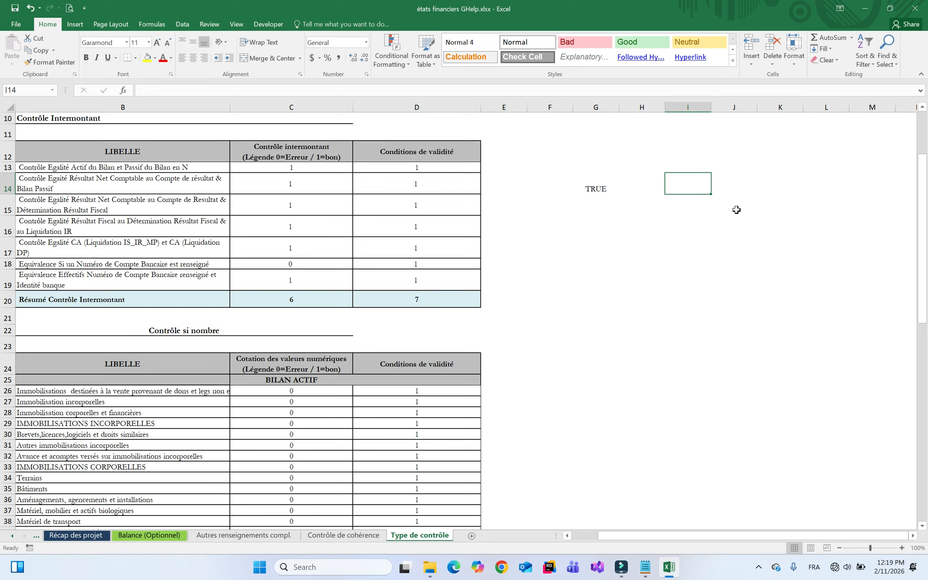
{"action": "type", "text": "=\""}
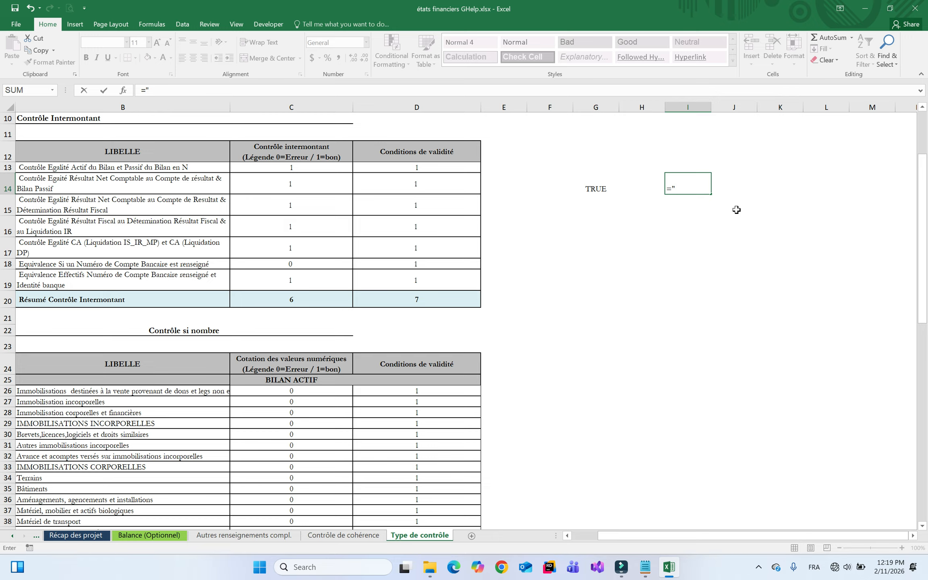
{"action": "type", "text": "TRUE"}
{"action": "key", "text": "Return"}
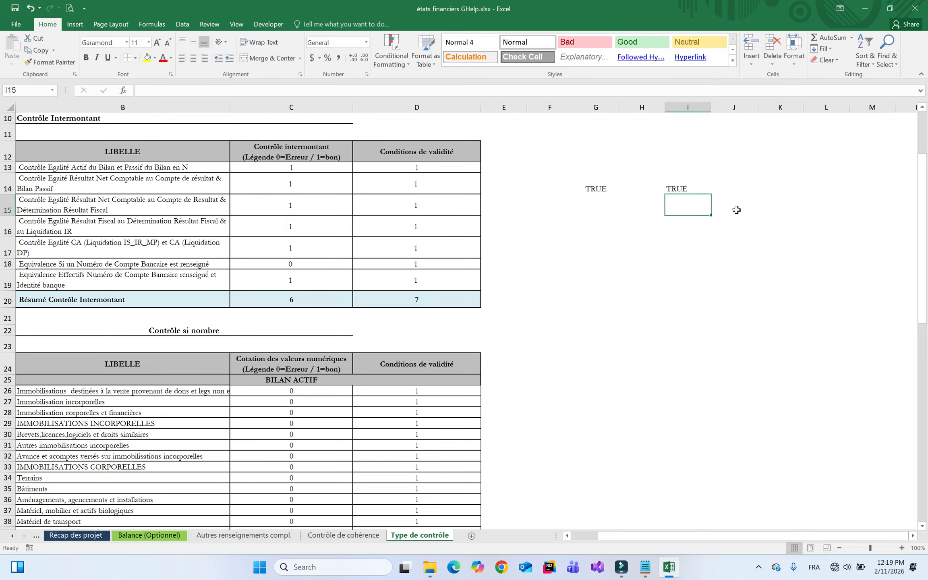
{"action": "left_click", "coordinate": [679, 191]}
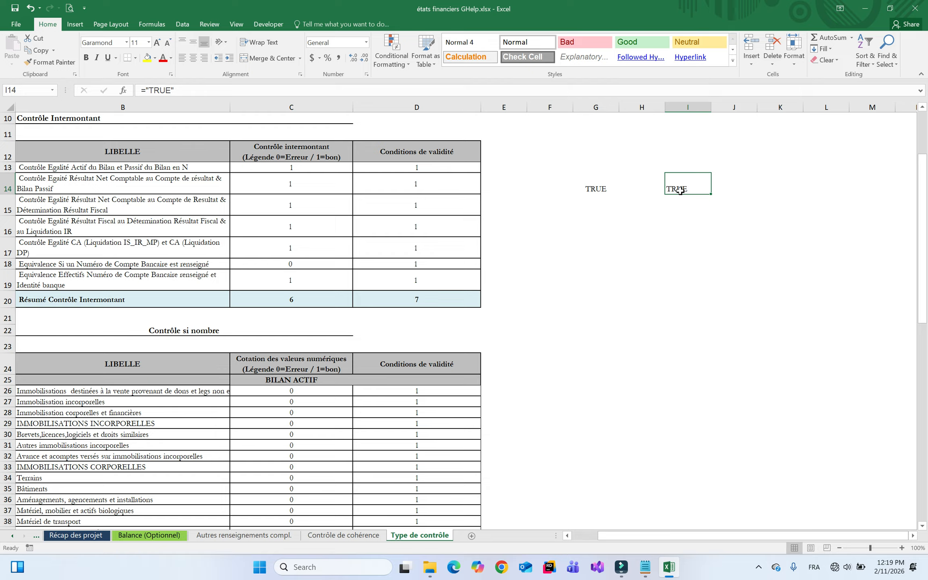
Compare the contents of G14 and I14 against C18's IF formula
{"action": "left_click", "coordinate": [292, 264]}
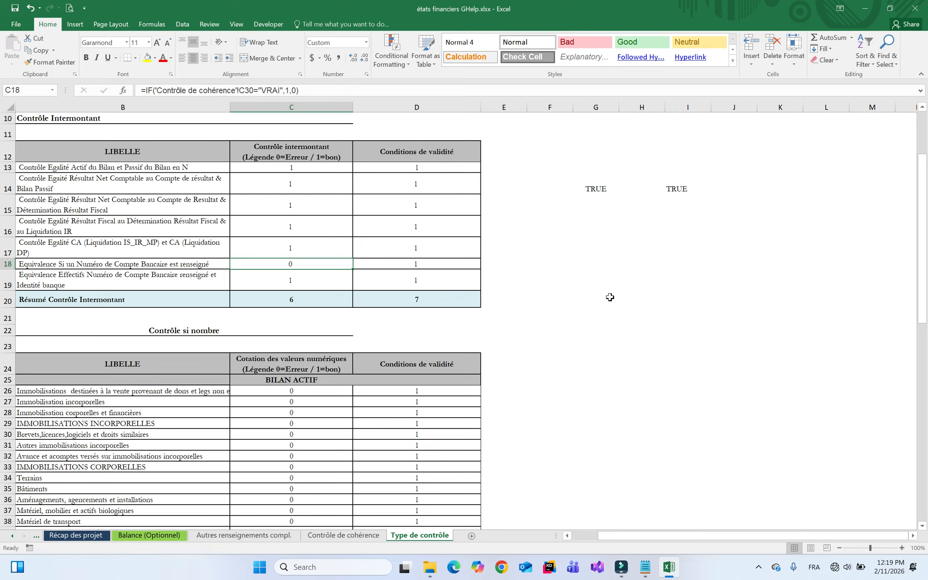
{"action": "left_click", "coordinate": [689, 242]}
{"action": "left_click", "coordinate": [637, 206]}
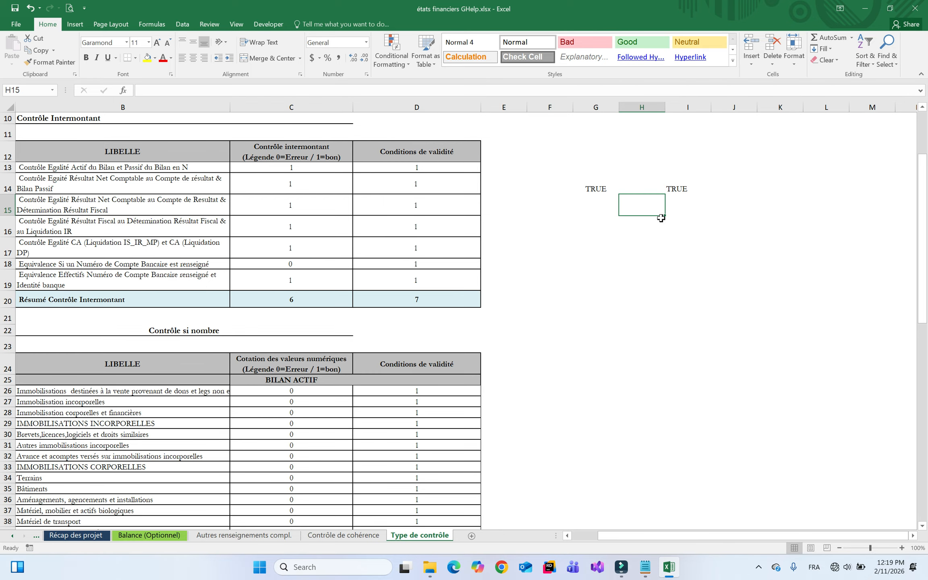
{"action": "left_click", "coordinate": [602, 189]}
{"action": "left_click", "coordinate": [672, 191]}
{"action": "left_click", "coordinate": [611, 191]}
{"action": "left_click", "coordinate": [678, 191]}
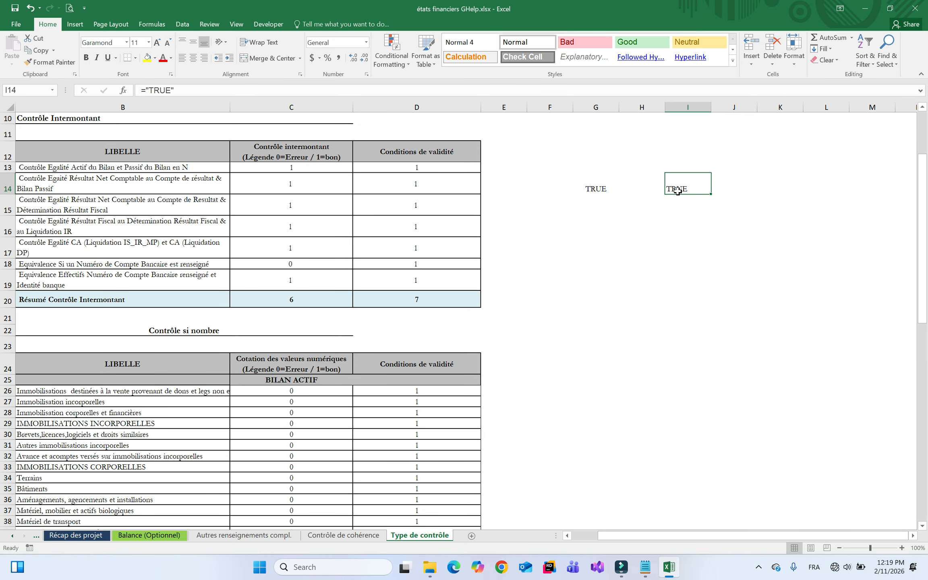
Enter =G14=I14 in H16, which returns FALSE
{"action": "left_click", "coordinate": [639, 226]}
{"action": "type", "text": "="}
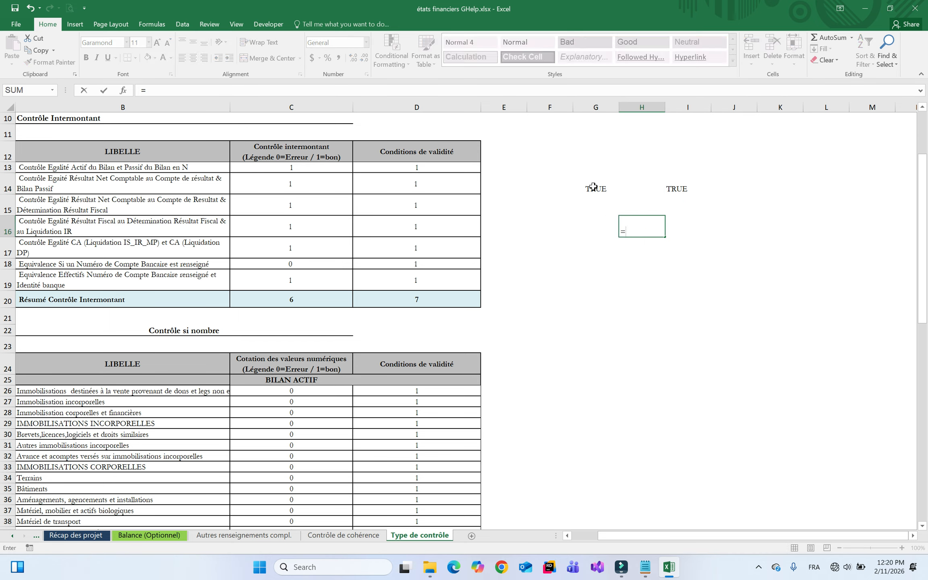
{"action": "left_click", "coordinate": [592, 186]}
{"action": "type", "text": "="}
{"action": "left_click", "coordinate": [675, 189]}
{"action": "key", "text": "Return"}
{"action": "left_click", "coordinate": [650, 228]}
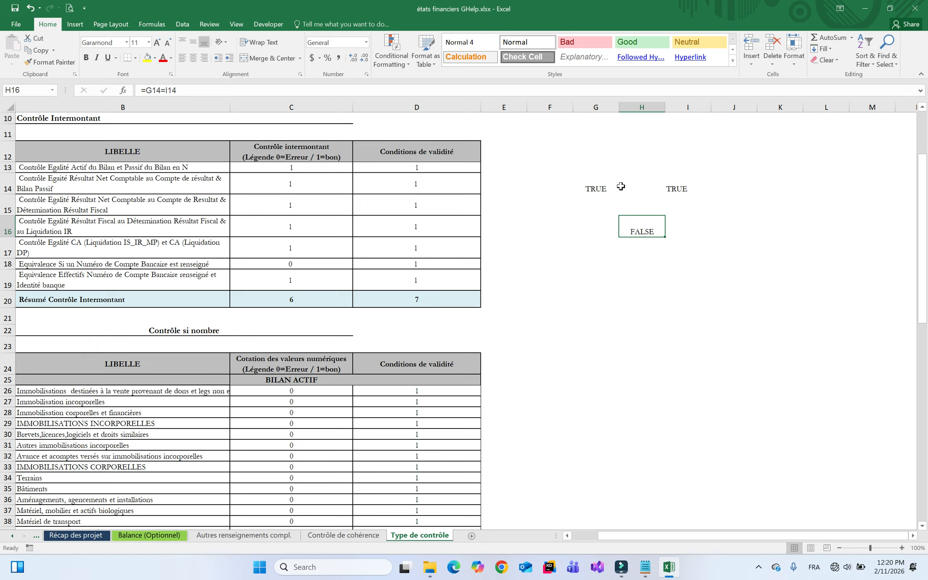
Review I14, G14 and H16's FALSE result alongside C18's test against VRAI
{"action": "left_click", "coordinate": [662, 191]}
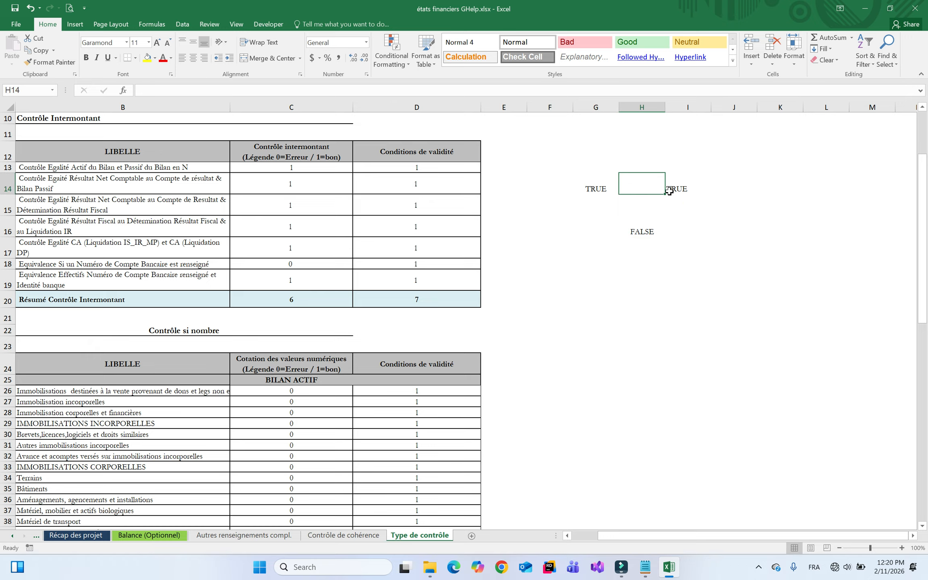
{"action": "left_click", "coordinate": [675, 191]}
{"action": "left_click", "coordinate": [595, 189]}
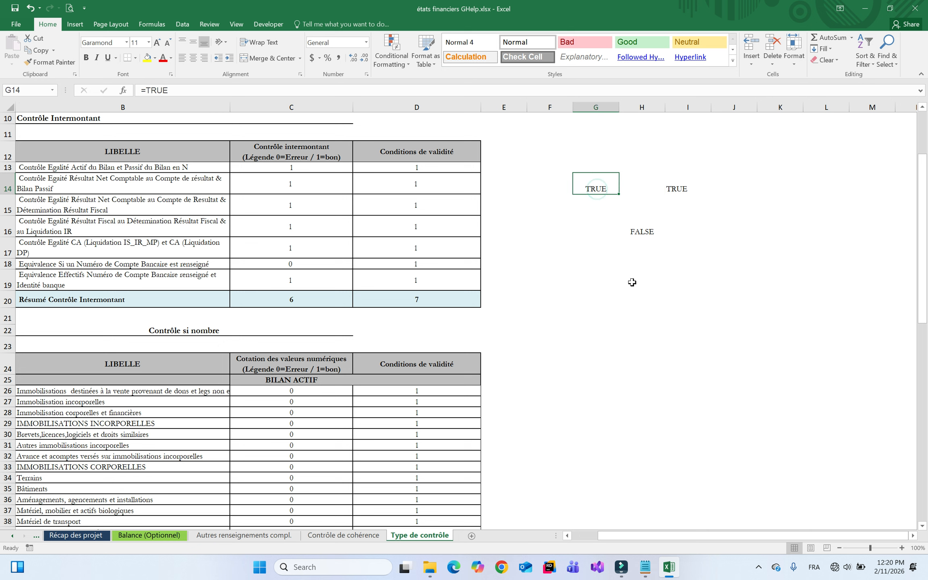
{"action": "left_click", "coordinate": [649, 232]}
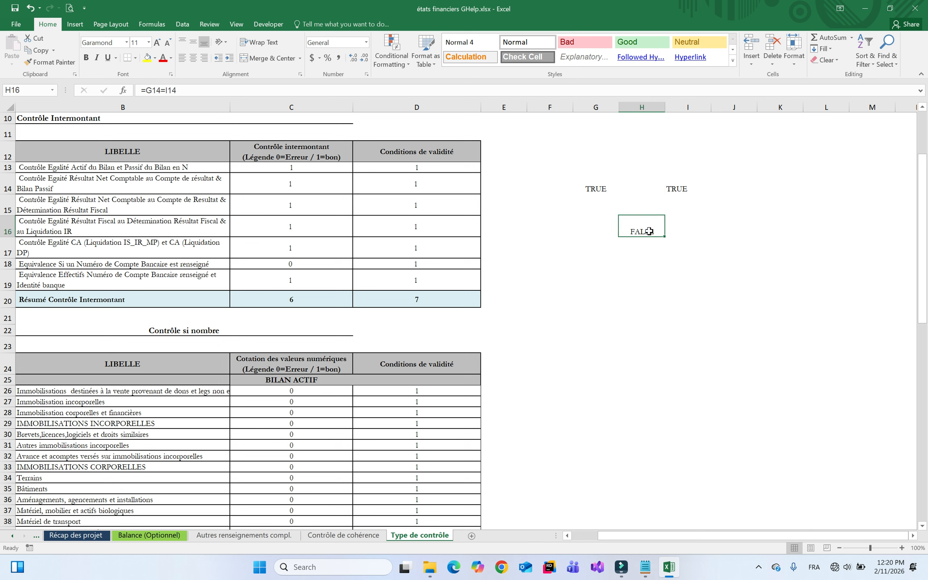
{"action": "left_click", "coordinate": [295, 261]}
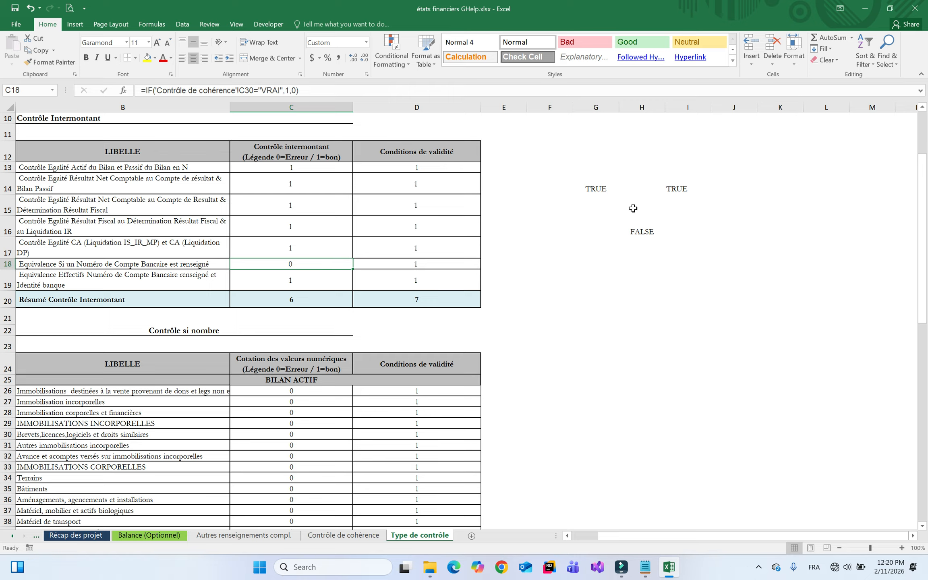
Clear the test values in G14:I16 and review the score formulas in C18 and C26
{"action": "left_click", "coordinate": [604, 186]}
{"action": "left_click_drag", "start_coordinate": [604, 186], "coordinate": [677, 222]}
{"action": "key", "text": "Delete"}
{"action": "left_click", "coordinate": [321, 262]}
{"action": "left_click", "coordinate": [303, 391]}
{"action": "scroll", "coordinate": [514, 312], "scroll_direction": "down", "scroll_amount": 3}
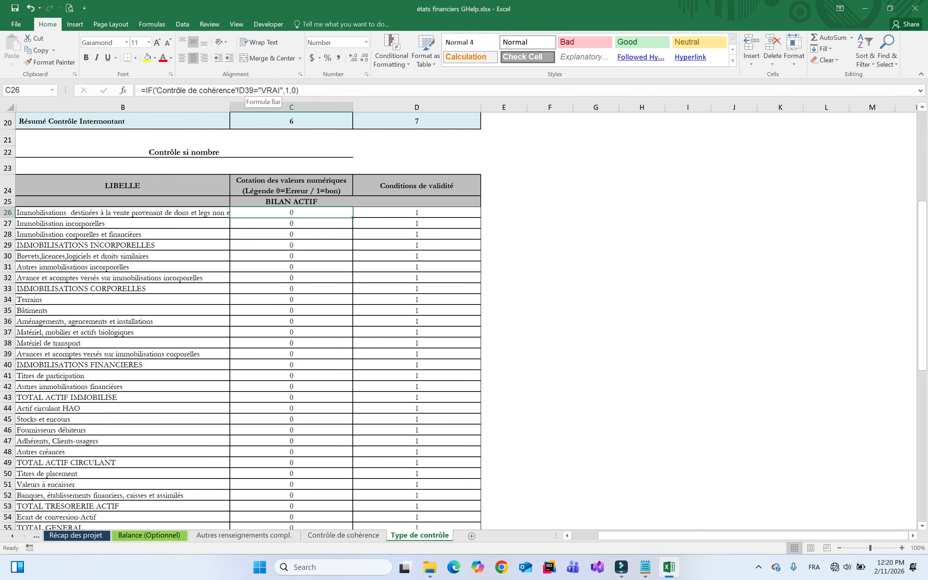
Compare the D39 score formula on Contrôle de cohérence with C27 on Type de contrôle
{"action": "left_click", "coordinate": [343, 535]}
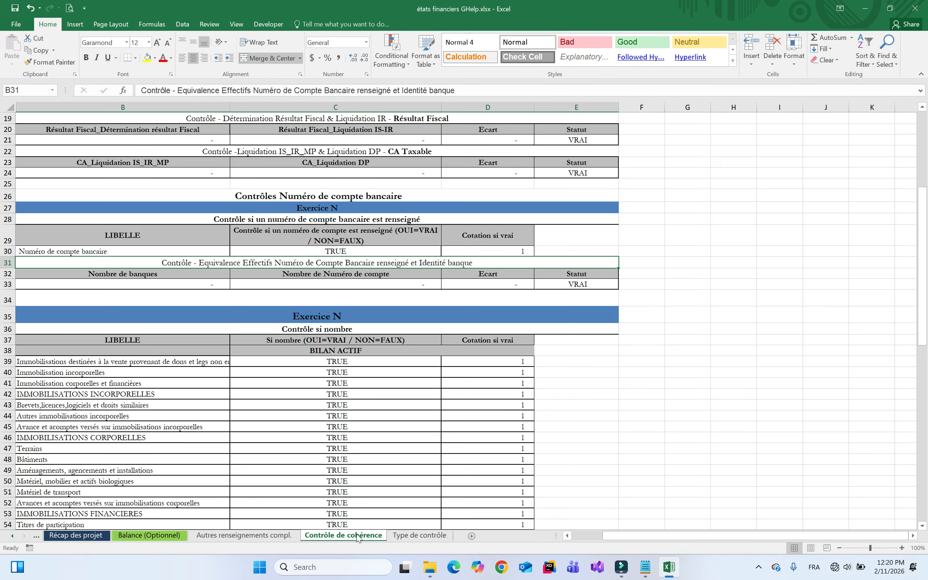
{"action": "left_click", "coordinate": [496, 362]}
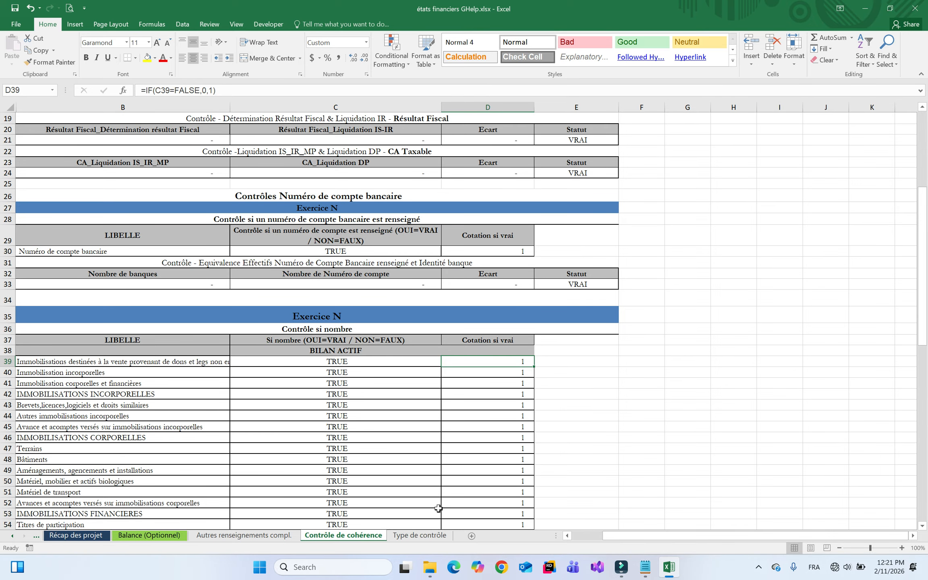
{"action": "left_click", "coordinate": [419, 536]}
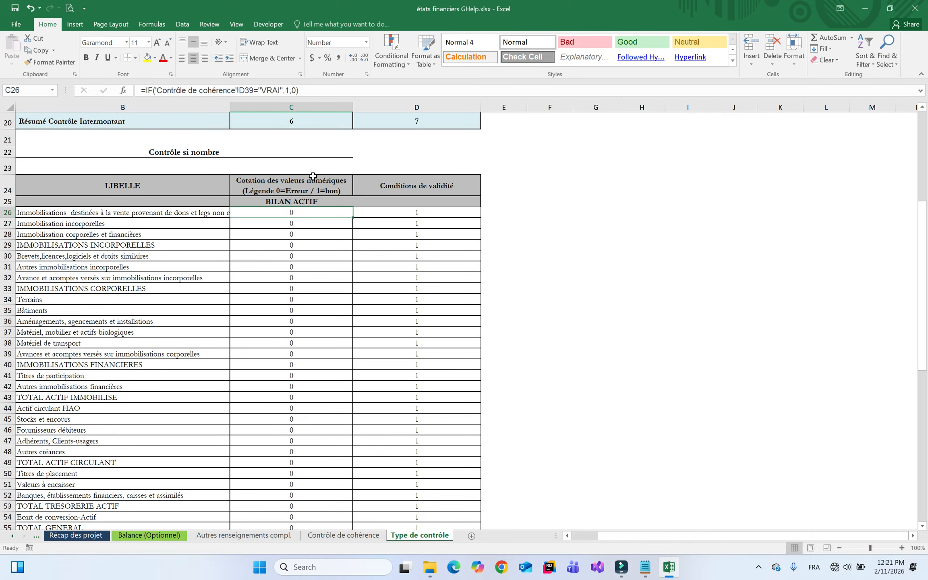
{"action": "left_click", "coordinate": [345, 535]}
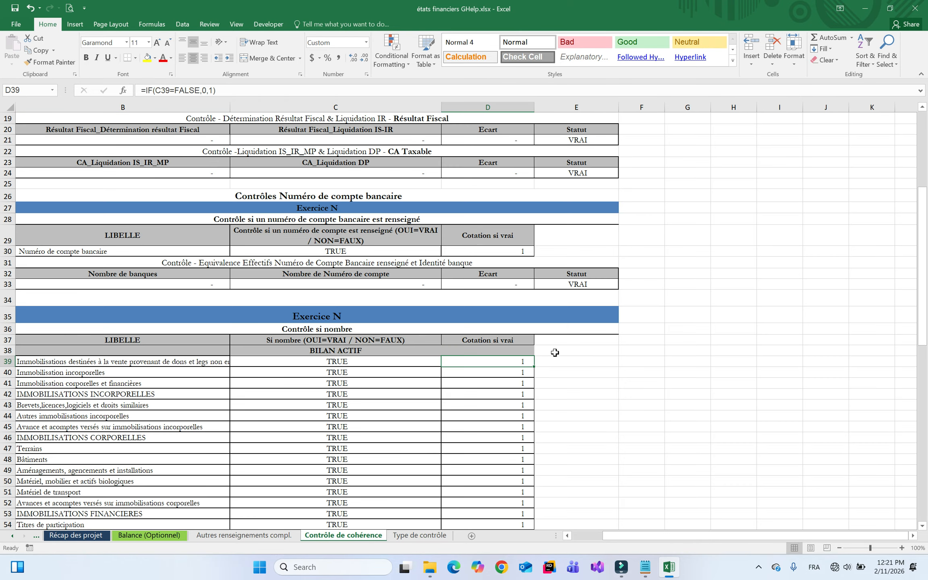
{"action": "left_click", "coordinate": [411, 538]}
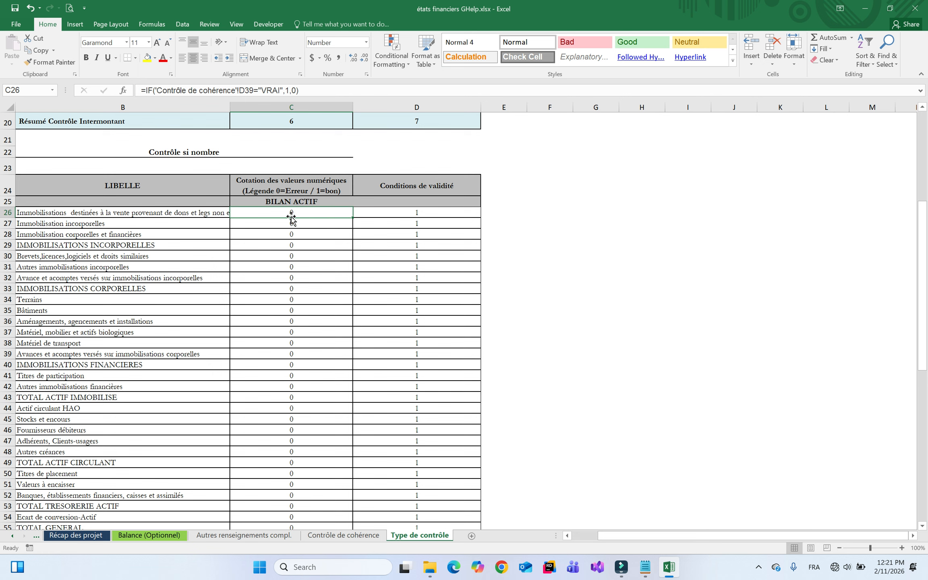
{"action": "left_click", "coordinate": [294, 226]}
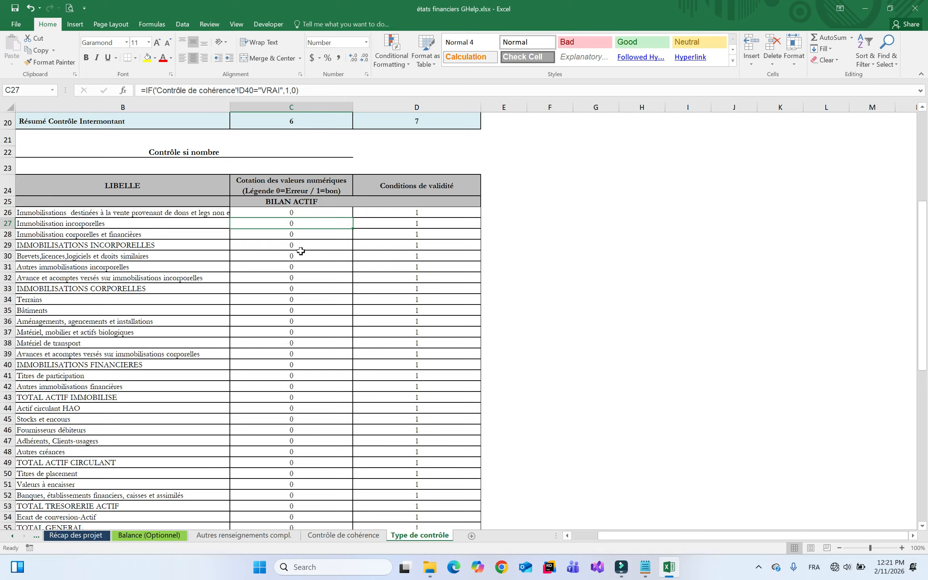
{"action": "left_click", "coordinate": [306, 220]}
{"action": "left_click", "coordinate": [923, 526]}
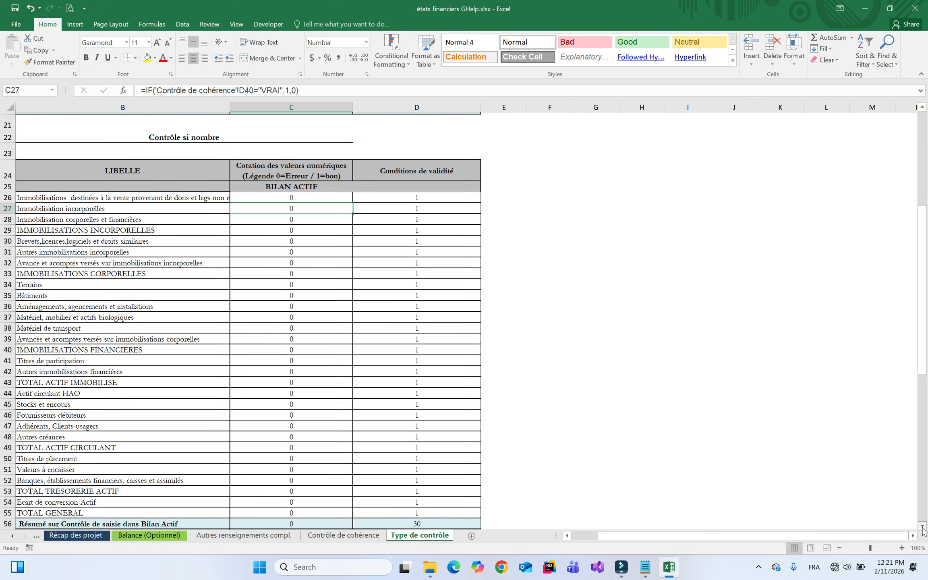
{"action": "left_click", "coordinate": [922, 526]}
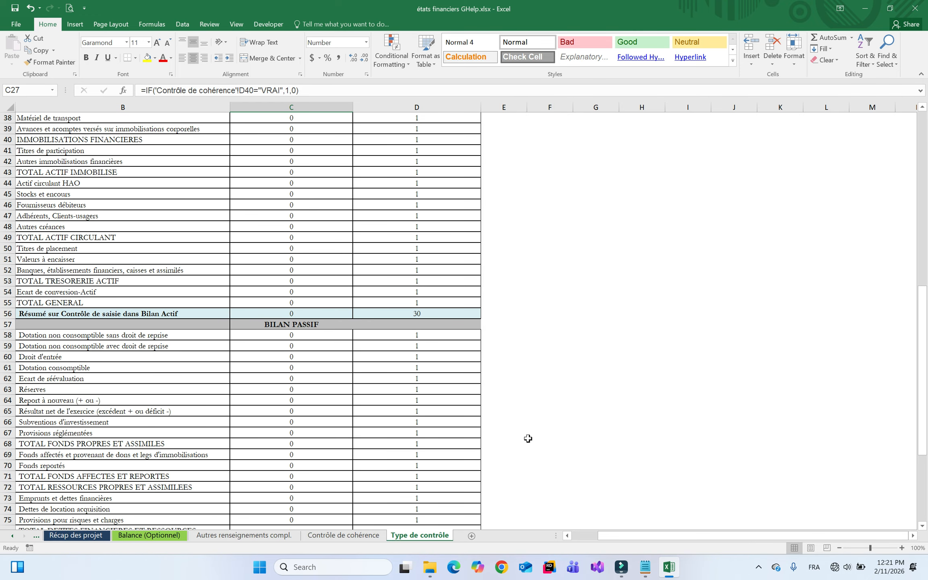
{"action": "left_click", "coordinate": [285, 313]}
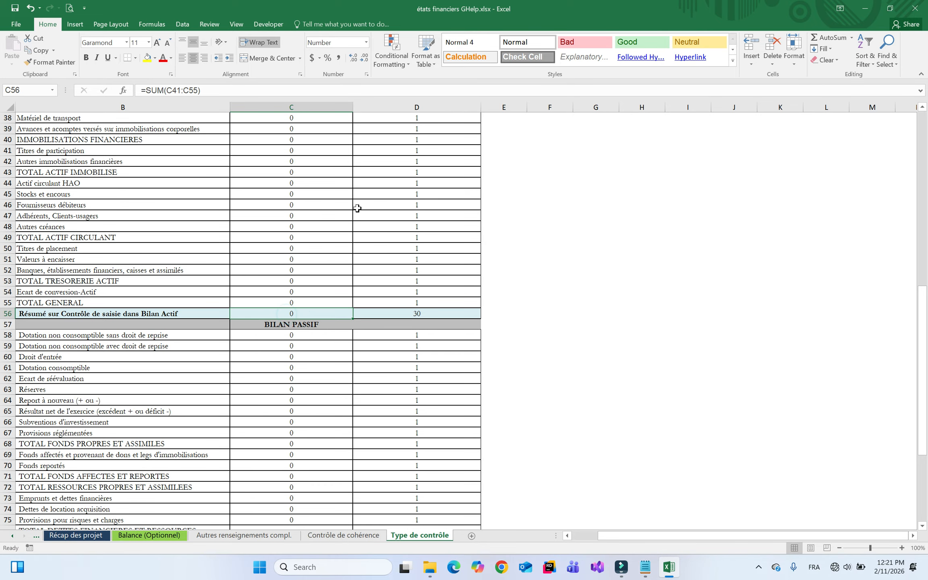
{"action": "left_click", "coordinate": [922, 108]}
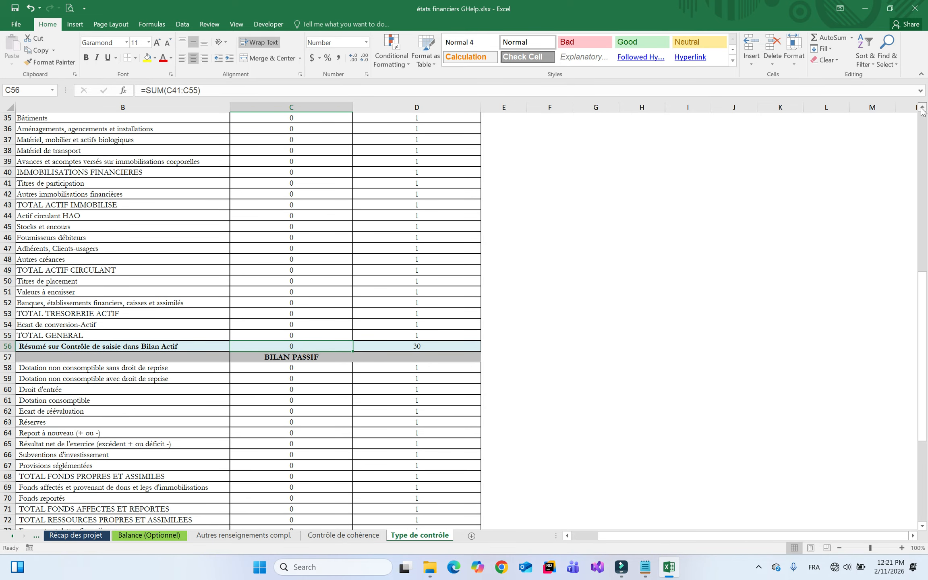
{"action": "double_click", "coordinate": [296, 420]}
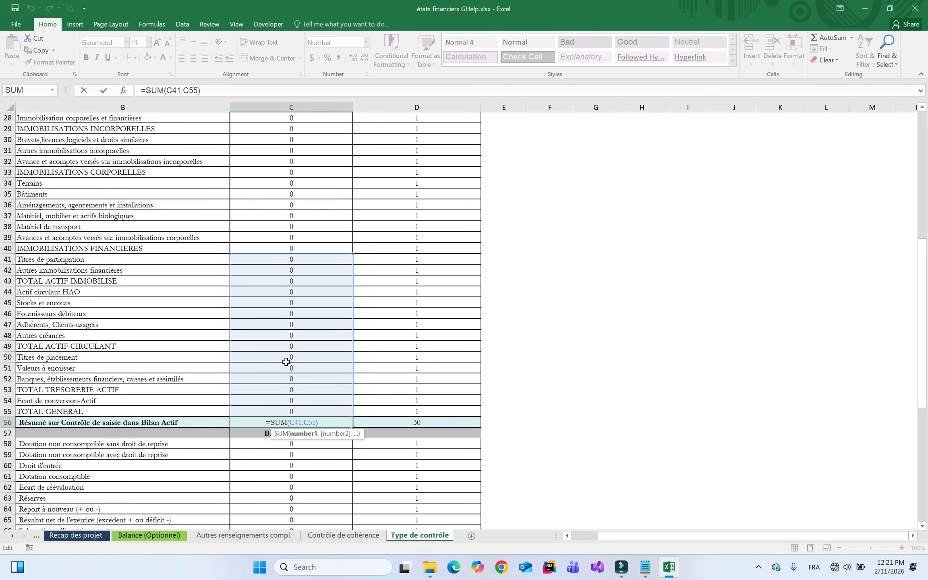
{"action": "key", "text": "Return"}
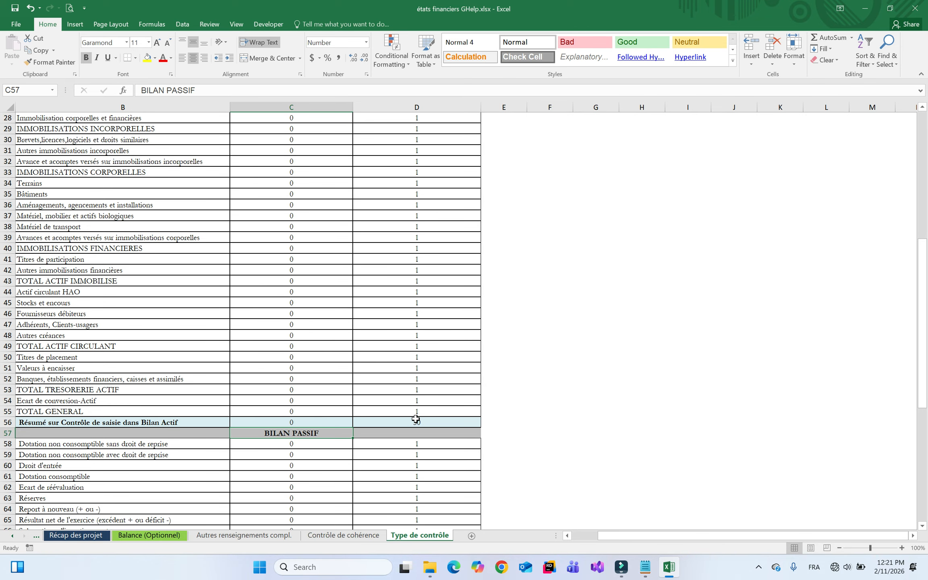
{"action": "left_click", "coordinate": [415, 421]}
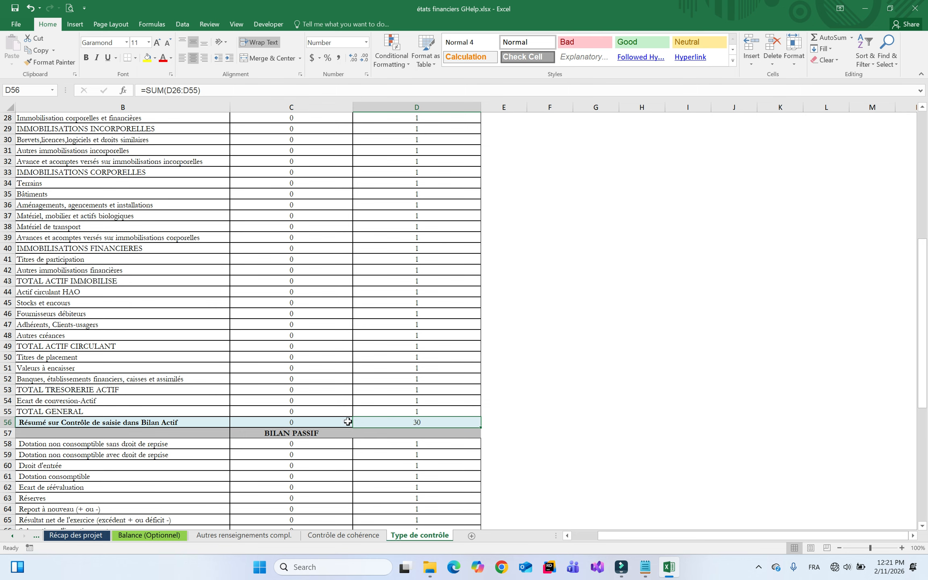
{"action": "left_click", "coordinate": [305, 420]}
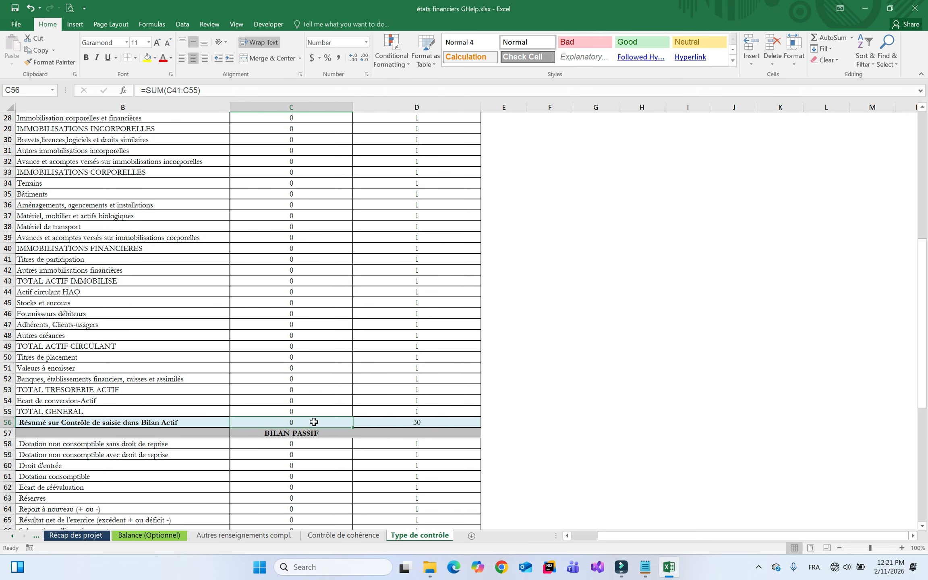
{"action": "left_click_drag", "start_coordinate": [923, 524], "coordinate": [923, 526]}
{"action": "left_click", "coordinate": [302, 228]}
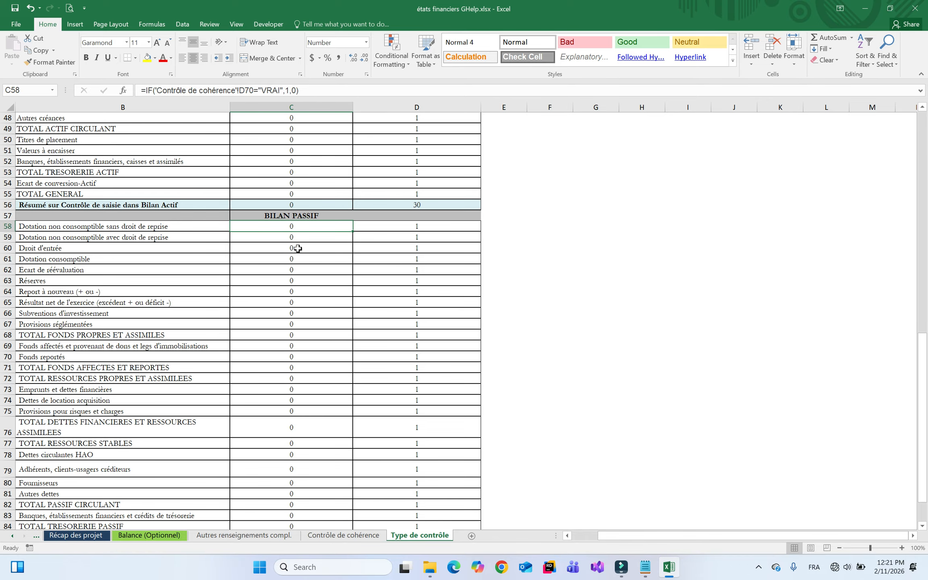
{"action": "left_click", "coordinate": [284, 281]}
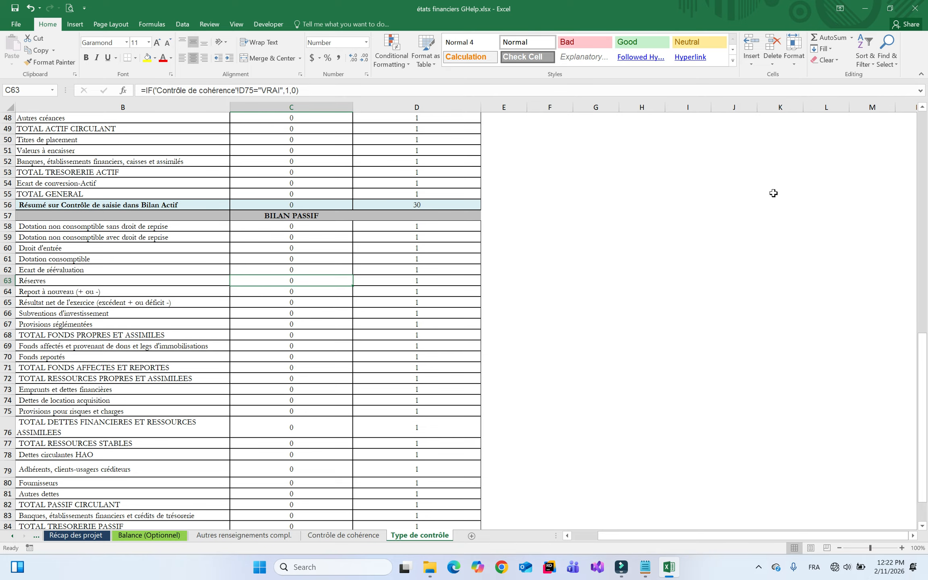
Jump to Page de couverture through the sheet list and insert a new blank sheet there
{"action": "left_click", "coordinate": [921, 133]}
{"action": "left_click", "coordinate": [499, 199]}
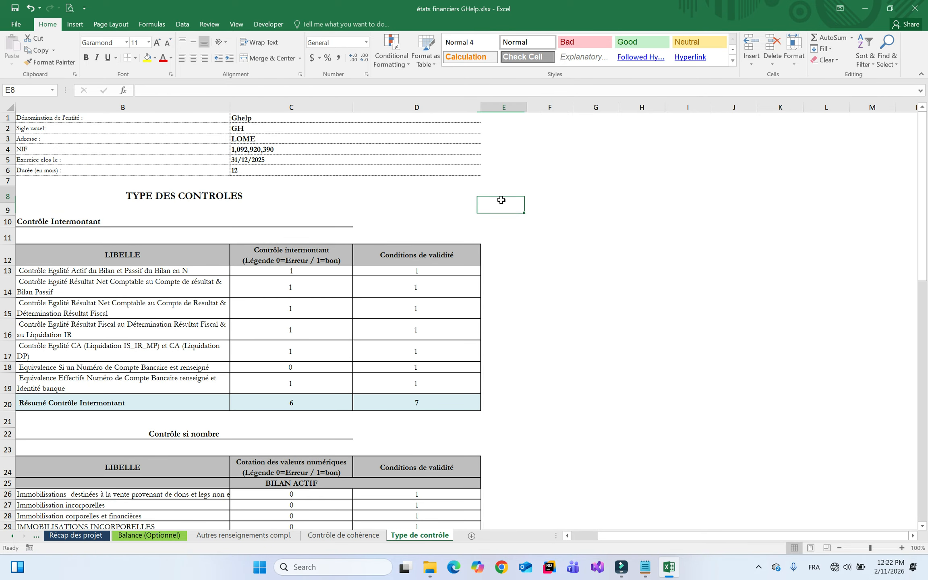
{"action": "left_click", "coordinate": [344, 535]}
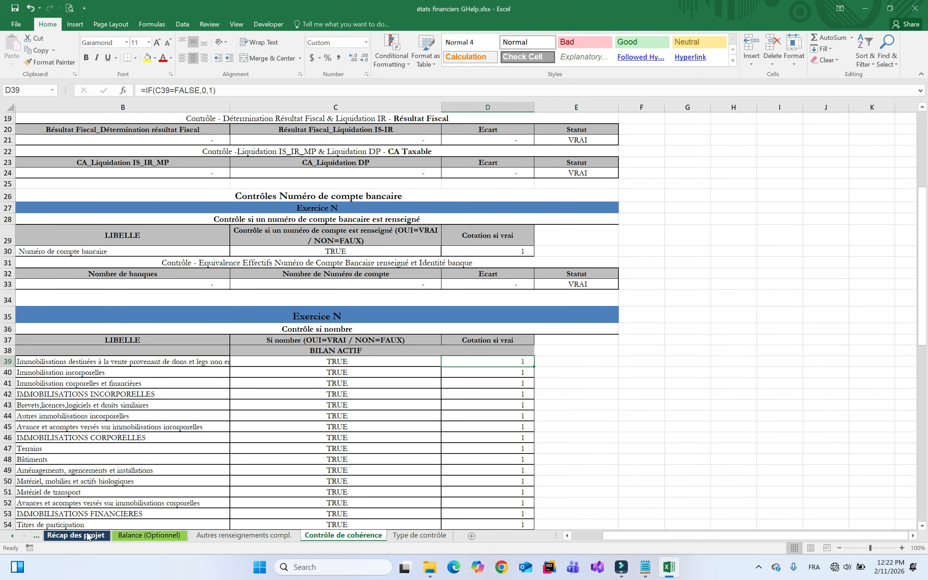
{"action": "right_click", "coordinate": [24, 535]}
{"action": "left_click_drag", "start_coordinate": [166, 497], "coordinate": [175, 381]}
{"action": "left_click", "coordinate": [52, 378]}
{"action": "double_click", "coordinate": [51, 378]}
{"action": "left_click", "coordinate": [528, 370]}
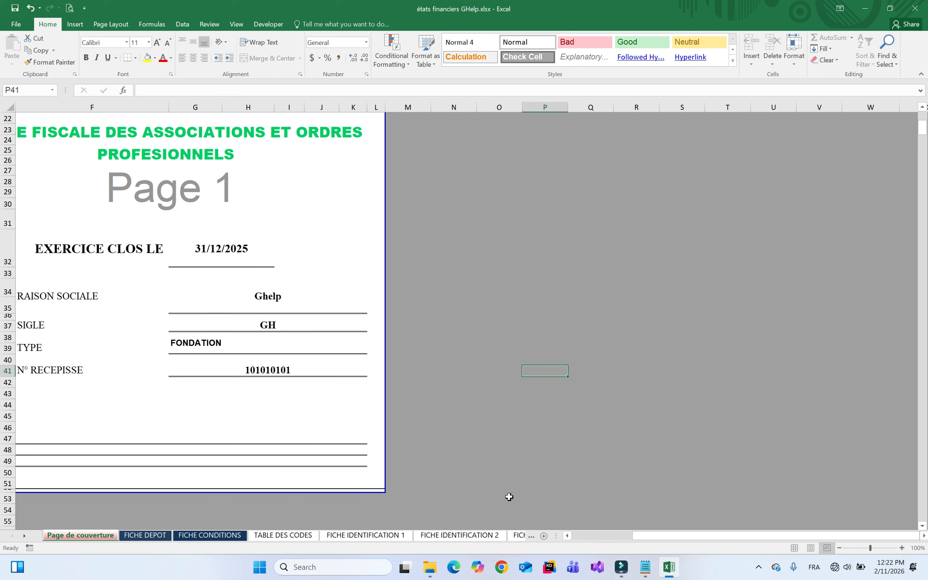
{"action": "left_click", "coordinate": [544, 536]}
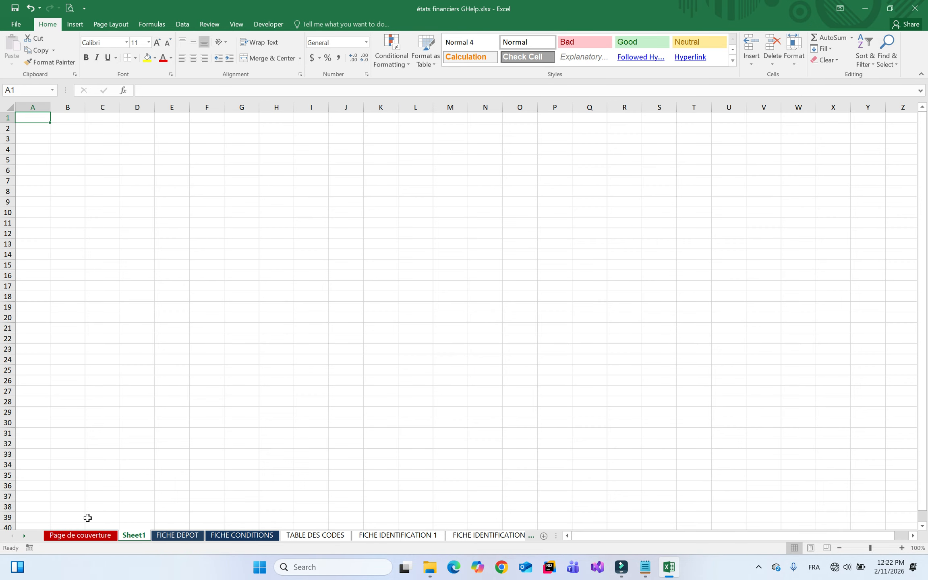
Rename the new sheet to Balance N-1 and add a second sheet named Balance N
{"action": "double_click", "coordinate": [129, 541]}
{"action": "type", "text": "Balance"}
{"action": "key", "text": "Return"}
{"action": "type", "text": "N-1"}
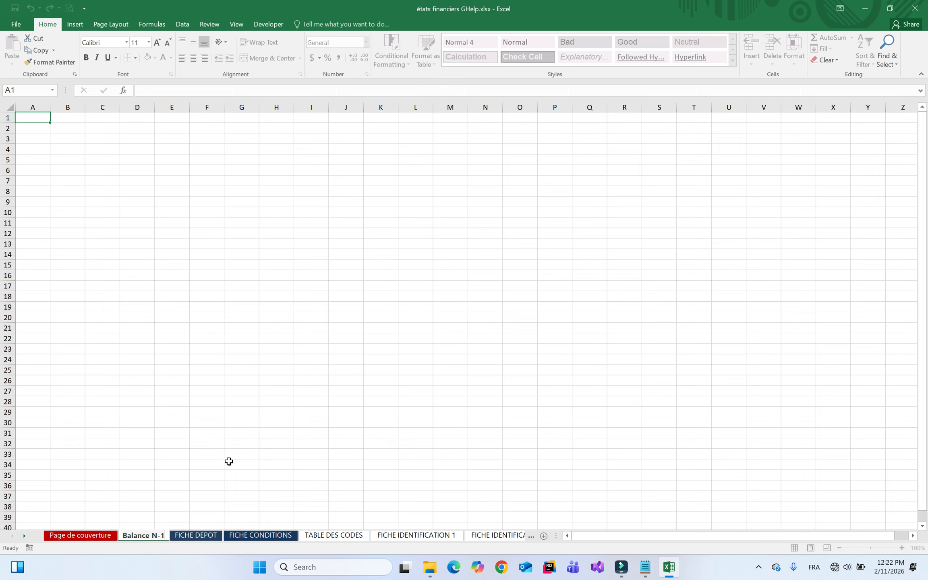
{"action": "left_click", "coordinate": [171, 475]}
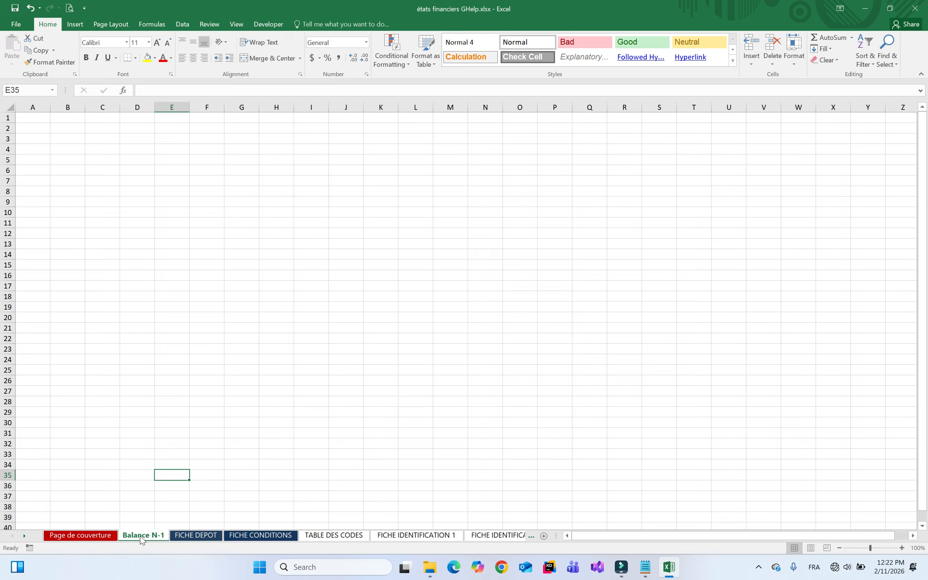
{"action": "left_click", "coordinate": [543, 535]}
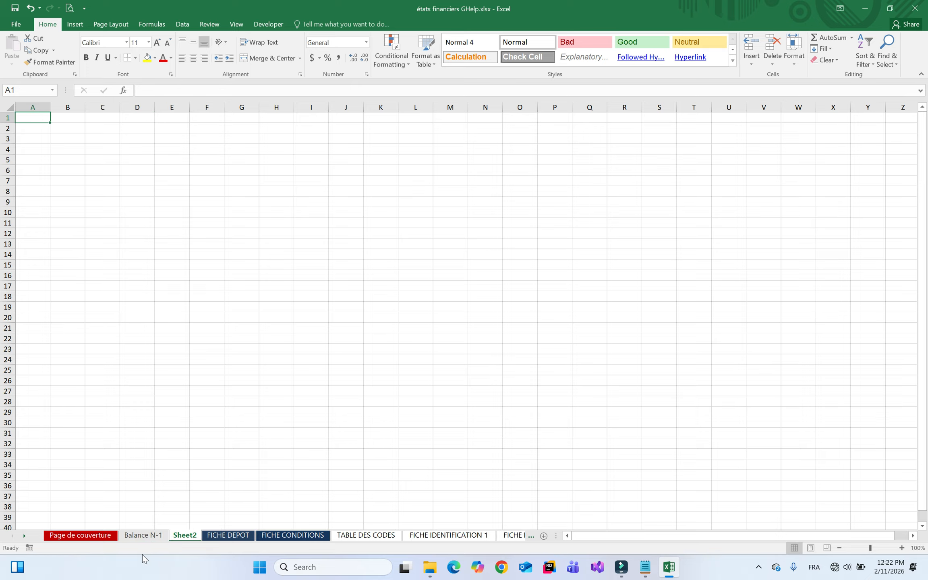
{"action": "double_click", "coordinate": [193, 540]}
{"action": "type", "text": "B"}
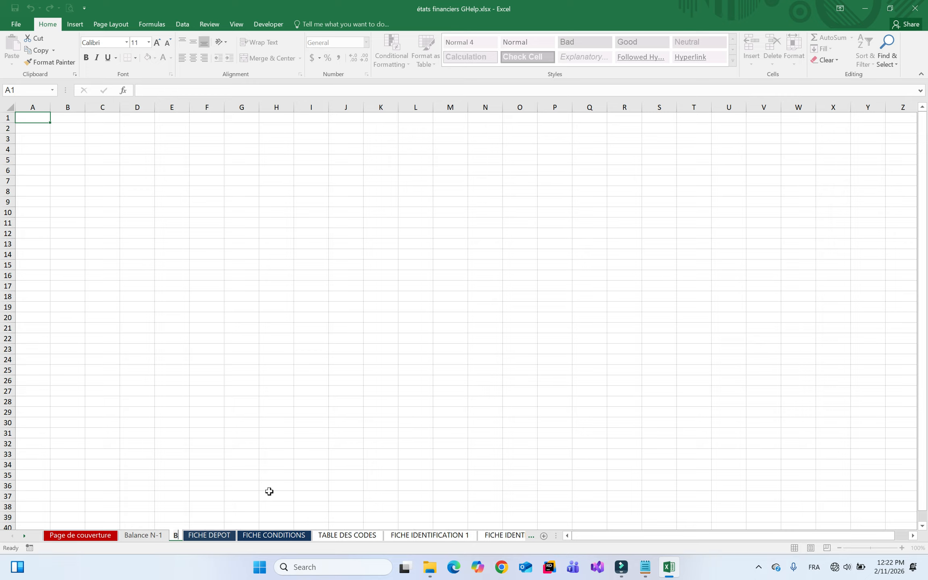
{"action": "type", "text": "alance N"}
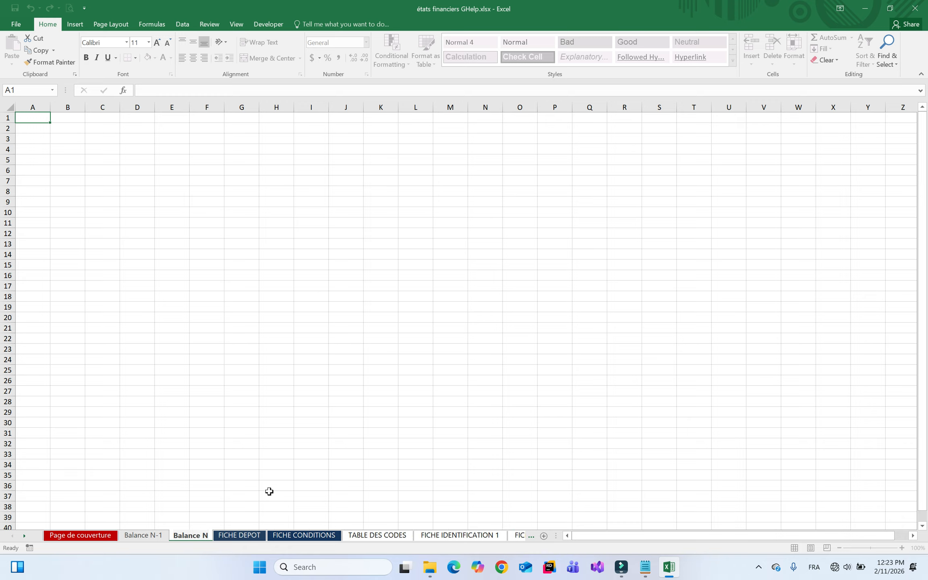
{"action": "key", "text": "Return"}
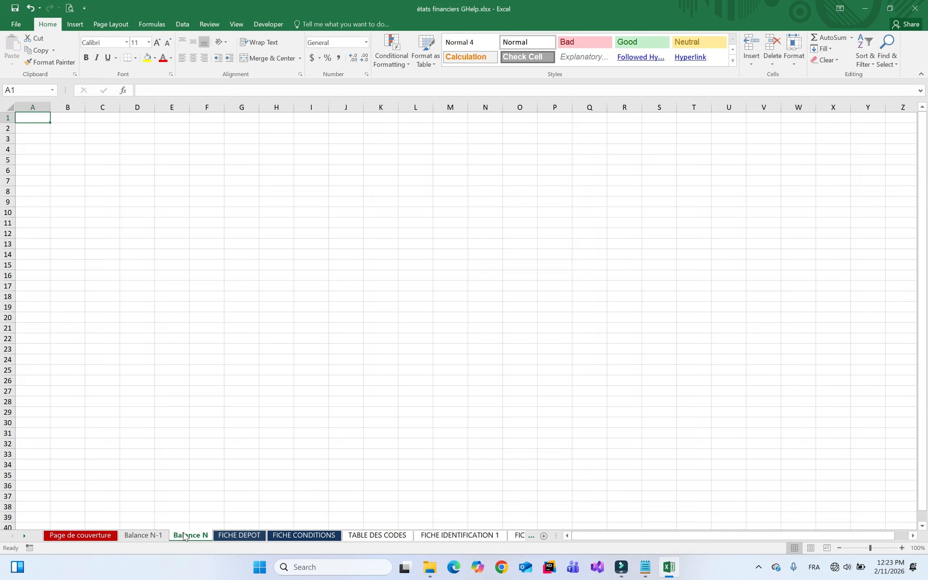
Move Balance N-1 and Balance N together ahead of Page de couverture
{"action": "left_click", "coordinate": [143, 536], "text": "ctrl"}
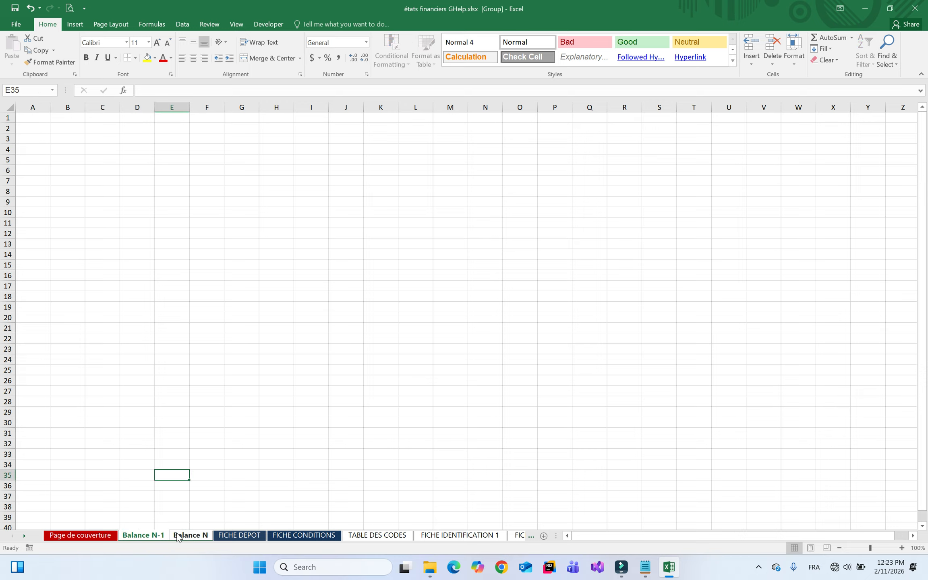
{"action": "left_click_drag", "start_coordinate": [185, 537], "coordinate": [66, 535]}
{"action": "left_click", "coordinate": [150, 184]}
{"action": "left_click", "coordinate": [81, 129]}
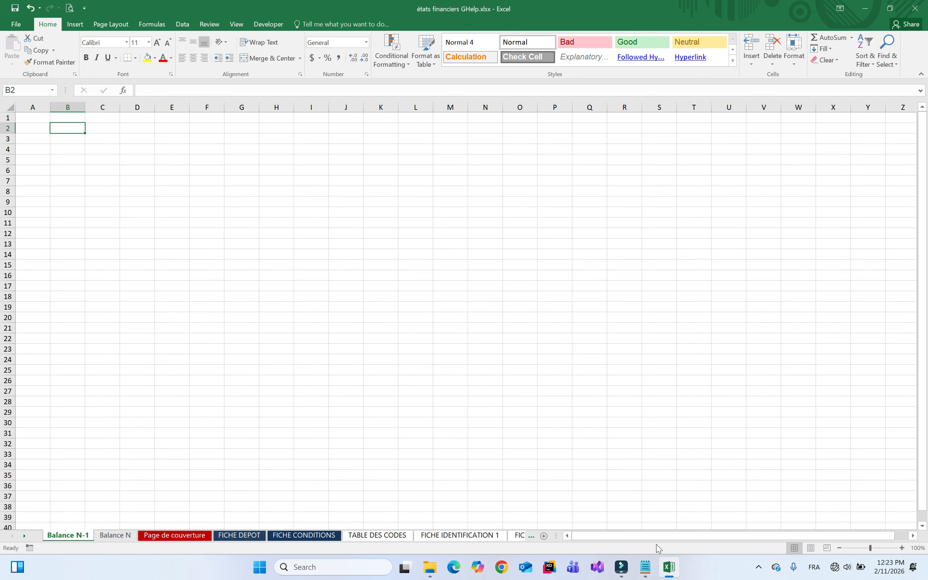
{"action": "left_click", "coordinate": [430, 568]}
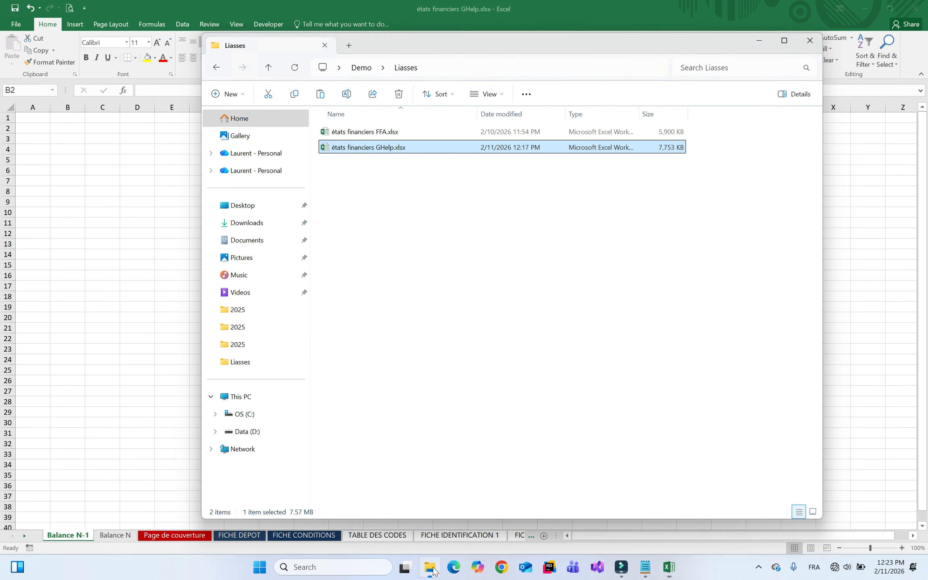
Go up to the Demo folder and open Note.txt to read it
{"action": "left_click", "coordinate": [396, 231]}
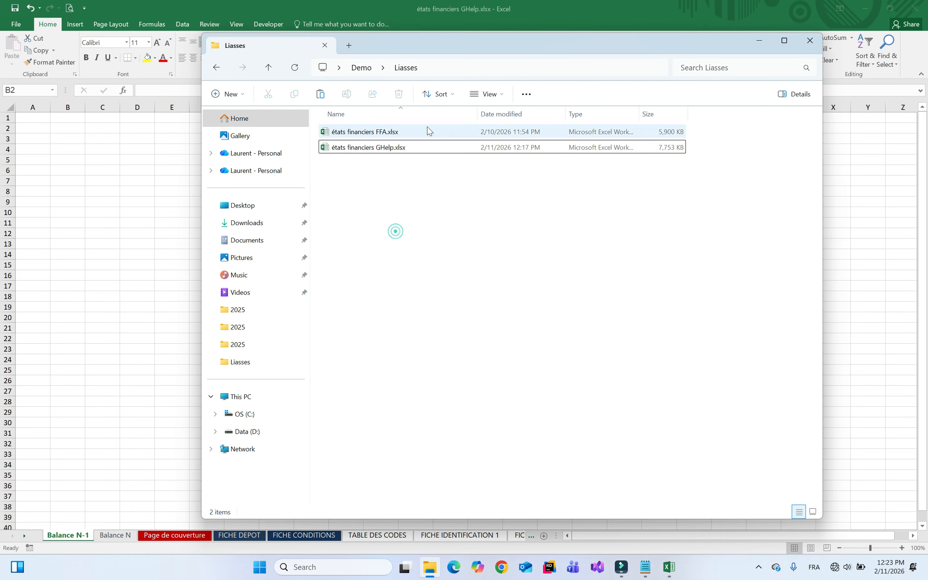
{"action": "left_click", "coordinate": [365, 68]}
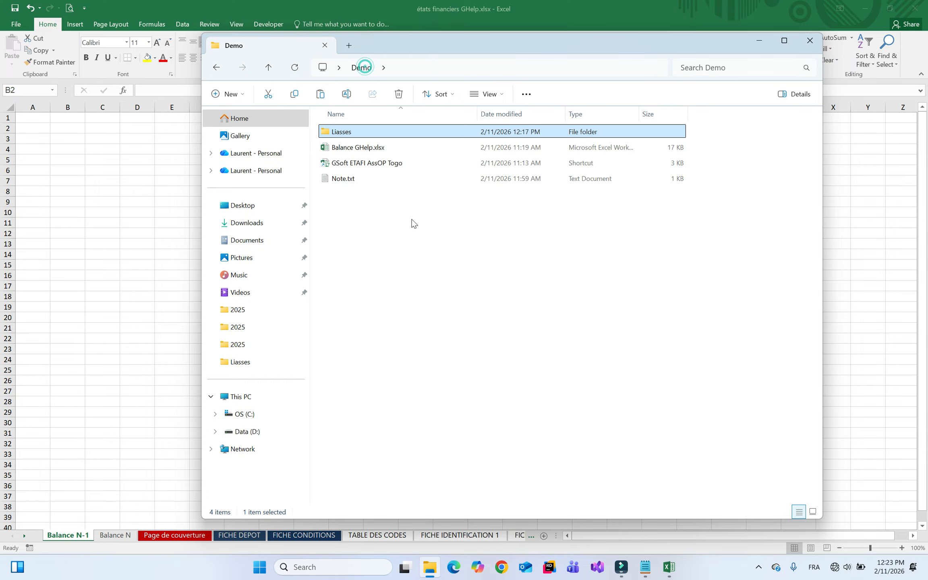
{"action": "double_click", "coordinate": [355, 179]}
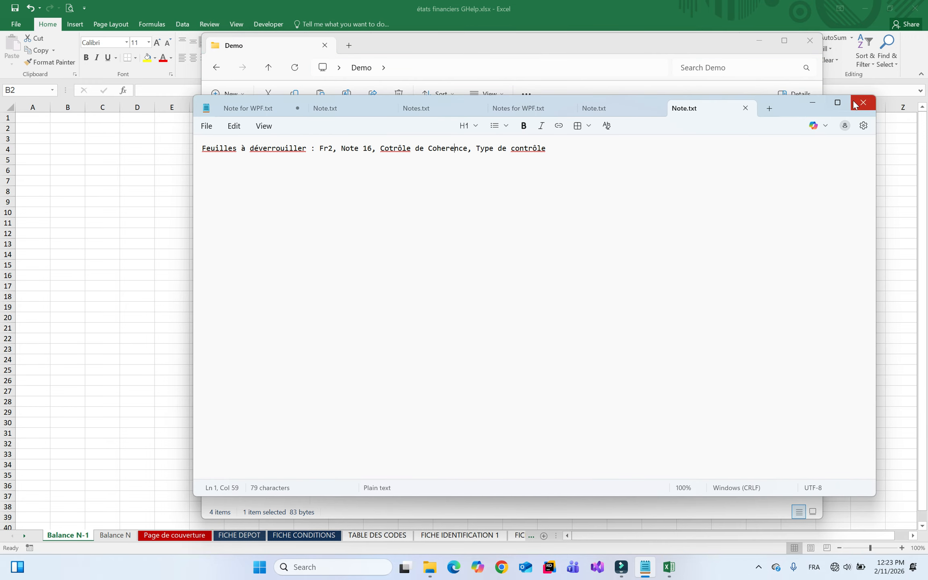
Close the note and open the Balance GHelp.xlsx workbook in Excel
{"action": "left_click", "coordinate": [864, 102]}
{"action": "left_click", "coordinate": [380, 147]}
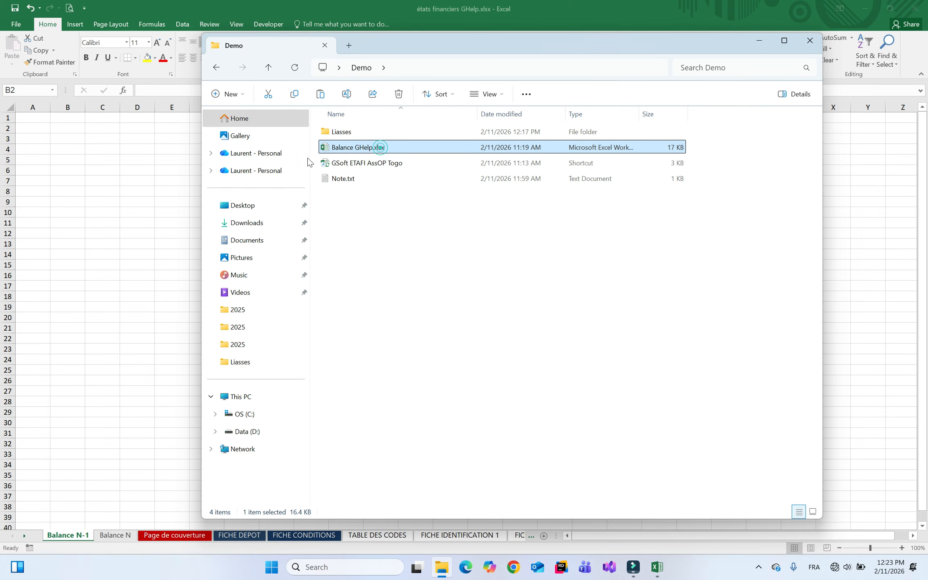
{"action": "double_click", "coordinate": [361, 148]}
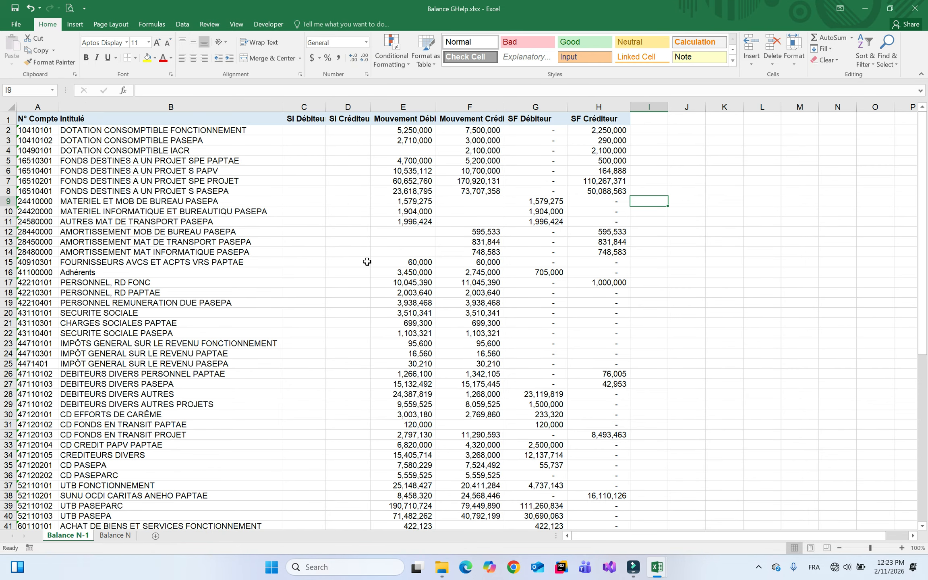
Rename the sheets Balance N-1 and Balance N to Balance 2024 and Balance 2025
{"action": "left_click_drag", "start_coordinate": [79, 540], "coordinate": [102, 540]}
{"action": "left_click", "coordinate": [90, 535]}
{"action": "key", "text": "BackSpace"}
{"action": "key", "text": "BackSpace"}
{"action": "key", "text": "BackSpace"}
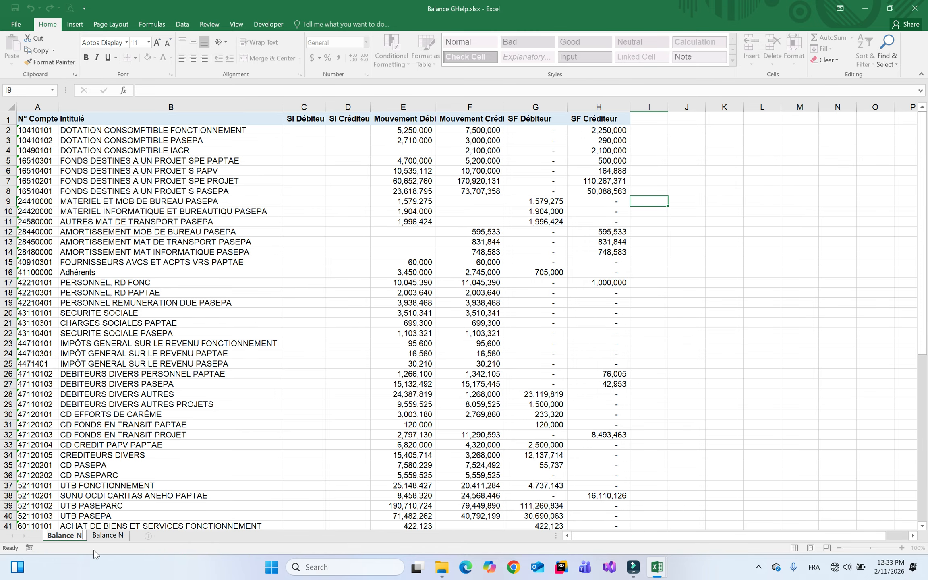
{"action": "type", "text": "2024"}
{"action": "key", "text": "Return"}
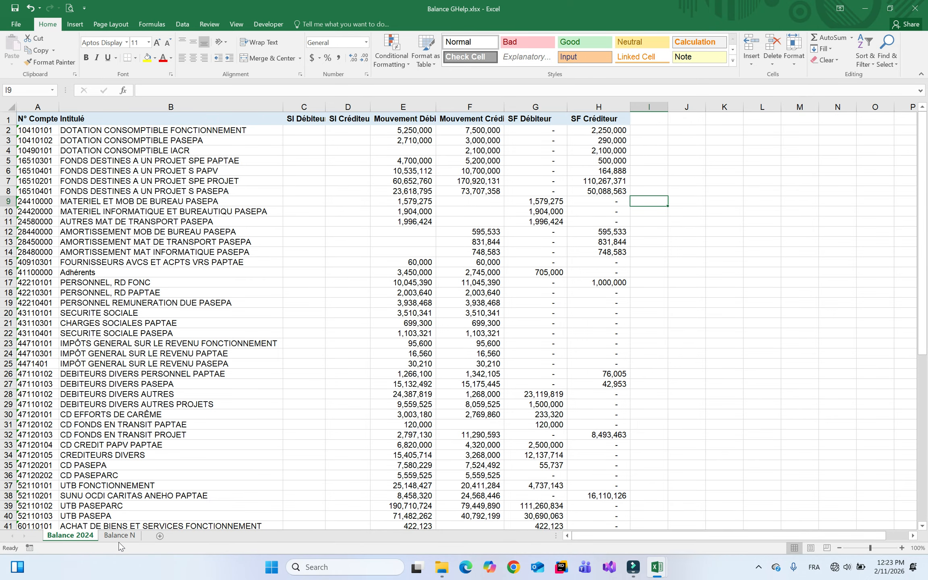
{"action": "double_click", "coordinate": [119, 536]}
{"action": "left_click", "coordinate": [136, 536]}
{"action": "key", "text": "BackSpace"}
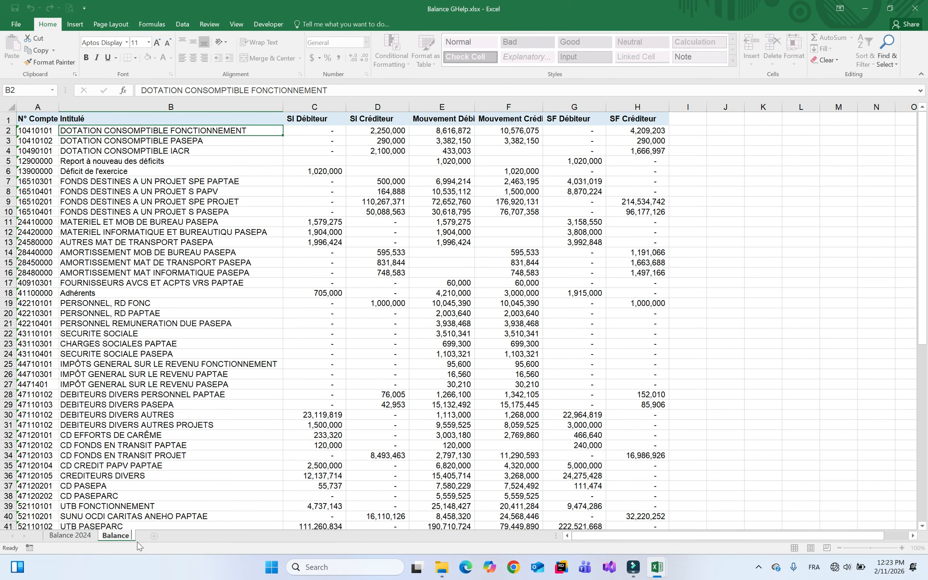
{"action": "type", "text": "2025"}
{"action": "key", "text": "Return"}
Copy the whole Balance 2024 table from A1 to its last cell
{"action": "left_click", "coordinate": [70, 535]}
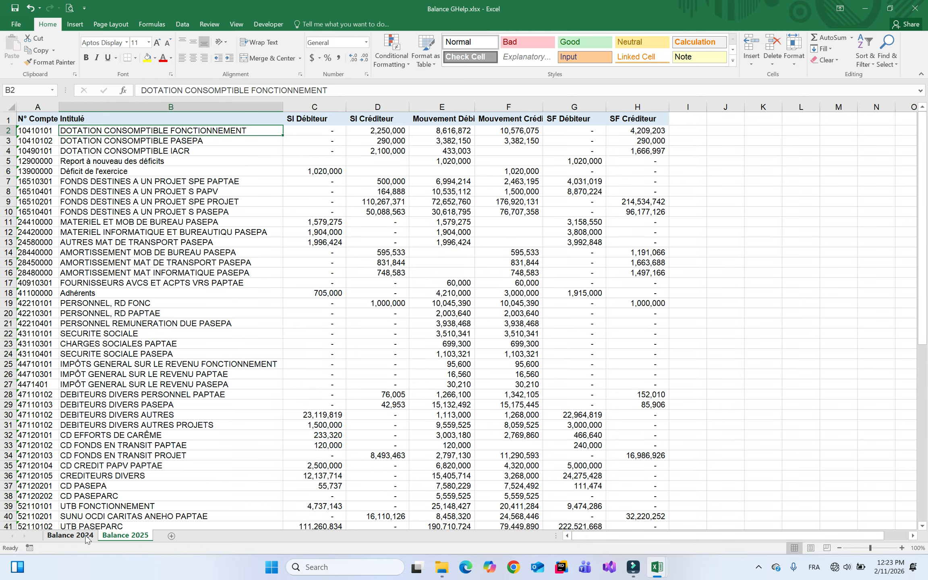
{"action": "left_click", "coordinate": [42, 130]}
{"action": "left_click", "coordinate": [40, 118]}
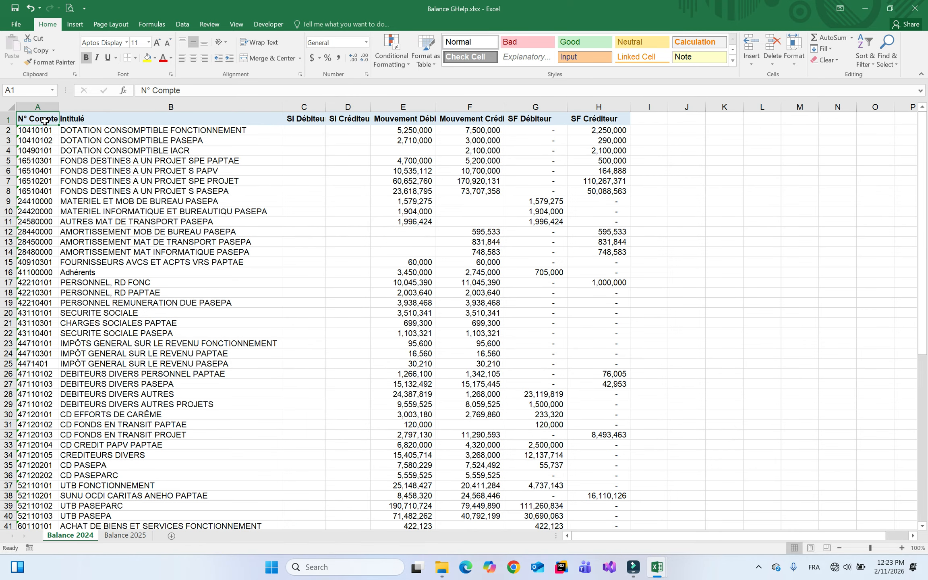
{"action": "key", "text": "ctrl+shift+End"}
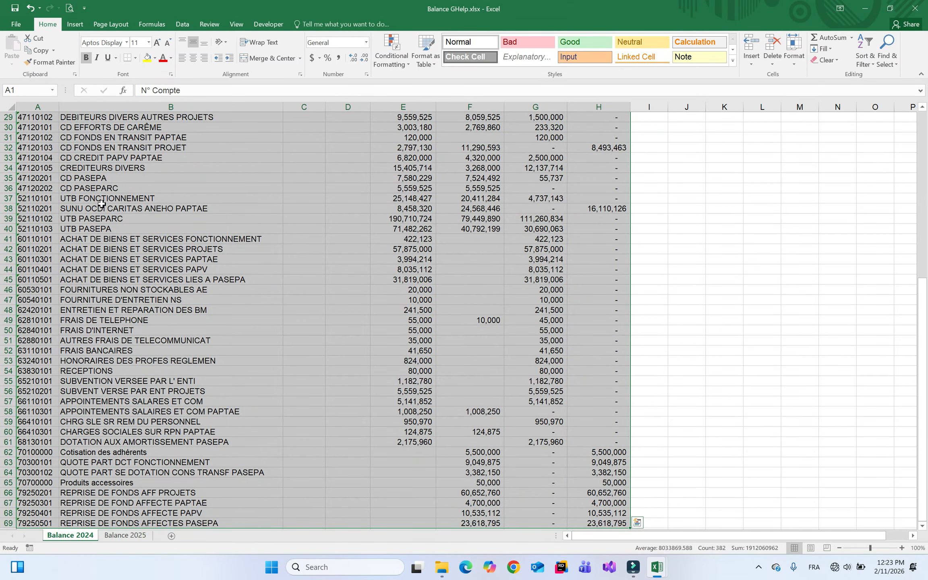
{"action": "key", "text": "ctrl+c"}
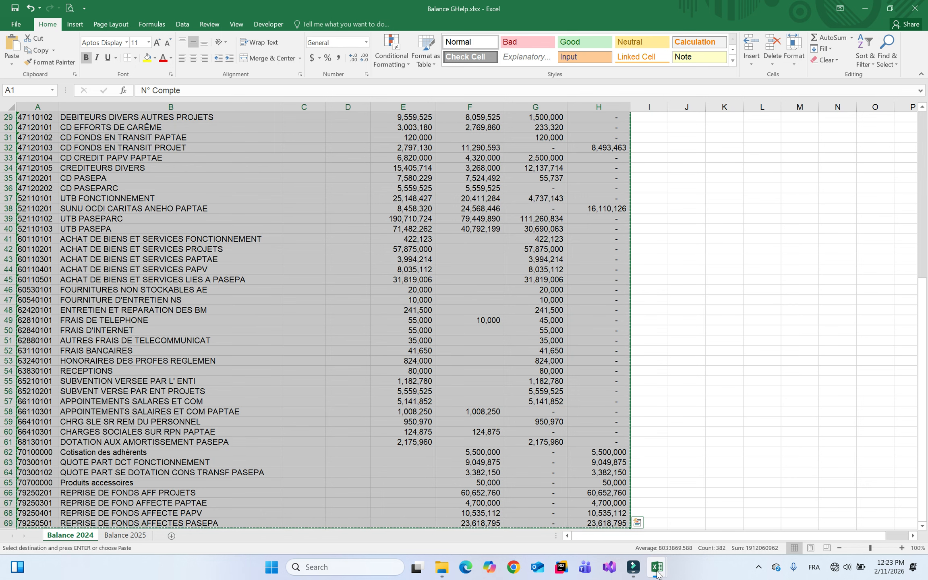
{"action": "mouse_move", "coordinate": [669, 567]}
{"action": "left_click", "coordinate": [609, 506]}
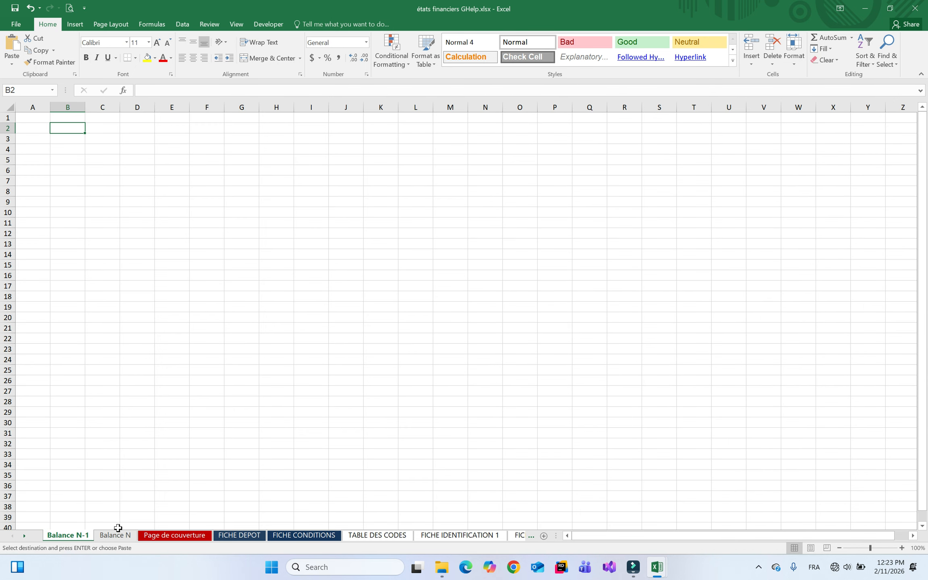
{"action": "left_click", "coordinate": [35, 118]}
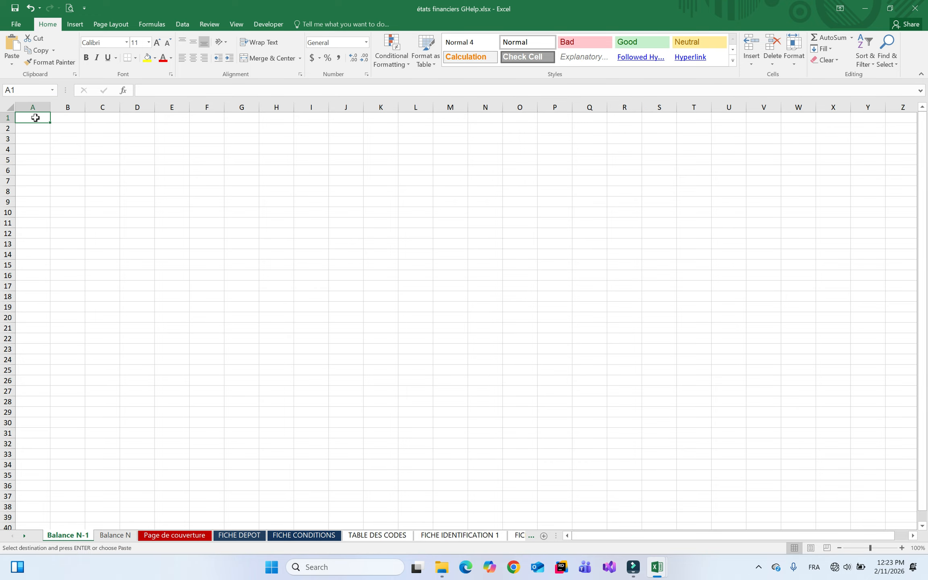
{"action": "right_click", "coordinate": [36, 118]}
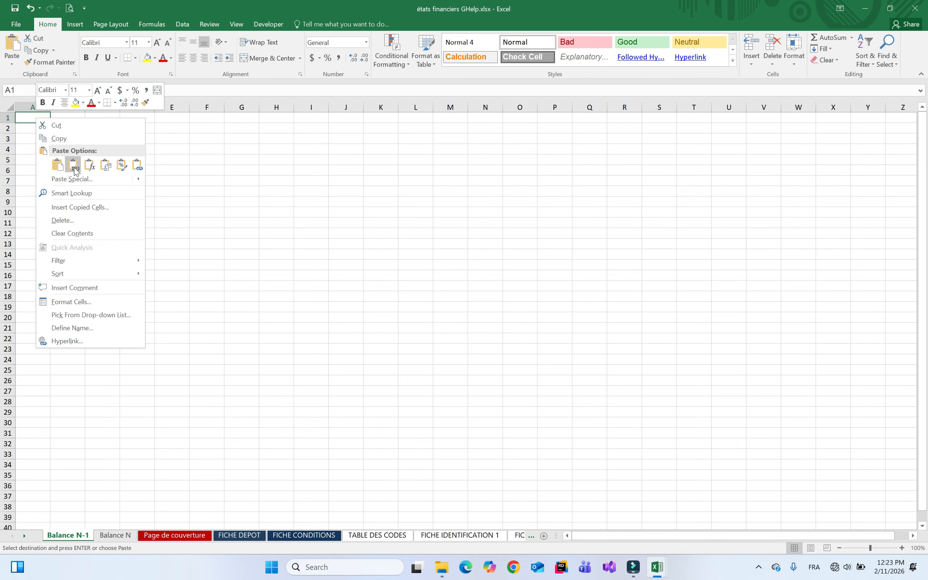
{"action": "left_click", "coordinate": [74, 170]}
{"action": "left_click_drag", "start_coordinate": [35, 107], "coordinate": [298, 107]}
{"action": "double_click", "coordinate": [293, 107]}
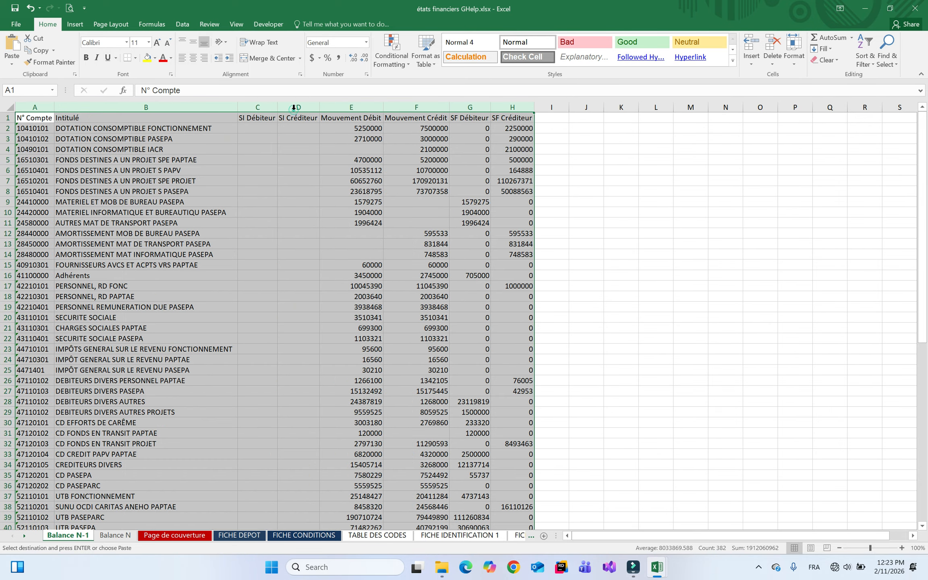
{"action": "left_click", "coordinate": [615, 178]}
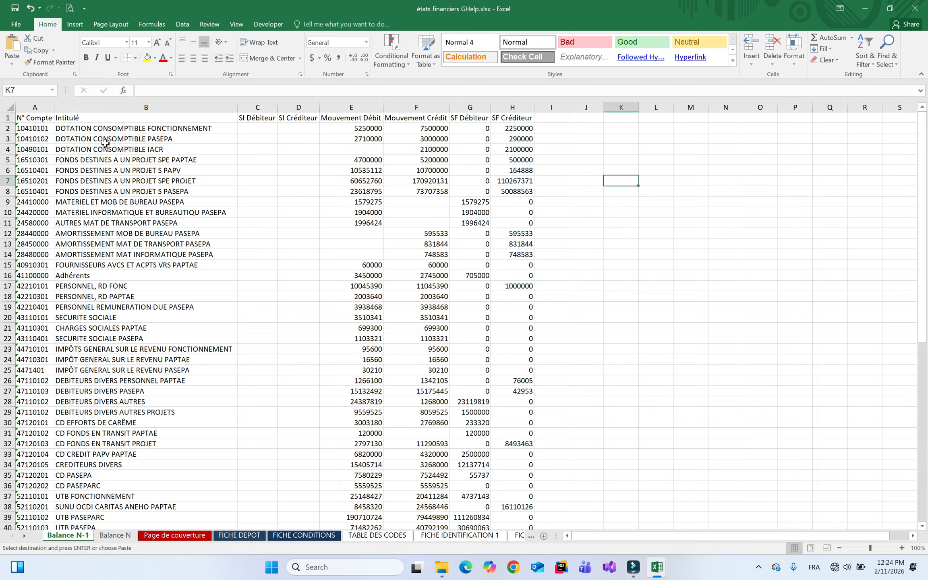
{"action": "left_click", "coordinate": [3, 128]}
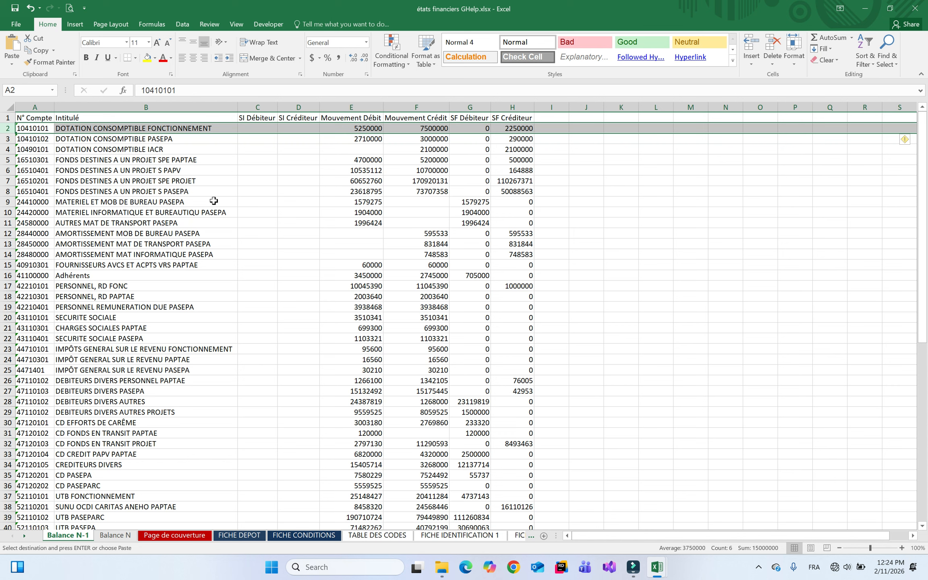
{"action": "left_click", "coordinate": [79, 149]}
{"action": "left_click", "coordinate": [20, 118]}
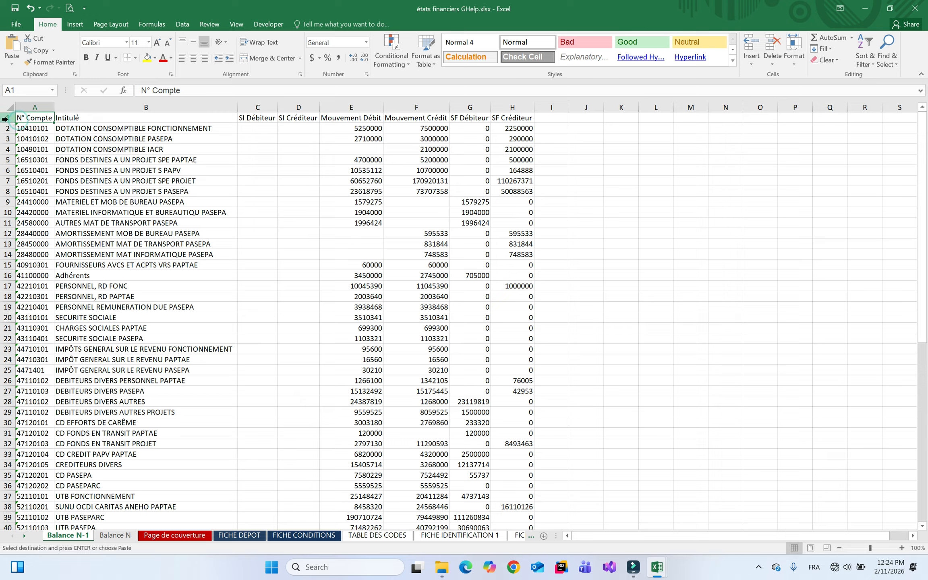
{"action": "left_click", "coordinate": [5, 118]}
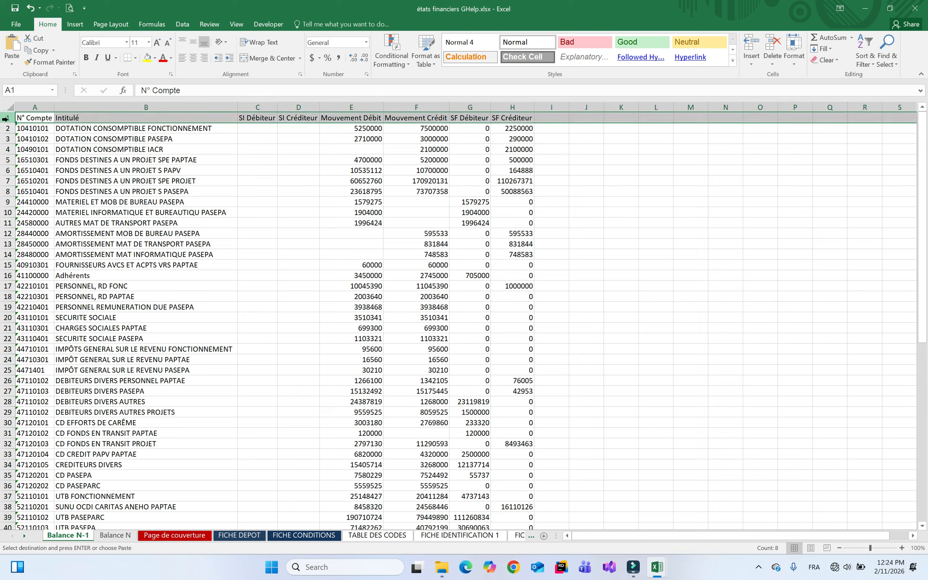
{"action": "left_click", "coordinate": [4, 129]}
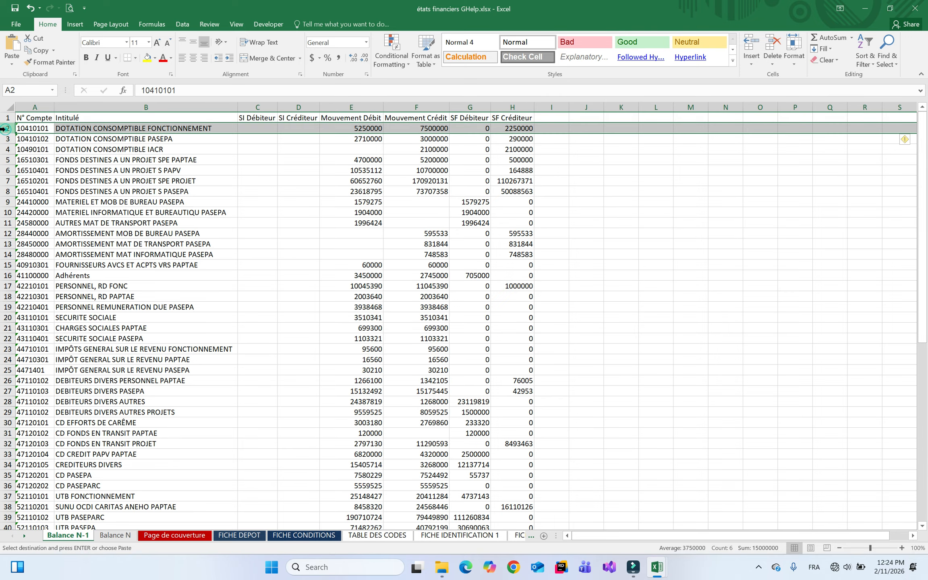
{"action": "left_click", "coordinate": [157, 190]}
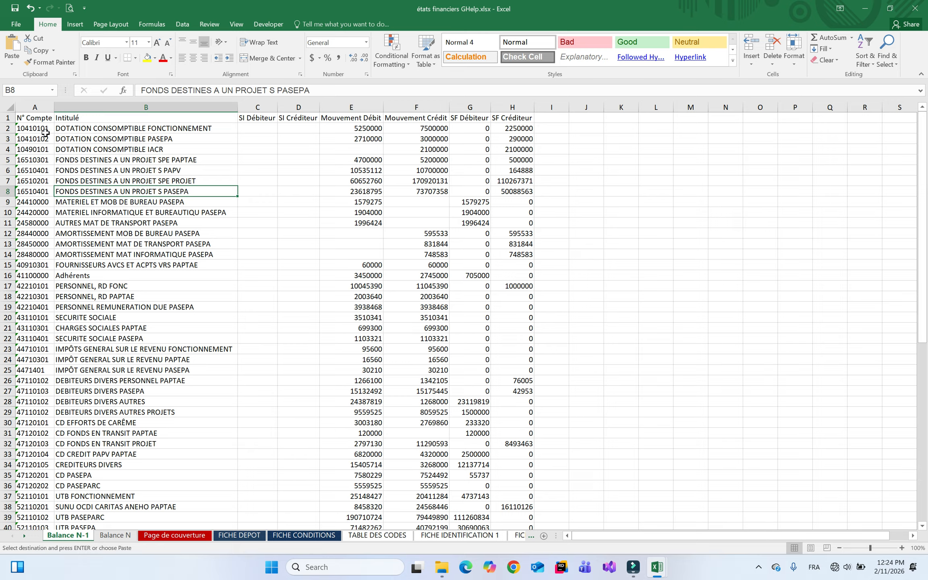
{"action": "left_click", "coordinate": [37, 129]}
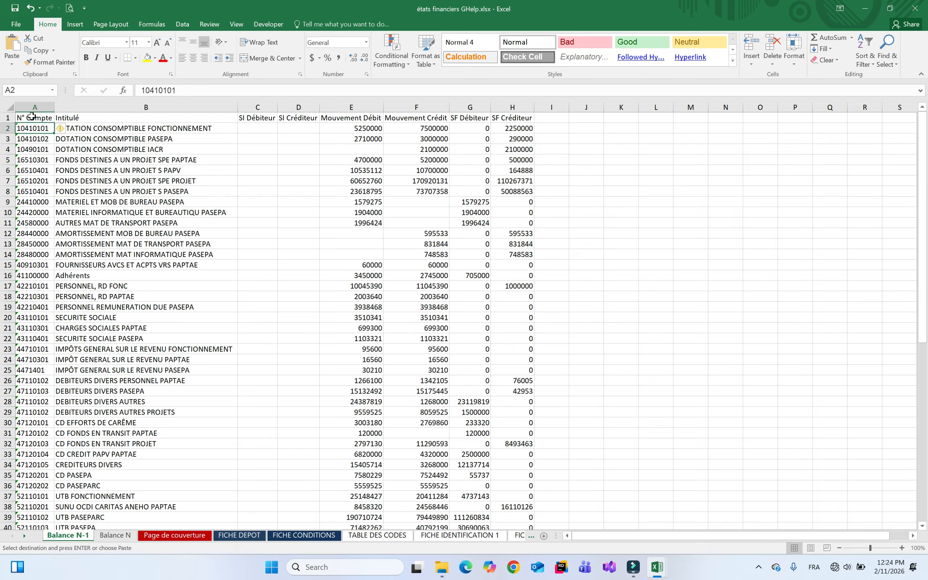
{"action": "left_click_drag", "start_coordinate": [31, 117], "coordinate": [507, 118]}
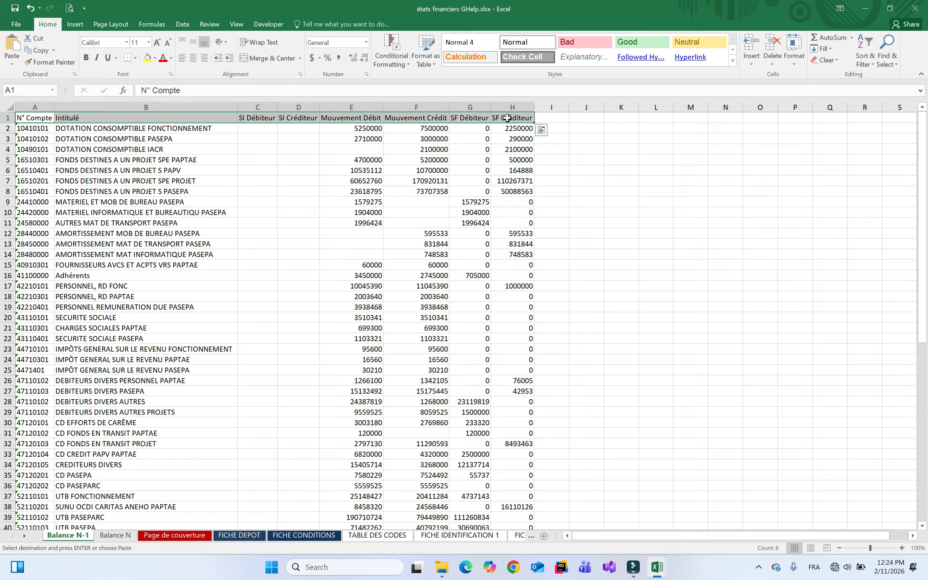
Delete the column headings in row 1 so the row is empty
{"action": "key", "text": "Delete"}
{"action": "left_click", "coordinate": [261, 190]}
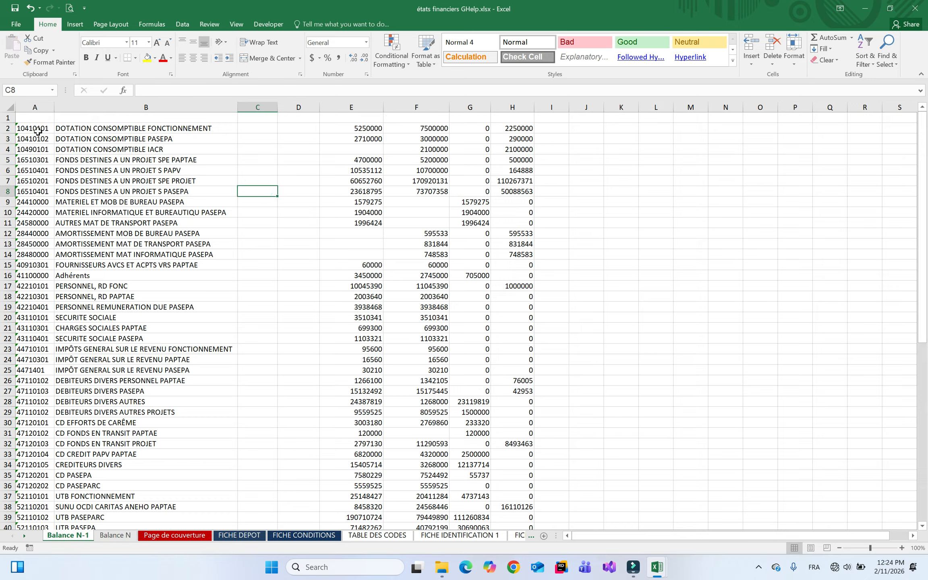
{"action": "left_click", "coordinate": [8, 128]}
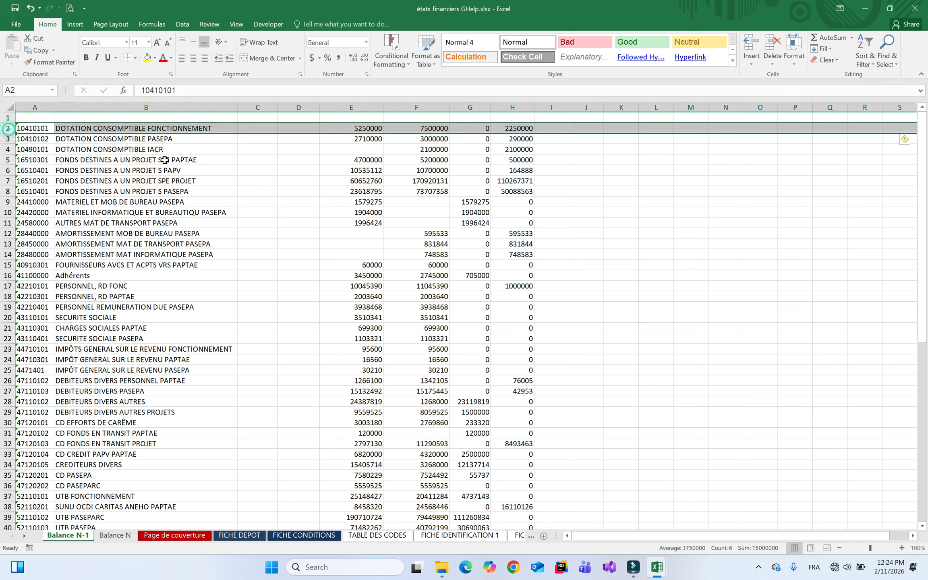
{"action": "left_click", "coordinate": [8, 117]}
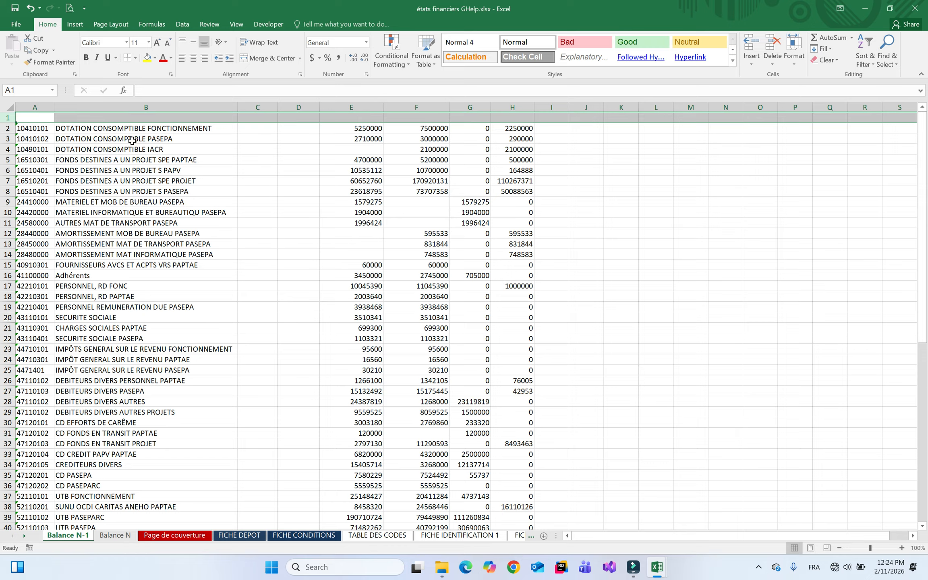
Review the account number, label and C columns and the first account row
{"action": "left_click", "coordinate": [39, 107]}
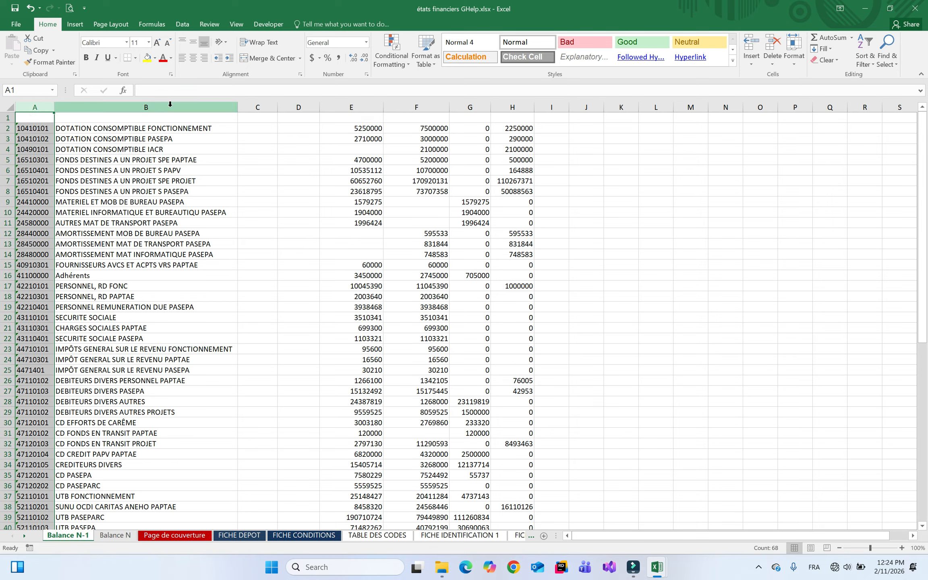
{"action": "left_click", "coordinate": [168, 107]}
{"action": "left_click", "coordinate": [265, 108]}
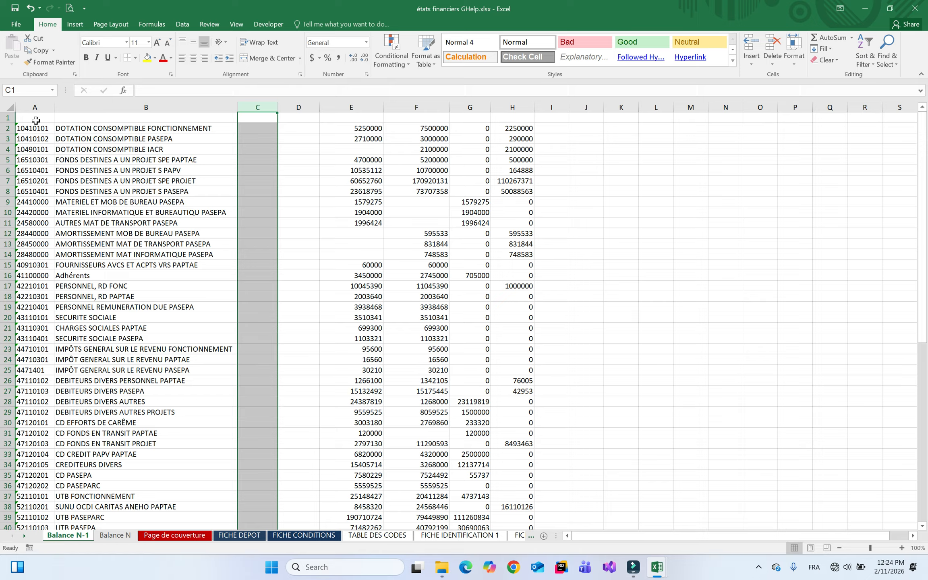
{"action": "left_click", "coordinate": [8, 128]}
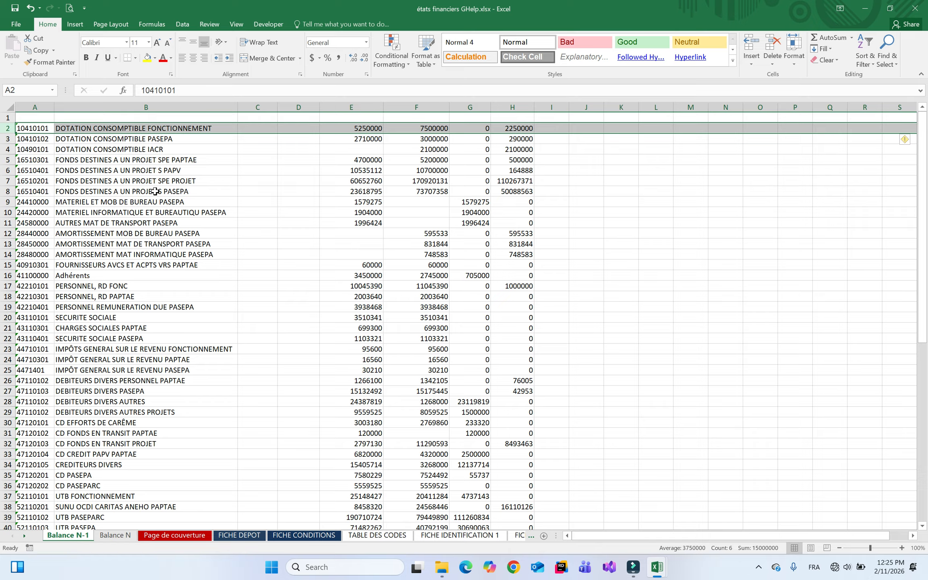
{"action": "left_click", "coordinate": [197, 149]}
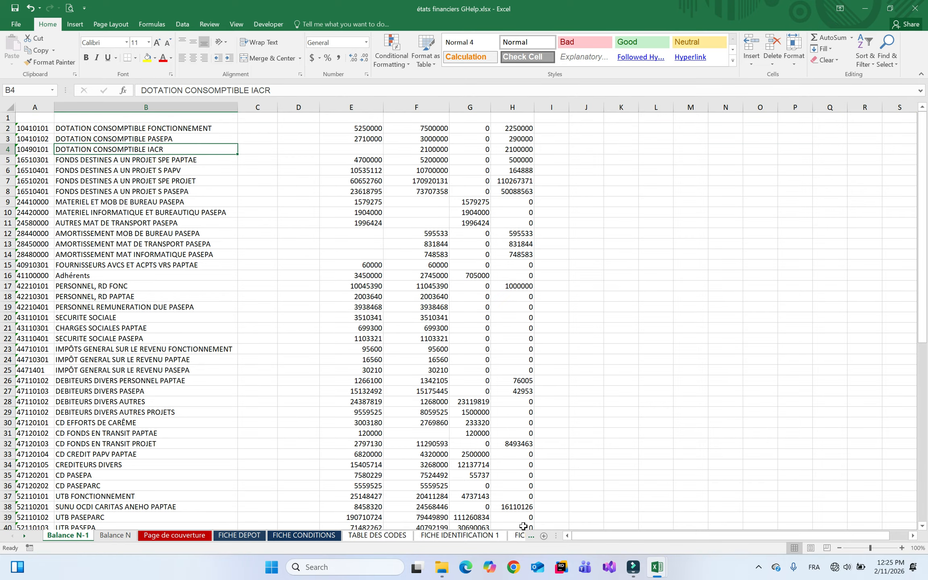
Copy the whole Balance 2025 table from the Balance GHelp workbook
{"action": "mouse_move", "coordinate": [655, 566]}
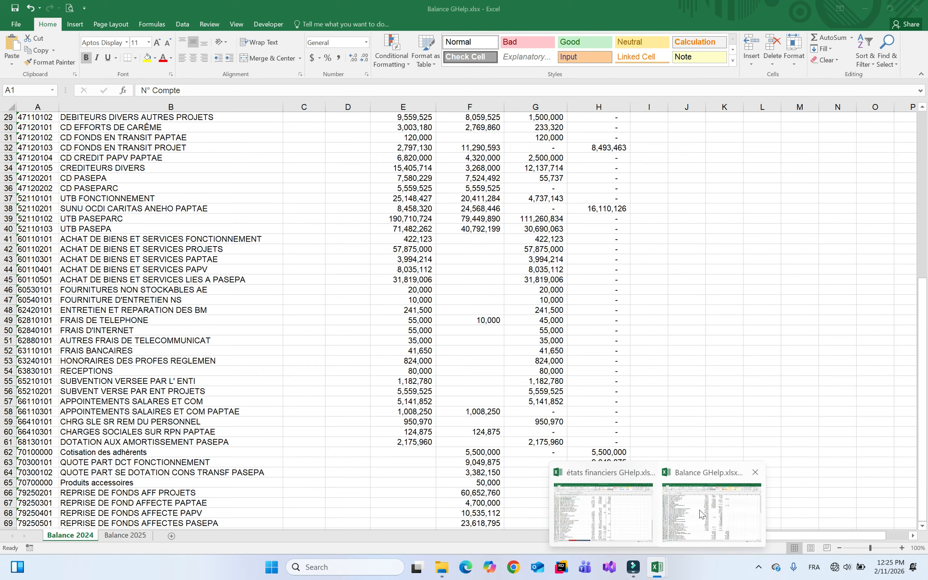
{"action": "left_click", "coordinate": [699, 515]}
{"action": "left_click", "coordinate": [125, 535]}
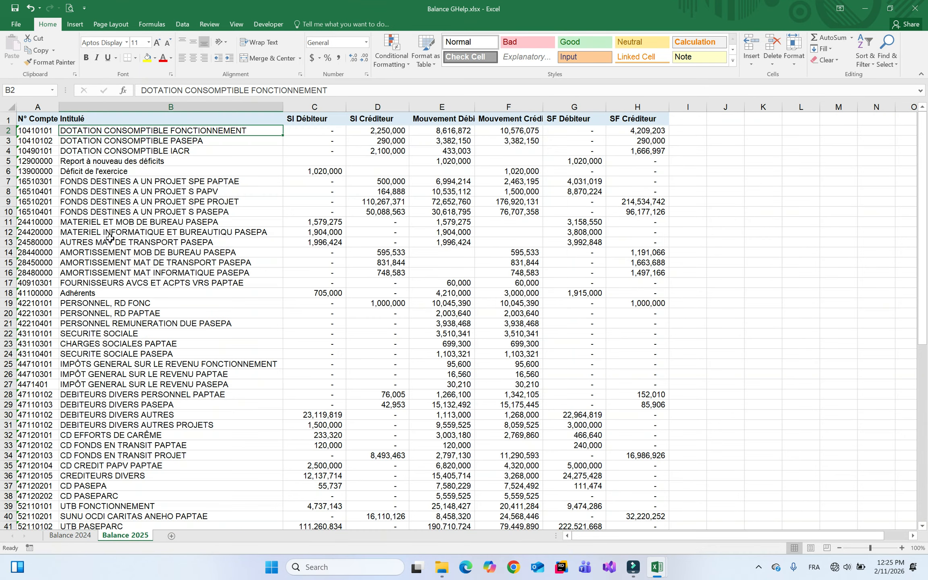
{"action": "left_click", "coordinate": [50, 122]}
{"action": "key", "text": "ctrl+shift+End"}
{"action": "key", "text": "ctrl+c"}
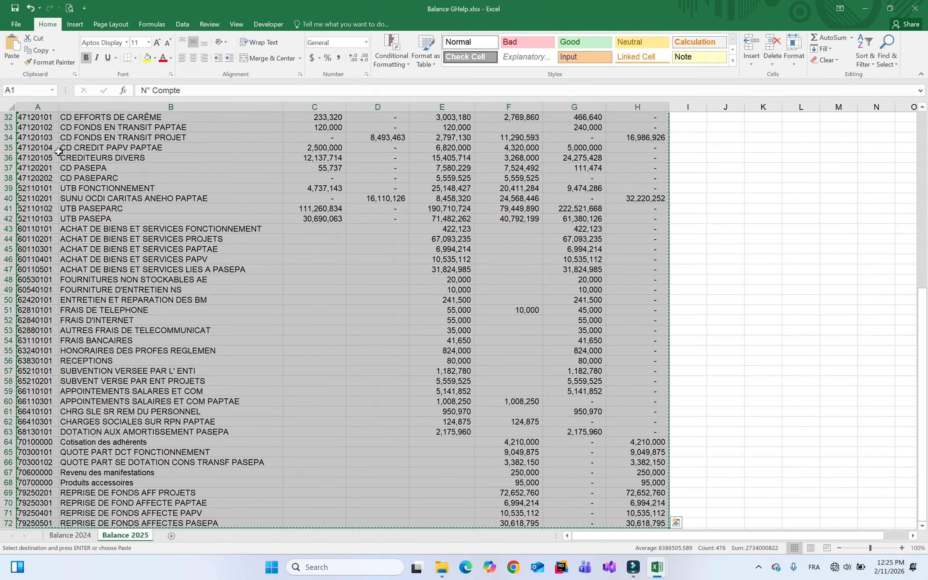
Paste the copied balance as values into cell A1 of the Balance N sheet in états financiers GHelp
{"action": "mouse_move", "coordinate": [665, 561]}
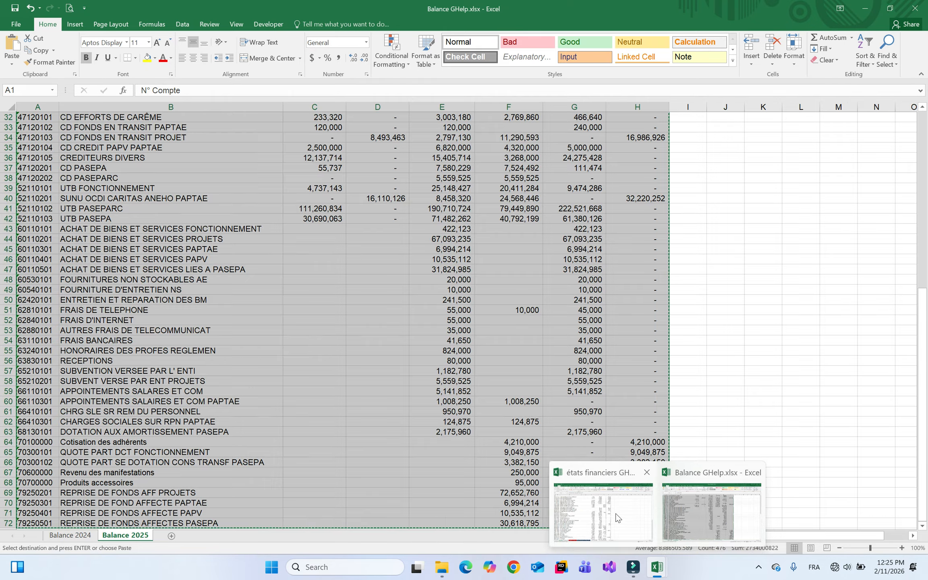
{"action": "left_click", "coordinate": [605, 500]}
{"action": "left_click", "coordinate": [117, 535]}
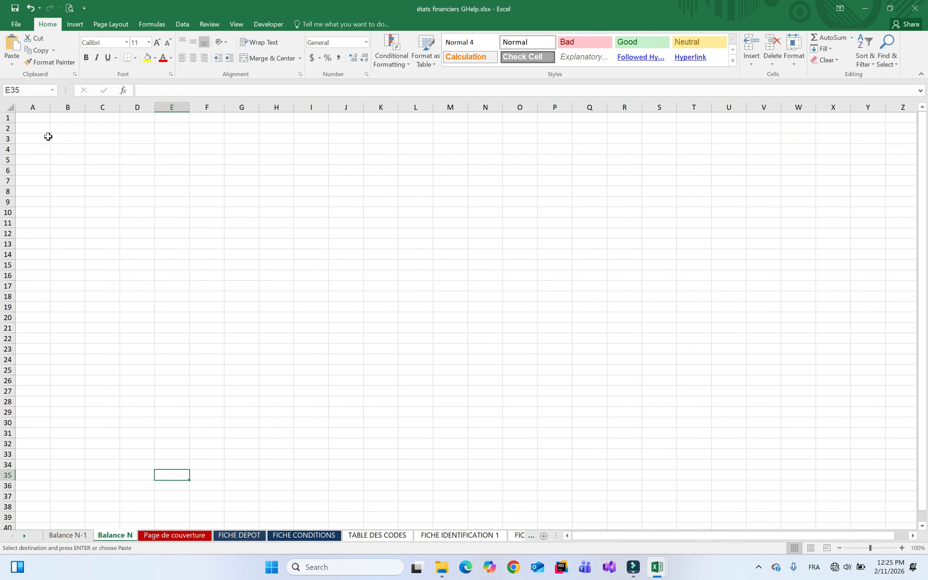
{"action": "right_click", "coordinate": [37, 121]}
{"action": "left_click", "coordinate": [75, 166]}
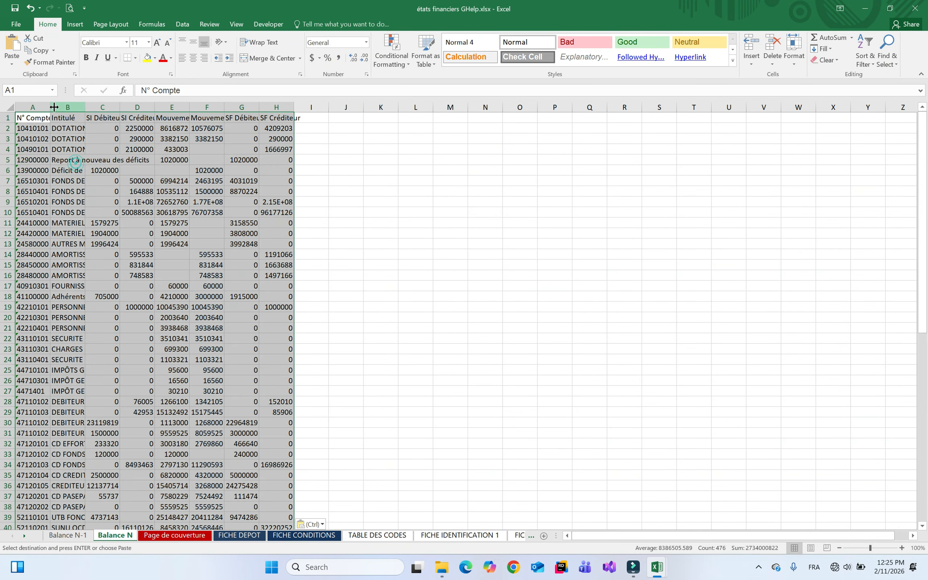
Autofit columns A through H to their contents and save the workbook
{"action": "left_click", "coordinate": [43, 106]}
{"action": "left_click_drag", "start_coordinate": [43, 105], "coordinate": [282, 107]}
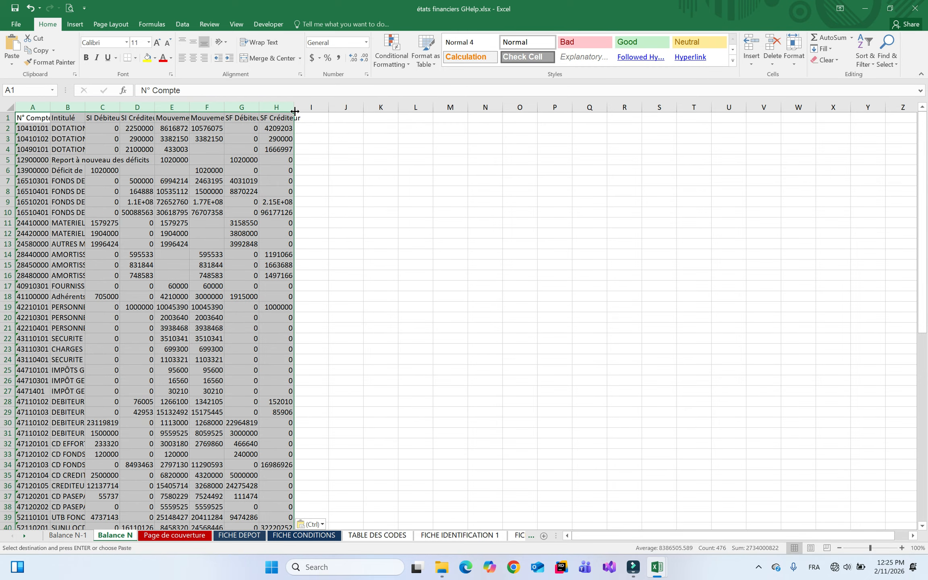
{"action": "double_click", "coordinate": [294, 107]}
{"action": "left_click", "coordinate": [515, 189]}
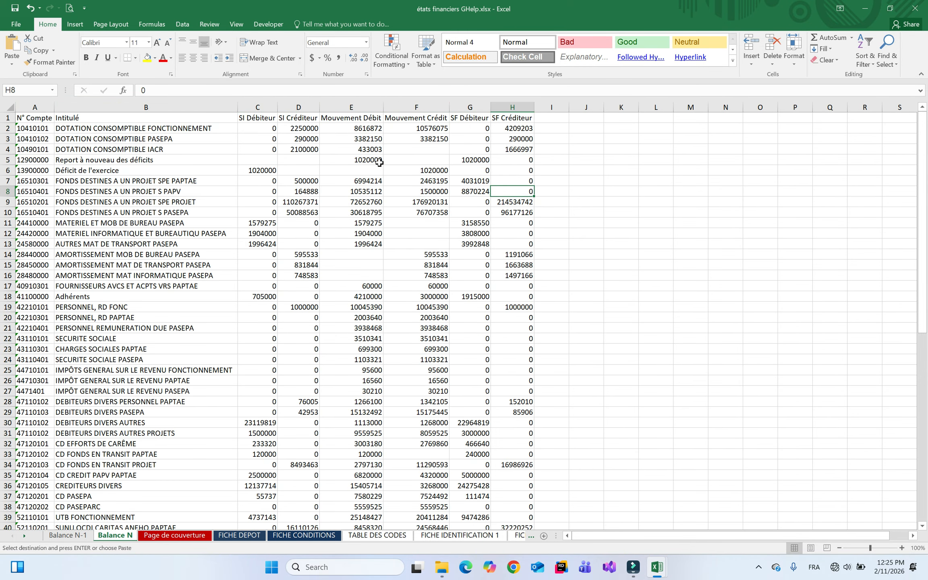
{"action": "left_click", "coordinate": [4, 128]}
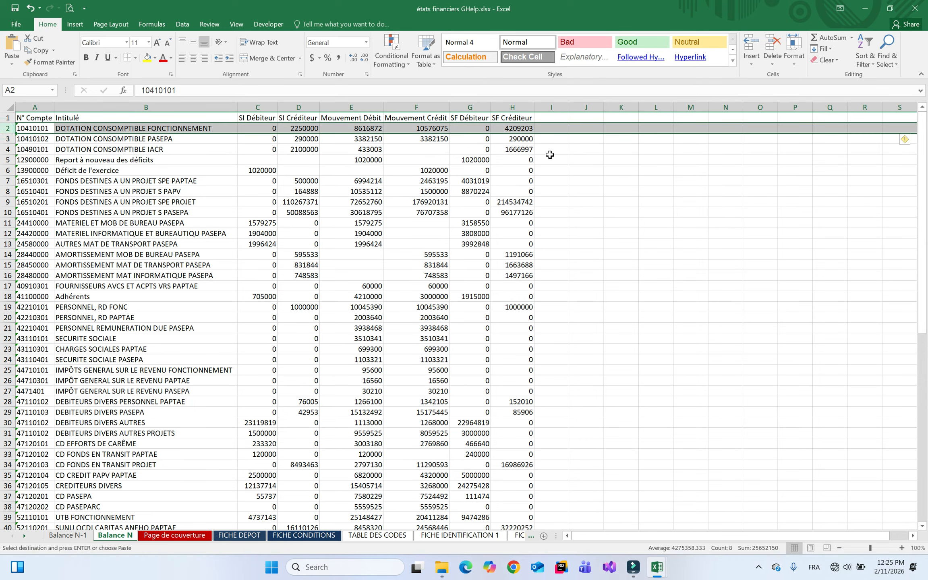
{"action": "left_click", "coordinate": [68, 142]}
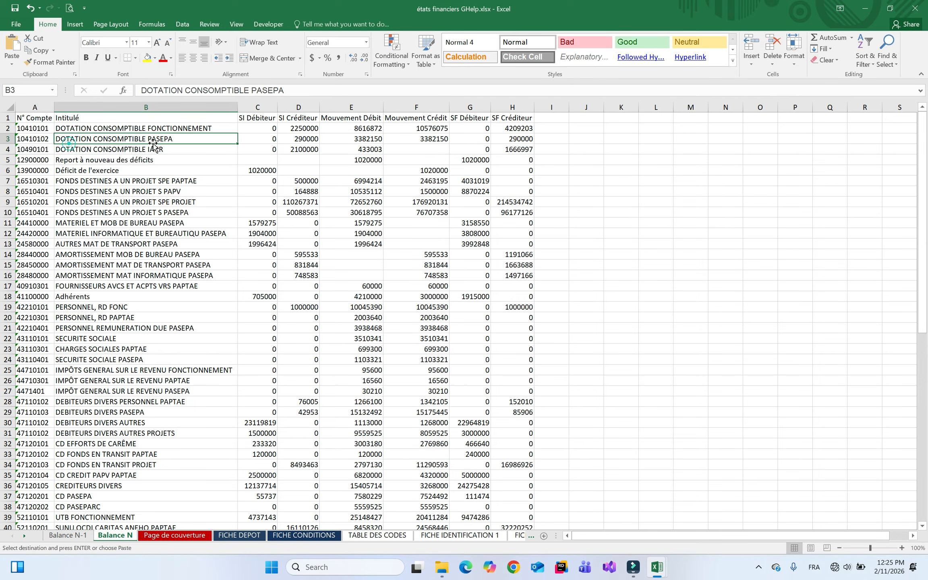
{"action": "key", "text": "ctrl+s"}
{"action": "left_click", "coordinate": [298, 265]}
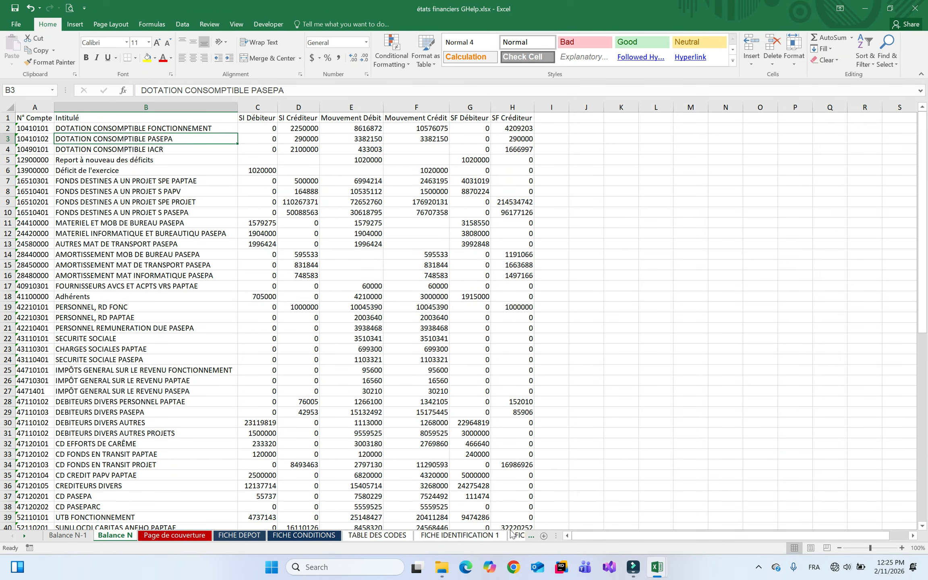
Browse the sheets from FICHE IDENTIFICATION 2 and BILAN PAYSAGE through the notes to NOTE 5D
{"action": "left_click", "coordinate": [525, 540]}
{"action": "left_click", "coordinate": [522, 539]}
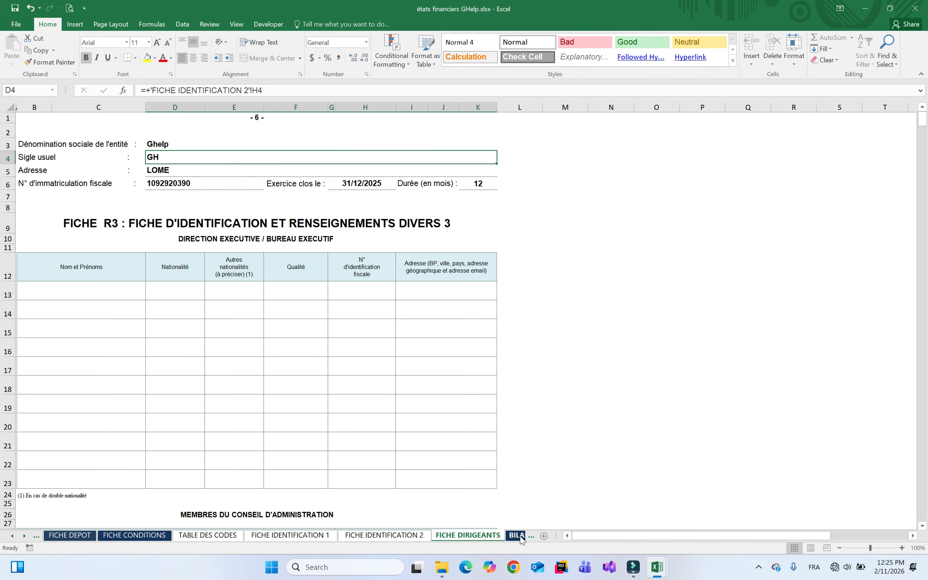
{"action": "left_click", "coordinate": [509, 540]}
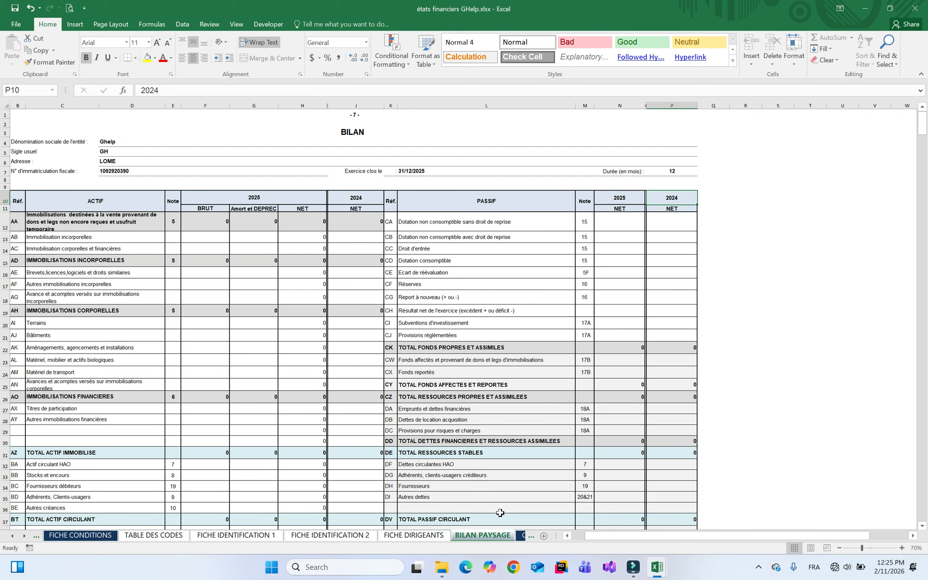
{"action": "left_click", "coordinate": [778, 373]}
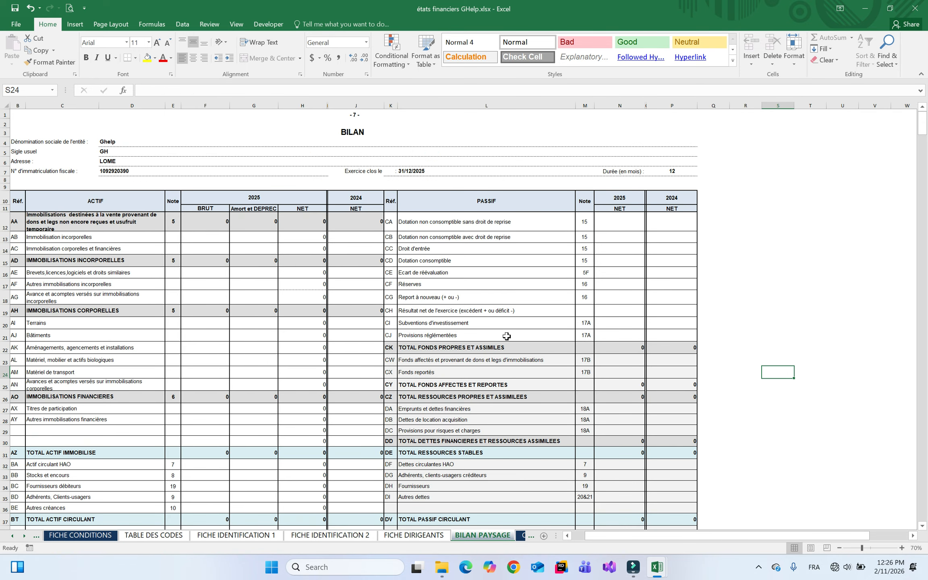
{"action": "left_click", "coordinate": [520, 538]}
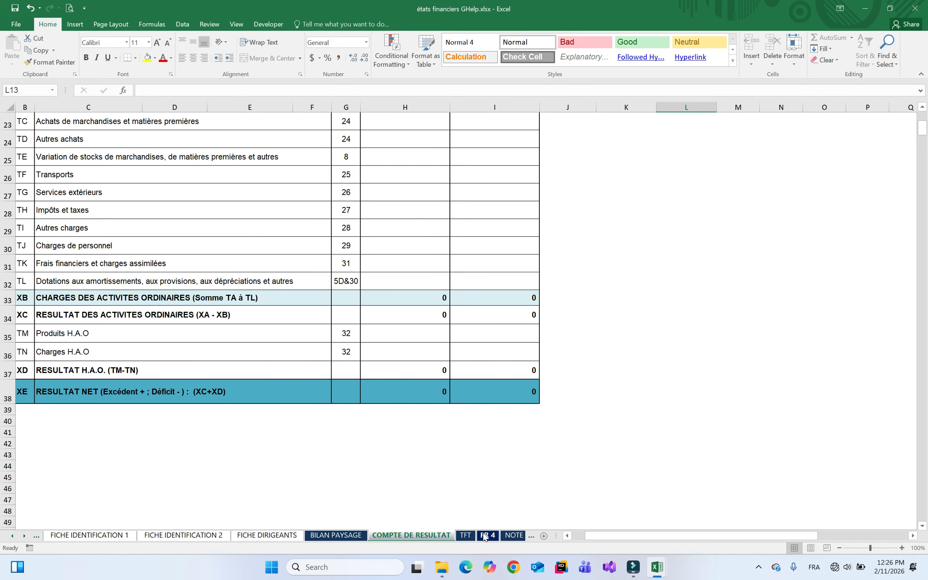
{"action": "left_click", "coordinate": [517, 539]}
{"action": "left_click", "coordinate": [527, 537]}
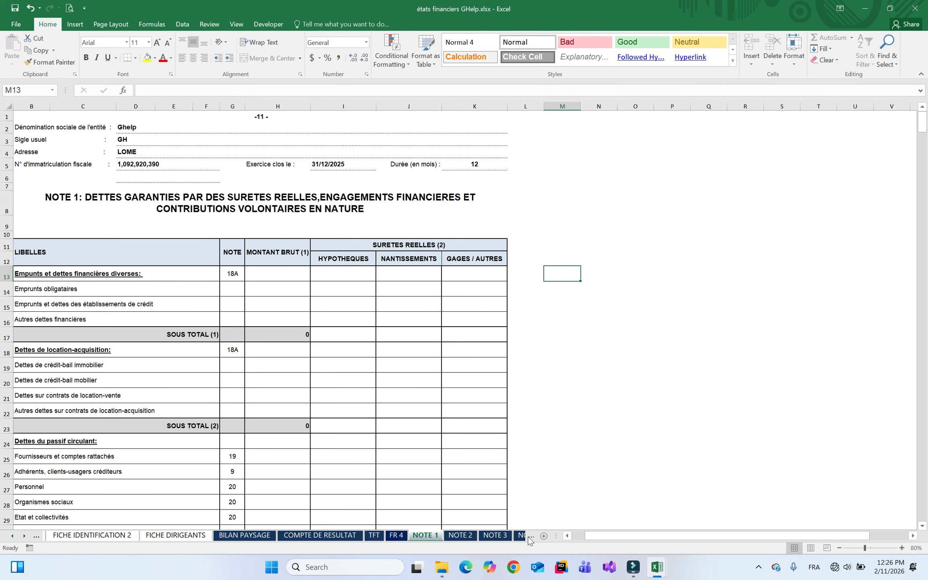
{"action": "left_click", "coordinate": [520, 537]}
{"action": "left_click", "coordinate": [468, 537]}
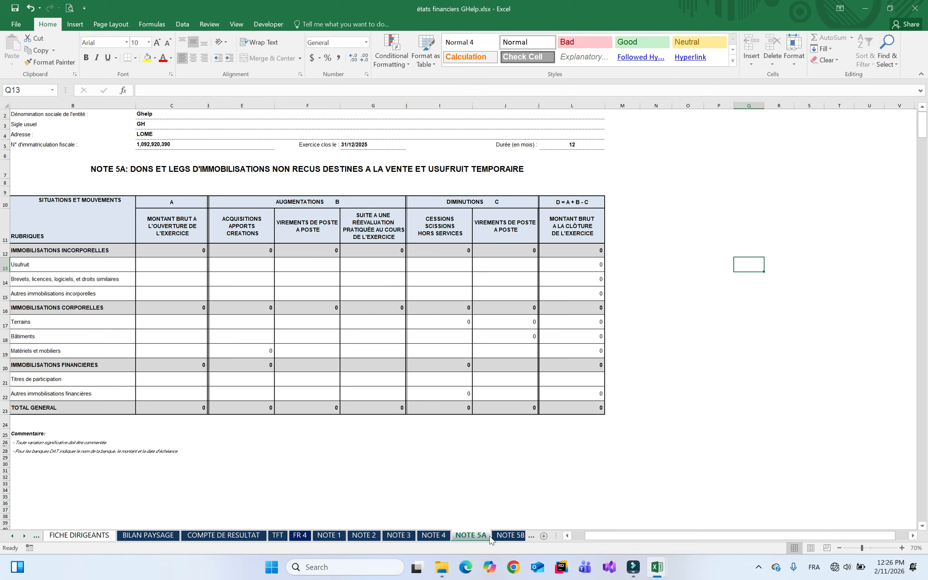
{"action": "left_click", "coordinate": [516, 538]}
{"action": "left_click", "coordinate": [516, 539]}
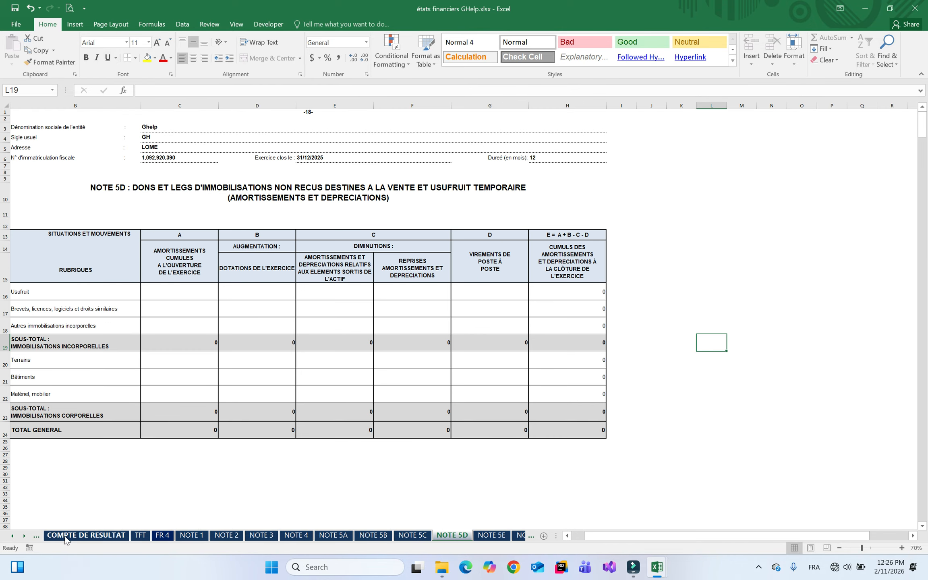
Jump to NOTE 34, then inspect NOTE 33 from bottom to top
{"action": "right_click", "coordinate": [25, 540]}
{"action": "left_click_drag", "start_coordinate": [163, 411], "coordinate": [166, 459]}
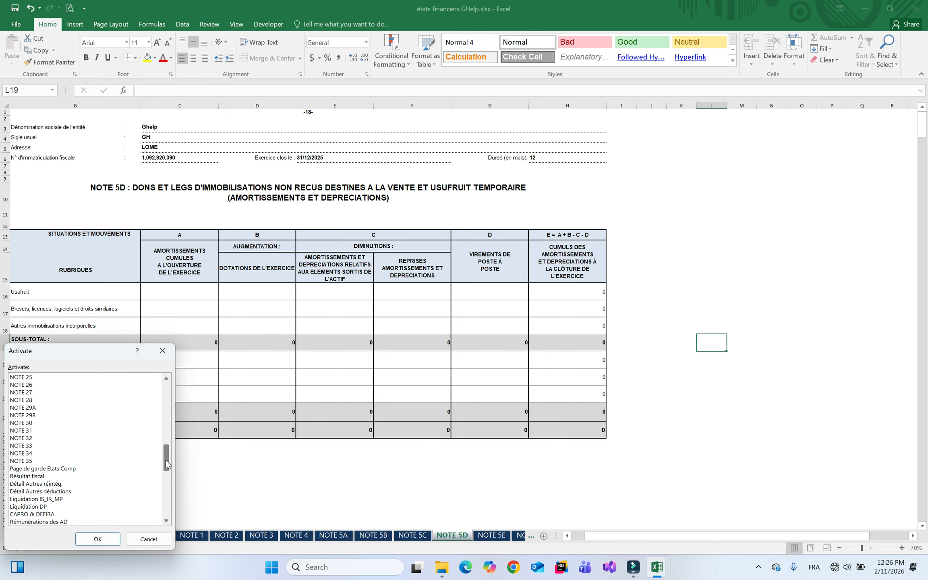
{"action": "double_click", "coordinate": [23, 453]}
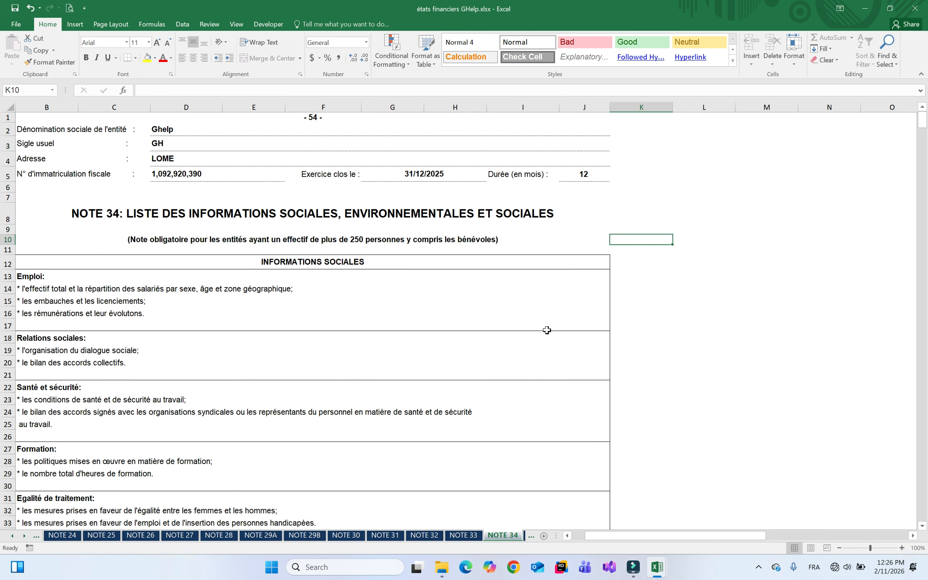
{"action": "left_click", "coordinate": [468, 535]}
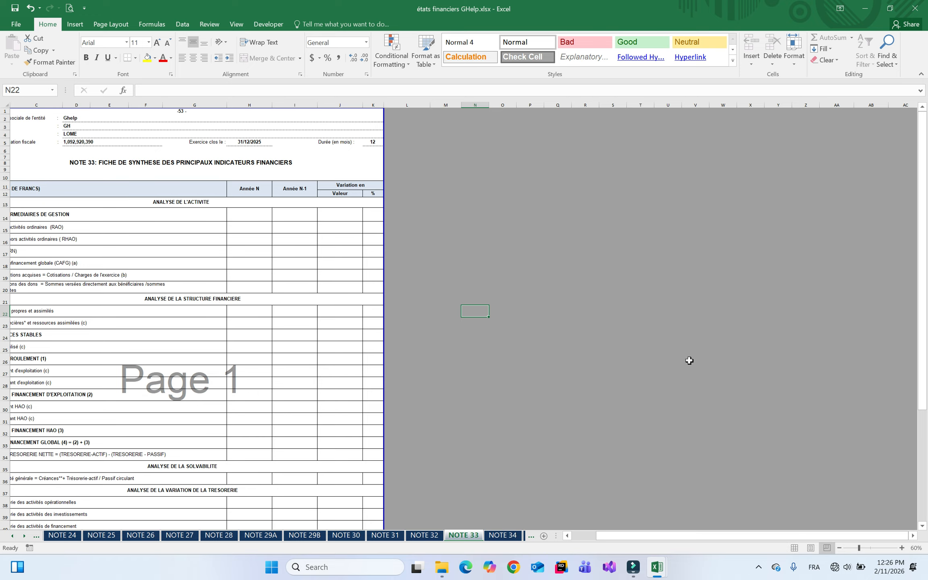
{"action": "left_click", "coordinate": [437, 336]}
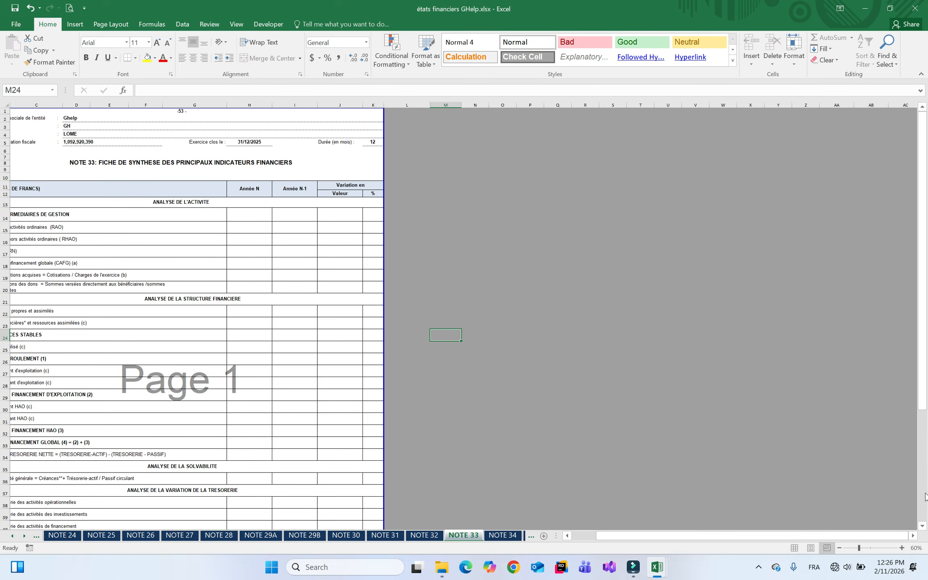
{"action": "left_click", "coordinate": [924, 496]}
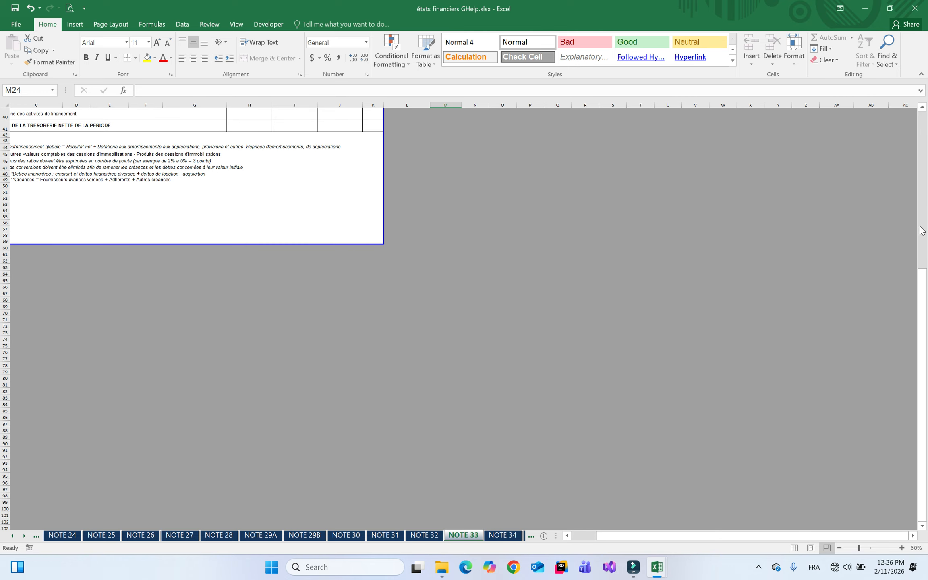
{"action": "left_click", "coordinate": [924, 183]}
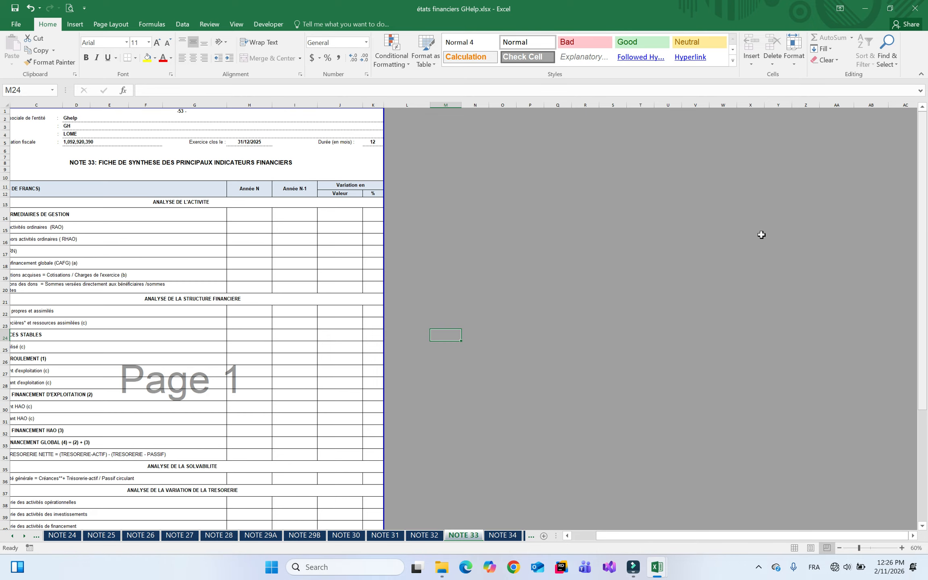
Jump to Détail des charges_2 and step through the detail sheets to Détail des produits _2
{"action": "right_click", "coordinate": [14, 536]}
{"action": "left_click_drag", "start_coordinate": [166, 453], "coordinate": [166, 490]}
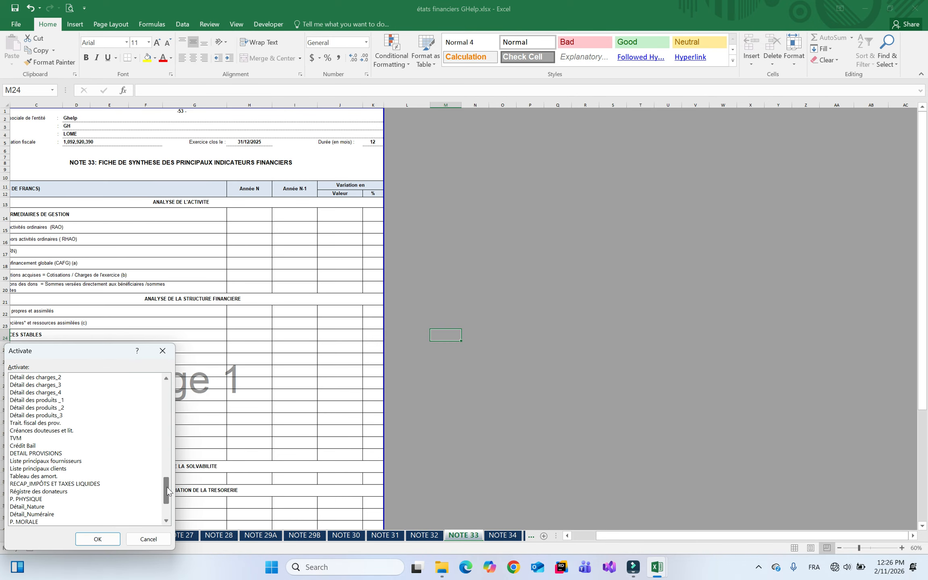
{"action": "double_click", "coordinate": [60, 379]}
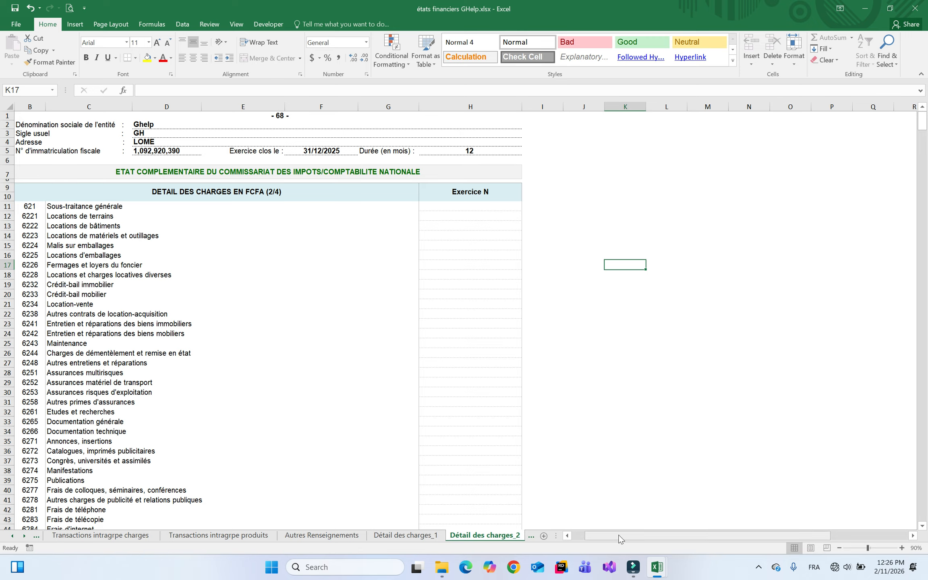
{"action": "left_click", "coordinate": [532, 537]}
{"action": "left_click", "coordinate": [517, 536]}
{"action": "left_click", "coordinate": [508, 536]}
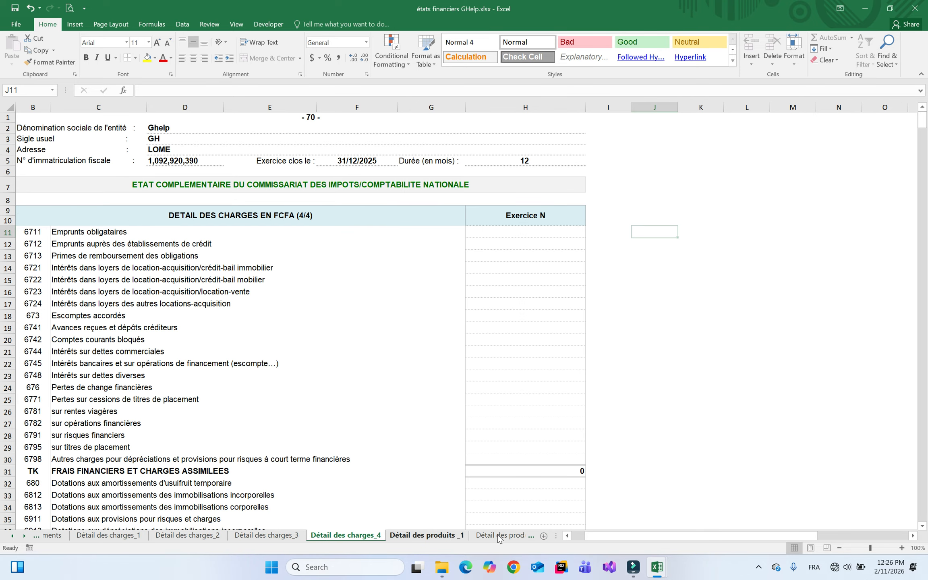
{"action": "left_click", "coordinate": [501, 535]}
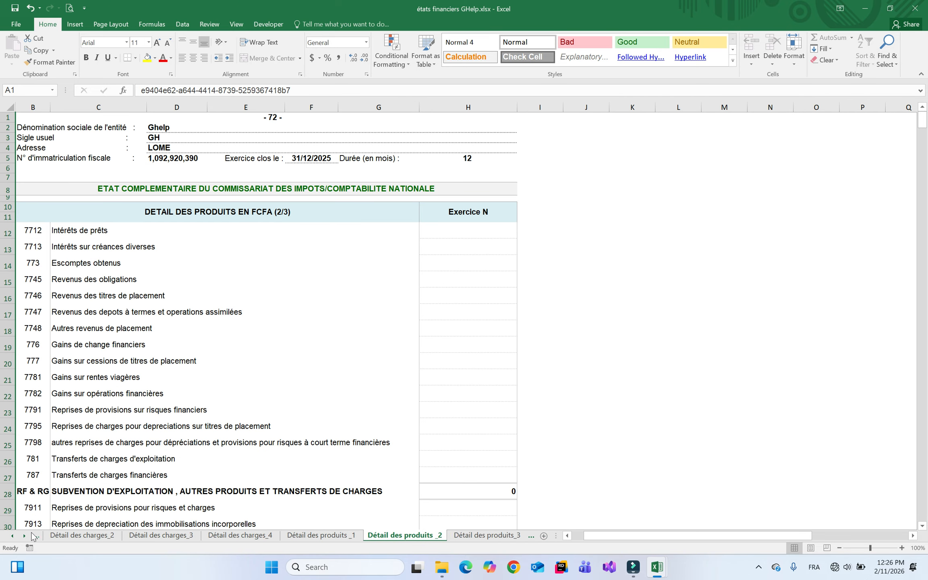
Return to the Balance N-1 sheet via the sheet list
{"action": "right_click", "coordinate": [32, 533]}
{"action": "right_click", "coordinate": [25, 537]}
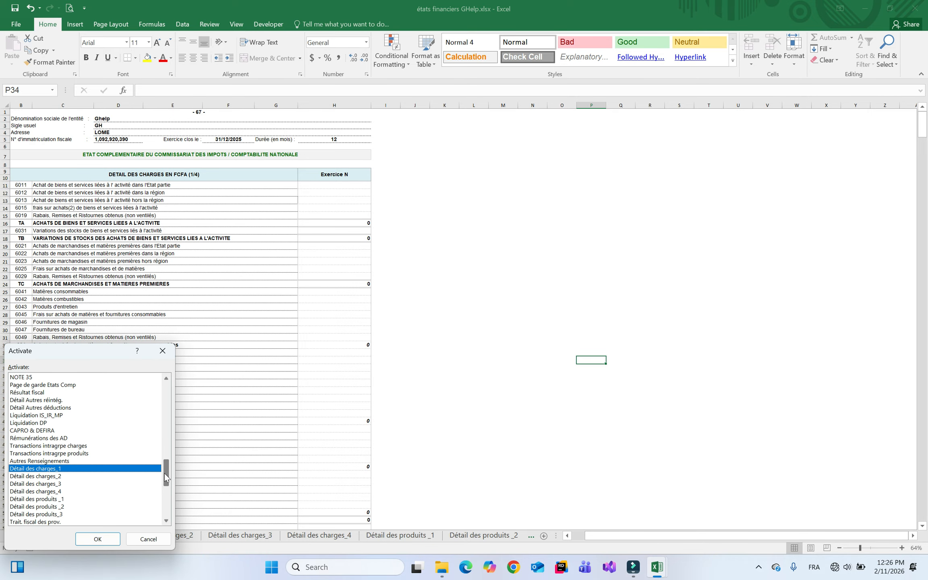
{"action": "left_click_drag", "start_coordinate": [168, 478], "coordinate": [157, 396]}
{"action": "double_click", "coordinate": [73, 378]}
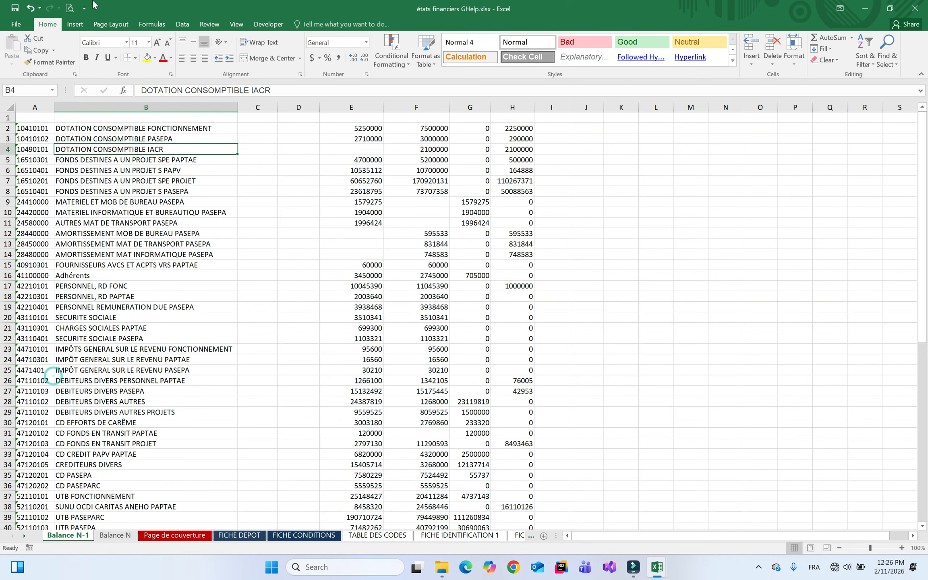
Save and close the financial-statements workbook, then close the Balance GHelp workbook
{"action": "left_click", "coordinate": [15, 7]}
{"action": "left_click", "coordinate": [915, 7]}
{"action": "left_click", "coordinate": [779, 227]}
{"action": "left_click", "coordinate": [915, 7]}
Discard the balance workbook changes, refresh the Demo folder, and launch GSoft ETAFI AssOP Togo
{"action": "left_click", "coordinate": [465, 295]}
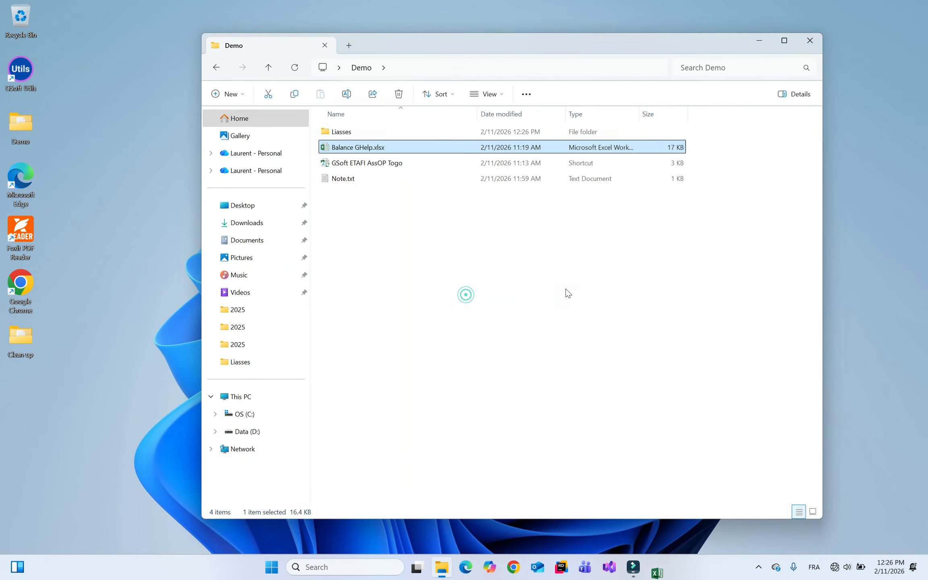
{"action": "right_click", "coordinate": [472, 242]}
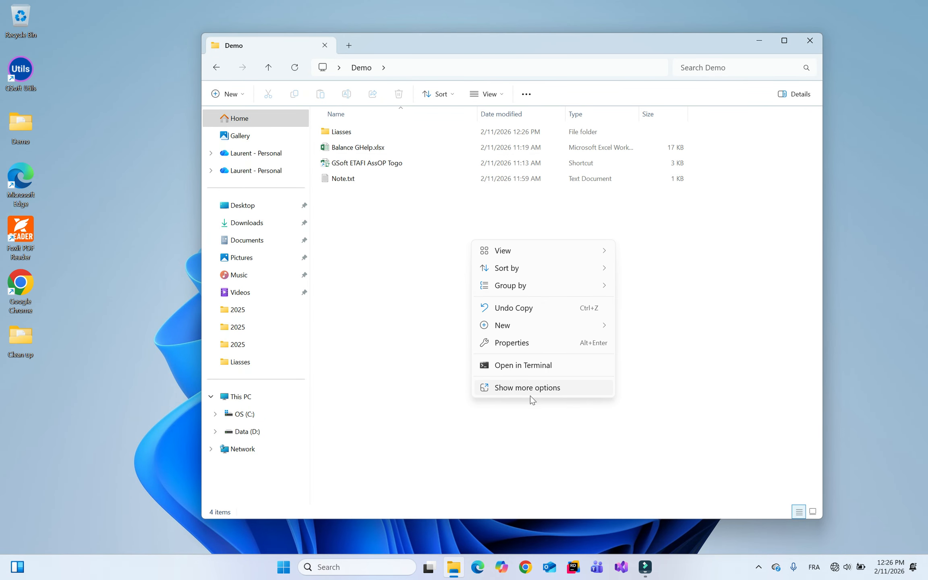
{"action": "left_click", "coordinate": [530, 391]}
{"action": "left_click", "coordinate": [501, 280]}
{"action": "left_click", "coordinate": [381, 163]}
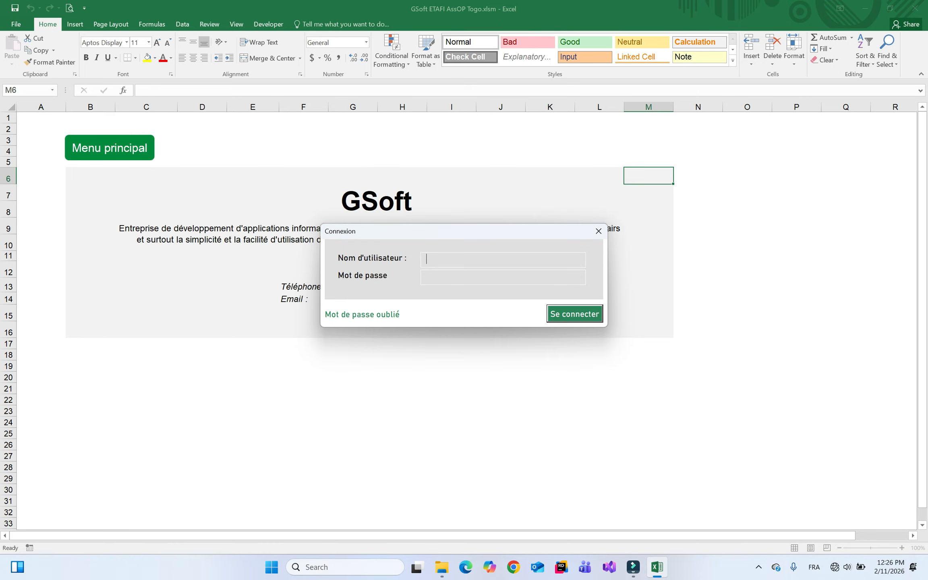
Log in with the user name and password, then open the Editer les états window
{"action": "type", "text": "komi"}
{"action": "key", "text": "Tab"}
{"action": "type", "text": "****"}
{"action": "key", "text": "BackSpace"}
{"action": "key", "text": "BackSpace"}
{"action": "key", "text": "BackSpace"}
{"action": "type", "text": "***"}
{"action": "key", "text": "Return"}
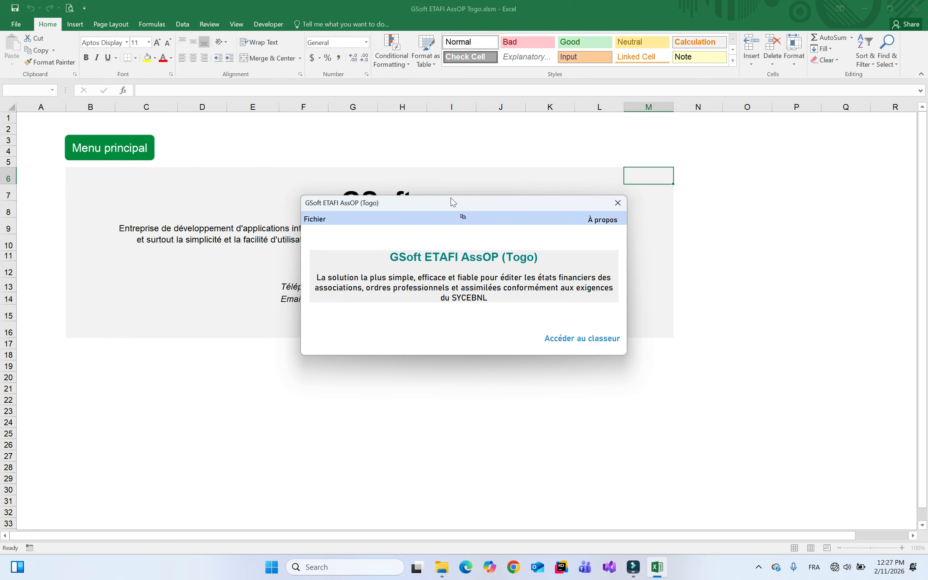
{"action": "left_click", "coordinate": [463, 218]}
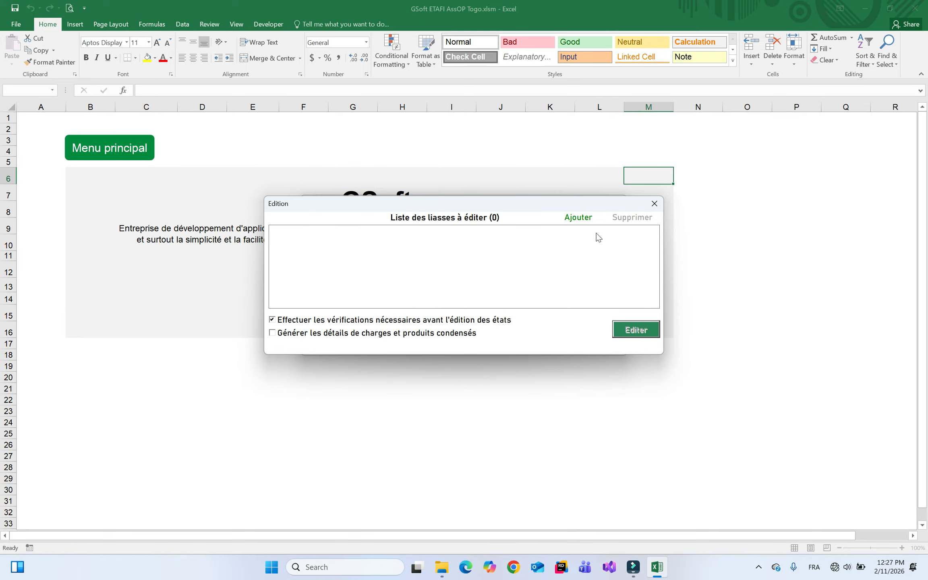
Add états financiers FFA.xlsx and états financiers GHelp.xlsx from Desktop\Demo\Liasses to the liasse list
{"action": "left_click", "coordinate": [576, 219]}
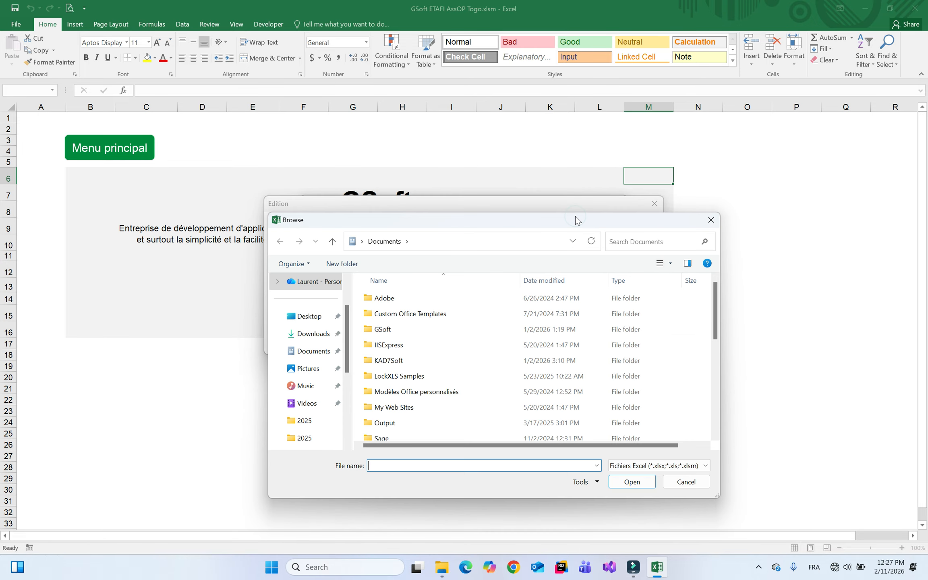
{"action": "left_click", "coordinate": [348, 315]}
{"action": "left_click", "coordinate": [309, 351]}
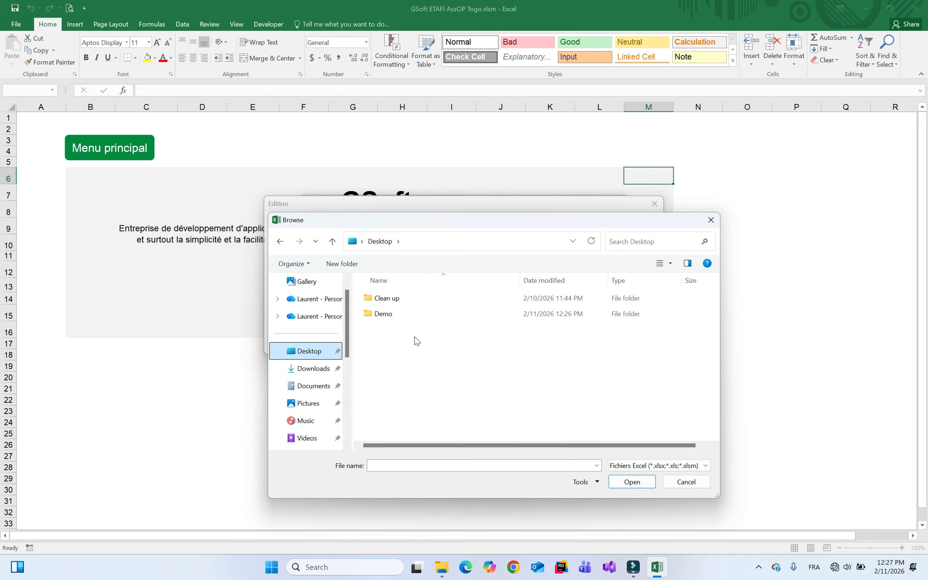
{"action": "double_click", "coordinate": [383, 319]}
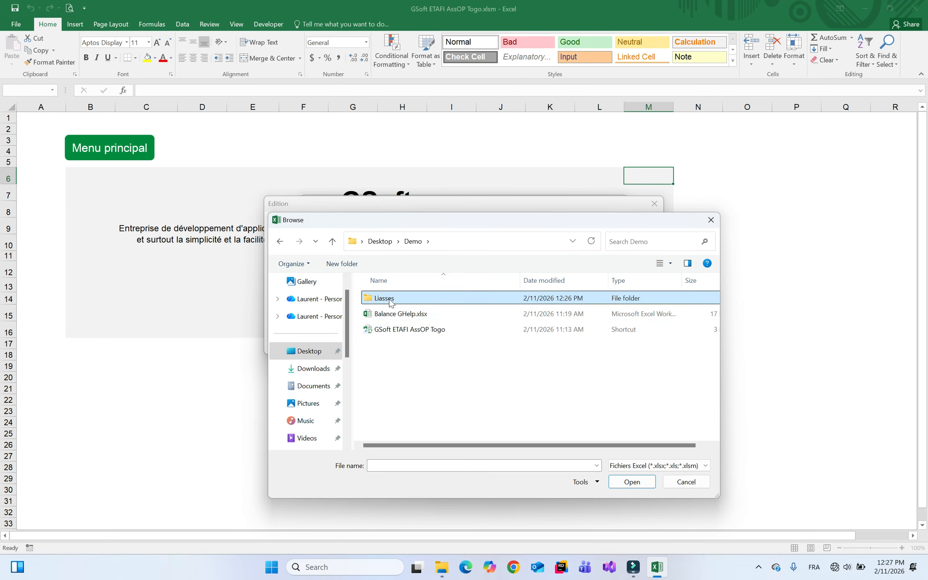
{"action": "double_click", "coordinate": [389, 299]}
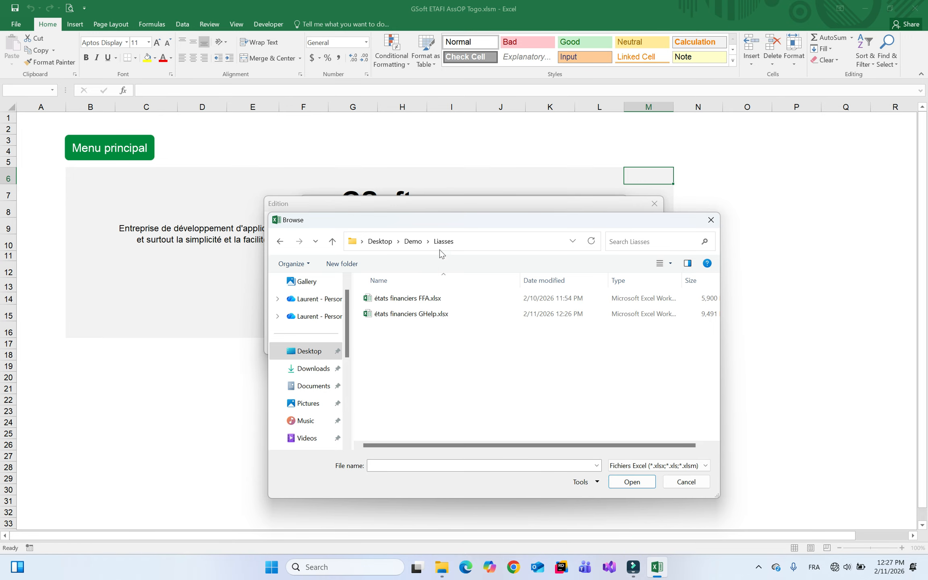
{"action": "left_click", "coordinate": [421, 318], "text": "shift"}
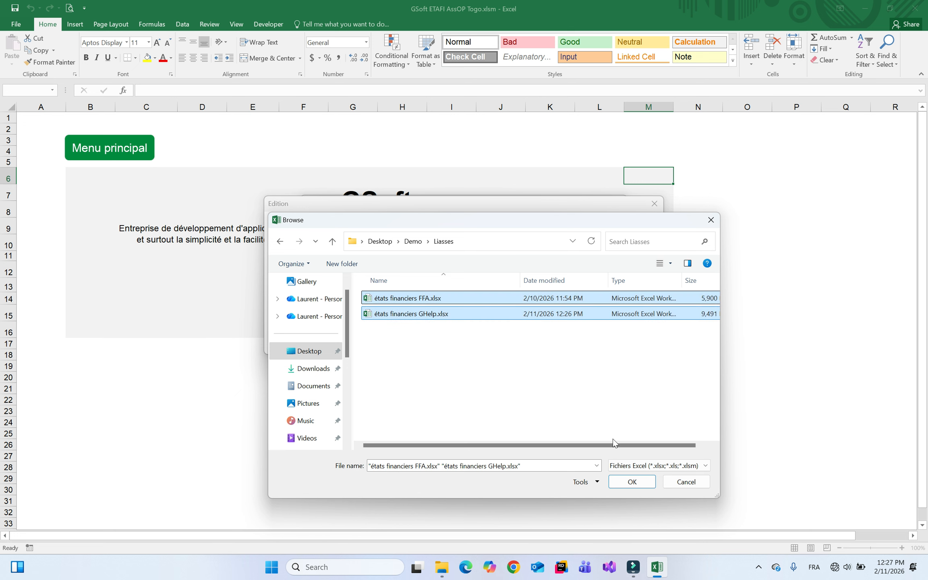
{"action": "left_click", "coordinate": [630, 486]}
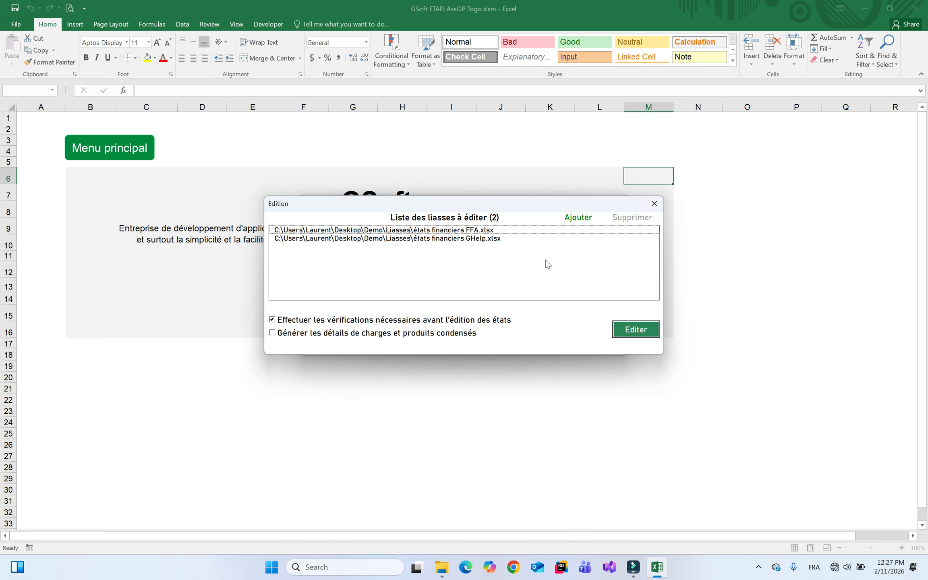
Browse the 2025 folder without adding anything, then select the GHelp workbook in the list
{"action": "left_click", "coordinate": [581, 220]}
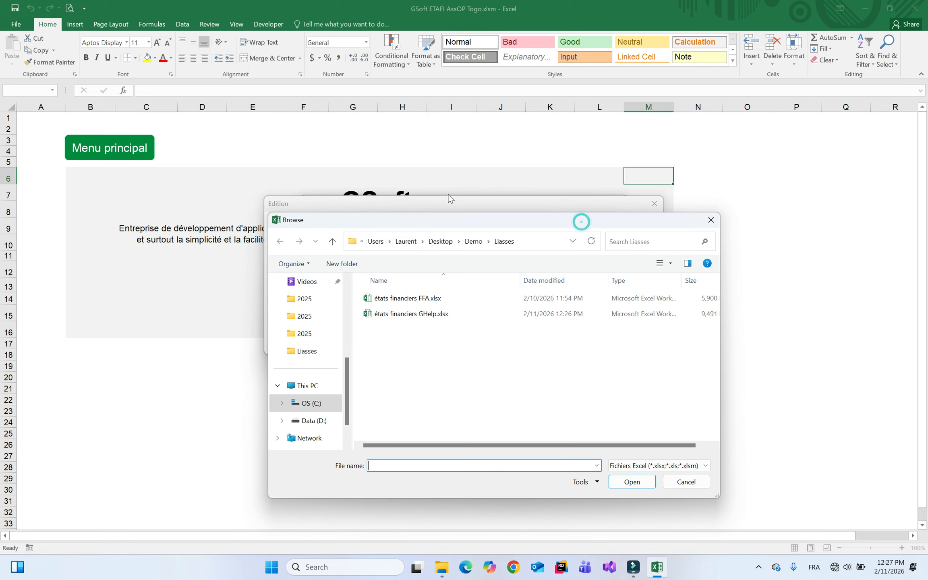
{"action": "left_click", "coordinate": [306, 315]}
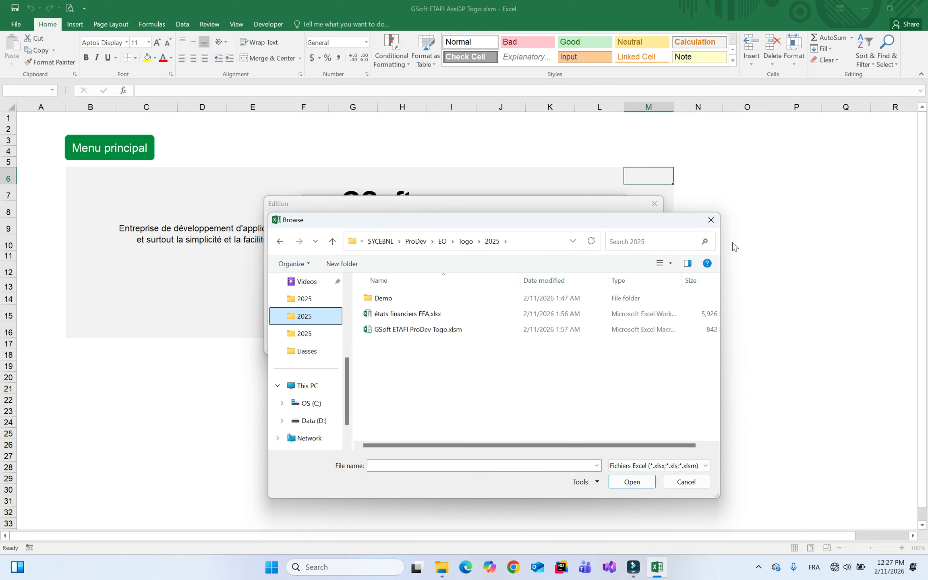
{"action": "left_click", "coordinate": [711, 220]}
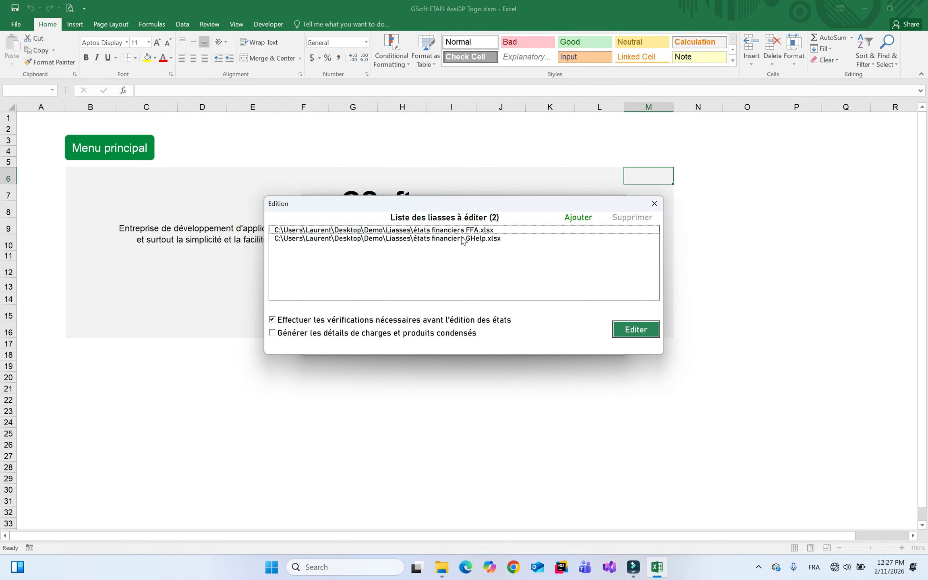
{"action": "left_click", "coordinate": [428, 238]}
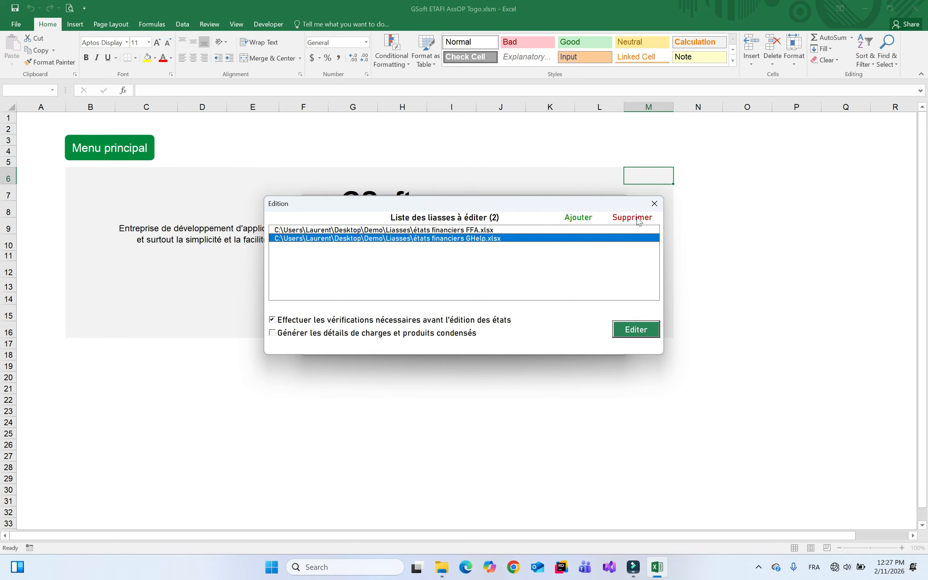
{"action": "left_click", "coordinate": [475, 269]}
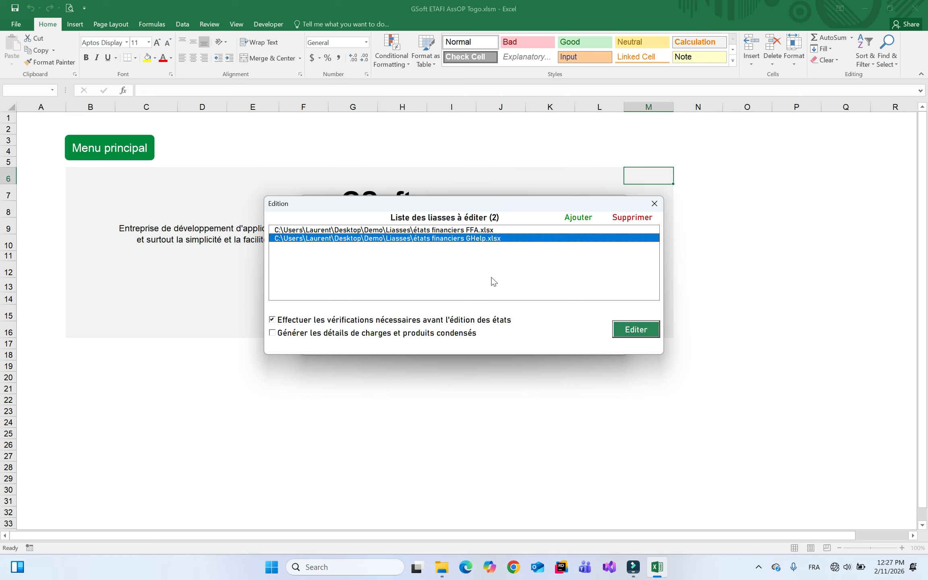
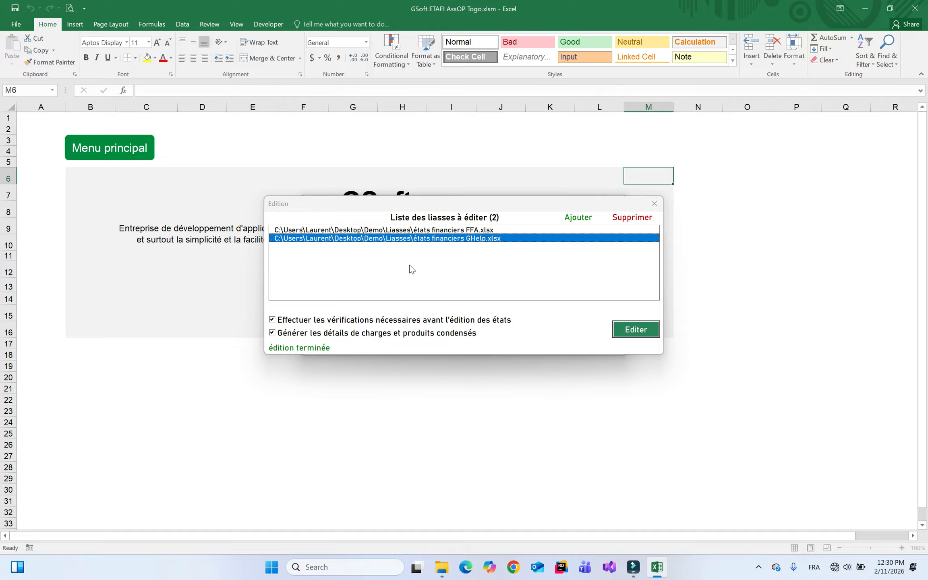
Close the finished Edition window for both liasses and leave the add-in form for the workbook
{"action": "left_click", "coordinate": [655, 204]}
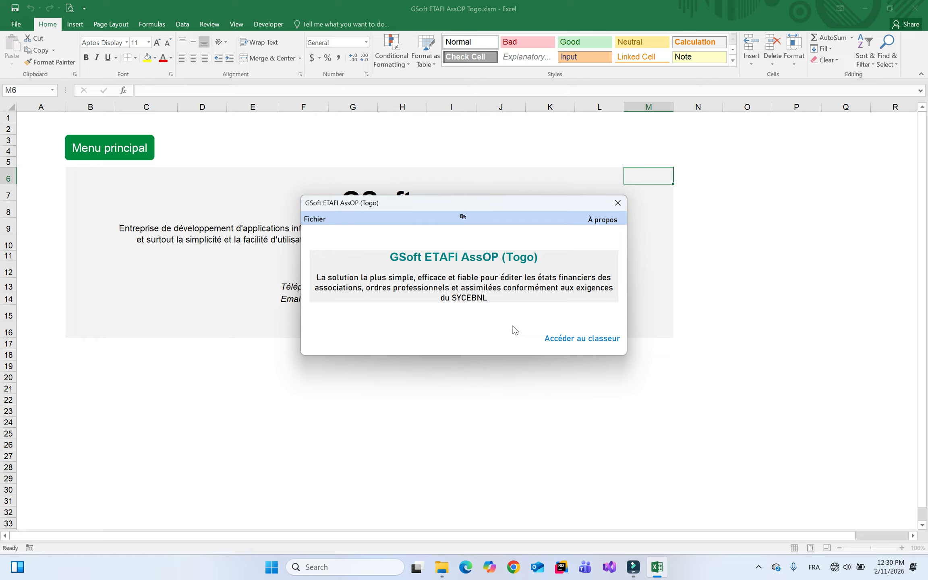
{"action": "left_click", "coordinate": [581, 339]}
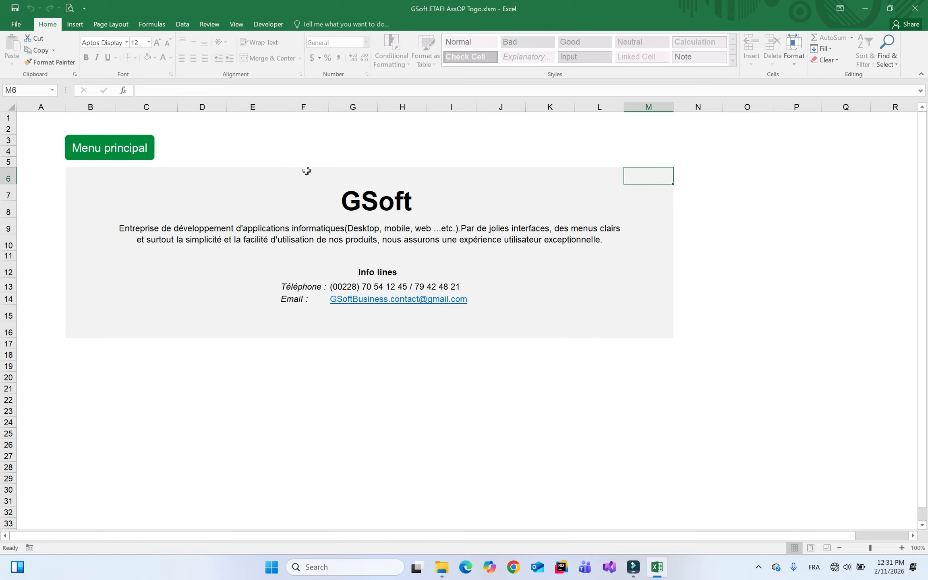
Reopen Menu principal, cancel quitting GSoft ETAFI AssOP, and go back to the workbook
{"action": "left_click", "coordinate": [114, 148]}
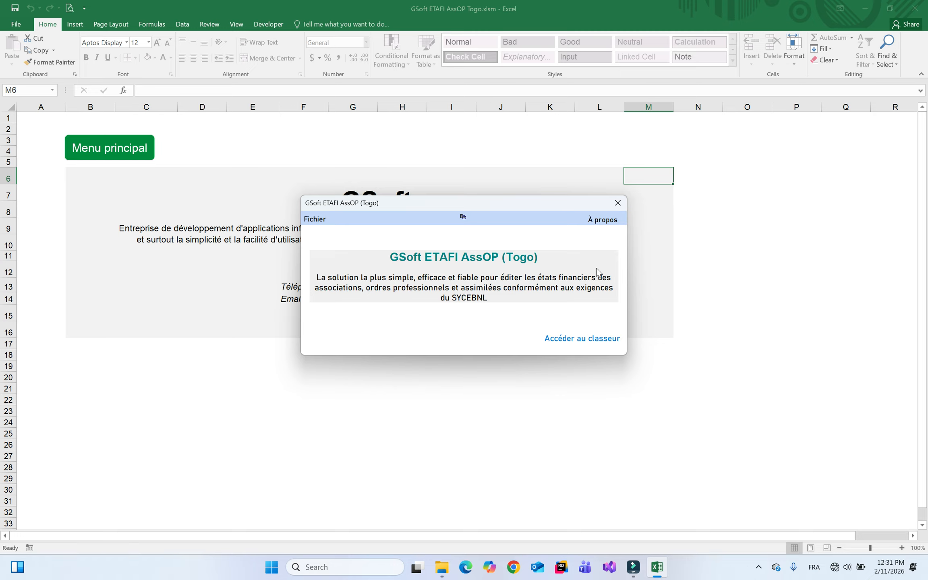
{"action": "left_click", "coordinate": [623, 209]}
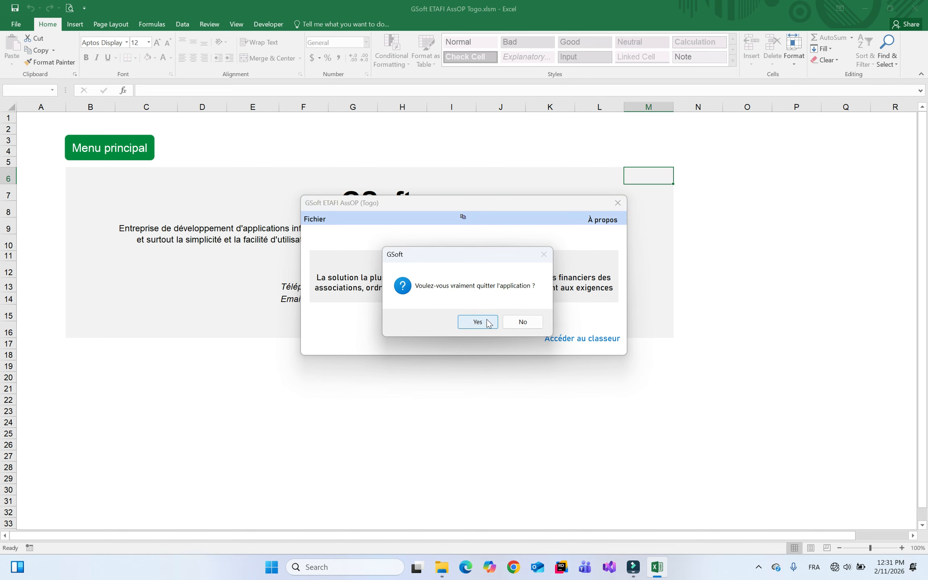
{"action": "left_click", "coordinate": [524, 322]}
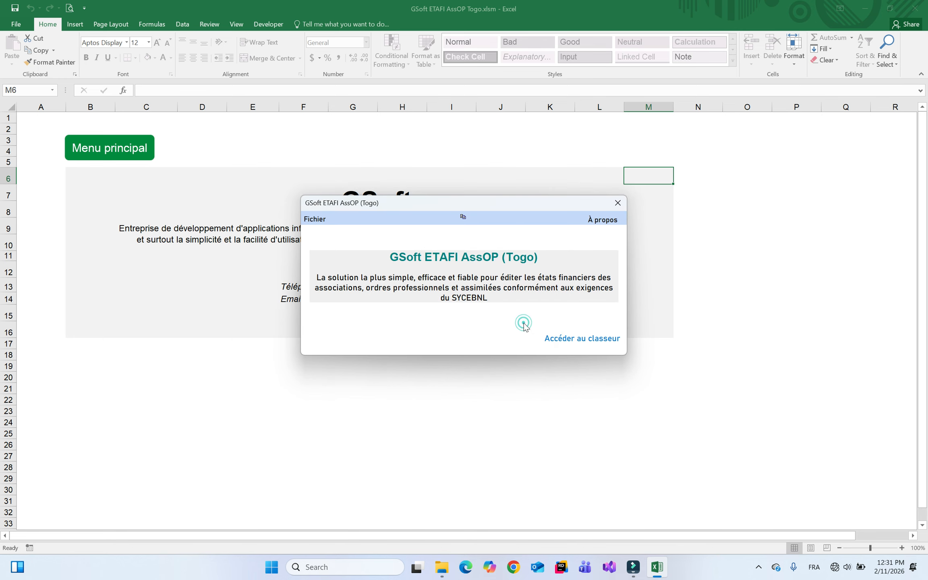
{"action": "left_click", "coordinate": [580, 338]}
Minimise Excel, open the Liasses folder in File Explorer and refresh its listing
{"action": "left_click", "coordinate": [865, 8]}
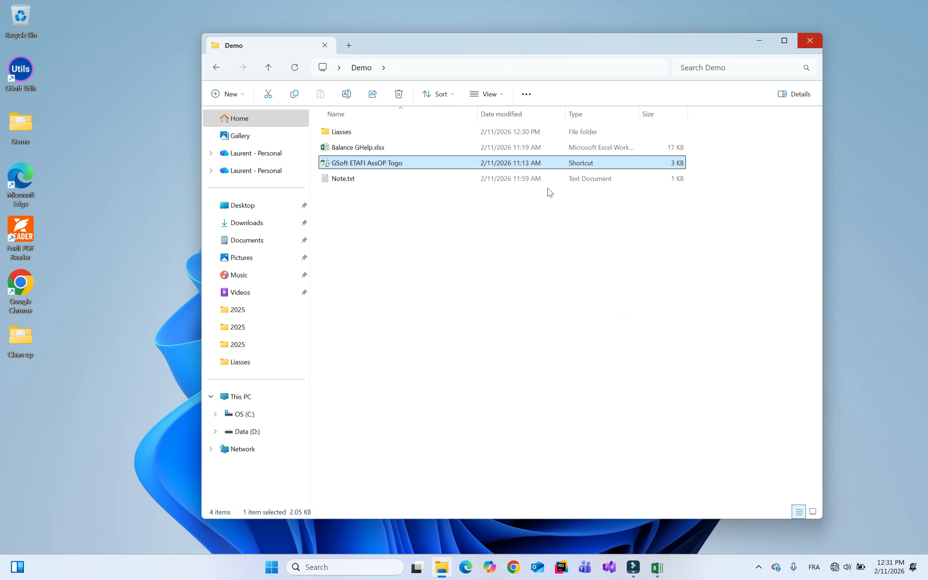
{"action": "double_click", "coordinate": [364, 133]}
{"action": "right_click", "coordinate": [411, 190]}
{"action": "left_click", "coordinate": [495, 337]}
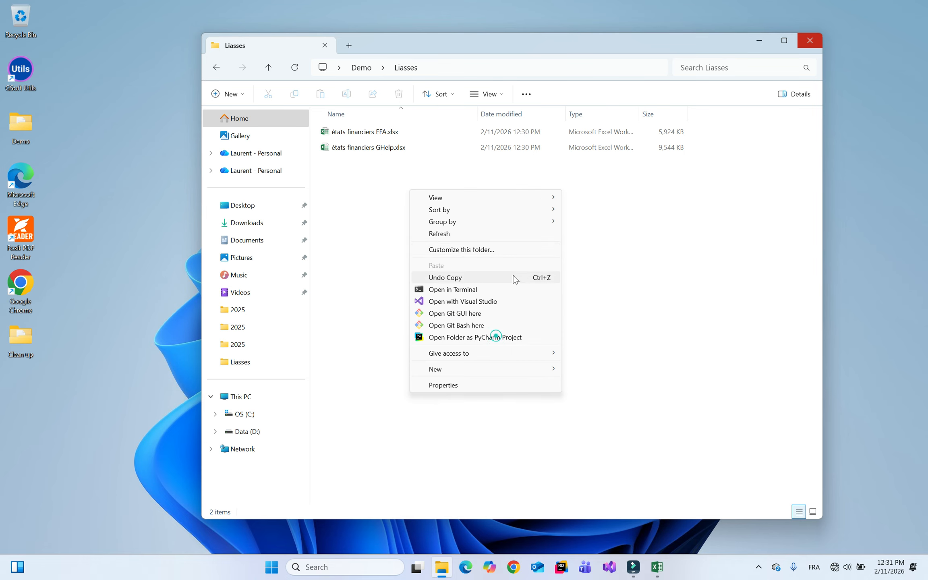
{"action": "left_click", "coordinate": [449, 238]}
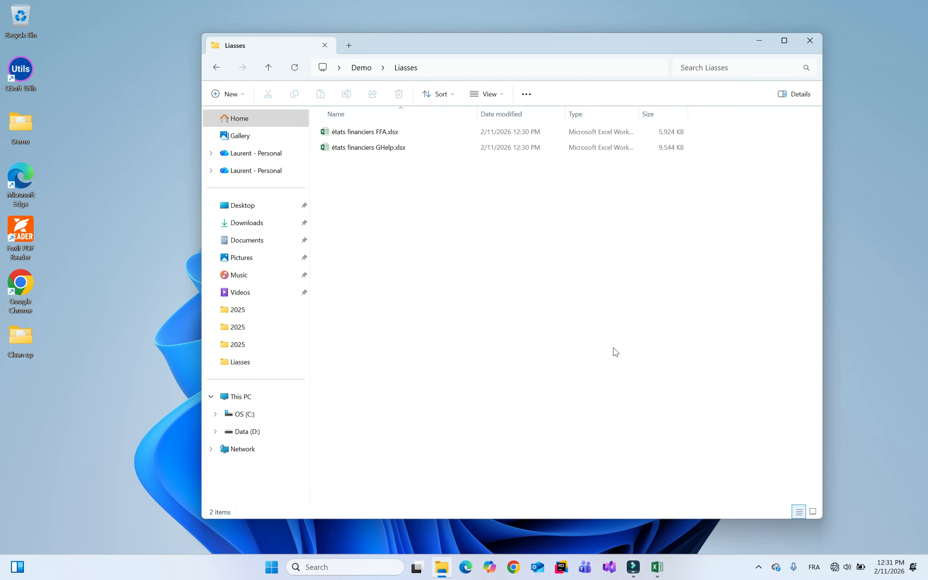
Open the états financiers GHelp.xlsx workbook from Liasses
{"action": "left_click", "coordinate": [390, 131]}
{"action": "left_click", "coordinate": [382, 147]}
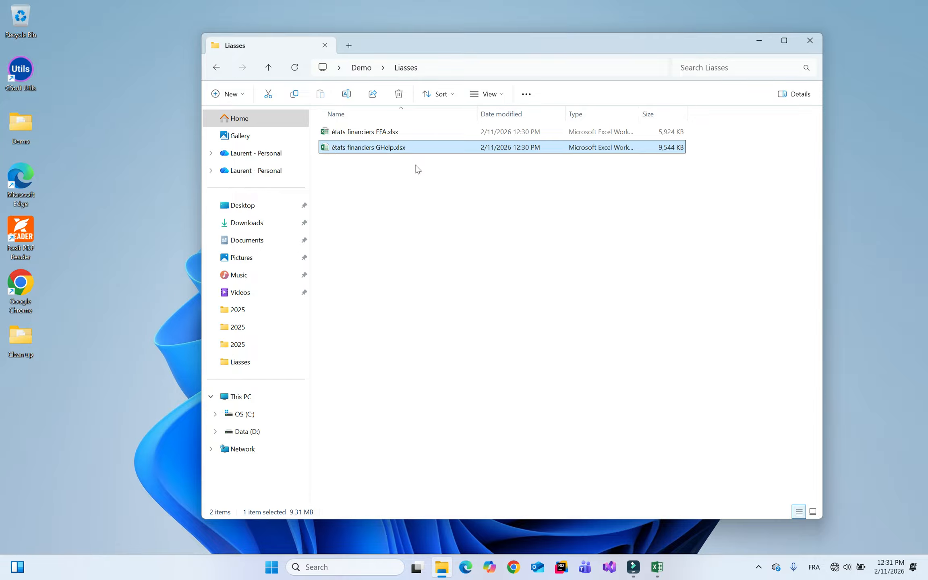
{"action": "key", "text": "Return"}
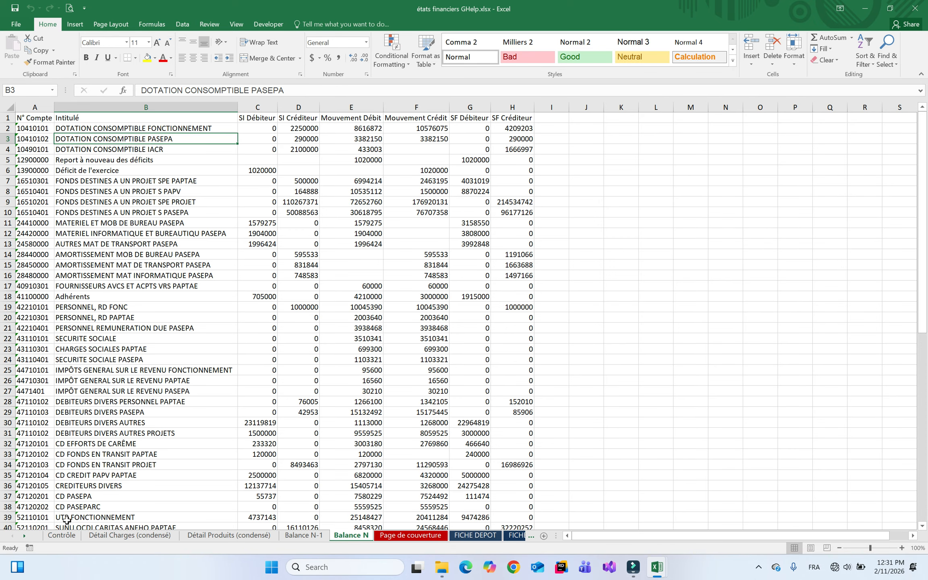
Switch to the Contrôle sheet of the GHelp workbook
{"action": "left_click", "coordinate": [62, 536]}
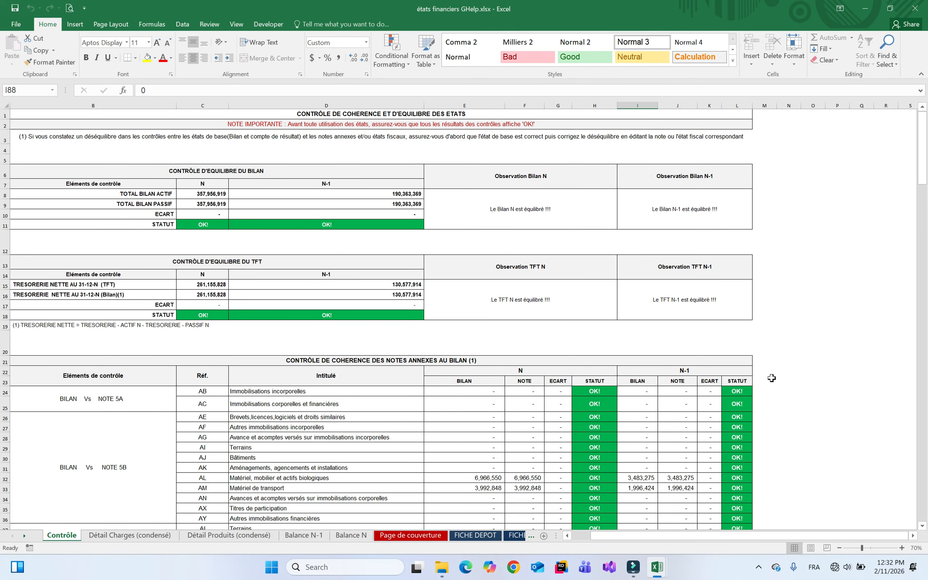
{"action": "left_click", "coordinate": [922, 526]}
{"action": "scroll", "coordinate": [923, 526], "scroll_direction": "down", "scroll_amount": 5}
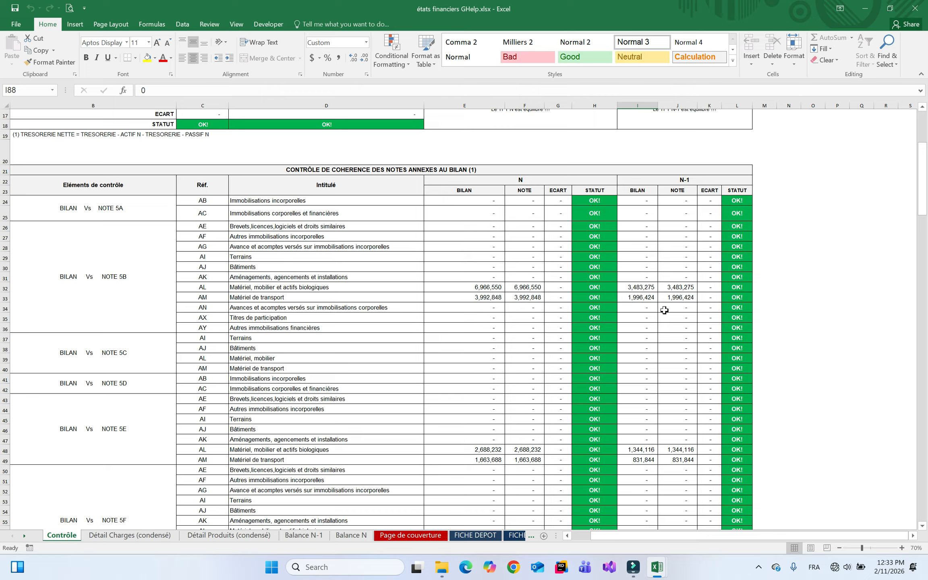
AutoFit columns F, J and G on Contrôle, revealing the 6,166,200 Dotation consomptible gap
{"action": "left_click", "coordinate": [922, 526]}
{"action": "scroll", "coordinate": [922, 526], "scroll_direction": "down", "scroll_amount": 9}
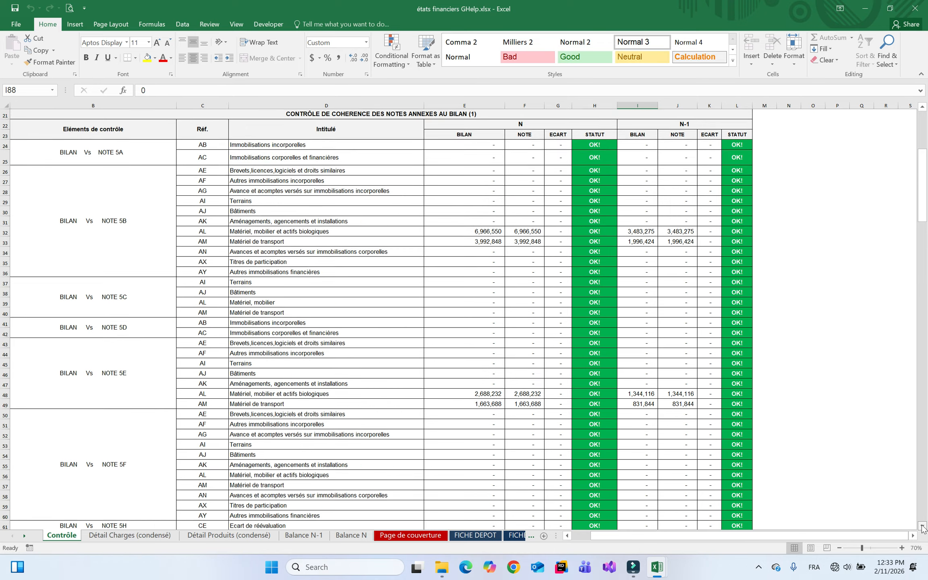
{"action": "scroll", "coordinate": [922, 526], "scroll_direction": "down", "scroll_amount": 8}
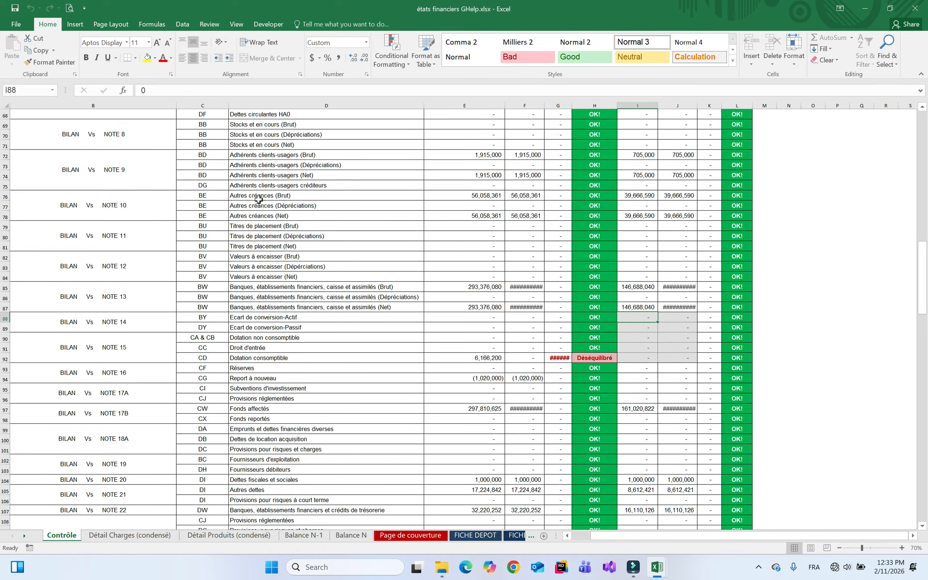
{"action": "double_click", "coordinate": [547, 105]}
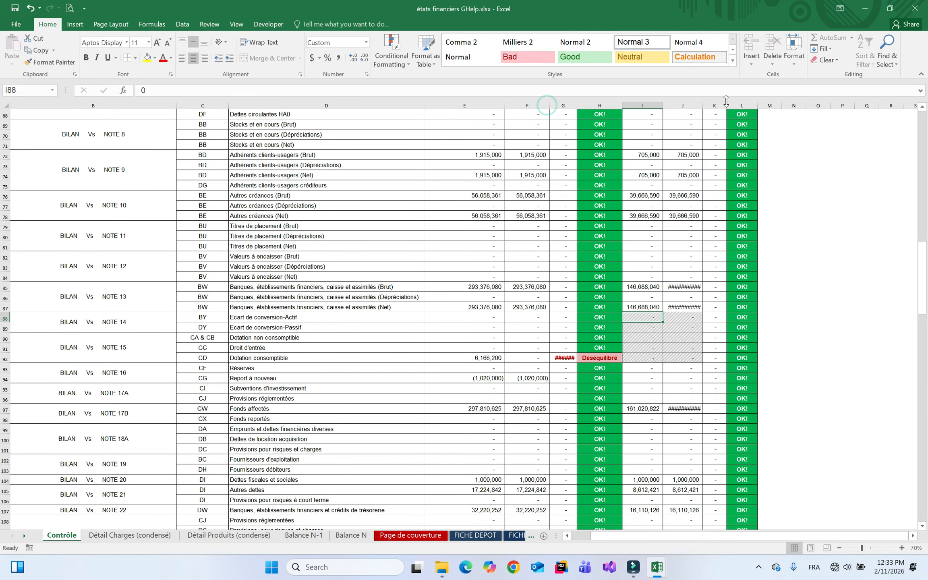
{"action": "double_click", "coordinate": [702, 105]}
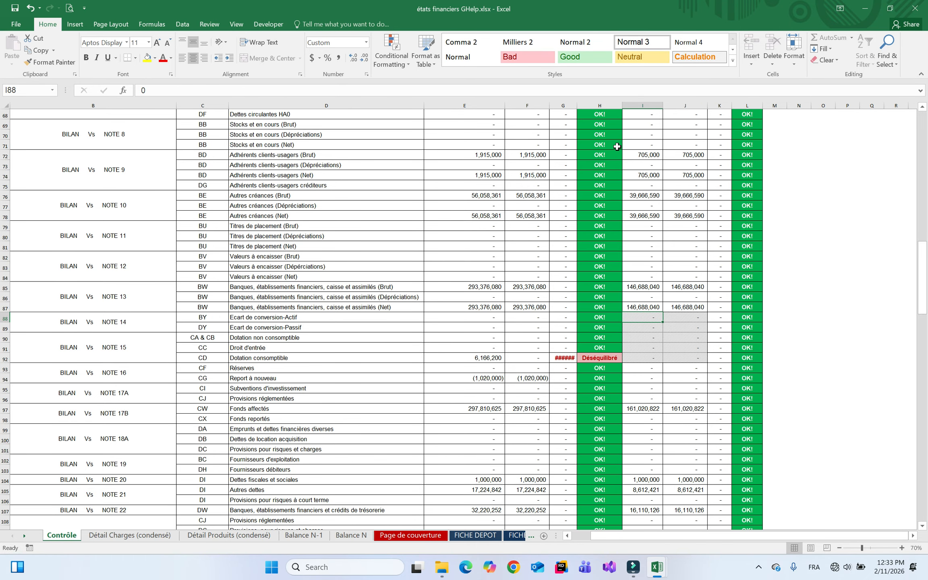
{"action": "double_click", "coordinate": [577, 105]}
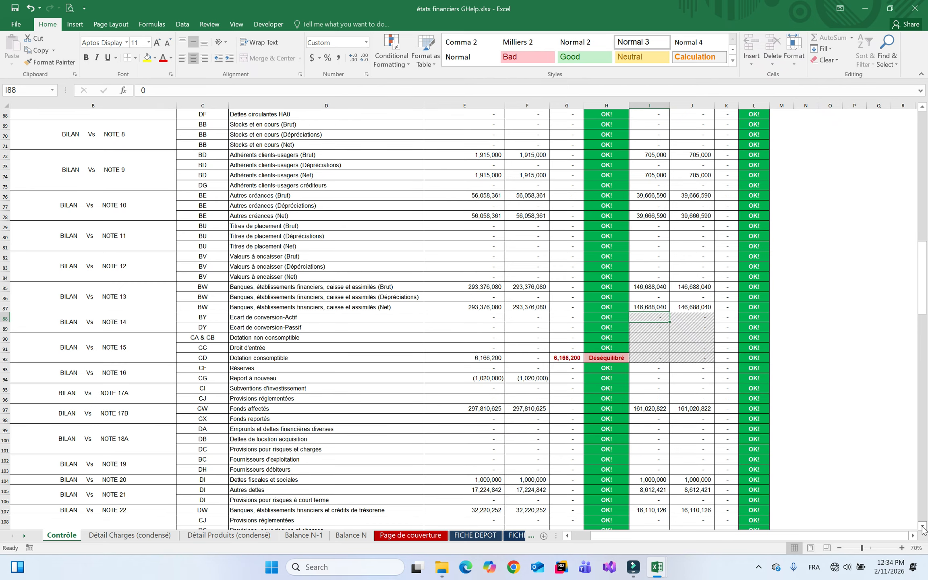
{"action": "scroll", "coordinate": [923, 528], "scroll_direction": "down", "scroll_amount": 2}
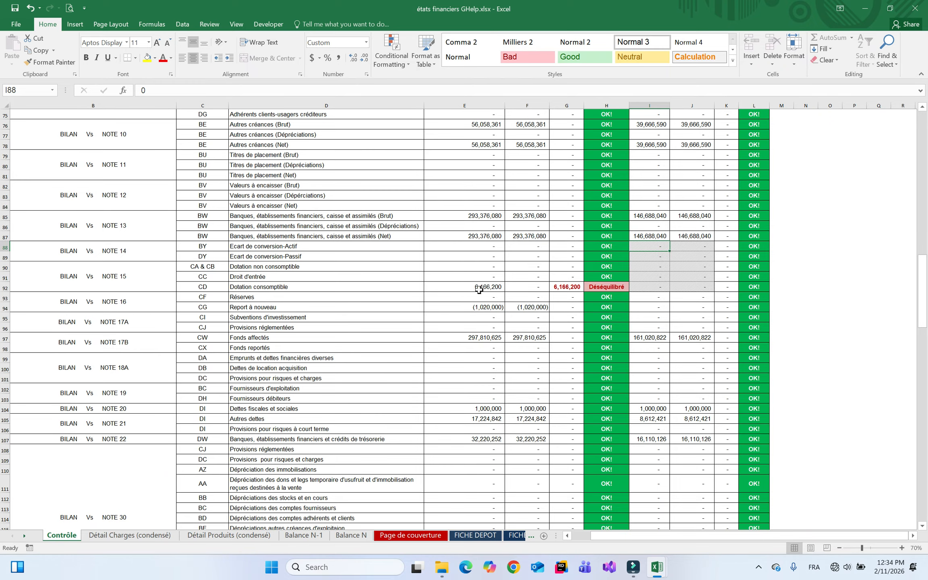
{"action": "left_click", "coordinate": [924, 126]}
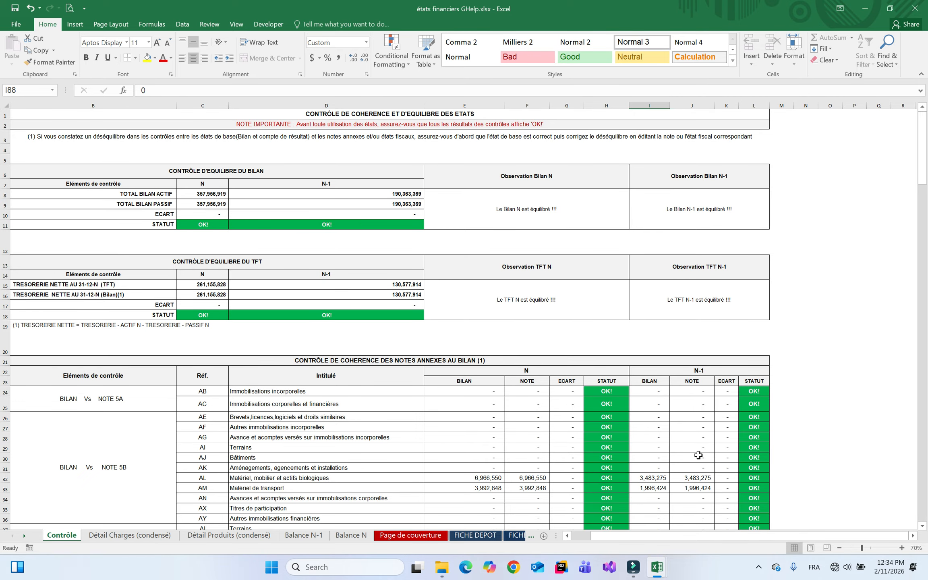
{"action": "left_click", "coordinate": [922, 445]}
{"action": "left_click", "coordinate": [922, 446]}
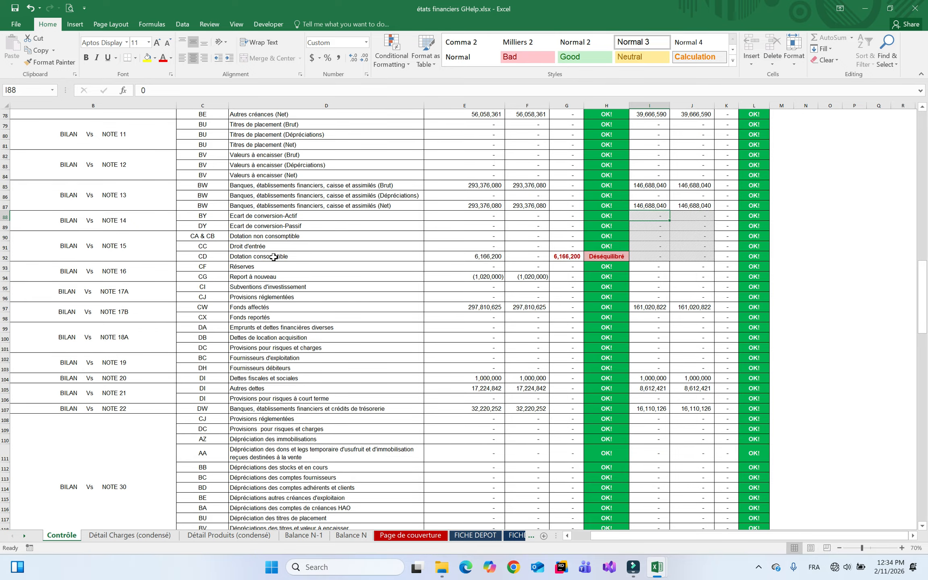
Activate the NOTE 15: DOTATION sheet from the sheet list and scroll to its member entries
{"action": "right_click", "coordinate": [26, 535]}
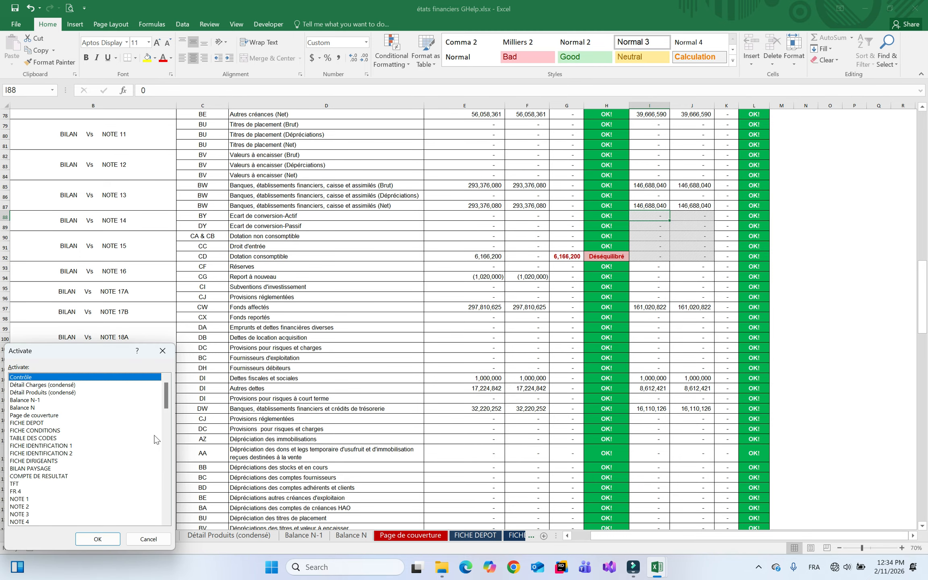
{"action": "left_click_drag", "start_coordinate": [167, 405], "coordinate": [168, 448]}
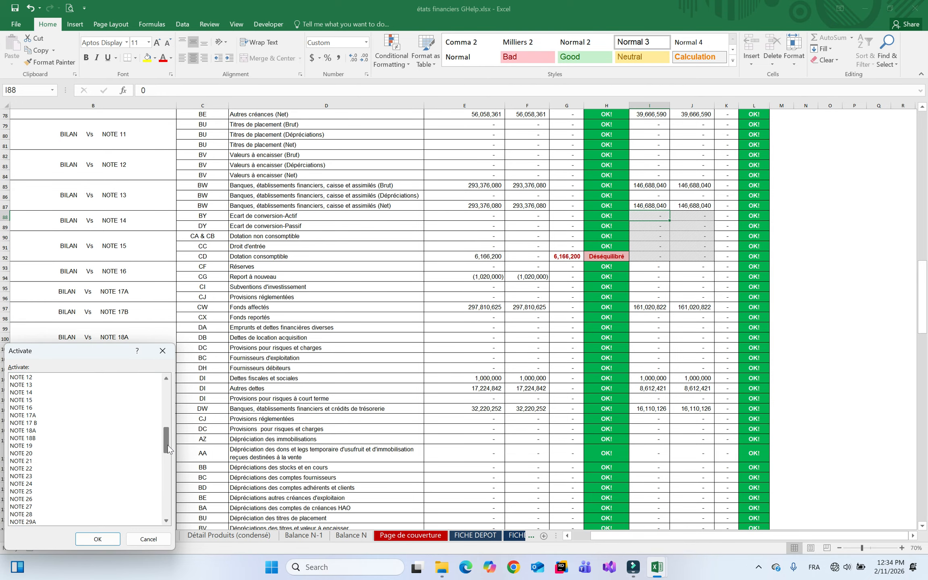
{"action": "double_click", "coordinate": [21, 400]}
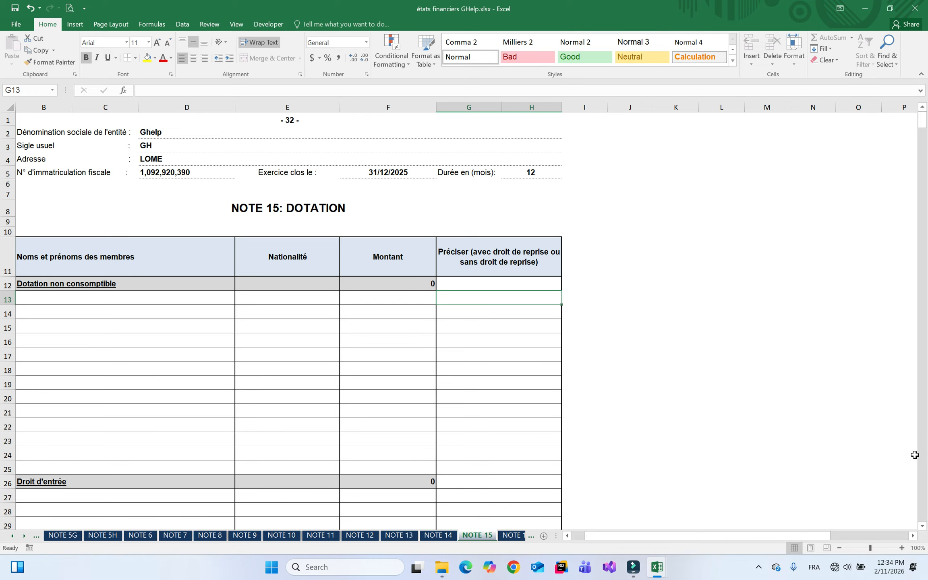
{"action": "scroll", "coordinate": [923, 527], "scroll_direction": "down", "scroll_amount": 3}
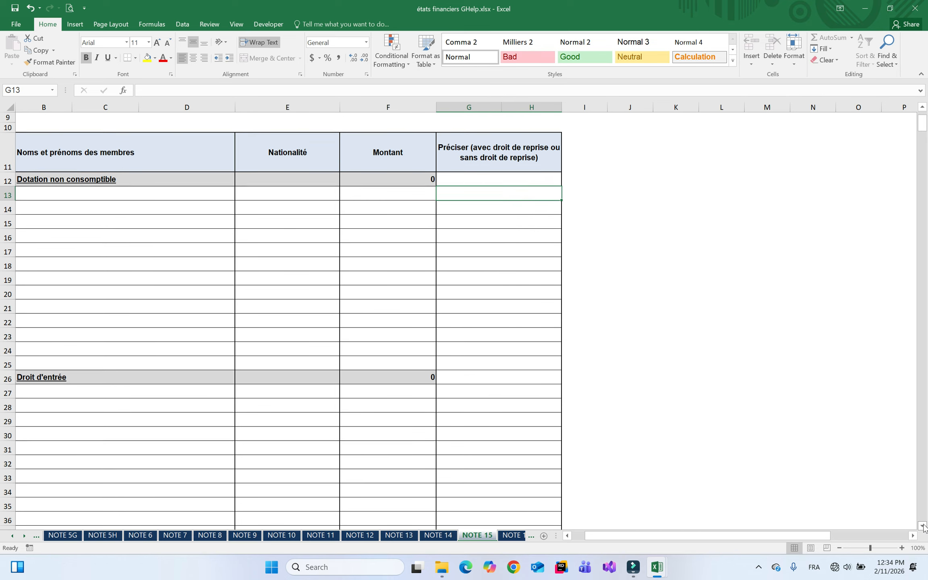
{"action": "scroll", "coordinate": [923, 527], "scroll_direction": "down", "scroll_amount": 3}
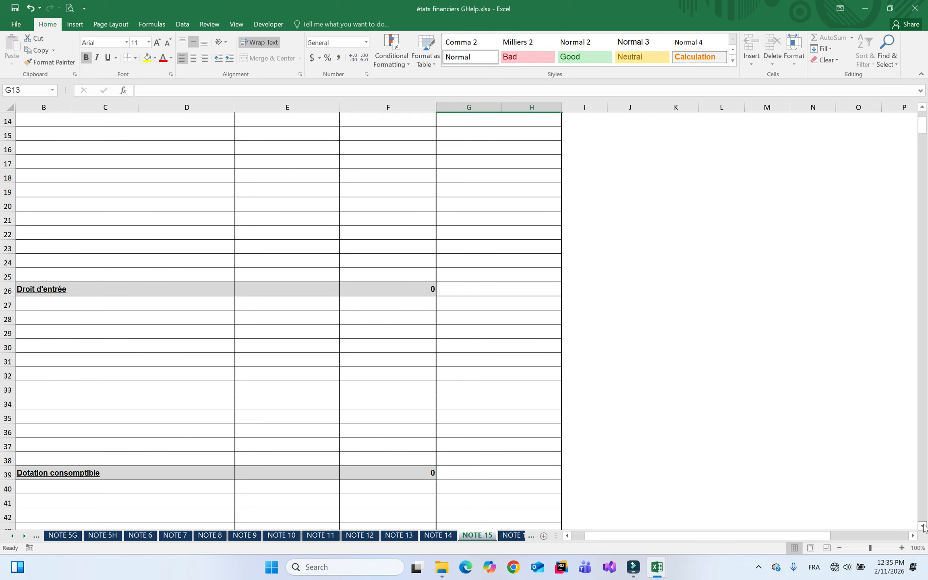
{"action": "scroll", "coordinate": [916, 100], "scroll_direction": "up", "scroll_amount": 6}
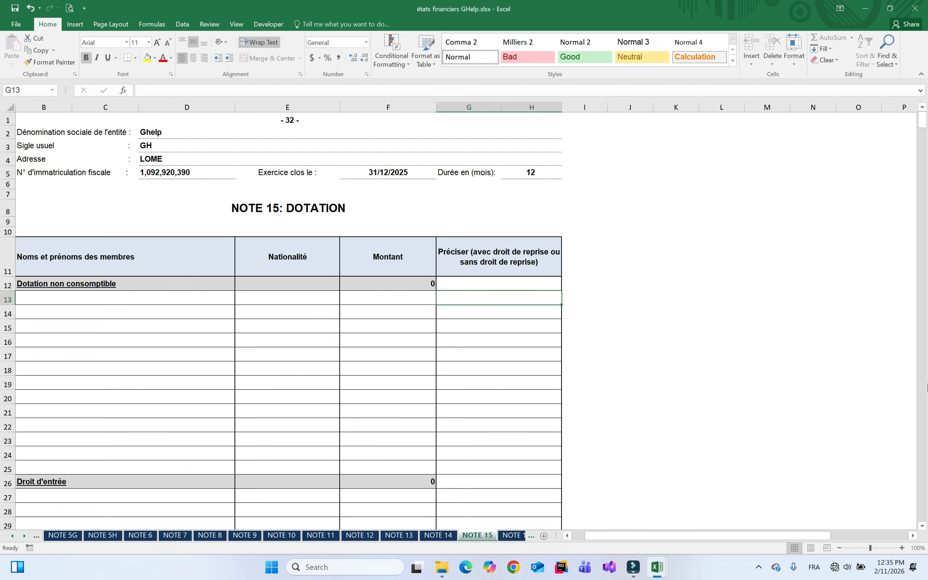
{"action": "left_click", "coordinate": [923, 445]}
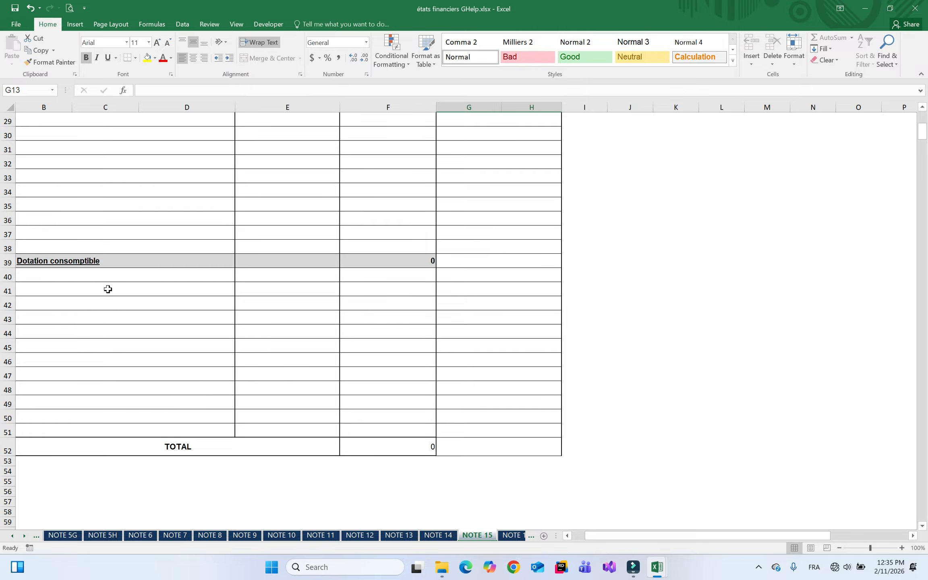
Add a Dotation consomptible member entry with the member's name and nationality TOGOLAISE
{"action": "left_click", "coordinate": [84, 275]}
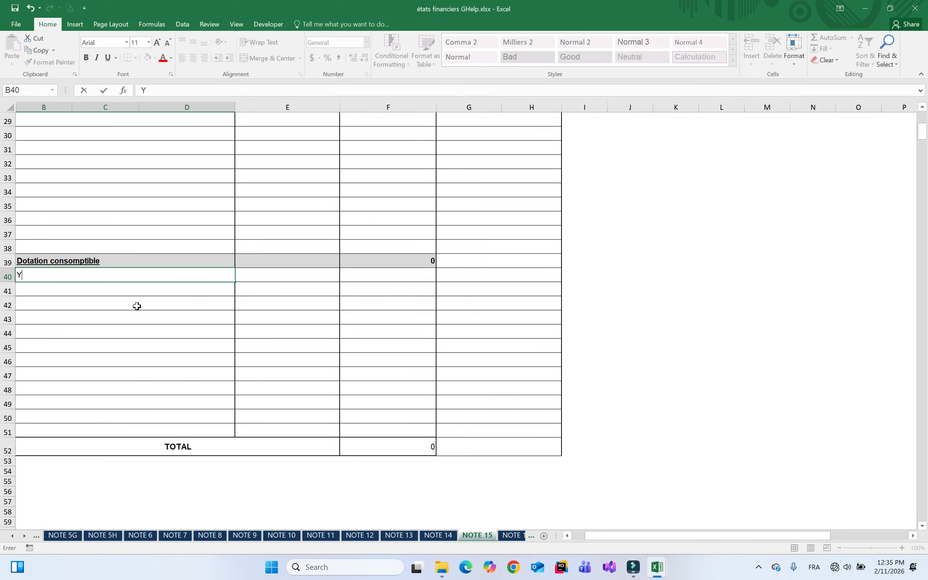
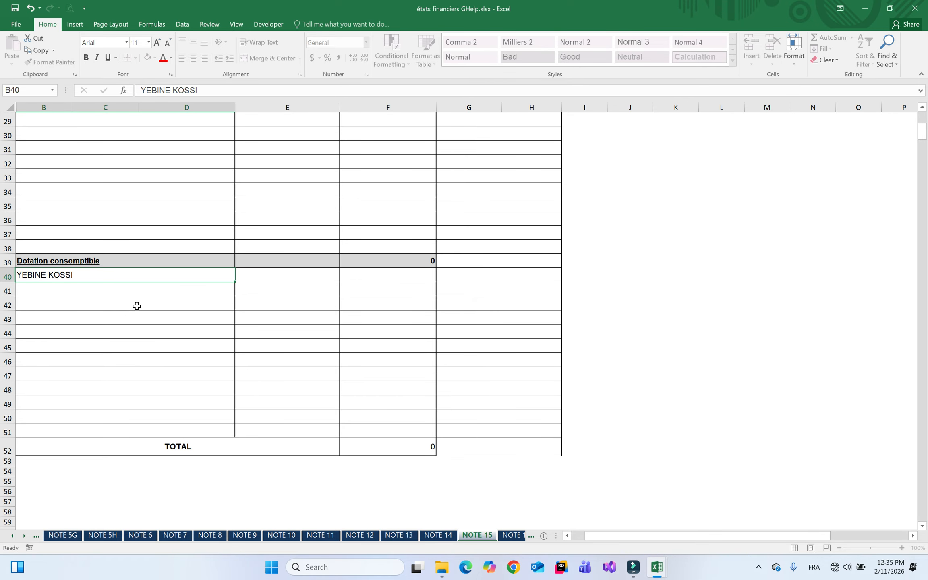
{"action": "key", "text": "Tab"}
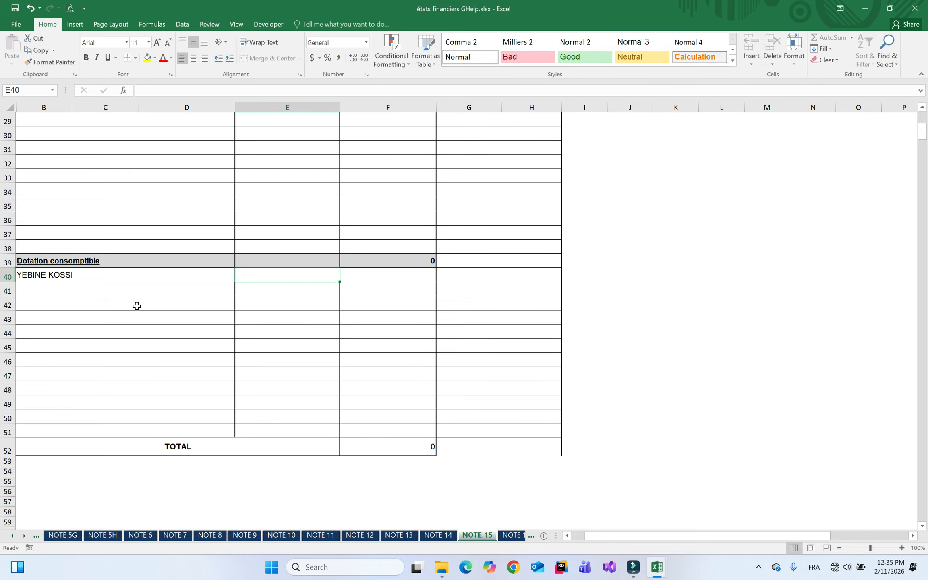
{"action": "type", "text": "TOGOLAISE"}
{"action": "key", "text": "Tab"}
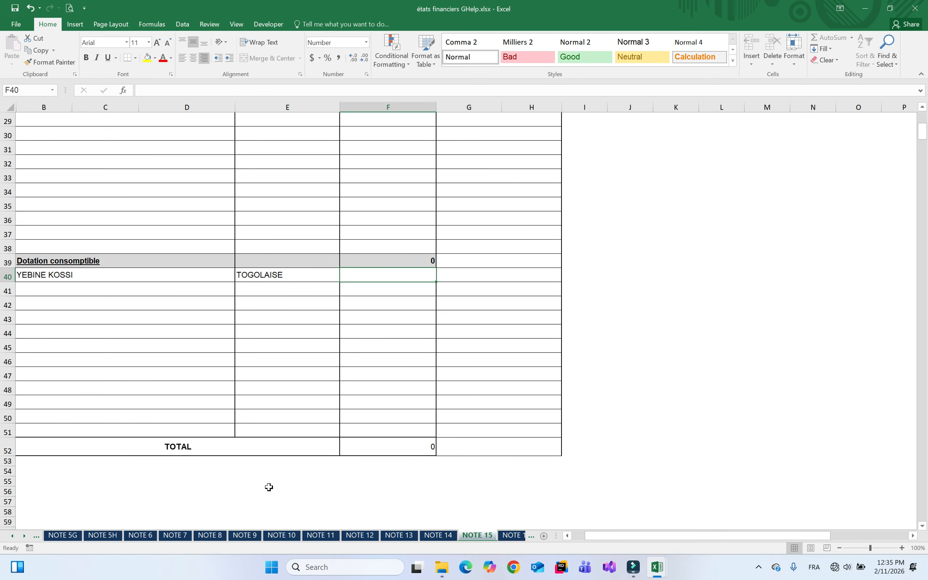
Check the gap on Contrôle, then return to NOTE 15 and enter 6166200 in F40
{"action": "right_click", "coordinate": [24, 540]}
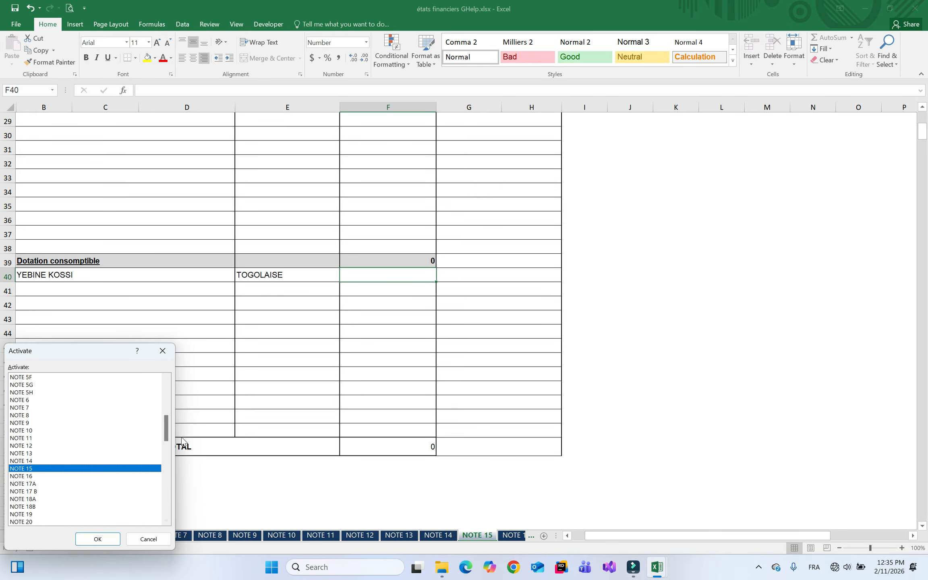
{"action": "left_click_drag", "start_coordinate": [166, 428], "coordinate": [166, 392]}
{"action": "double_click", "coordinate": [31, 377]}
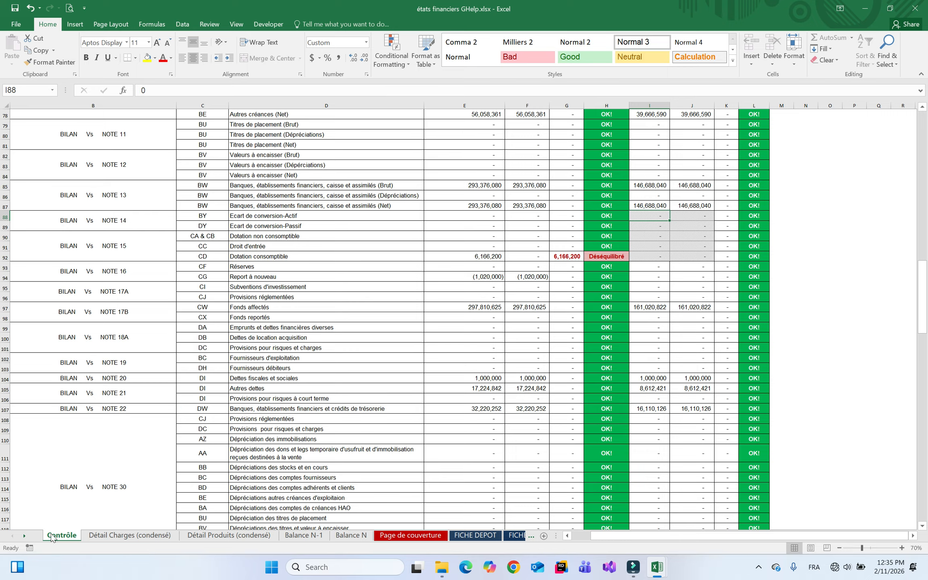
{"action": "right_click", "coordinate": [19, 538]}
{"action": "left_click_drag", "start_coordinate": [172, 397], "coordinate": [171, 431]}
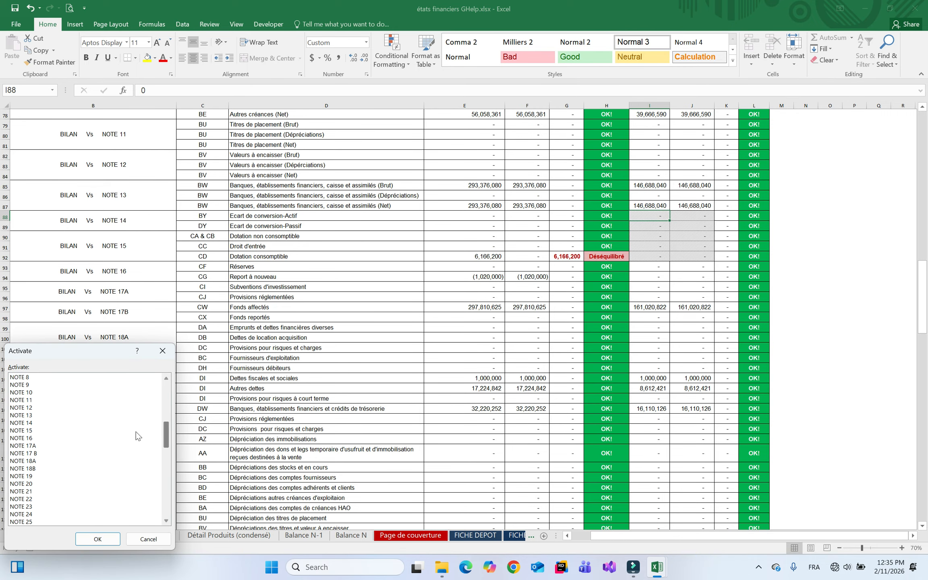
{"action": "double_click", "coordinate": [44, 430]}
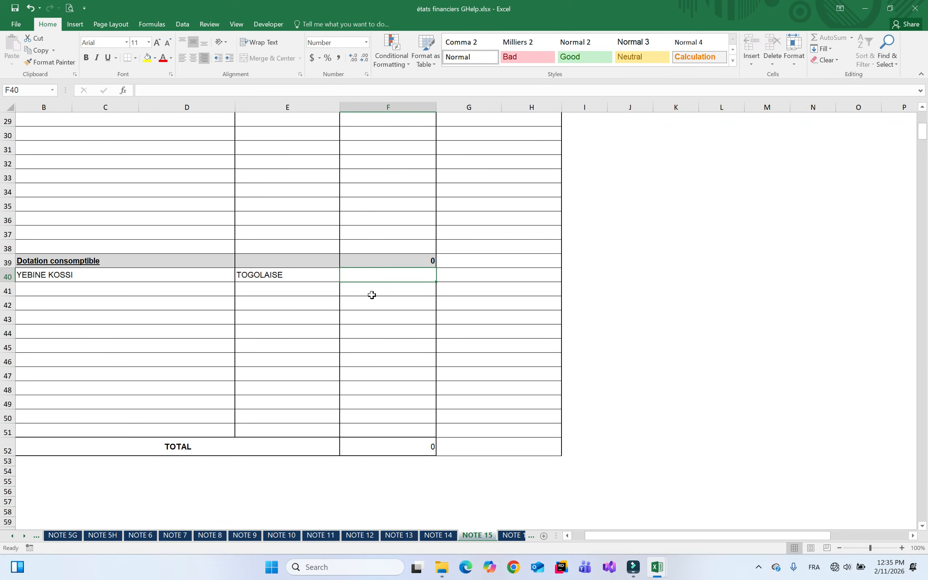
{"action": "type", "text": "6166200"}
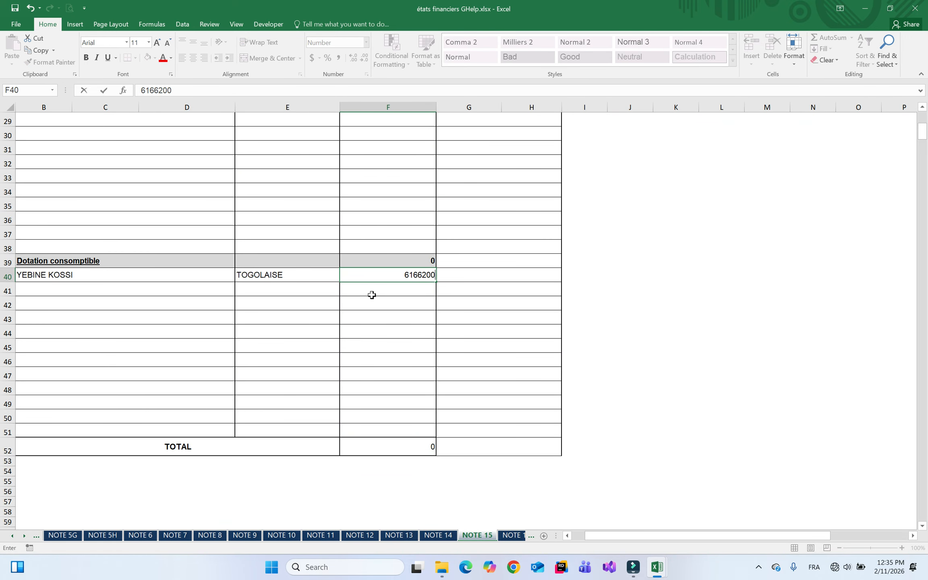
{"action": "key", "text": "Return"}
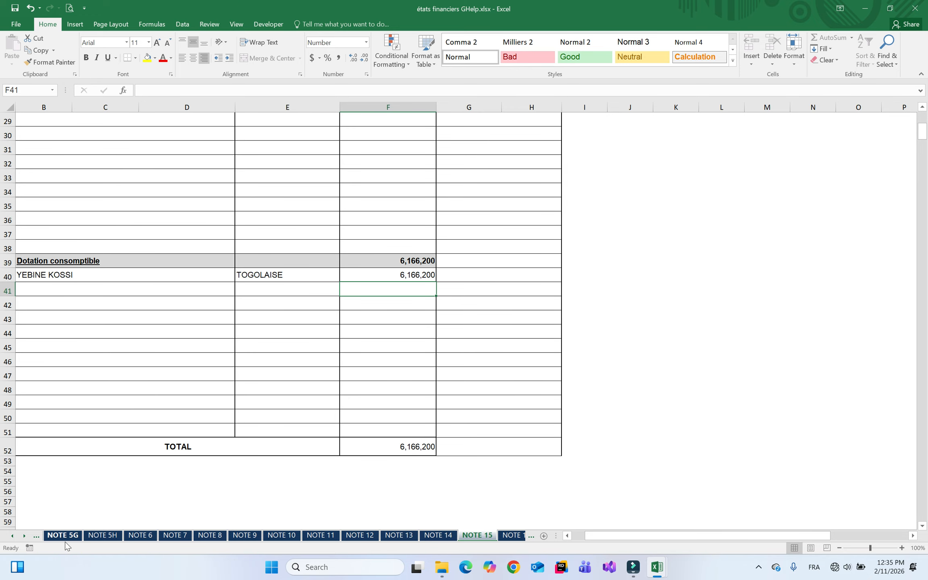
Check the SUM formulas behind the Dotation consomptible and Droit d'entrée subtotals on NOTE 15
{"action": "right_click", "coordinate": [19, 538]}
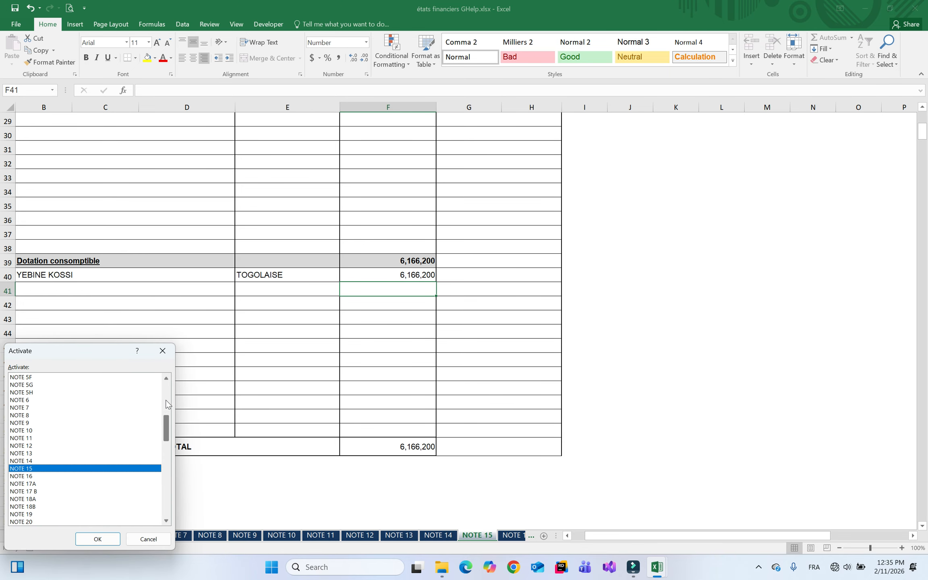
{"action": "left_click", "coordinate": [163, 350]}
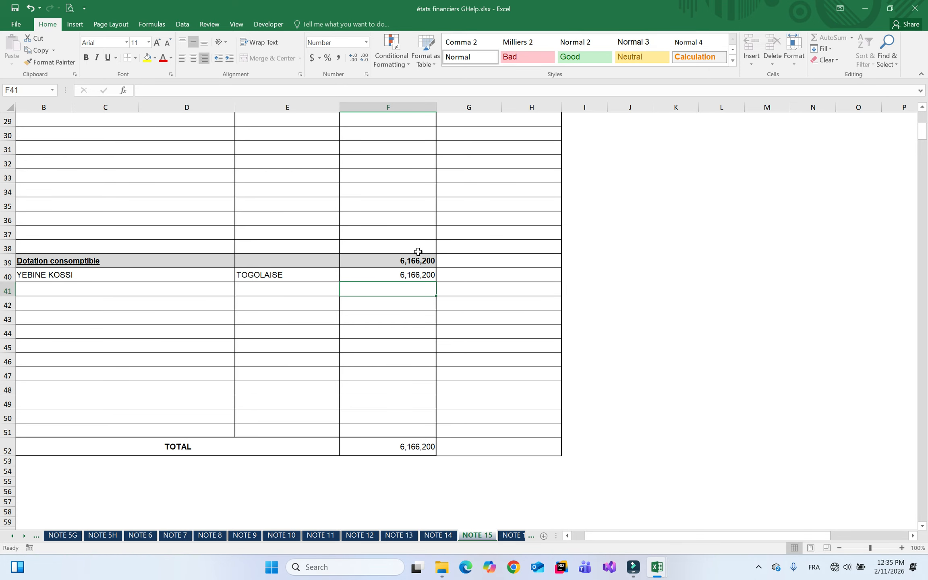
{"action": "left_click", "coordinate": [404, 260]}
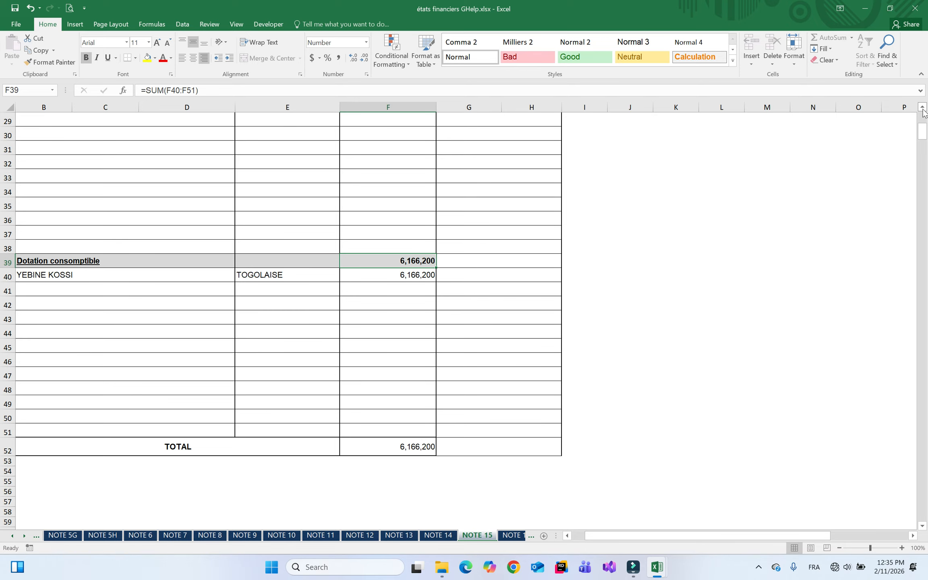
{"action": "scroll", "coordinate": [924, 113], "scroll_direction": "up", "scroll_amount": 4}
{"action": "left_click", "coordinate": [417, 228]}
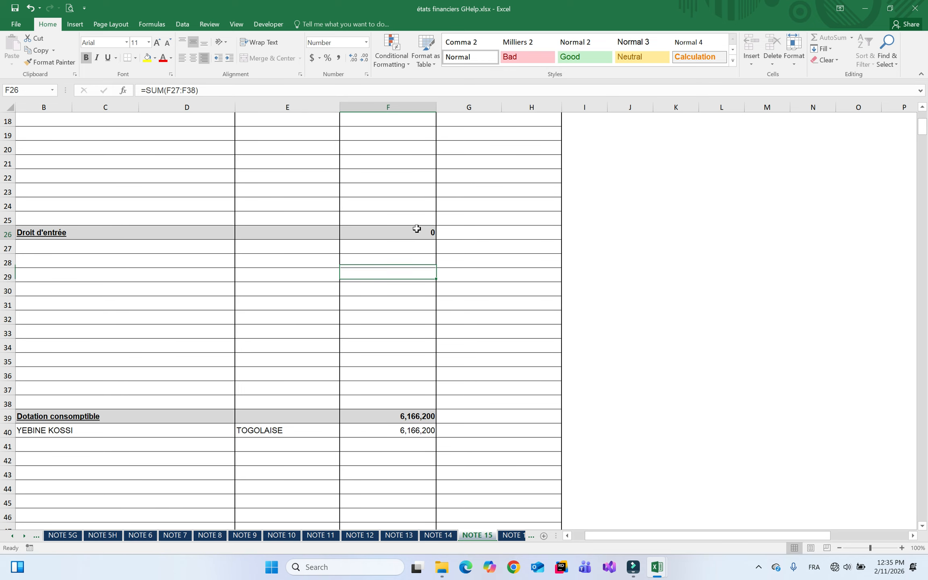
Activate the Contrôle sheet from the sheet list to confirm the check reads OK!
{"action": "left_click", "coordinate": [24, 536]}
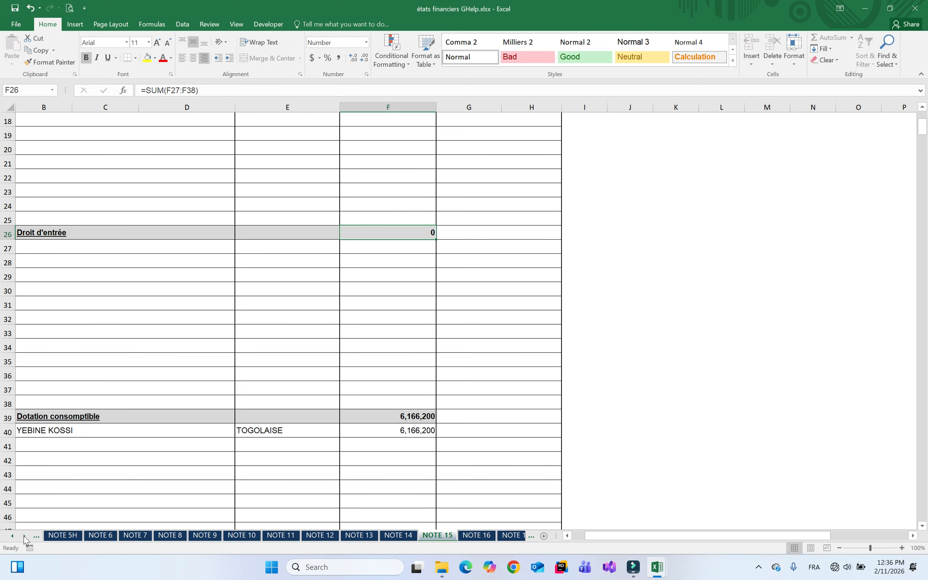
{"action": "right_click", "coordinate": [24, 538]}
{"action": "scroll", "coordinate": [80, 423], "scroll_direction": "up", "scroll_amount": 10}
{"action": "double_click", "coordinate": [36, 378]}
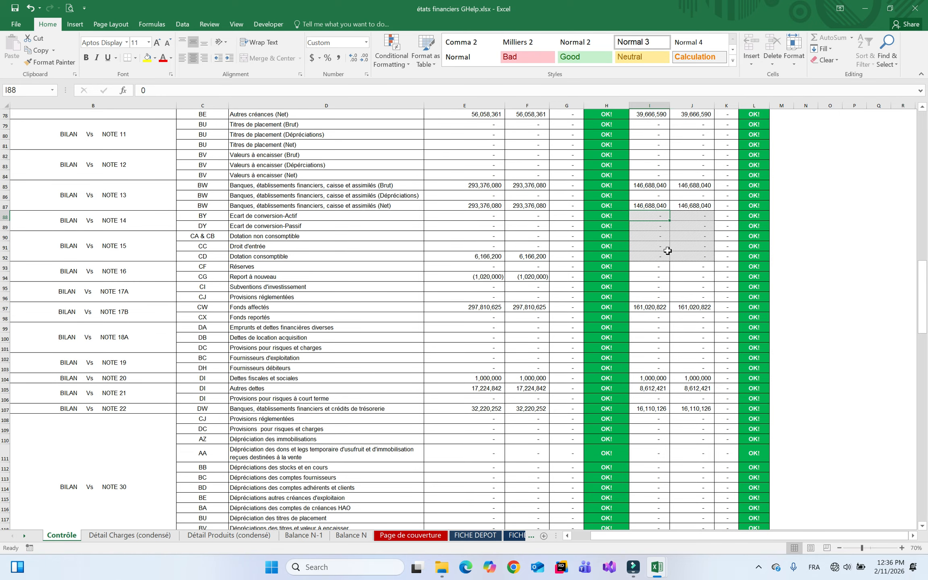
{"action": "right_click", "coordinate": [21, 536]}
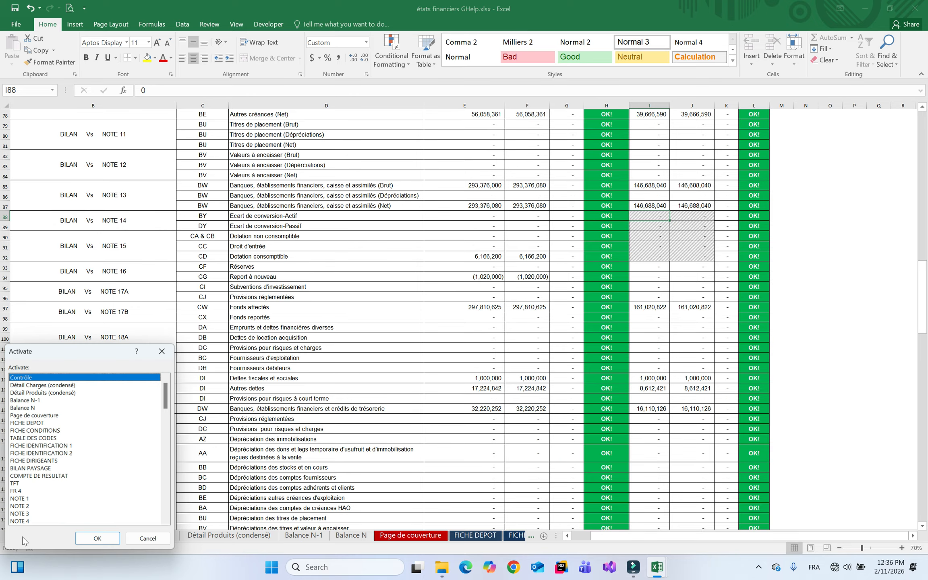
{"action": "left_click_drag", "start_coordinate": [164, 404], "coordinate": [164, 449]}
{"action": "double_click", "coordinate": [52, 393]}
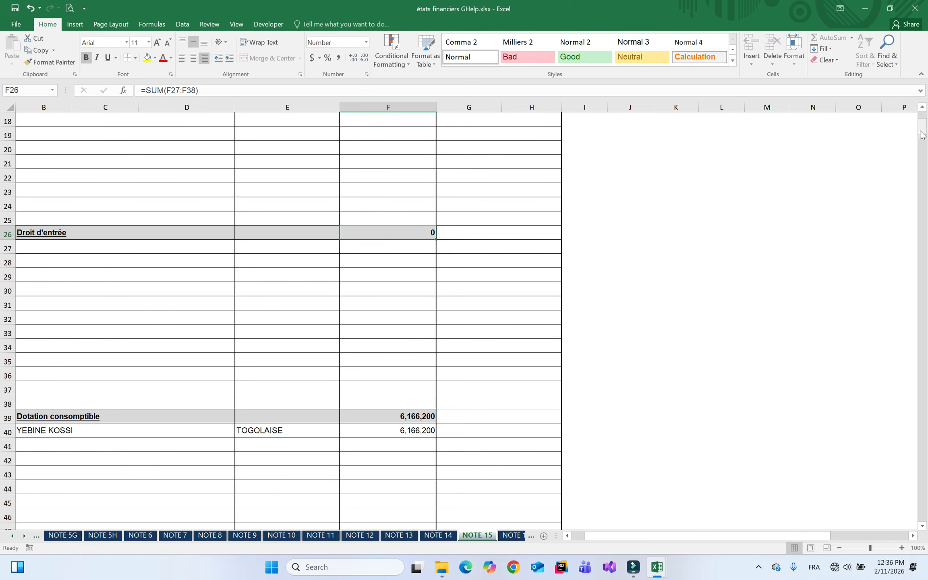
{"action": "left_click_drag", "start_coordinate": [922, 118], "coordinate": [923, 113]}
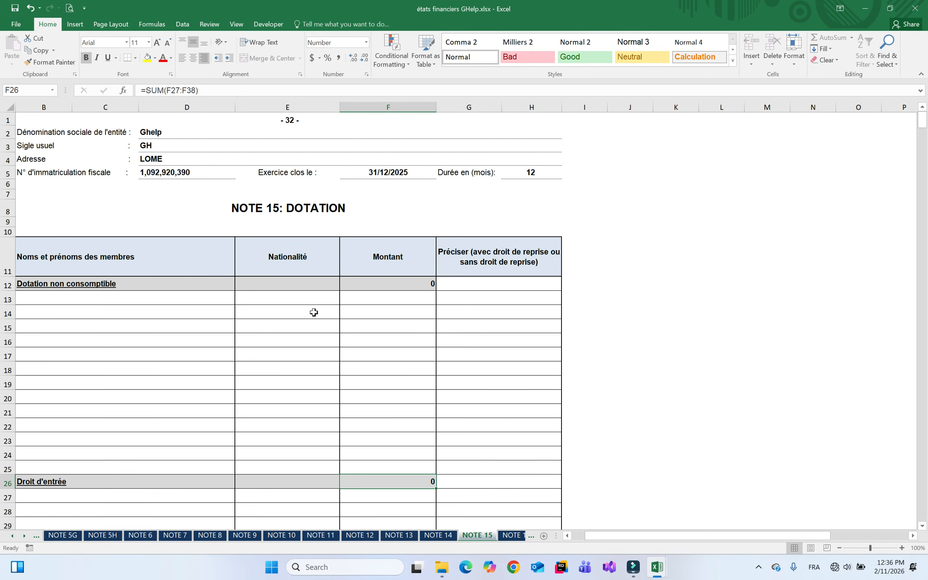
{"action": "right_click", "coordinate": [23, 538]}
{"action": "left_click_drag", "start_coordinate": [167, 419], "coordinate": [166, 394]}
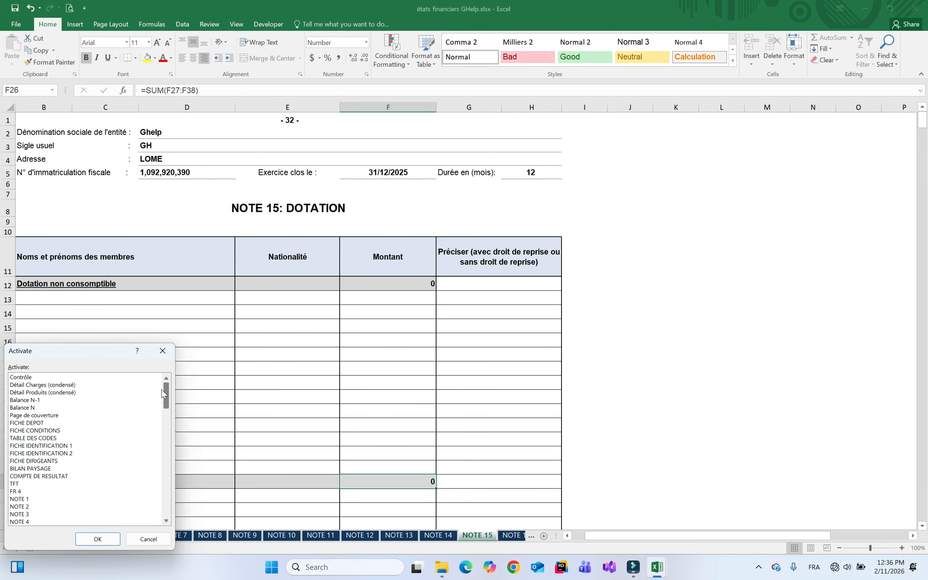
{"action": "double_click", "coordinate": [45, 378]}
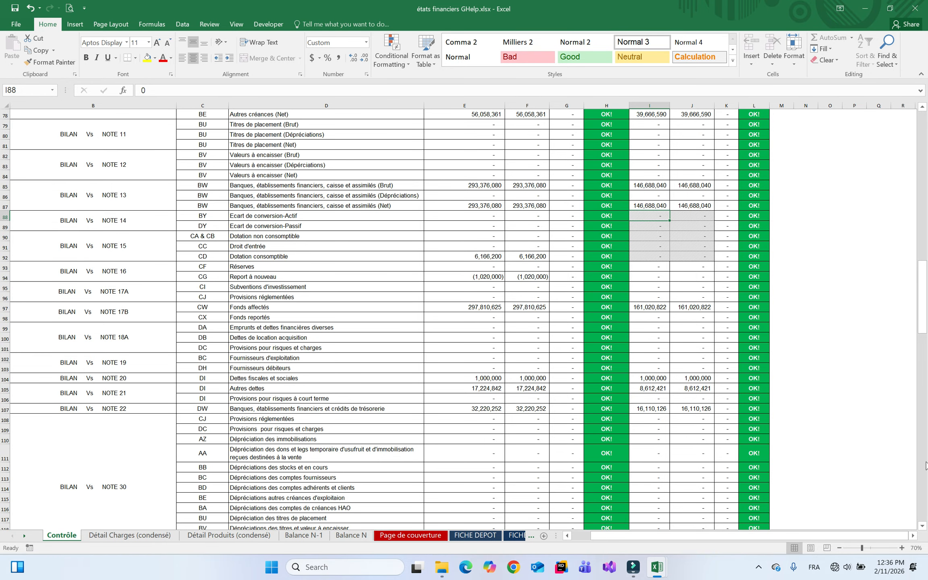
Scroll the Contrôle sheet from row 78 down to about row 140 to review the lower checks
{"action": "left_click", "coordinate": [922, 526]}
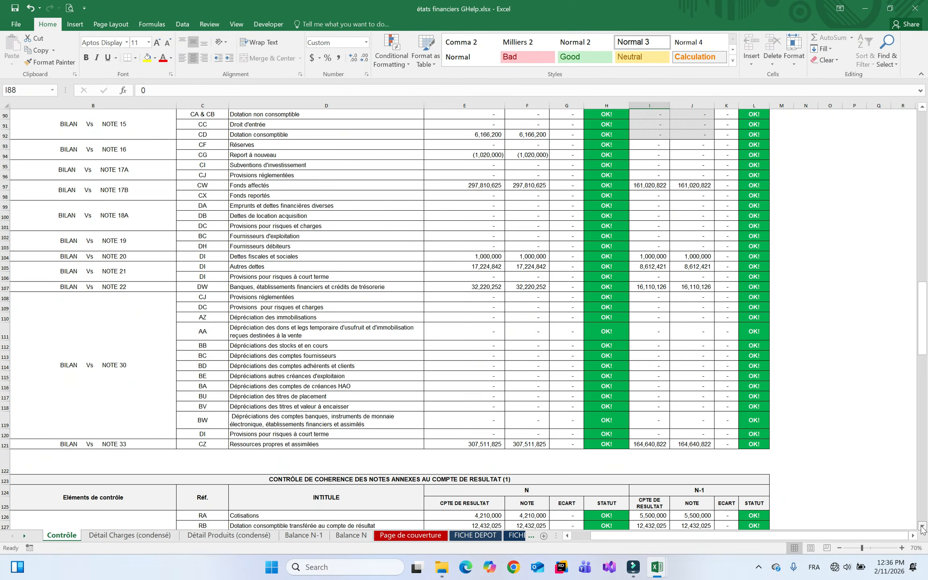
{"action": "left_click_drag", "start_coordinate": [923, 526], "coordinate": [923, 526]}
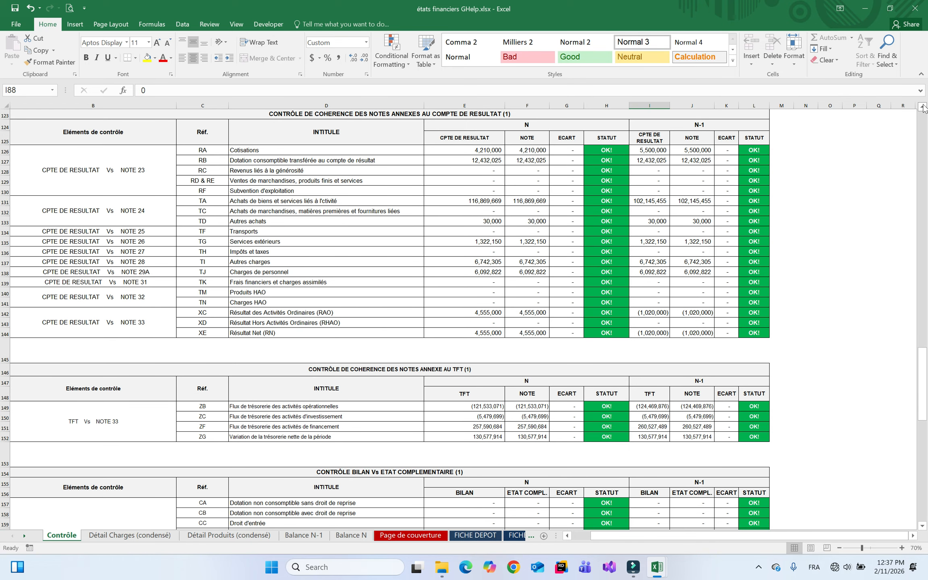
{"action": "left_click", "coordinate": [923, 107]}
{"action": "left_click", "coordinate": [923, 108]}
{"action": "left_click", "coordinate": [923, 107]}
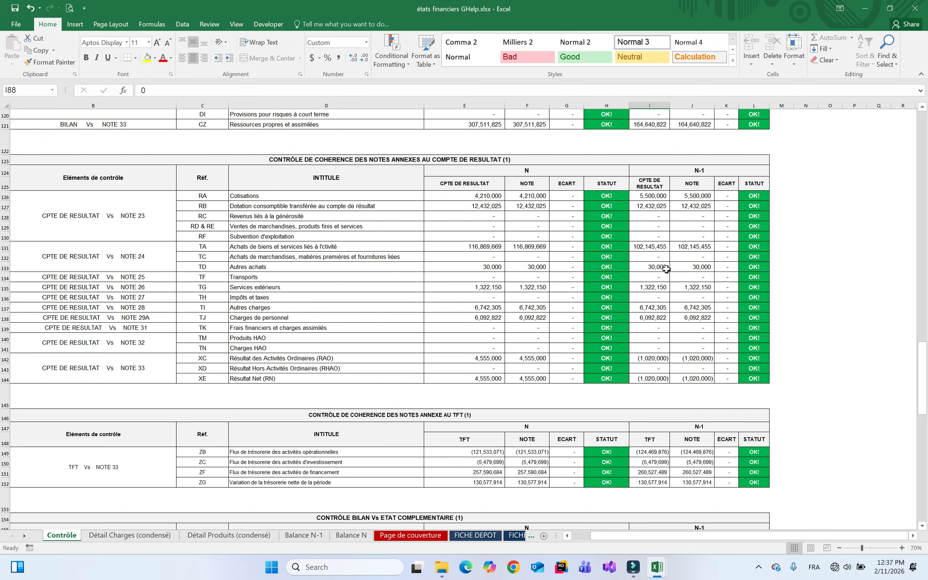
{"action": "left_click", "coordinate": [922, 526]}
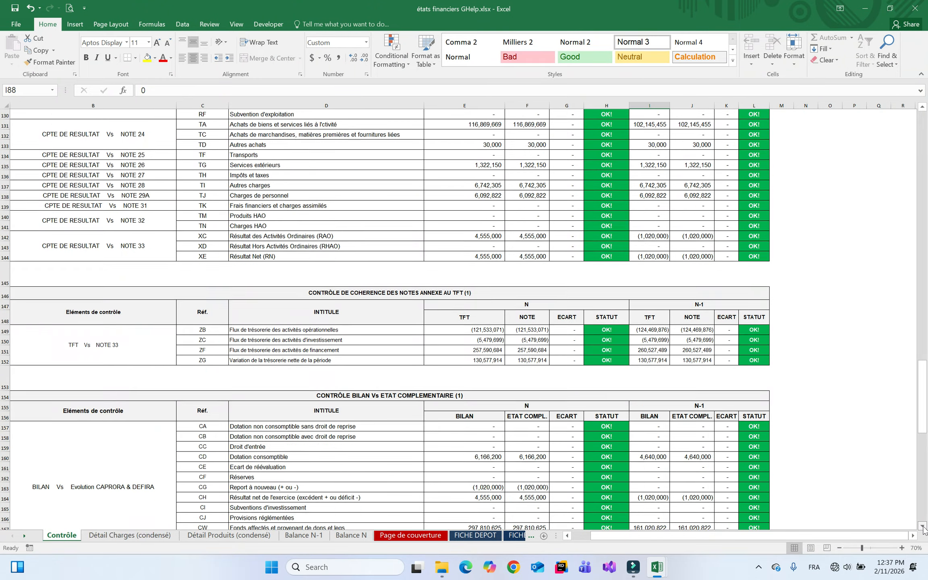
{"action": "left_click", "coordinate": [923, 526]}
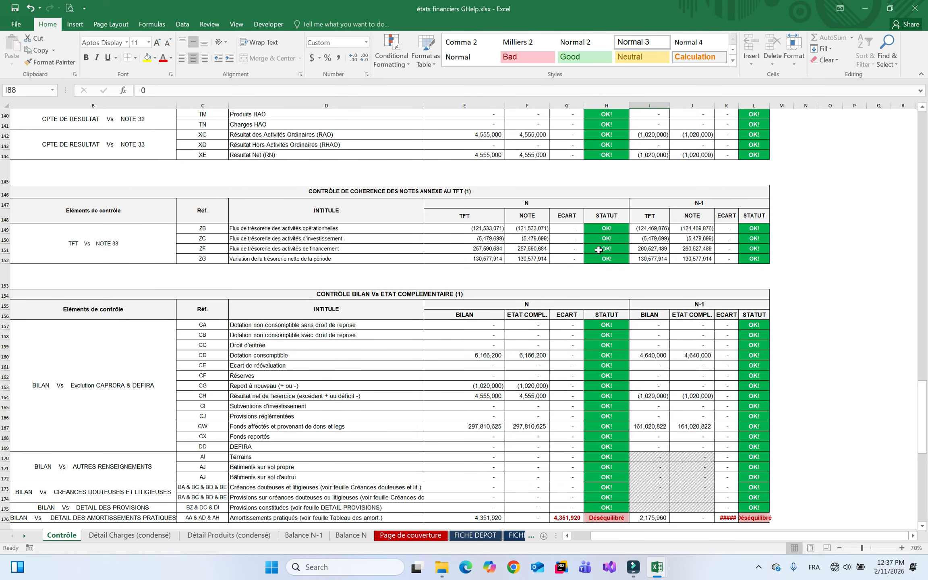
AutoFit column K to show the 2,175,960 N-1 Amortissements pratiqués gap, then review the remaining tables
{"action": "scroll", "coordinate": [923, 526], "scroll_direction": "down", "scroll_amount": 4}
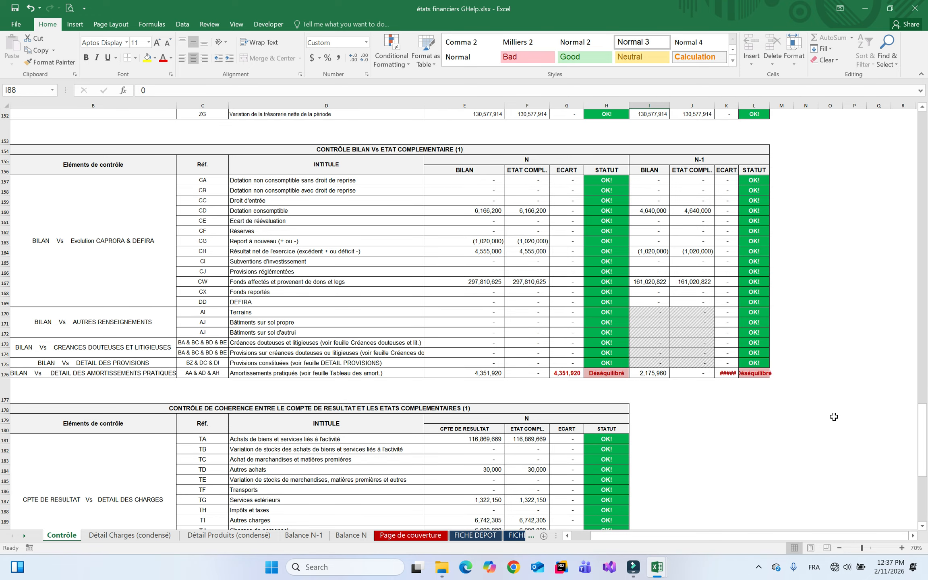
{"action": "double_click", "coordinate": [739, 105]}
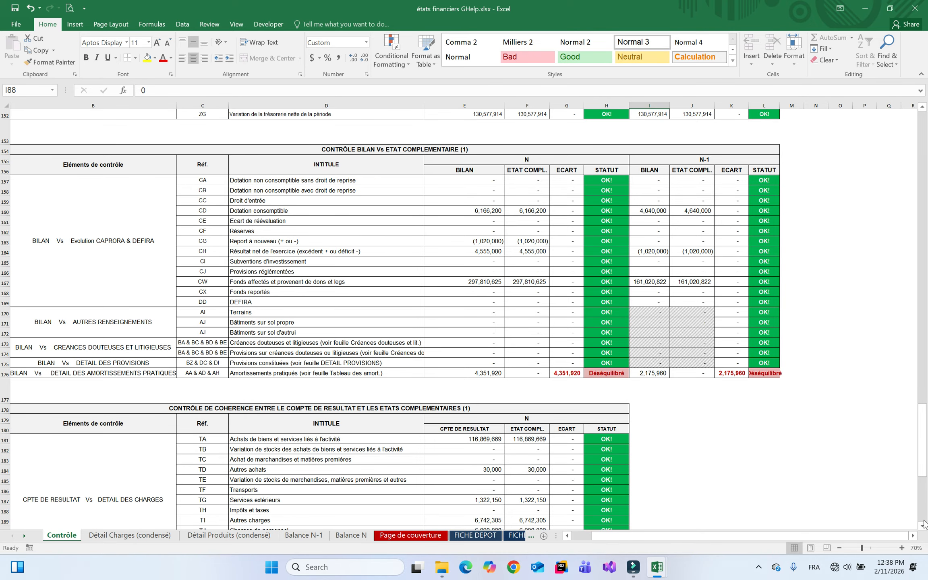
{"action": "scroll", "coordinate": [924, 524], "scroll_direction": "down", "scroll_amount": 6}
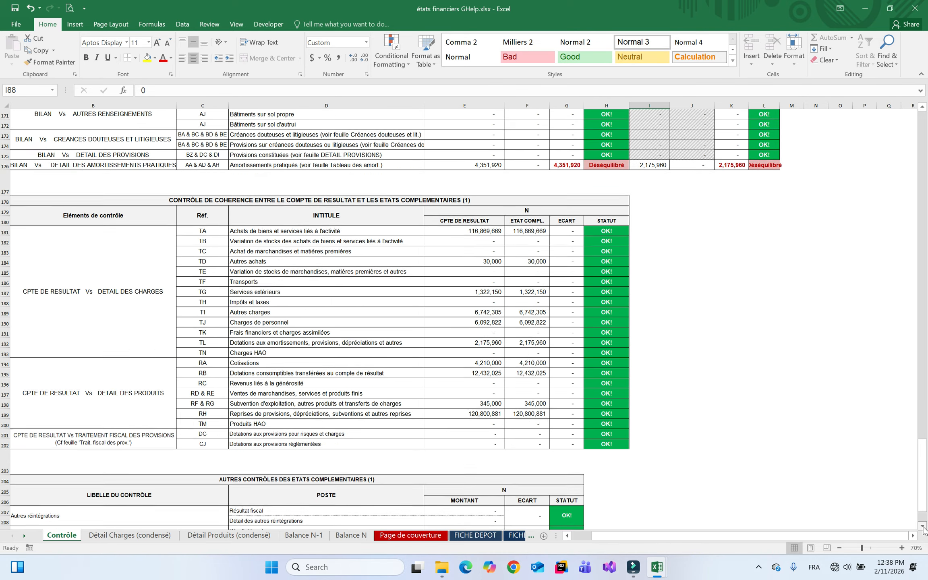
{"action": "scroll", "coordinate": [924, 528], "scroll_direction": "down", "scroll_amount": 2}
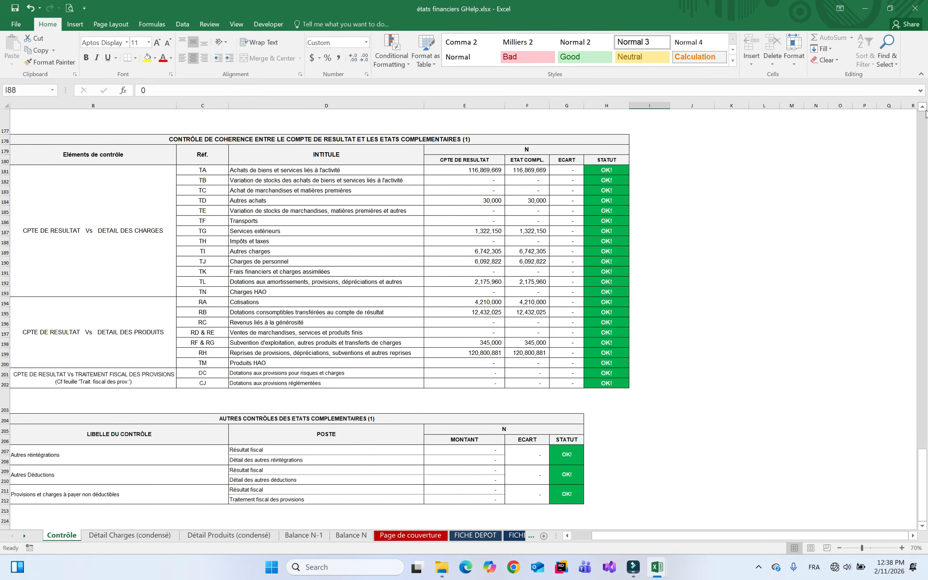
{"action": "scroll", "coordinate": [926, 113], "scroll_direction": "up", "scroll_amount": 8}
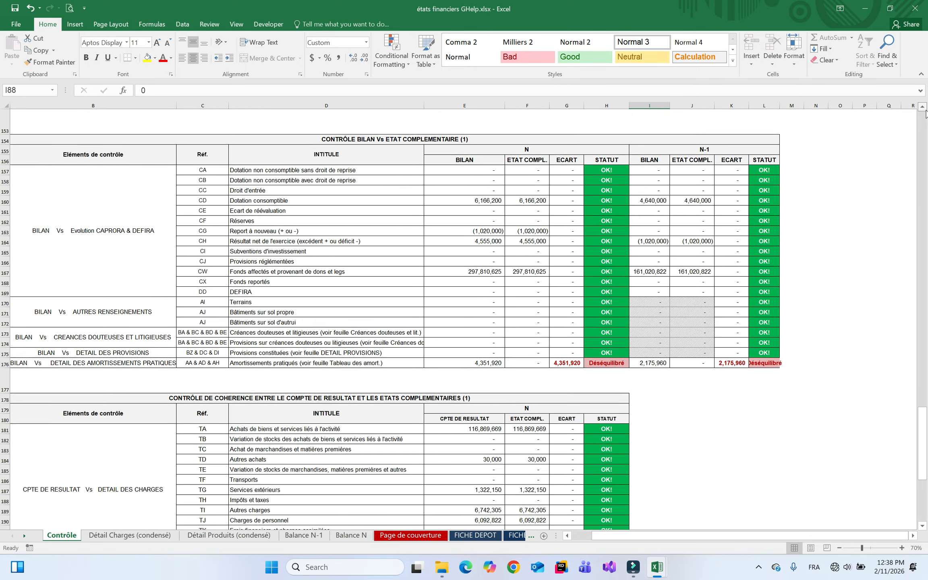
{"action": "scroll", "coordinate": [925, 112], "scroll_direction": "up", "scroll_amount": 1}
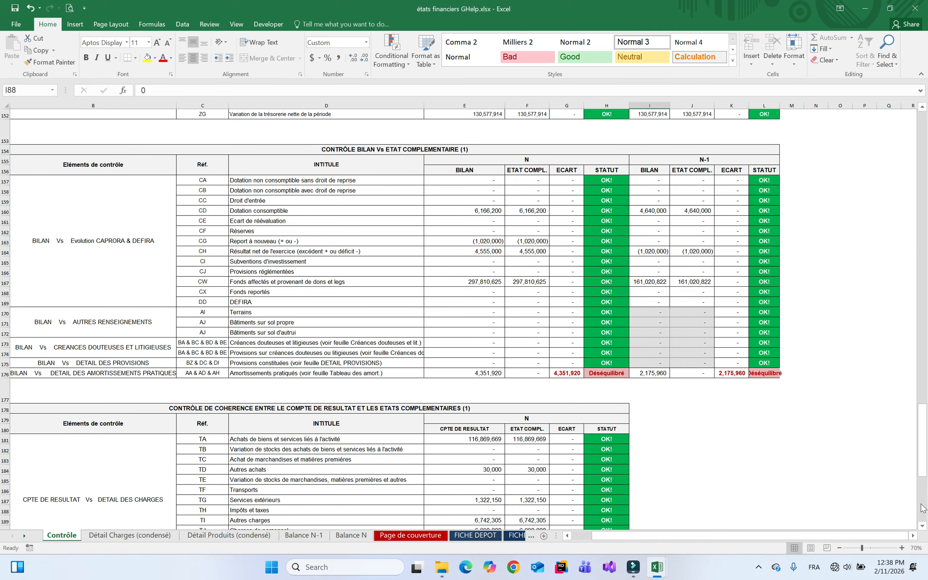
{"action": "scroll", "coordinate": [923, 526], "scroll_direction": "down", "scroll_amount": 7}
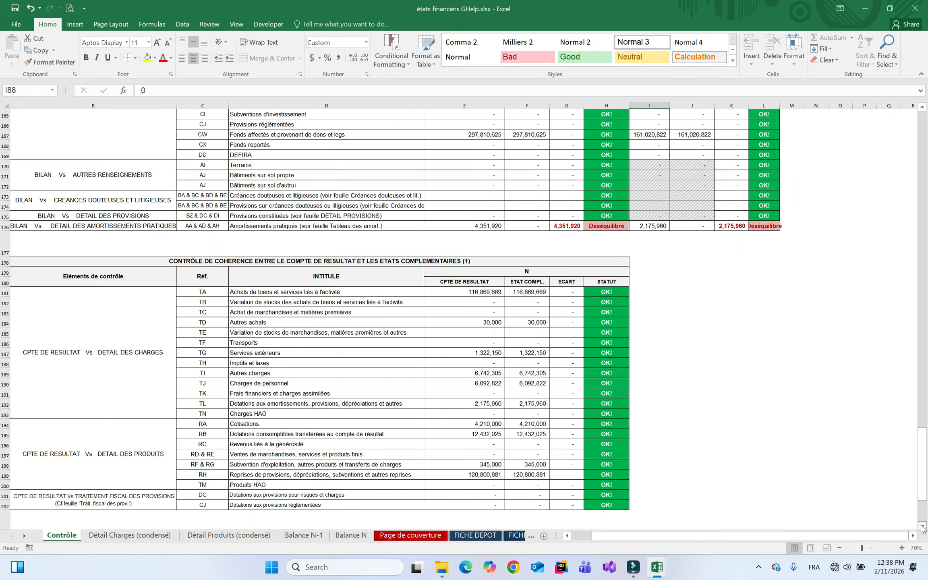
{"action": "scroll", "coordinate": [923, 526], "scroll_direction": "down", "scroll_amount": 1}
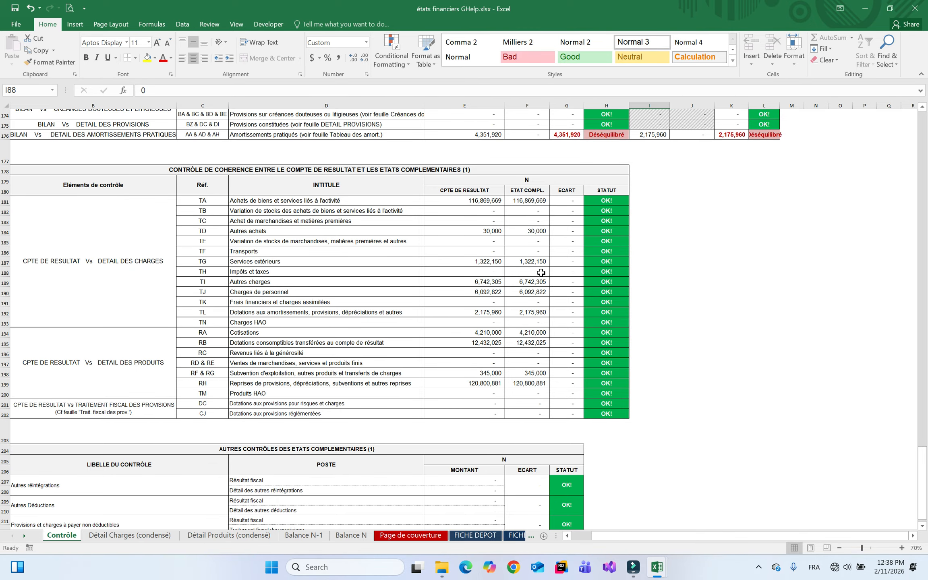
Switch to the Détail des charges_3 sheet from the list of all sheets
{"action": "right_click", "coordinate": [27, 536]}
{"action": "left_click_drag", "start_coordinate": [166, 394], "coordinate": [166, 477]}
{"action": "double_click", "coordinate": [51, 461]}
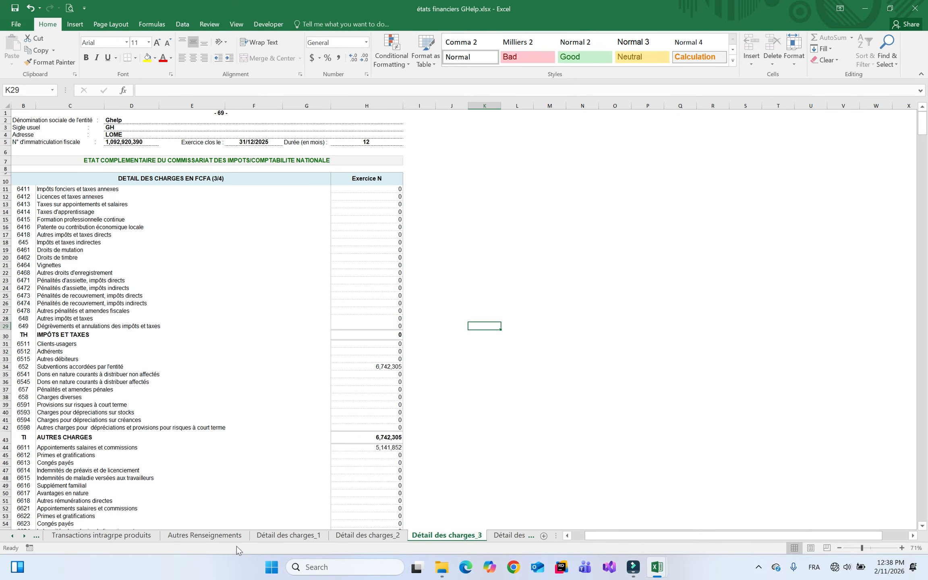
Switch to the Contrôle sheet and scroll down through its checks
{"action": "right_click", "coordinate": [18, 540]}
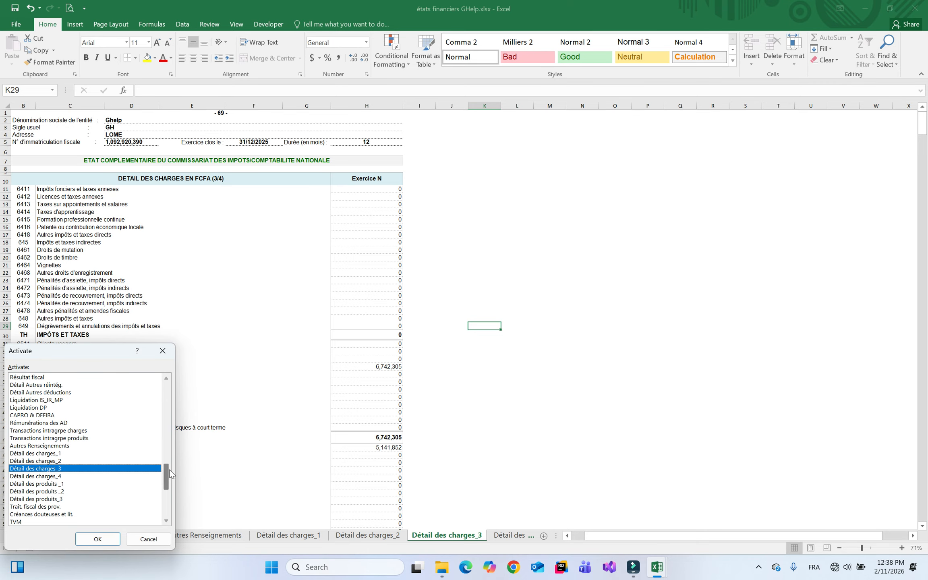
{"action": "left_click_drag", "start_coordinate": [166, 477], "coordinate": [159, 380]}
{"action": "double_click", "coordinate": [92, 378]}
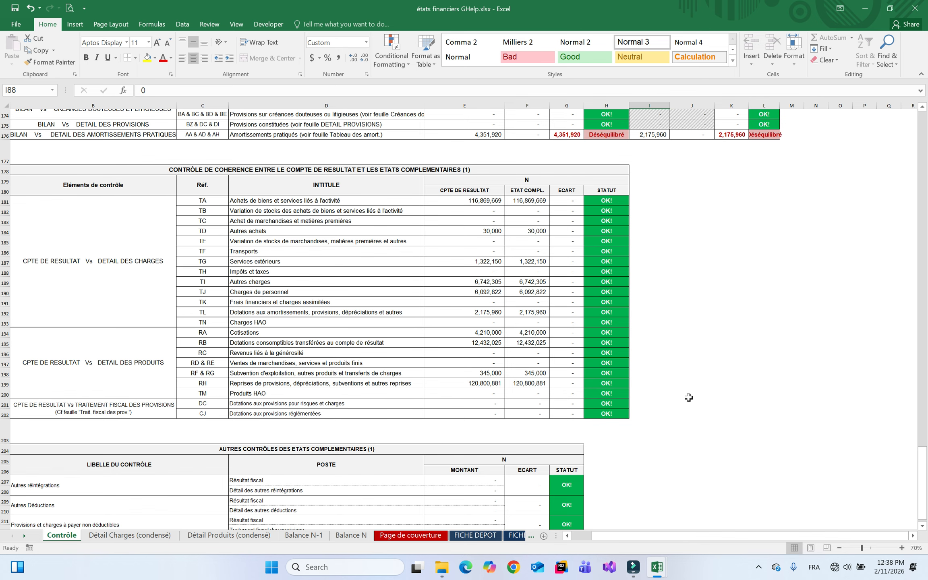
{"action": "scroll", "coordinate": [925, 533], "scroll_direction": "down", "scroll_amount": 3}
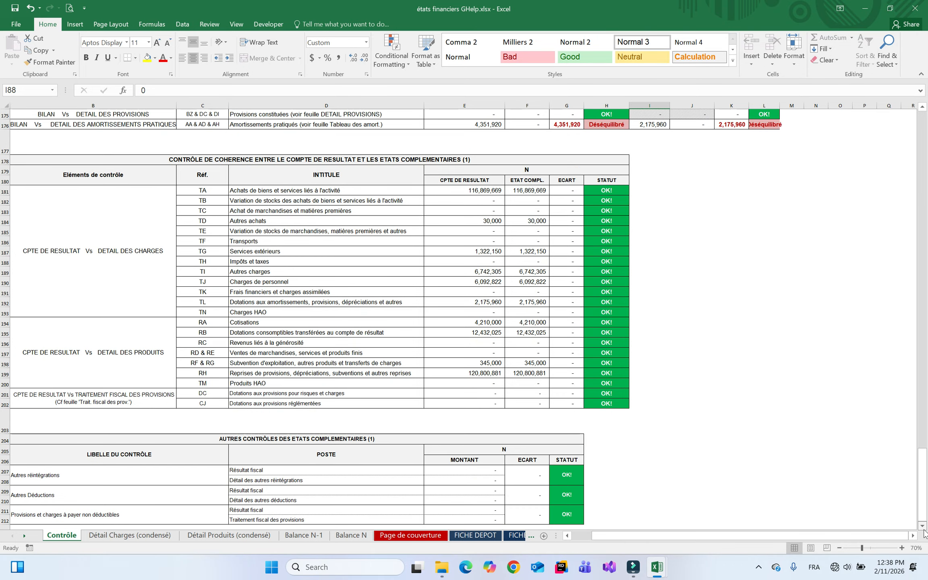
{"action": "scroll", "coordinate": [925, 534], "scroll_direction": "down", "scroll_amount": 1}
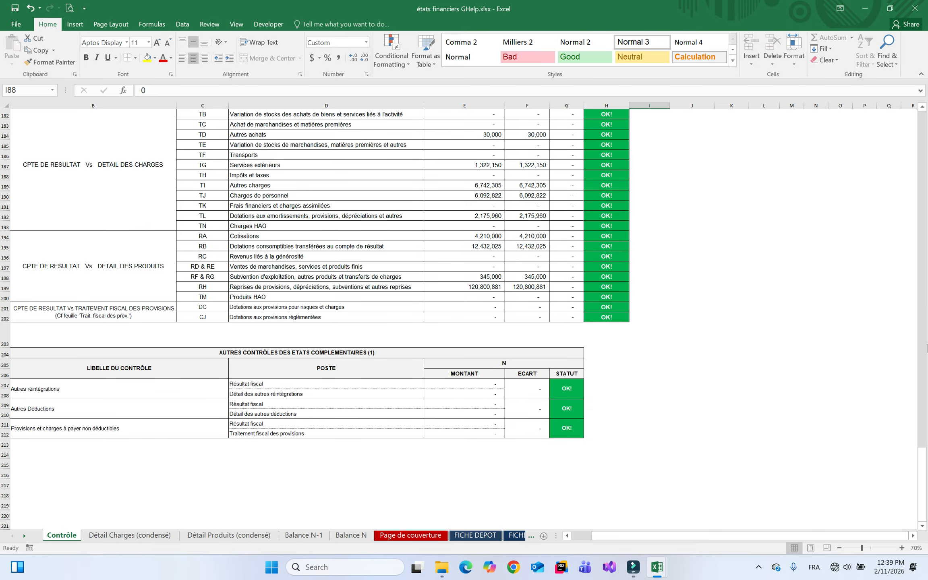
Page up and down through the Contrôle checks, ending on the autres contrôles reading OK!
{"action": "left_click", "coordinate": [923, 131]}
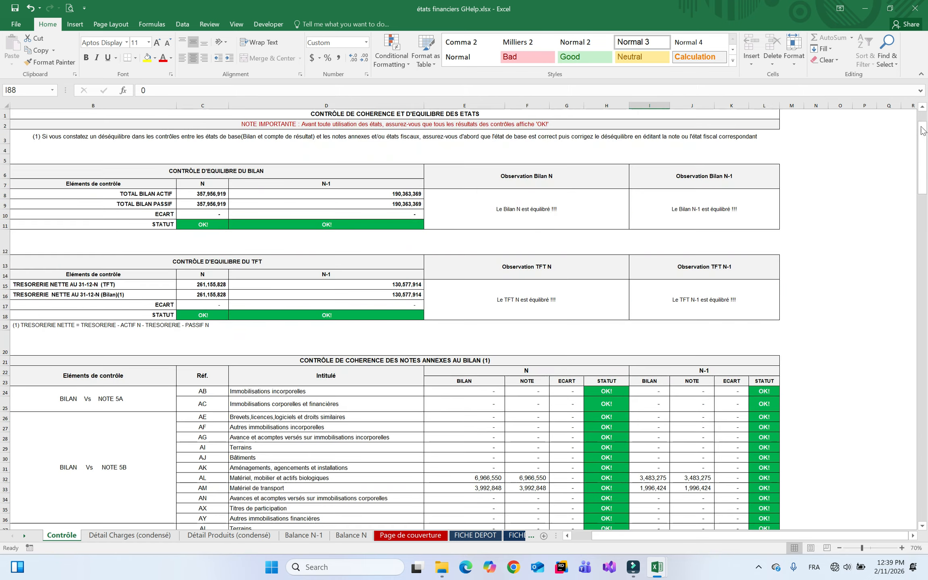
{"action": "left_click", "coordinate": [925, 254]}
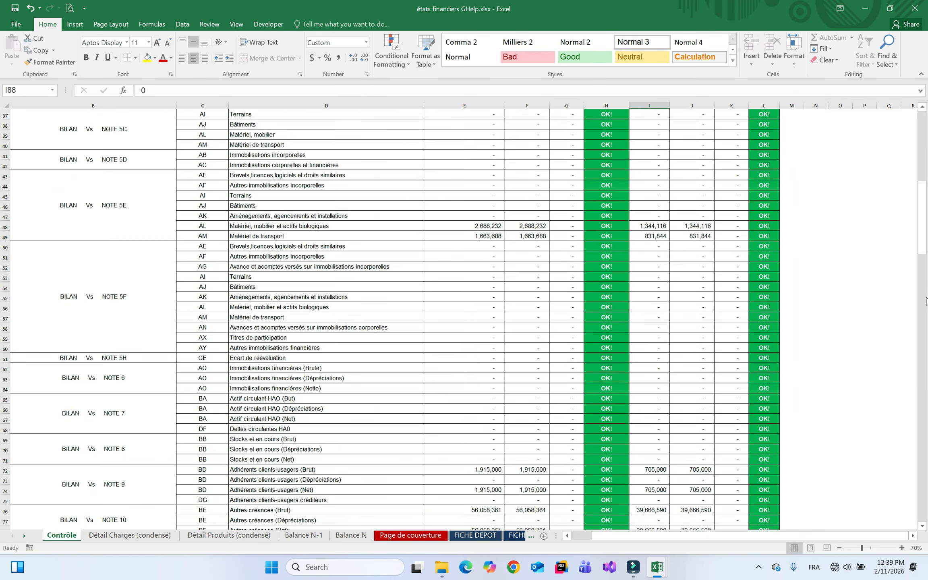
{"action": "left_click", "coordinate": [926, 278]}
{"action": "left_click", "coordinate": [925, 187]}
{"action": "left_click", "coordinate": [924, 177]}
{"action": "scroll", "coordinate": [440, 494], "scroll_direction": "down", "scroll_amount": 20}
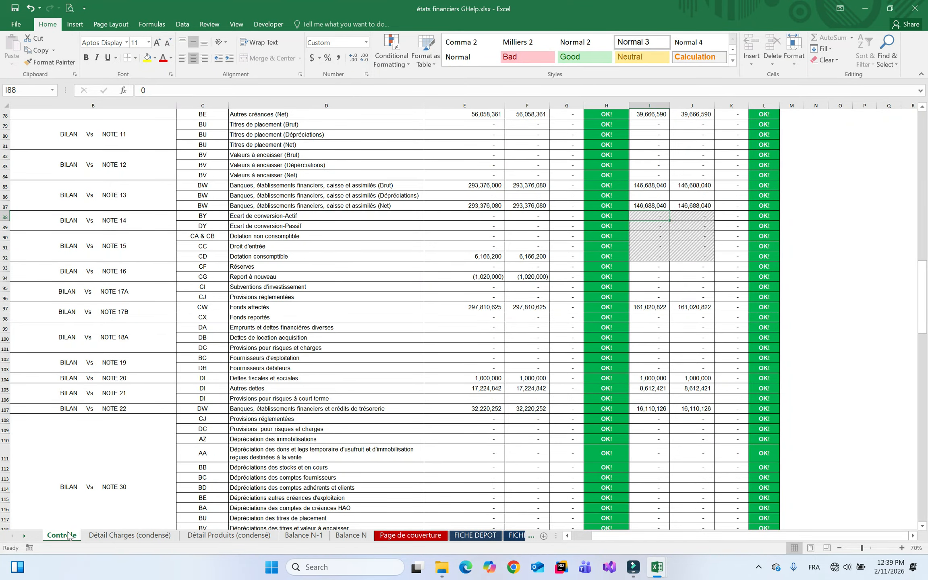
Compare the Détail Charges (condensé) and Détail Produits (condensé) sheets side by side
{"action": "left_click", "coordinate": [131, 538]}
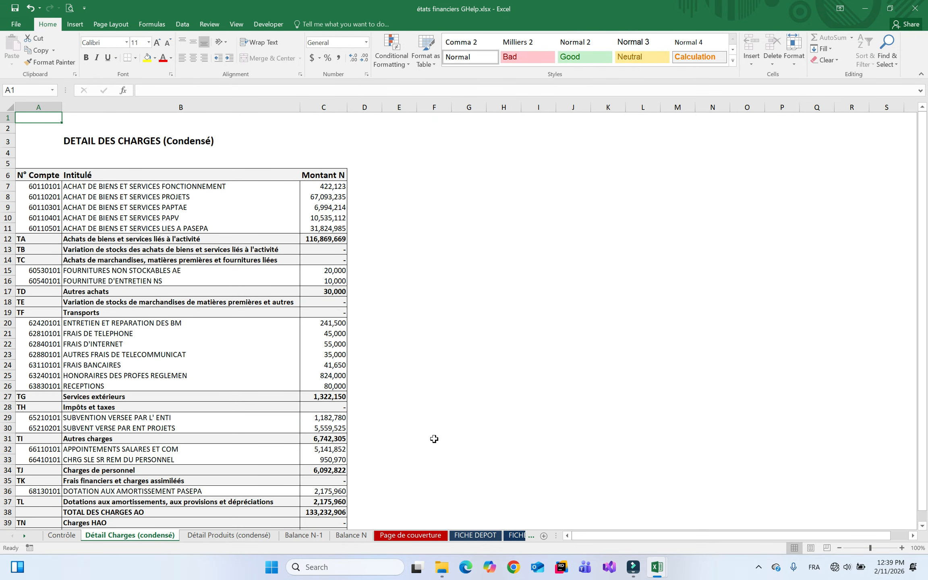
{"action": "left_click", "coordinate": [248, 536]}
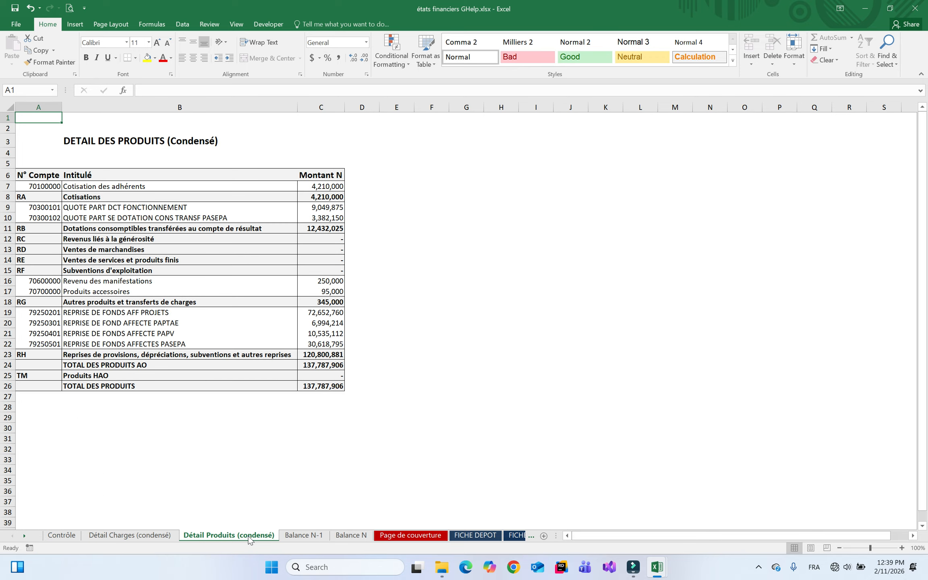
{"action": "left_click", "coordinate": [156, 537]}
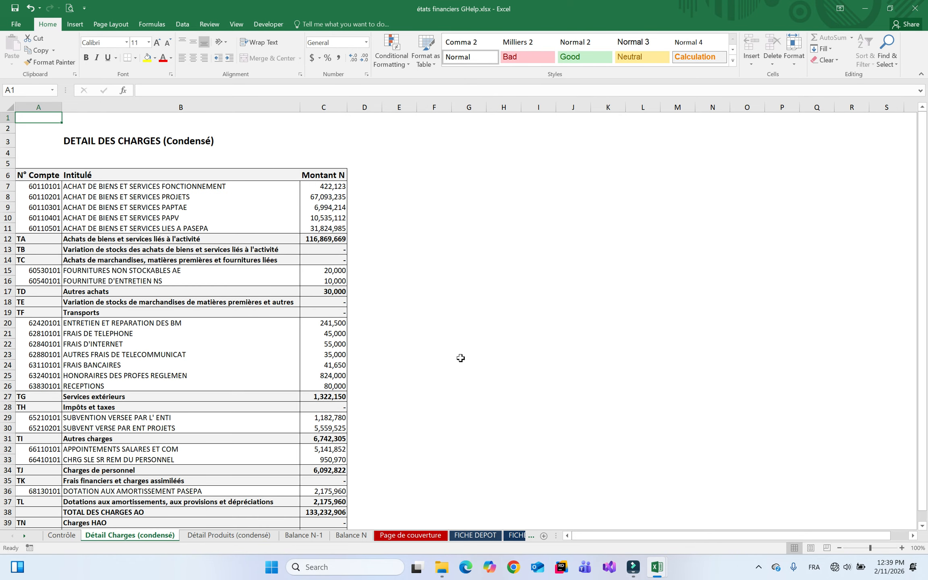
{"action": "left_click", "coordinate": [243, 535]}
{"action": "left_click", "coordinate": [153, 537]}
{"action": "left_click", "coordinate": [211, 536]}
{"action": "left_click", "coordinate": [161, 536]}
Review Détail des charges_1, then Détail des charges_2, _3 and _4
{"action": "right_click", "coordinate": [24, 535]}
{"action": "left_click_drag", "start_coordinate": [168, 398], "coordinate": [162, 486]}
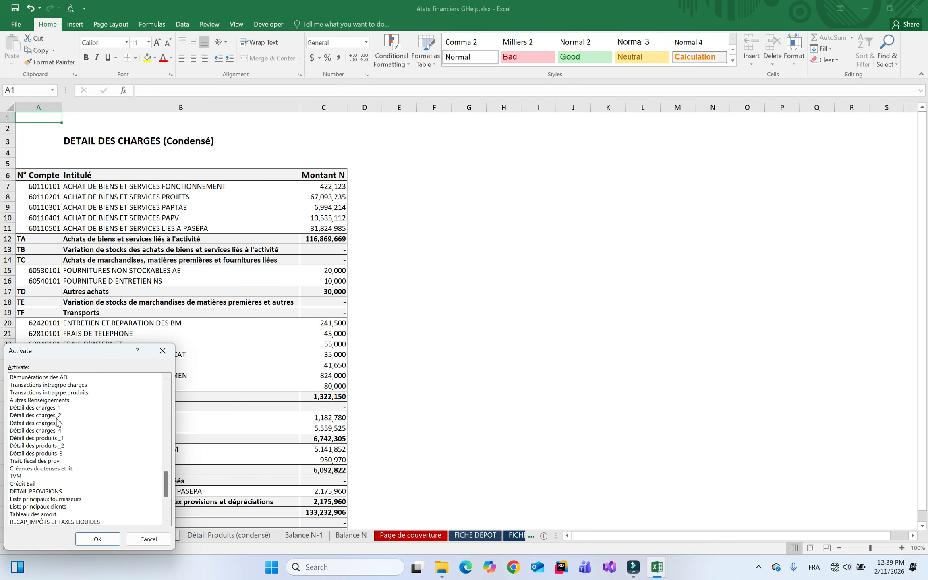
{"action": "double_click", "coordinate": [48, 407]}
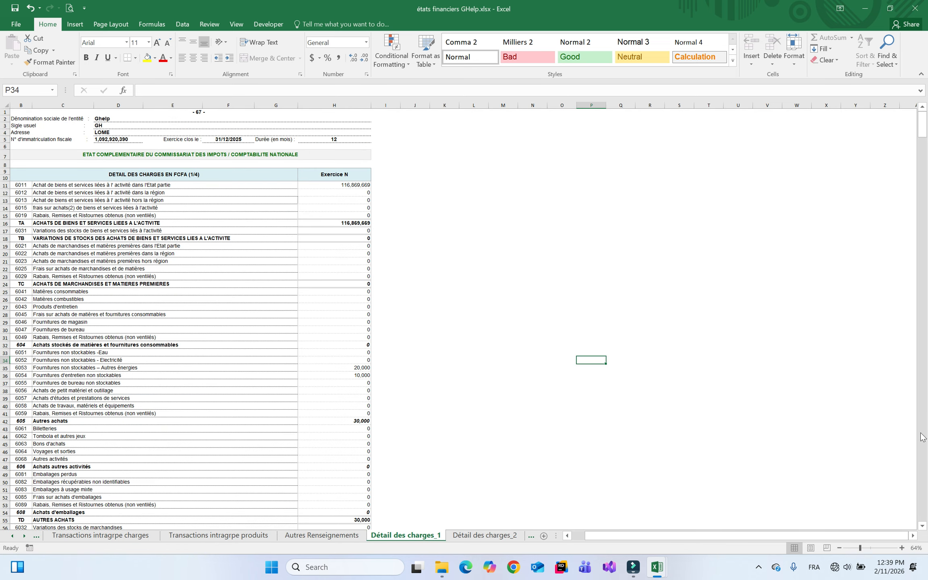
{"action": "left_click", "coordinate": [923, 437]}
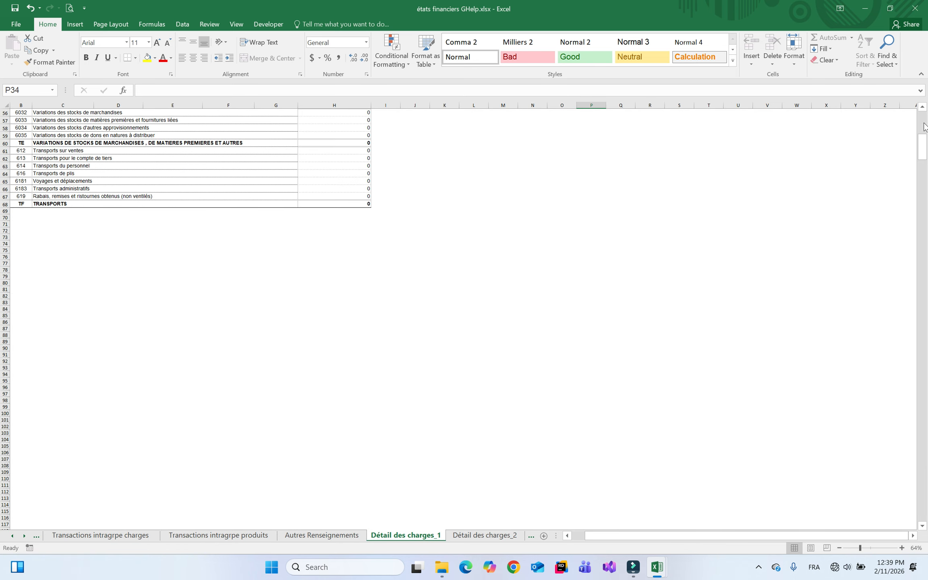
{"action": "left_click", "coordinate": [923, 126]}
{"action": "left_click", "coordinate": [515, 538]}
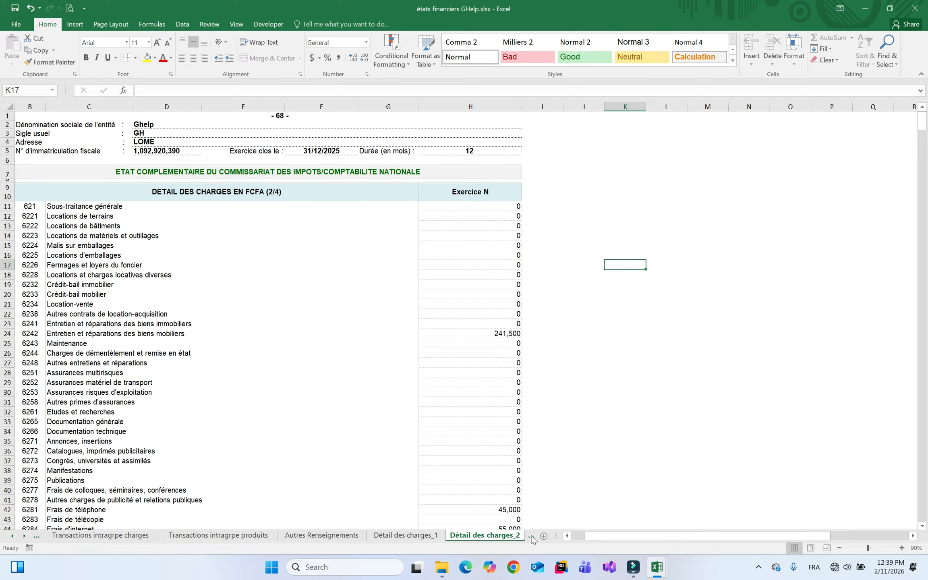
{"action": "left_click", "coordinate": [534, 537]}
{"action": "left_click", "coordinate": [517, 537]}
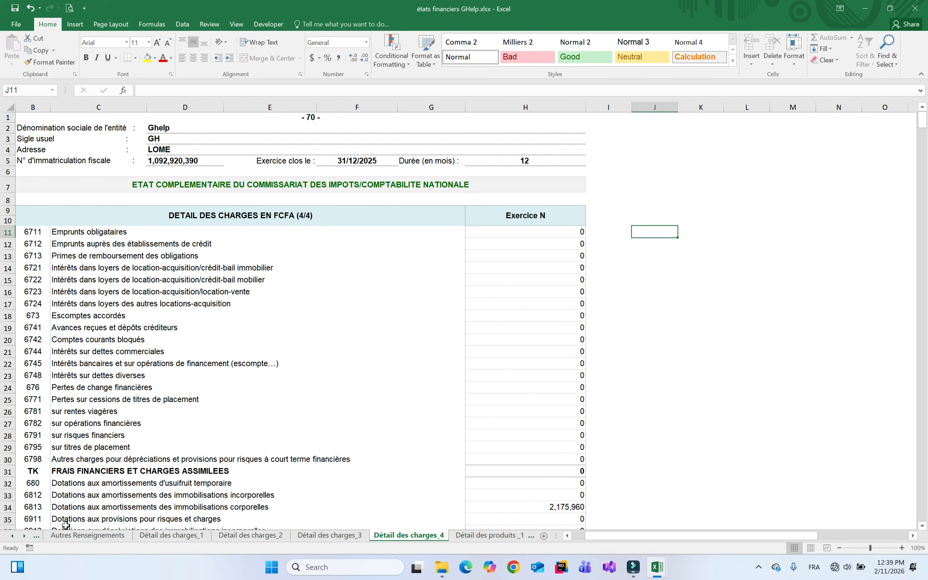
Return to Détail Charges (condensé), scroll it, then view Détail Produits (condensé)
{"action": "right_click", "coordinate": [23, 537]}
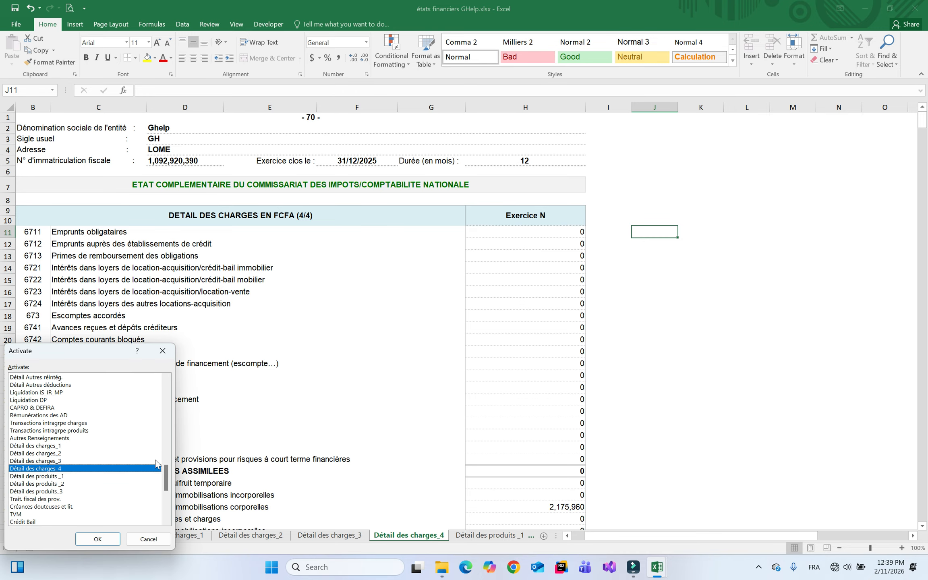
{"action": "left_click_drag", "start_coordinate": [166, 480], "coordinate": [168, 384]}
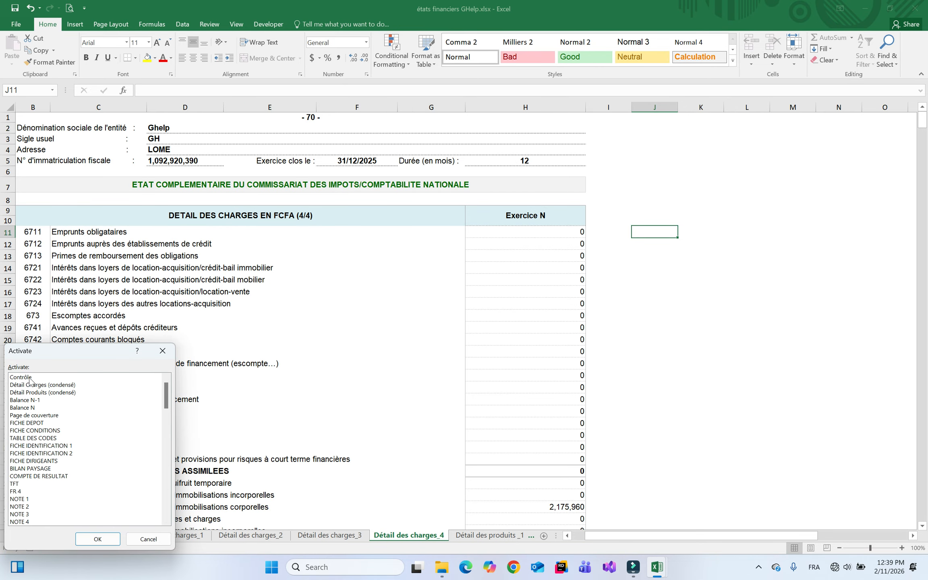
{"action": "double_click", "coordinate": [58, 386]}
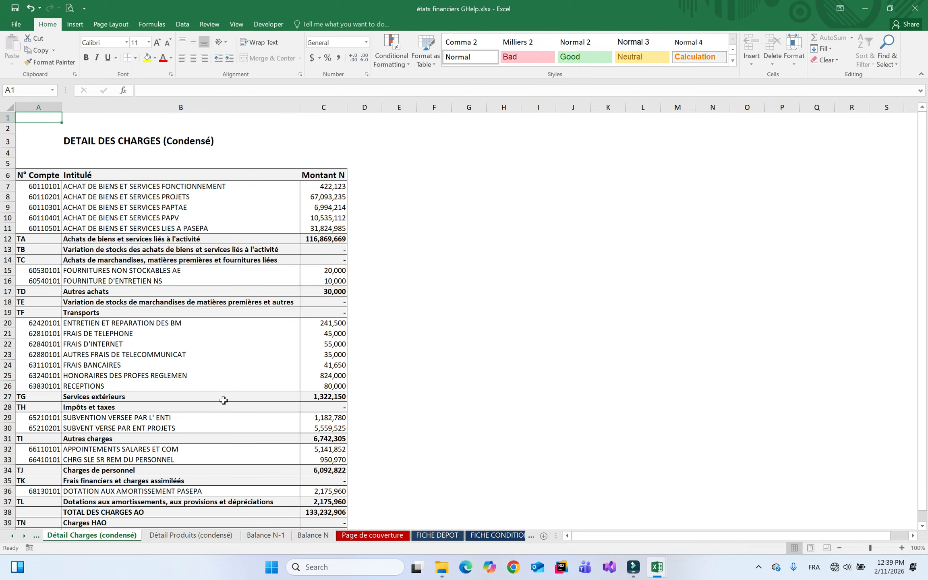
{"action": "scroll", "coordinate": [746, 505], "scroll_direction": "down", "scroll_amount": 4}
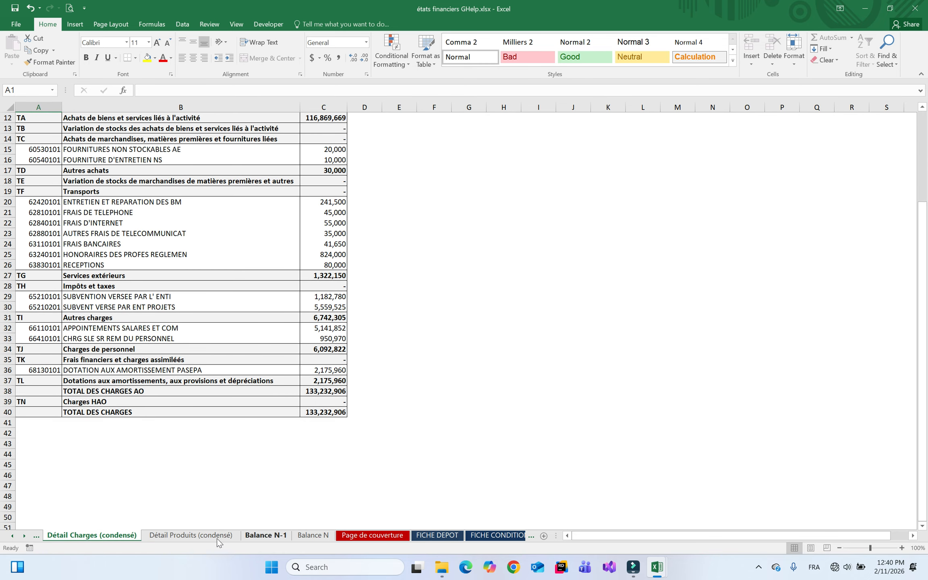
{"action": "left_click", "coordinate": [192, 537]}
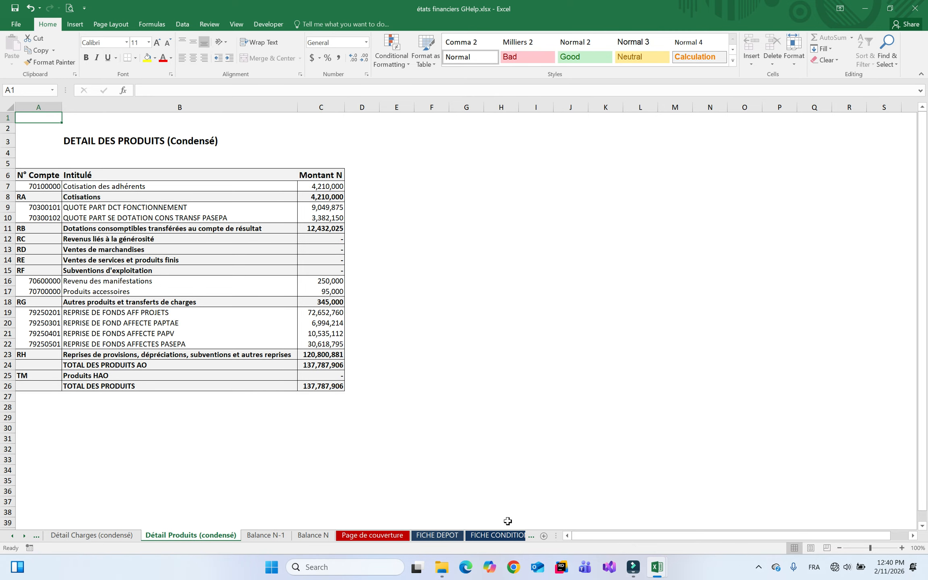
Show the BILAN PAYSAGE totals, actif and passif both 357,956,919 for 2025
{"action": "left_click", "coordinate": [22, 535]}
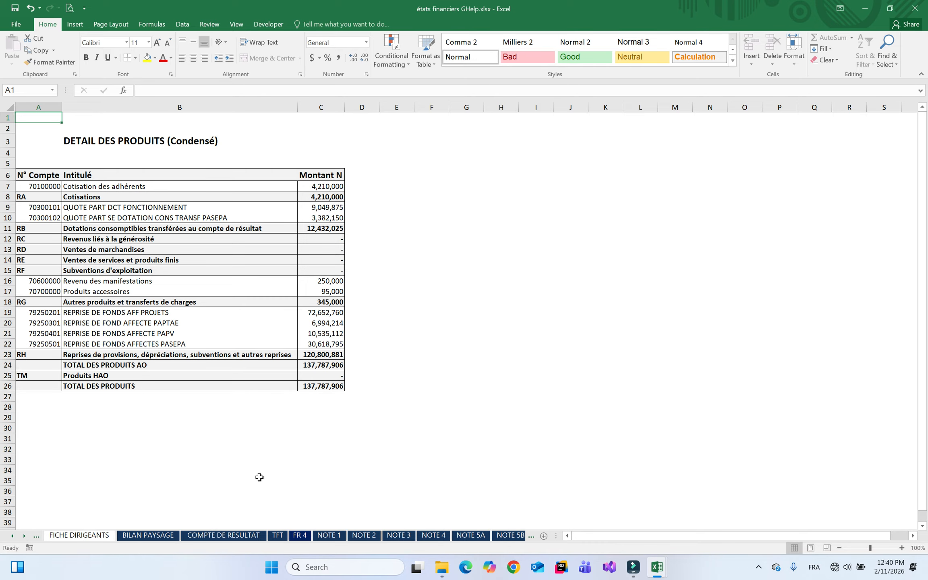
{"action": "left_click", "coordinate": [152, 535]}
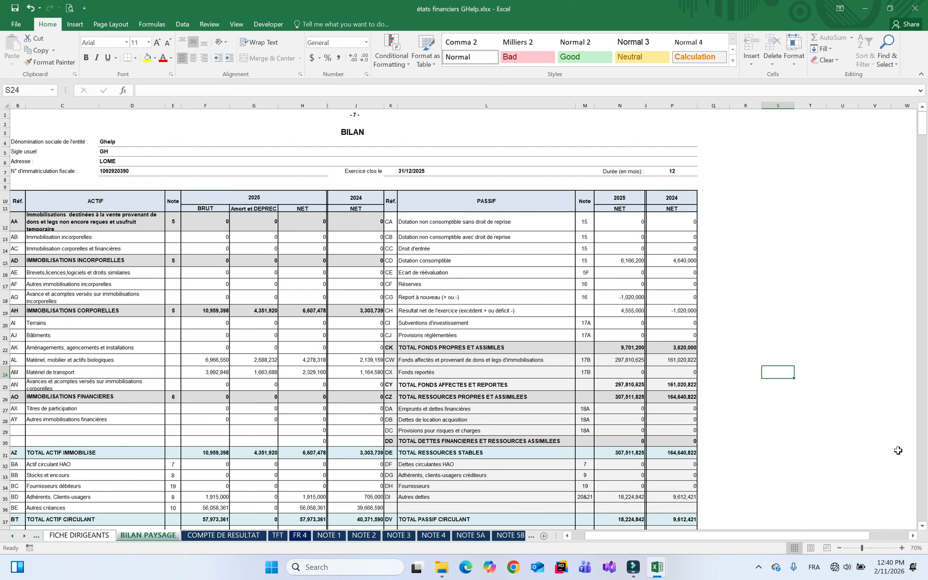
{"action": "left_click", "coordinate": [921, 525]}
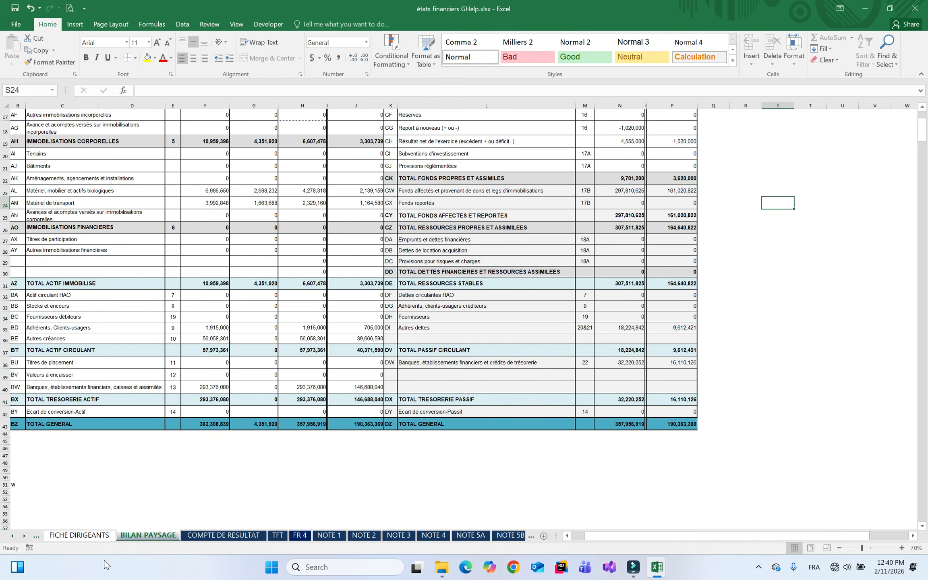
Review the COMPTE DE RESULTAT sheet and the TFT cash-flow statement down to its end
{"action": "left_click", "coordinate": [225, 536]}
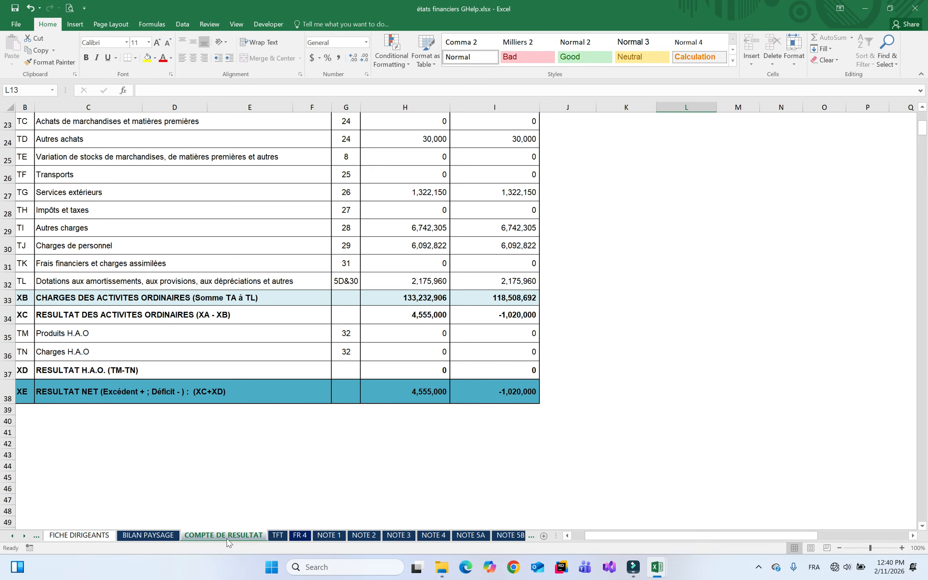
{"action": "scroll", "coordinate": [924, 118], "scroll_direction": "up", "scroll_amount": 8}
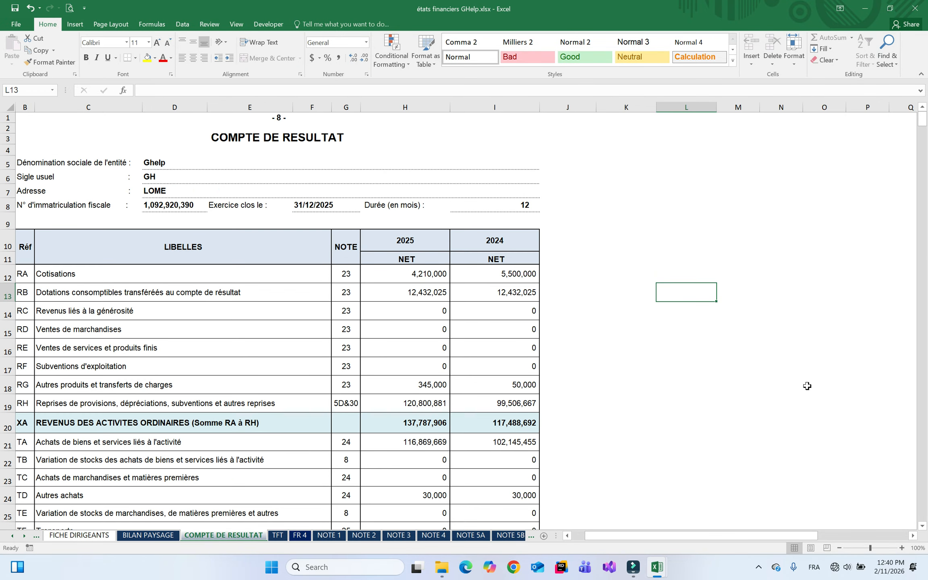
{"action": "scroll", "coordinate": [922, 116], "scroll_direction": "down", "scroll_amount": 8}
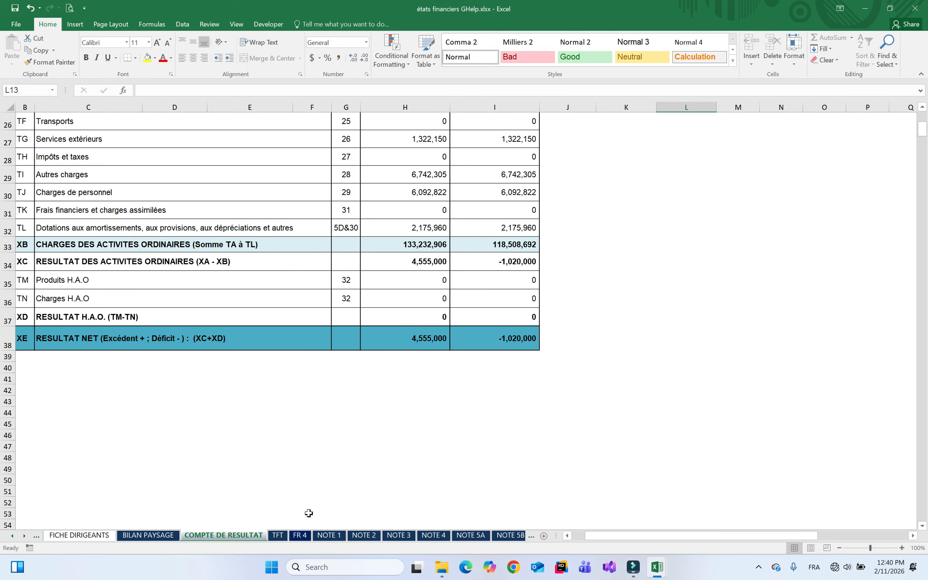
{"action": "left_click", "coordinate": [277, 536]}
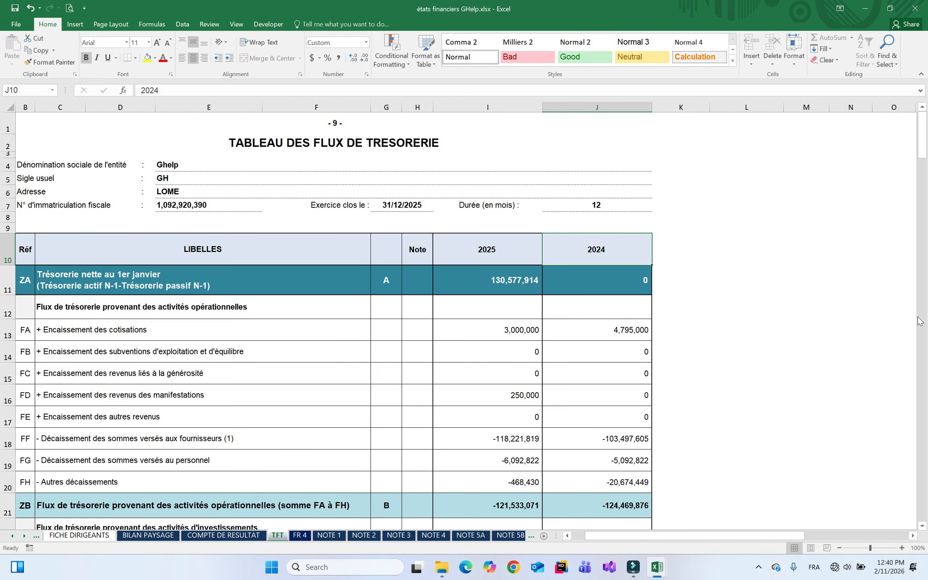
{"action": "scroll", "coordinate": [919, 321], "scroll_direction": "down", "scroll_amount": 7}
{"action": "left_click", "coordinate": [922, 420]}
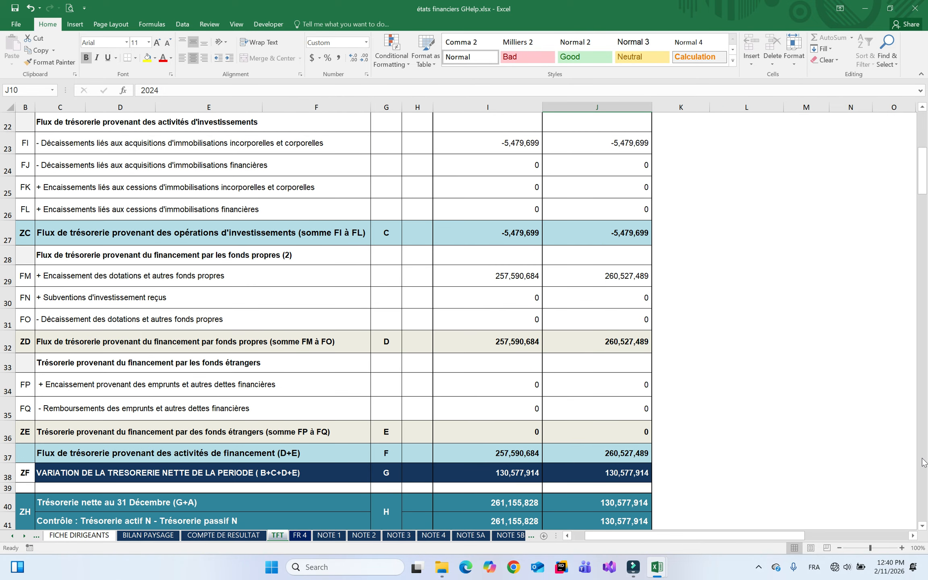
{"action": "scroll", "coordinate": [923, 130], "scroll_direction": "up", "scroll_amount": 1}
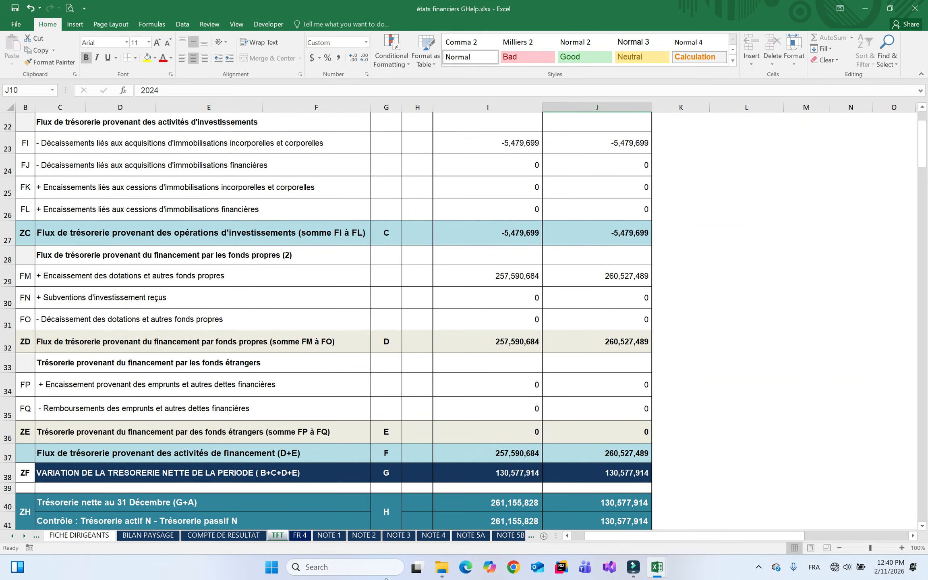
Review NOTE 1, NOTE 5A and the fixed-asset notes 5B through 5H
{"action": "left_click", "coordinate": [329, 535]}
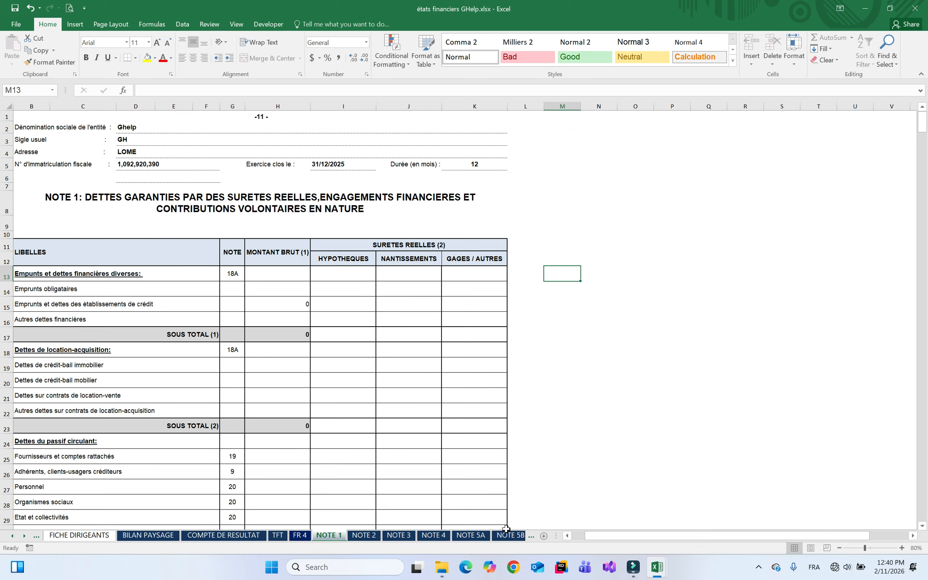
{"action": "left_click", "coordinate": [486, 536]}
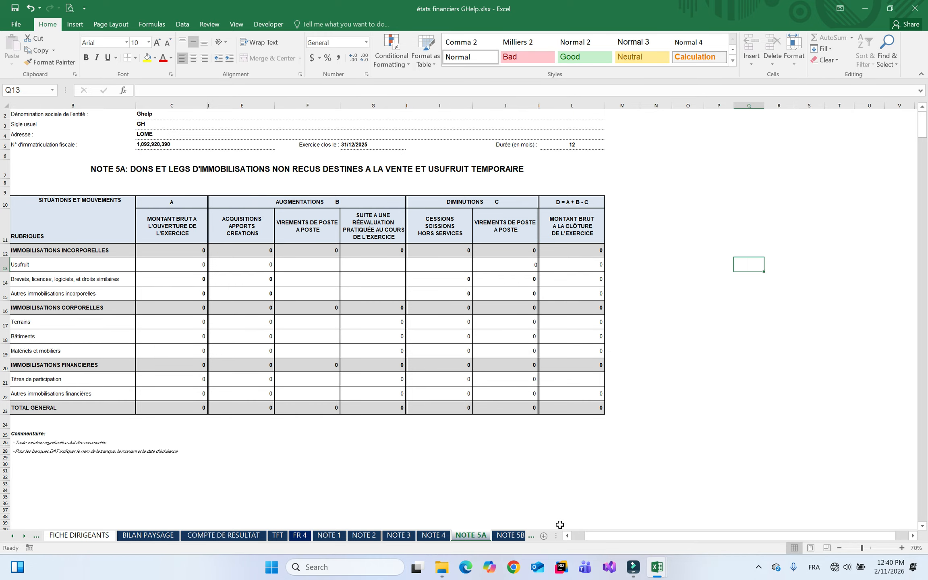
{"action": "left_click", "coordinate": [518, 537]}
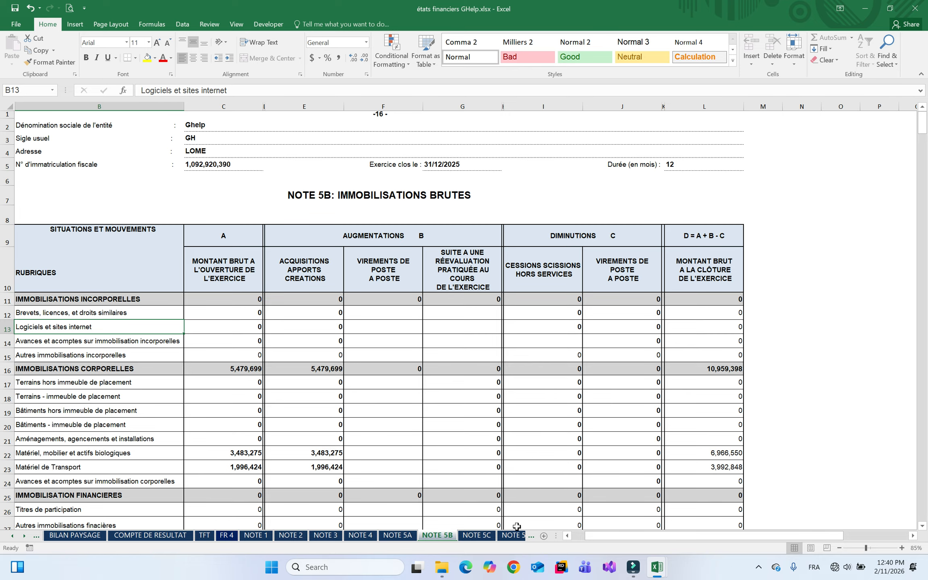
{"action": "left_click", "coordinate": [496, 536]}
{"action": "left_click", "coordinate": [503, 536]}
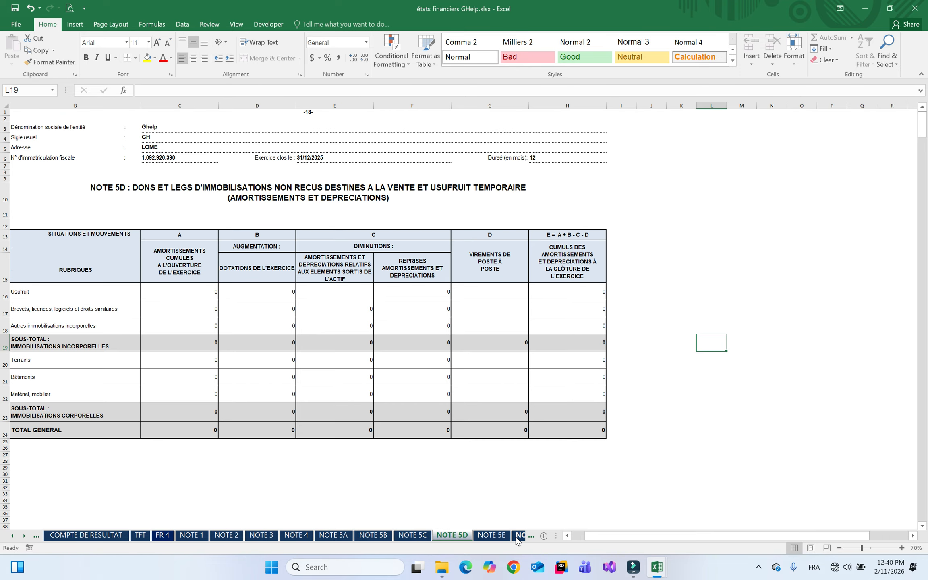
{"action": "left_click", "coordinate": [505, 537]}
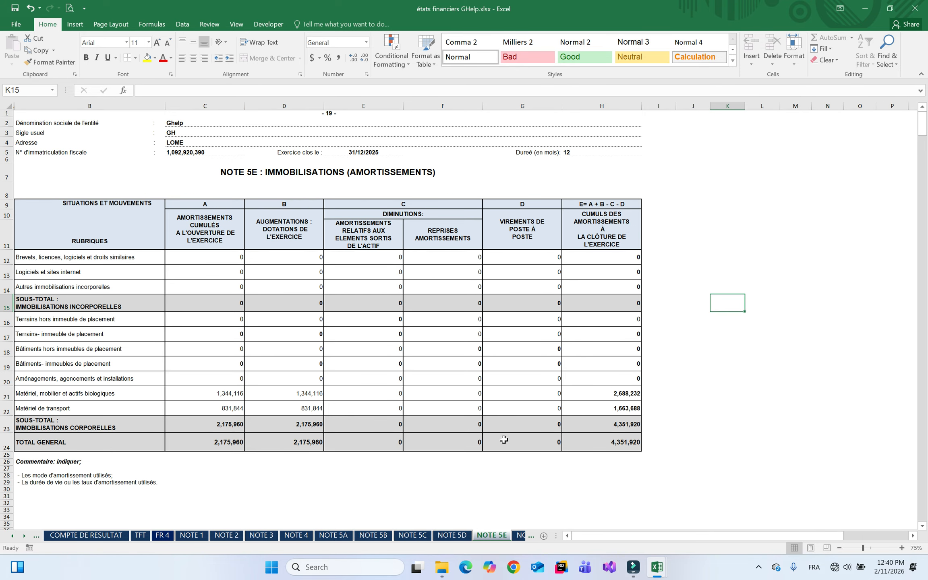
{"action": "left_click", "coordinate": [520, 536]}
{"action": "left_click", "coordinate": [510, 537]}
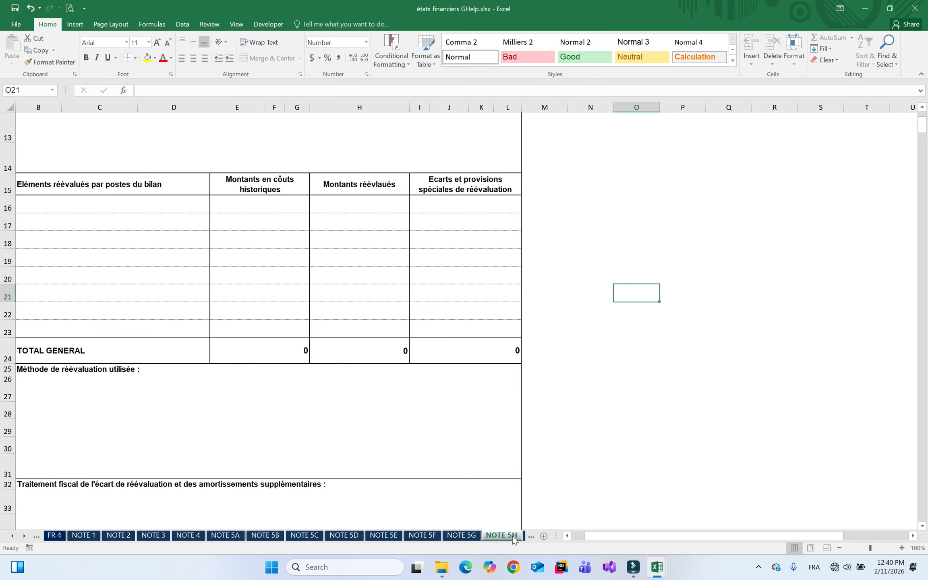
Move through NOTE 6, 7 and 8 to NOTE 9 on member and client receivables
{"action": "left_click", "coordinate": [531, 537]}
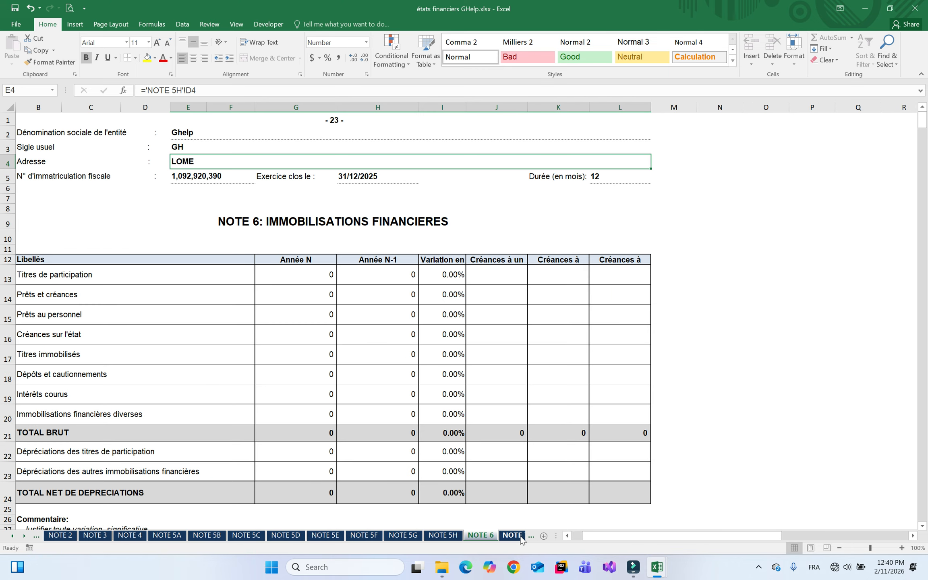
{"action": "left_click", "coordinate": [521, 537]}
{"action": "left_click", "coordinate": [520, 537]}
{"action": "left_click", "coordinate": [519, 537]}
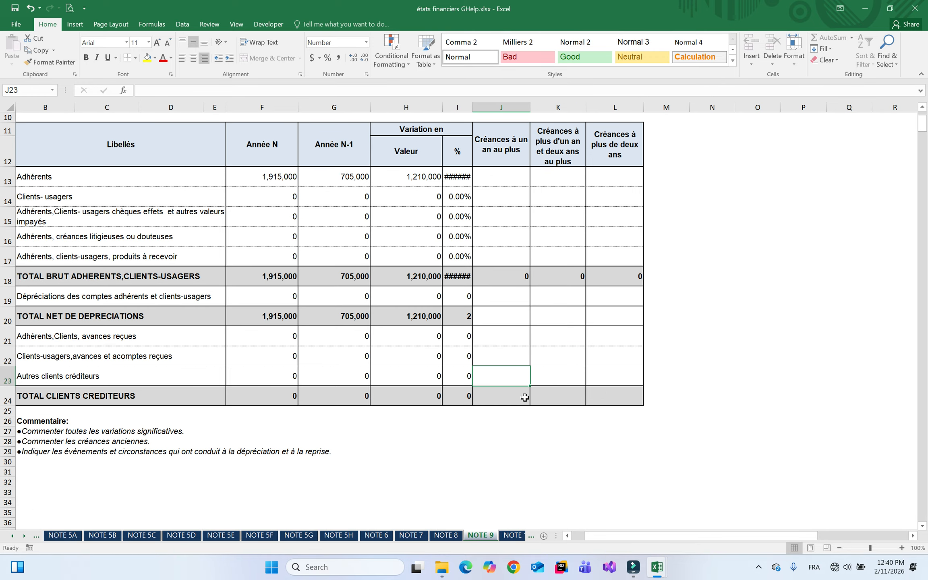
Check NOTE 21 from the sheet list, then NOTE 22, 23 and 24
{"action": "right_click", "coordinate": [30, 536]}
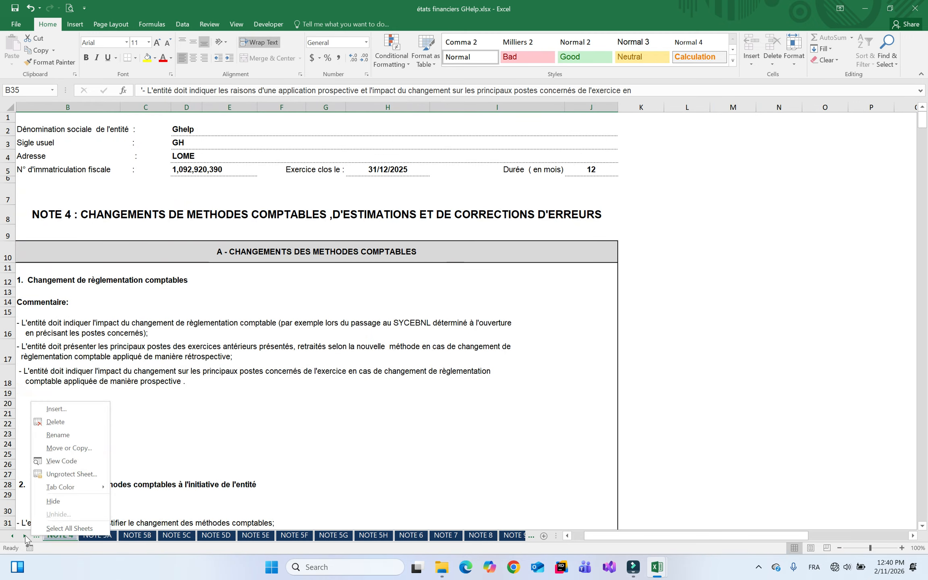
{"action": "right_click", "coordinate": [25, 536]}
{"action": "left_click_drag", "start_coordinate": [164, 404], "coordinate": [169, 439]}
{"action": "double_click", "coordinate": [47, 469]}
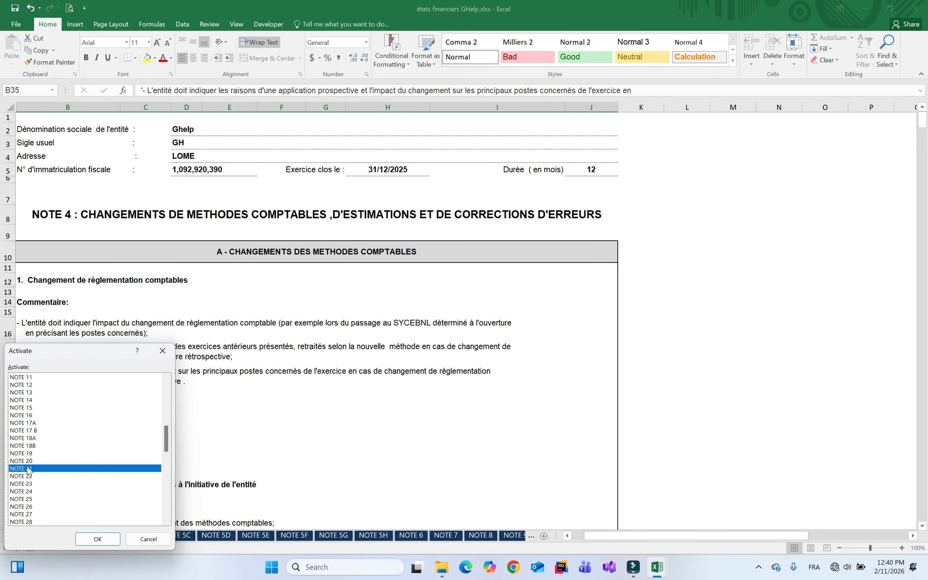
{"action": "left_click", "coordinate": [513, 536]}
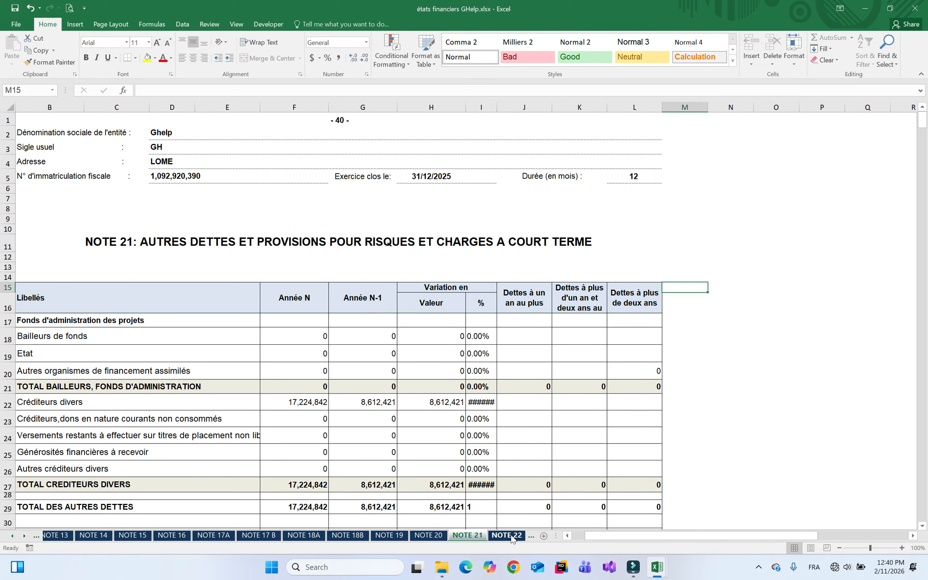
{"action": "left_click", "coordinate": [508, 536]}
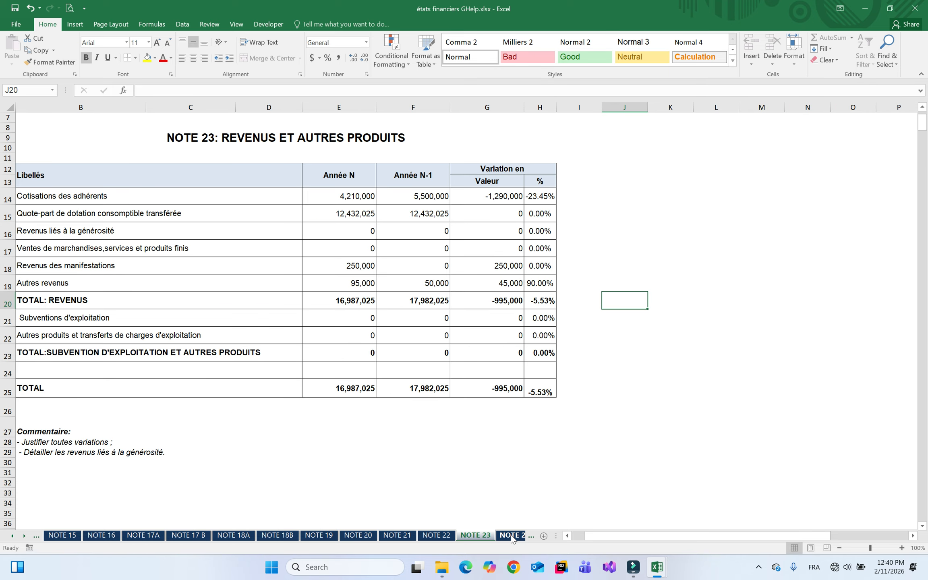
{"action": "left_click", "coordinate": [511, 537]}
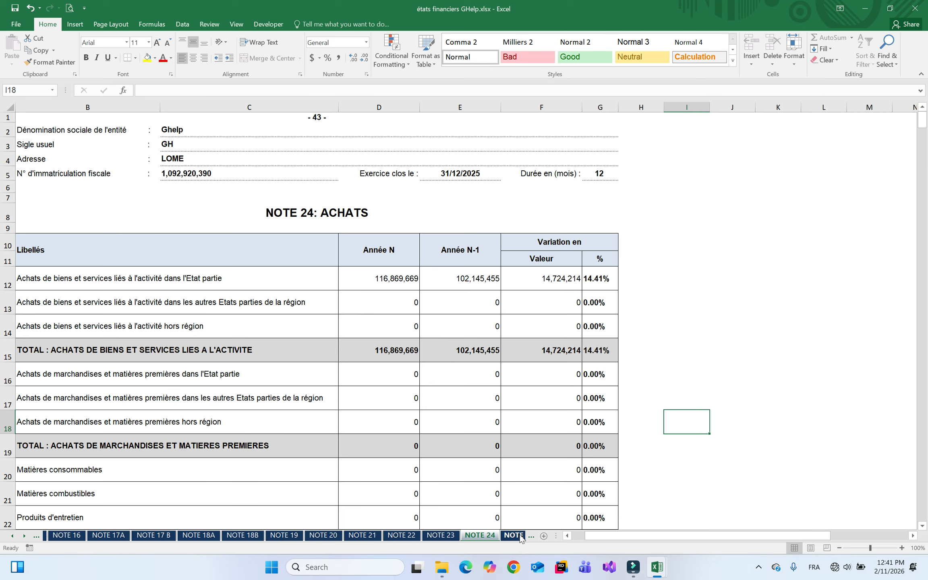
Check NOTE 33's financial indicators in Normal view, down to the cash-flow analysis rows
{"action": "right_click", "coordinate": [16, 538]}
{"action": "left_click_drag", "start_coordinate": [168, 443], "coordinate": [168, 470]}
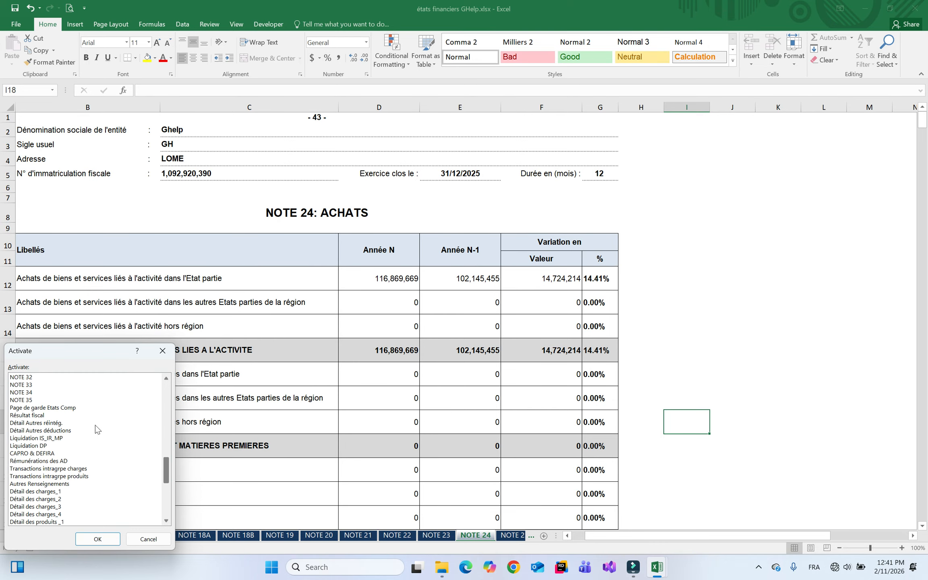
{"action": "double_click", "coordinate": [21, 385]}
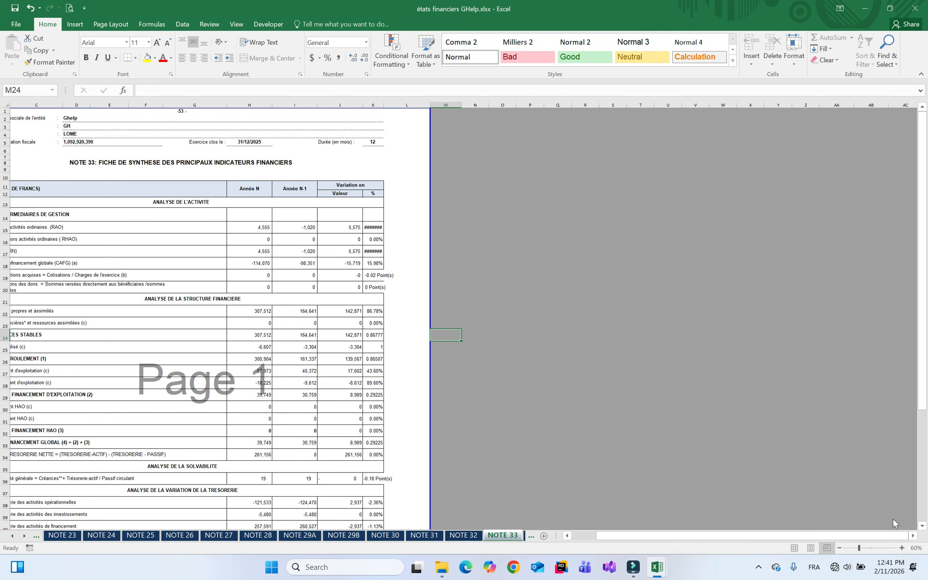
{"action": "left_click", "coordinate": [902, 548]}
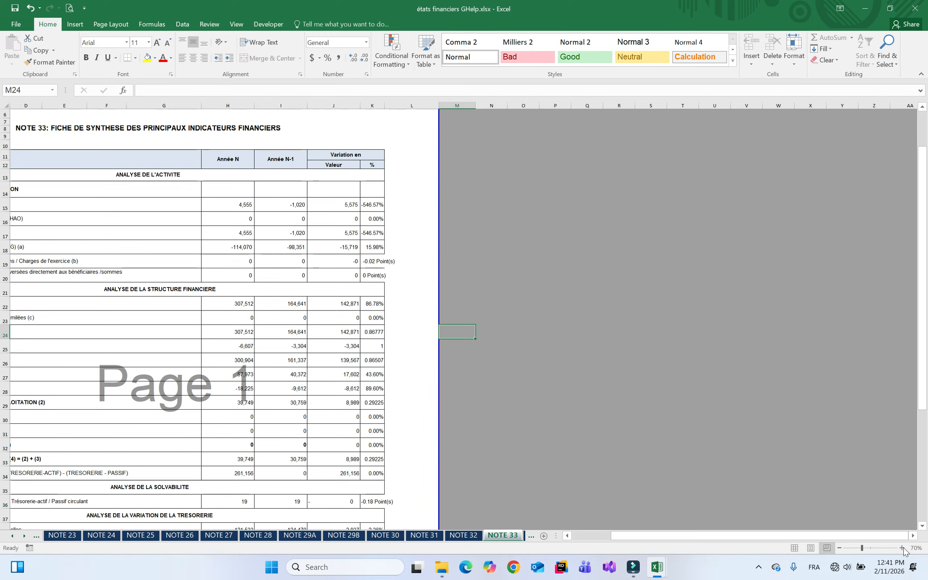
{"action": "left_click", "coordinate": [795, 548]}
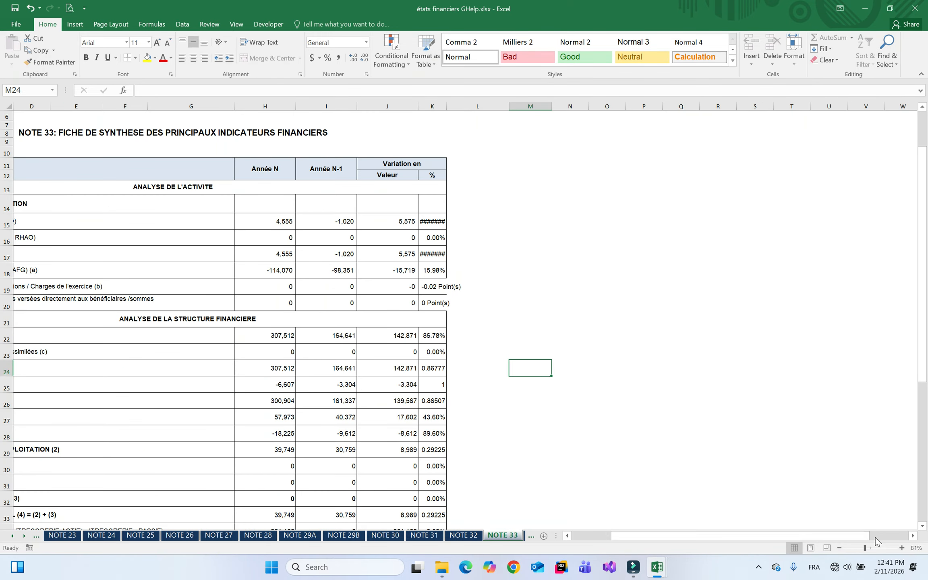
{"action": "left_click", "coordinate": [922, 498]}
Open the Résultat fiscal sheet from the list of all sheets
{"action": "right_click", "coordinate": [23, 537]}
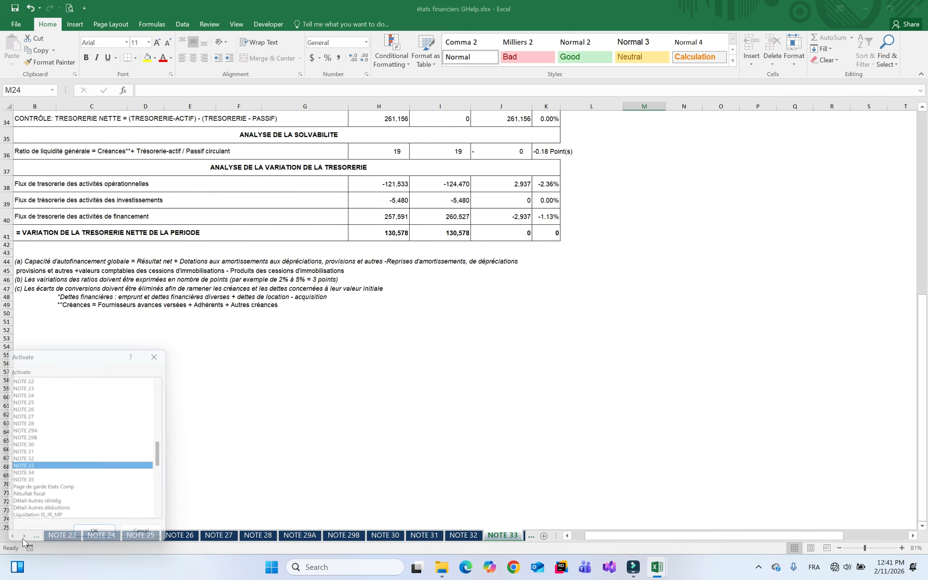
{"action": "left_click_drag", "start_coordinate": [170, 451], "coordinate": [171, 477]}
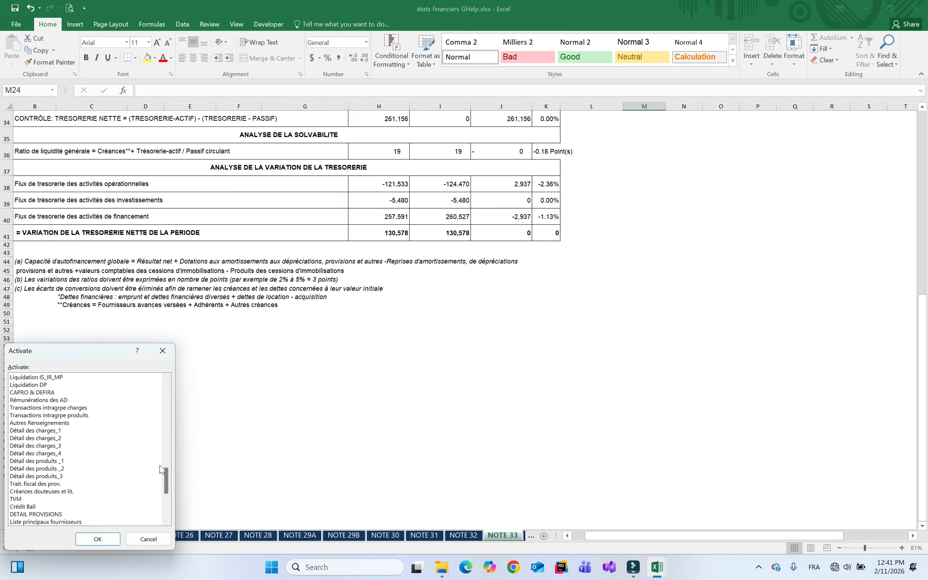
{"action": "left_click_drag", "start_coordinate": [165, 474], "coordinate": [165, 462]}
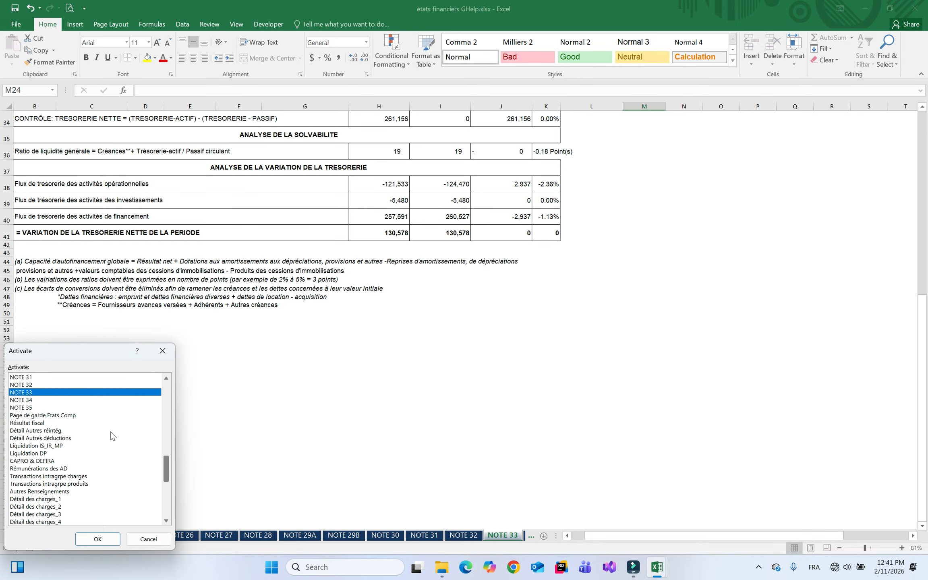
{"action": "double_click", "coordinate": [41, 423]}
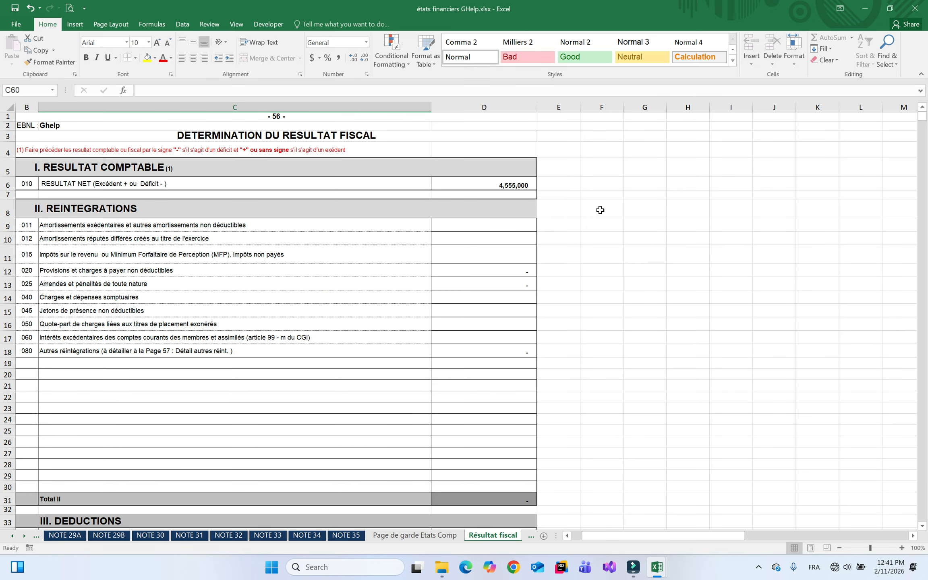
Check the Résultat fiscal totals, Détail Autres réintég., and Détail des produits_3 income totals
{"action": "left_click", "coordinate": [923, 444]}
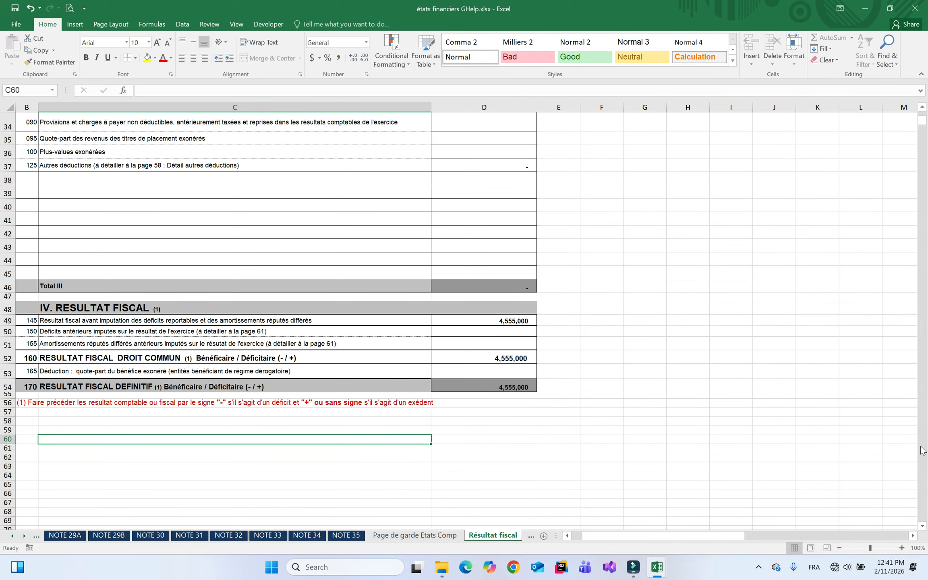
{"action": "left_click", "coordinate": [531, 536]}
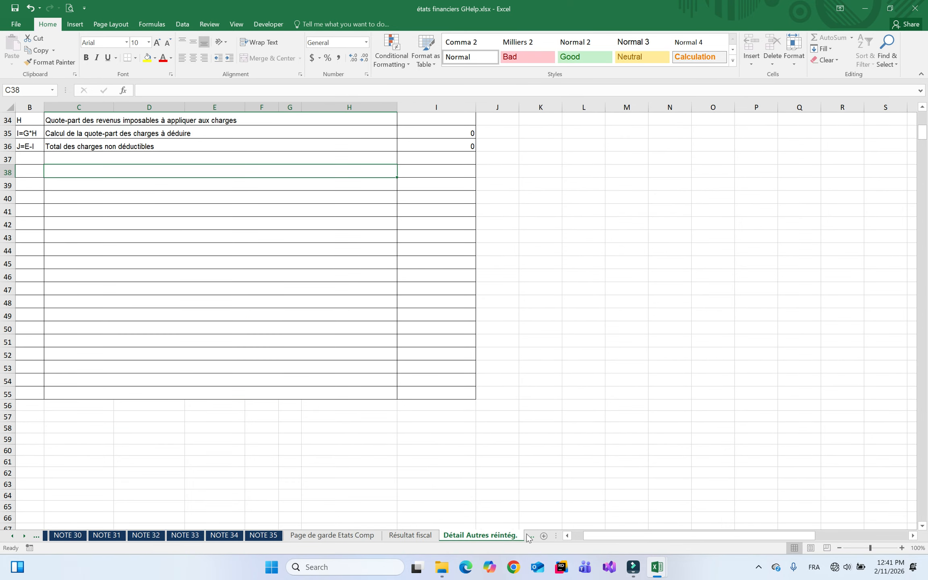
{"action": "right_click", "coordinate": [15, 536]}
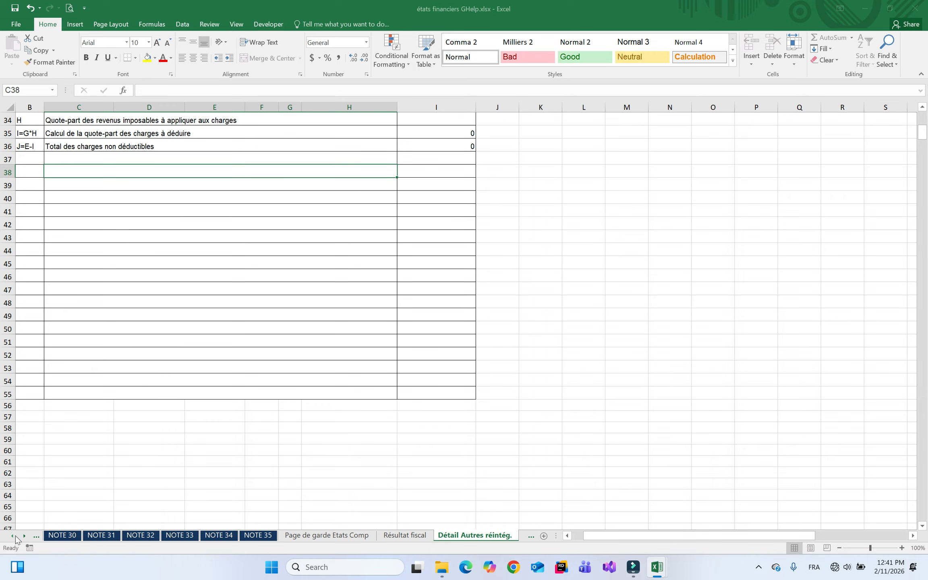
{"action": "left_click_drag", "start_coordinate": [165, 472], "coordinate": [170, 495]}
{"action": "double_click", "coordinate": [54, 423]}
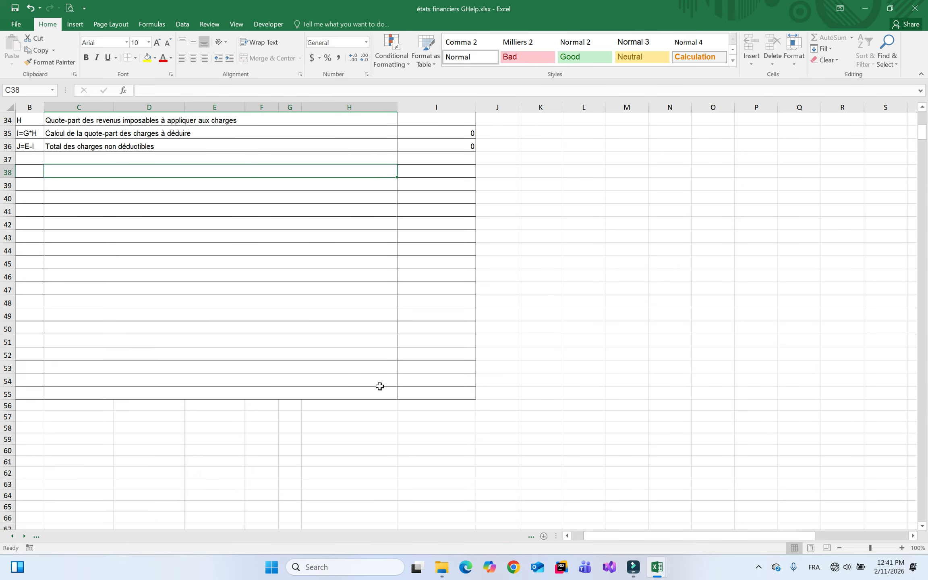
{"action": "left_click", "coordinate": [924, 427]}
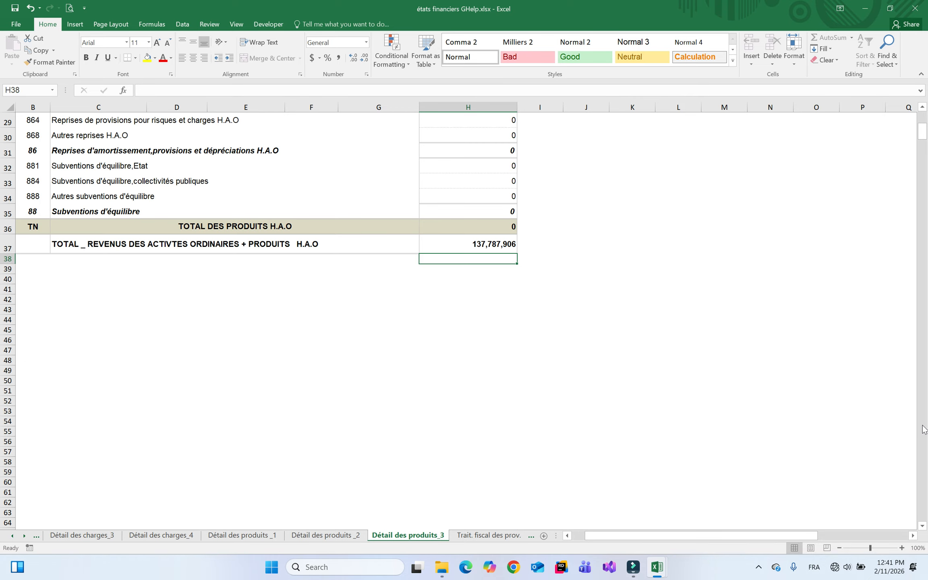
Go back through Détail des produits _2 and _1 to Détail des charges_4
{"action": "left_click", "coordinate": [326, 535]}
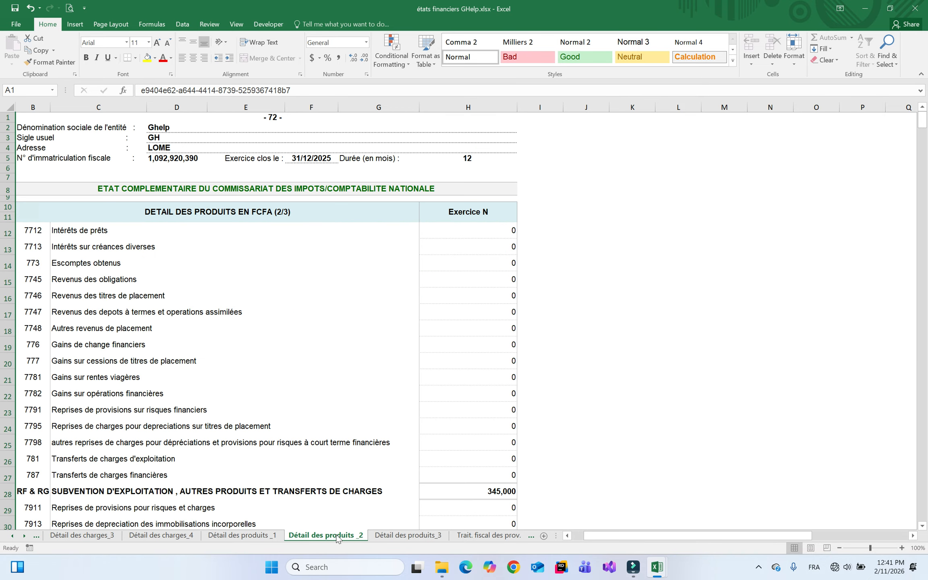
{"action": "left_click", "coordinate": [268, 536]}
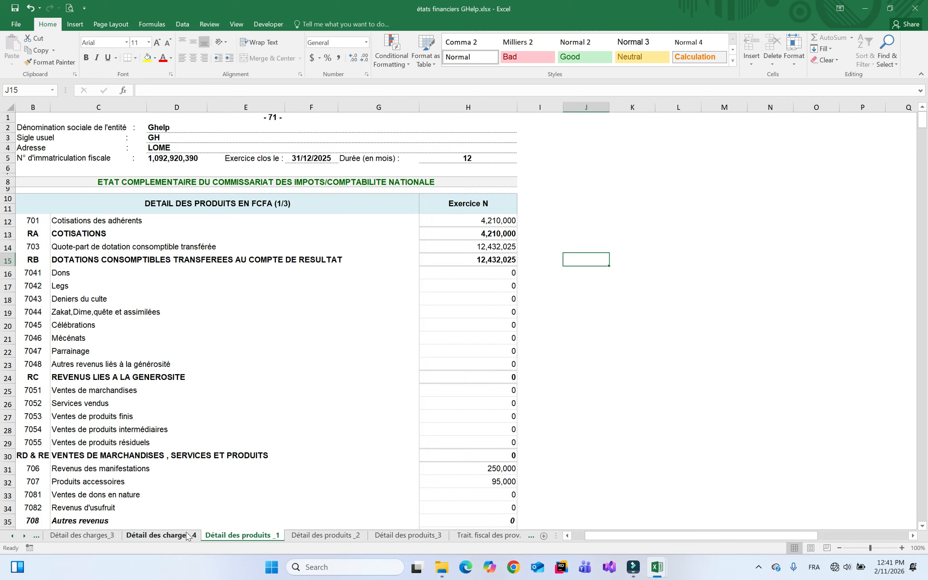
{"action": "left_click", "coordinate": [161, 535]}
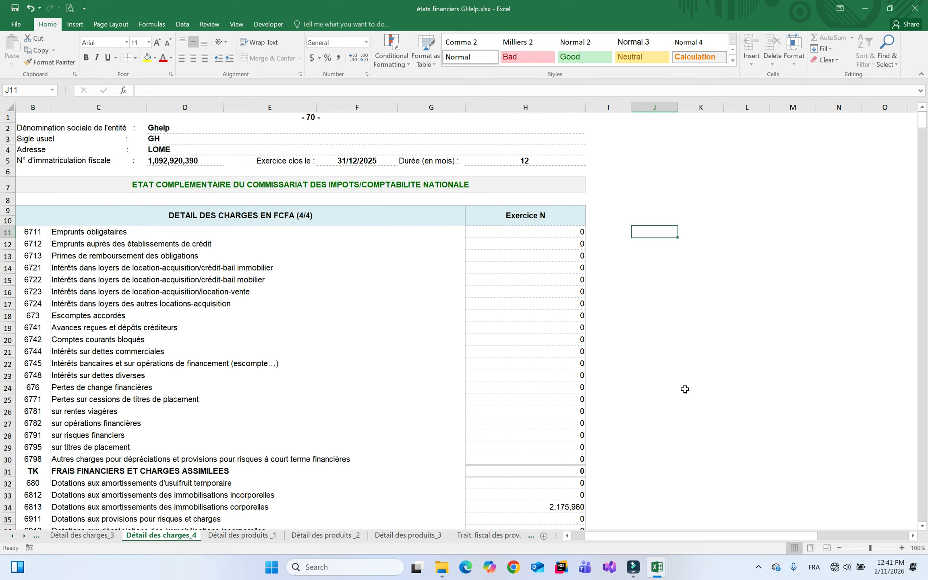
Open the Contrôle de cohérence sheet from the list of all sheets
{"action": "right_click", "coordinate": [24, 535]}
{"action": "left_click_drag", "start_coordinate": [165, 479], "coordinate": [165, 504]}
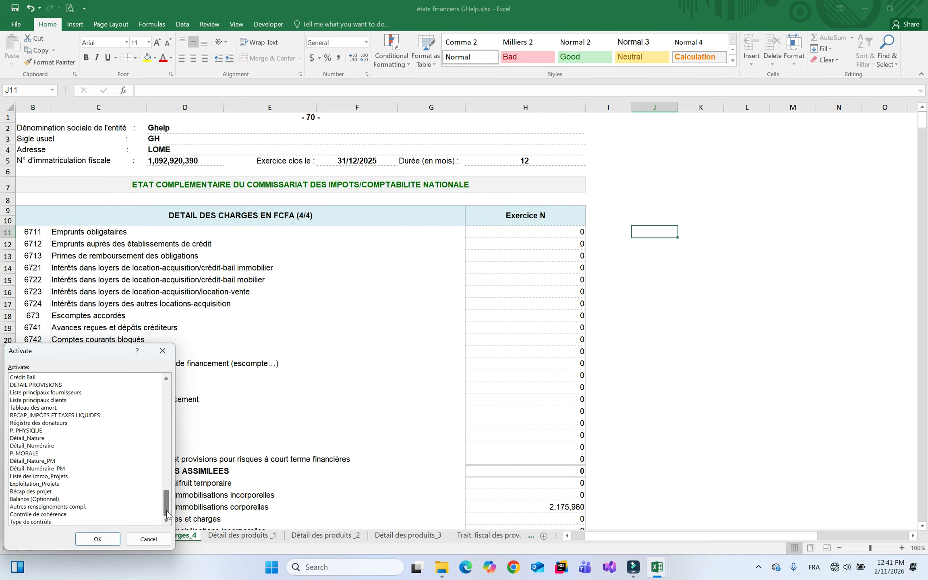
{"action": "left_click", "coordinate": [43, 514]}
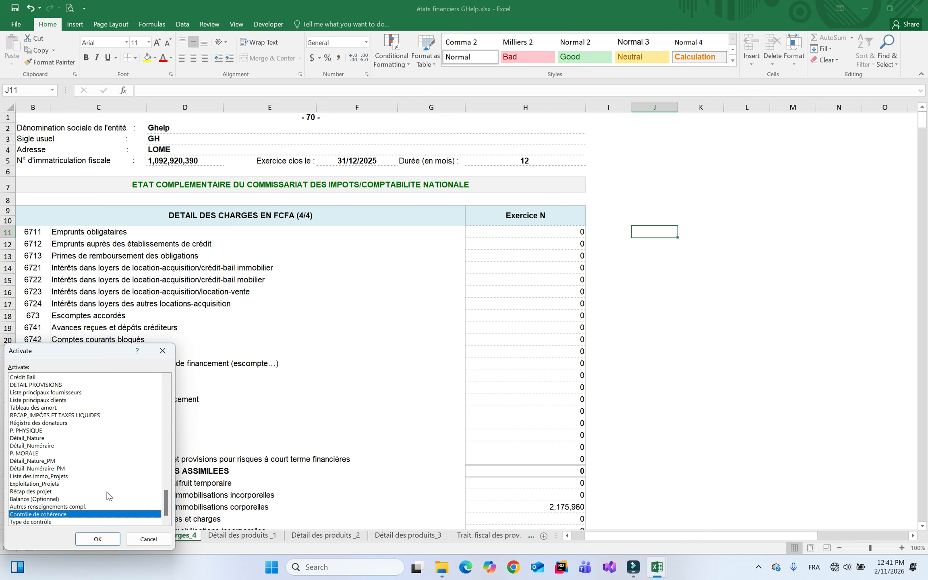
{"action": "left_click", "coordinate": [61, 509]}
{"action": "double_click", "coordinate": [51, 515]}
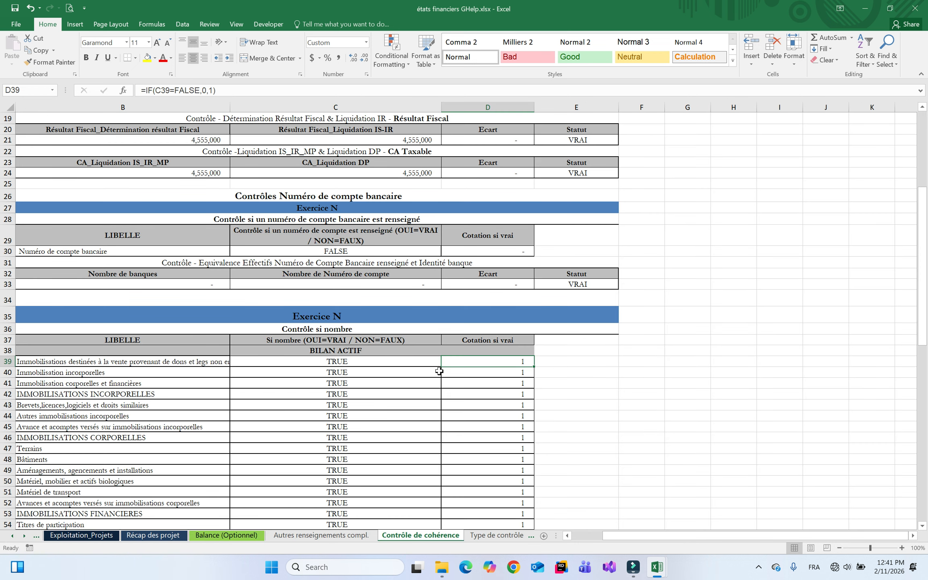
Inspect the FALSE bank-account check in C30 and its COUNTA counts in B33 and C33
{"action": "left_click", "coordinate": [342, 252]}
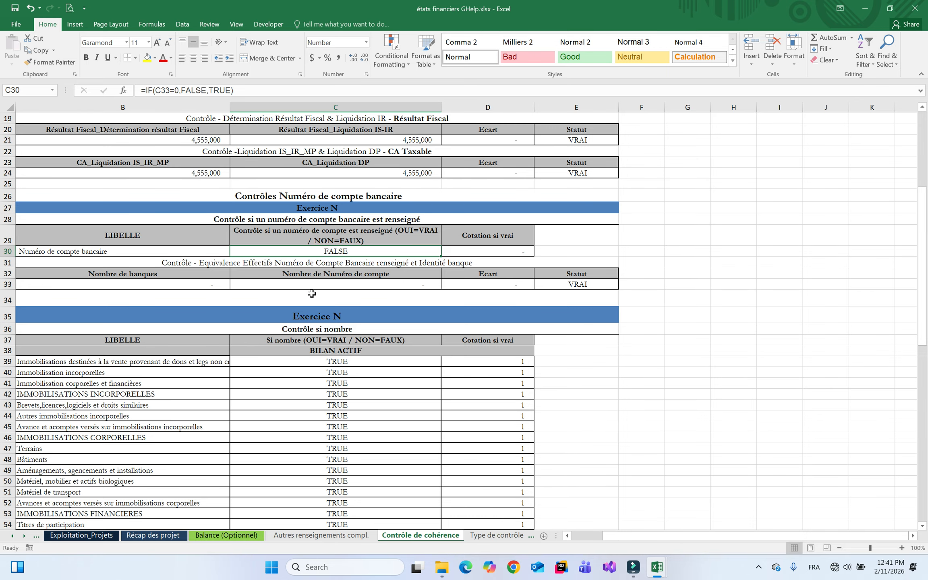
{"action": "left_click", "coordinate": [191, 285]}
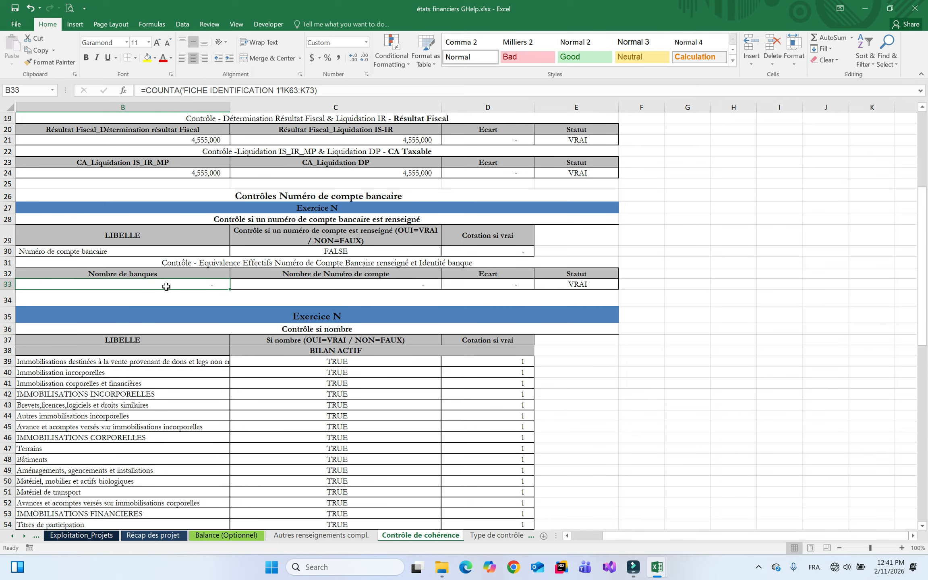
{"action": "left_click", "coordinate": [331, 289]}
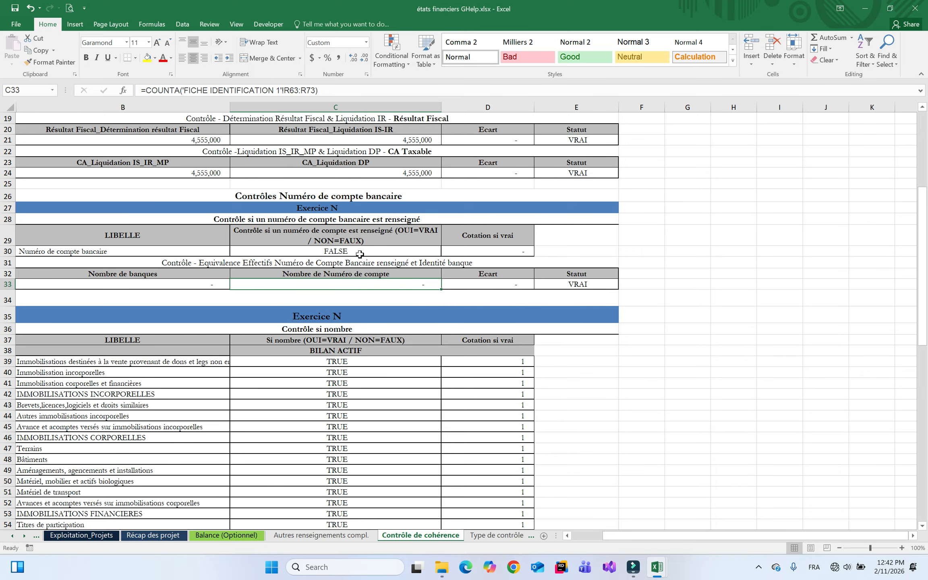
{"action": "left_click", "coordinate": [321, 251]}
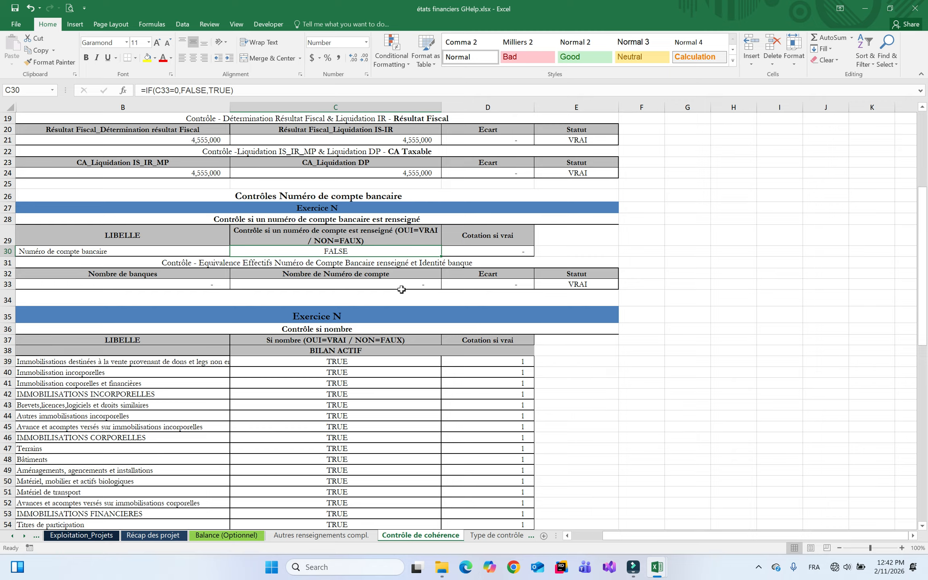
{"action": "right_click", "coordinate": [32, 535]}
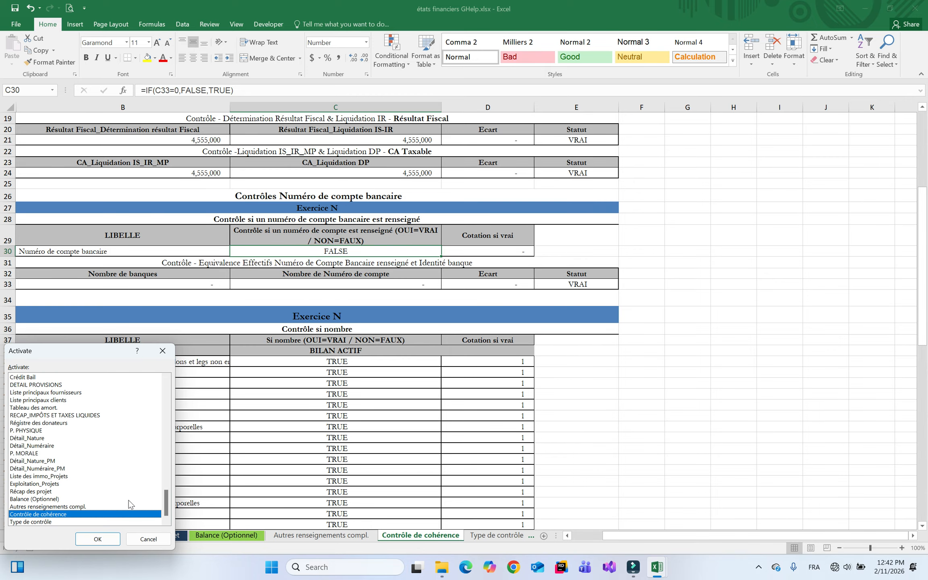
On FICHE IDENTIFICATION 1, enter EcoBank in K63 and its account number in R63
{"action": "left_click_drag", "start_coordinate": [166, 506], "coordinate": [165, 394]}
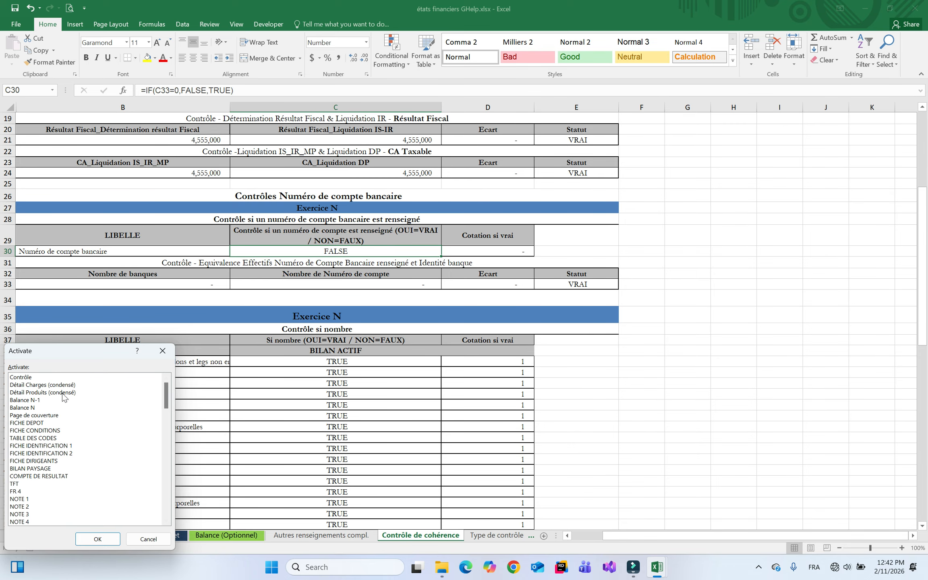
{"action": "double_click", "coordinate": [47, 445]}
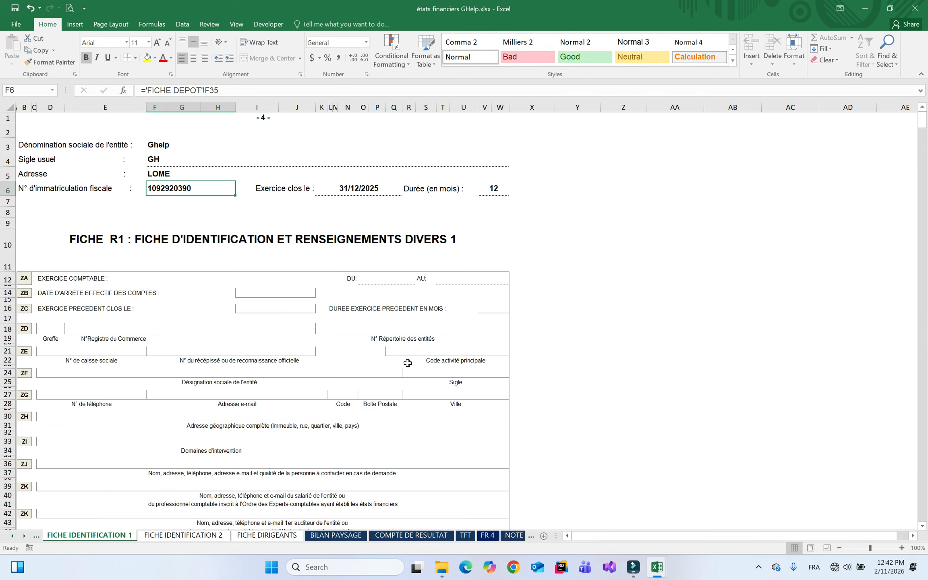
{"action": "left_click", "coordinate": [925, 438]}
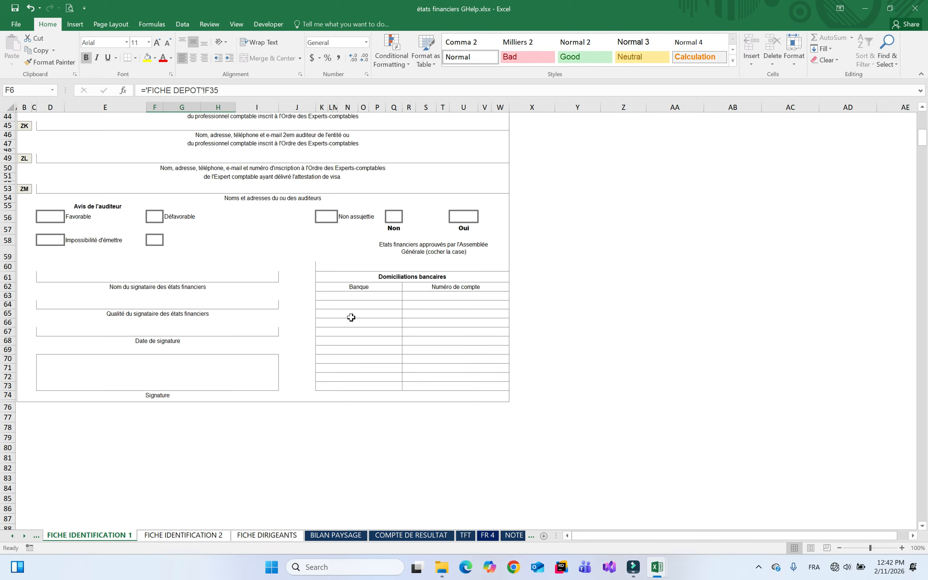
{"action": "left_click", "coordinate": [367, 297]}
{"action": "type", "text": "EcoBank"}
{"action": "key", "text": "ctrl+Return"}
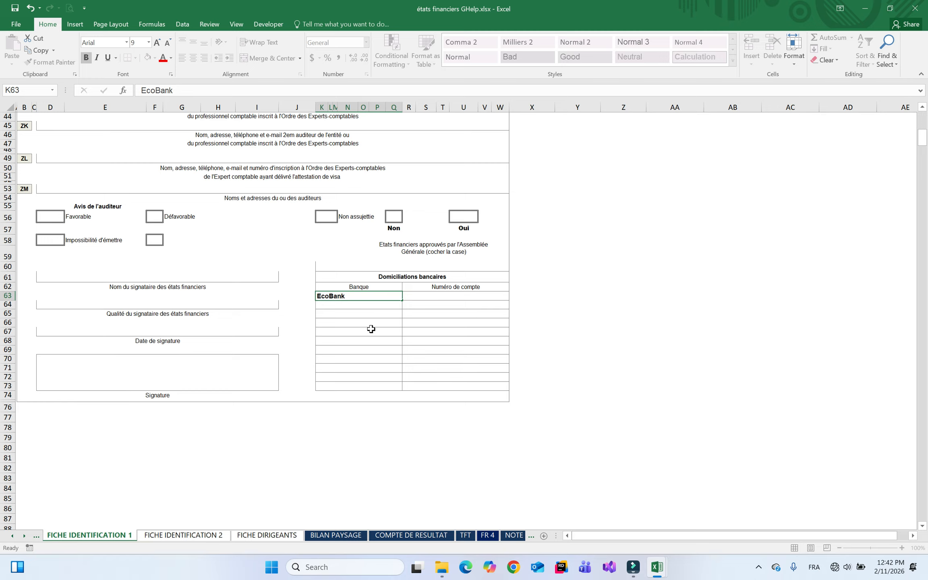
{"action": "key", "text": "Tab"}
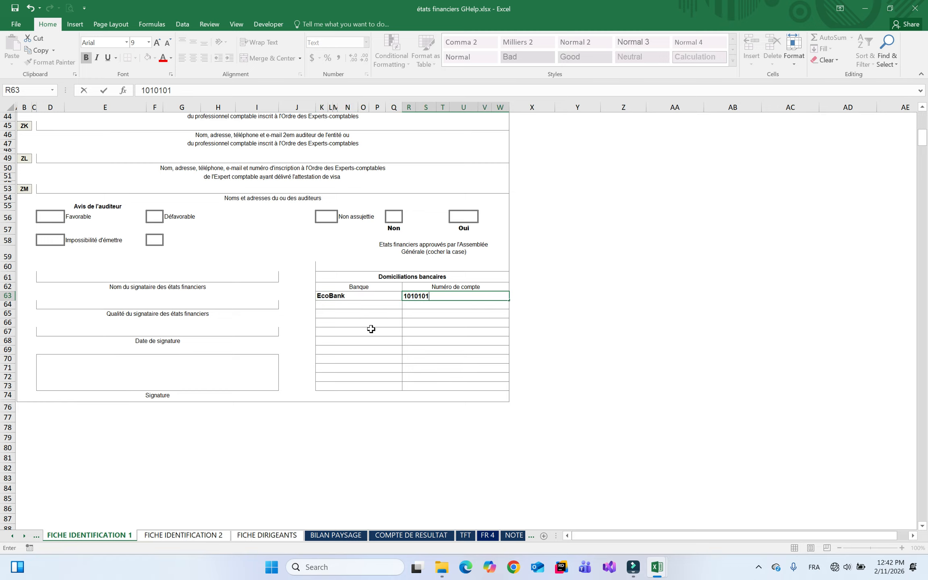
{"action": "key", "text": "Return"}
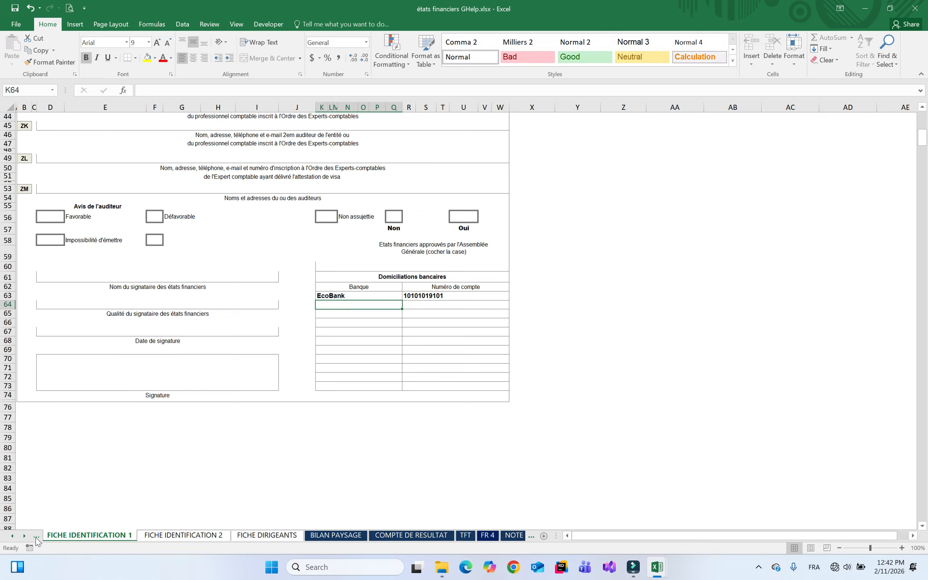
Bring up the workbook's sheet list and scroll toward the control sheets
{"action": "right_click", "coordinate": [25, 536]}
{"action": "left_click", "coordinate": [165, 419]}
{"action": "left_click_drag", "start_coordinate": [179, 459], "coordinate": [182, 516]}
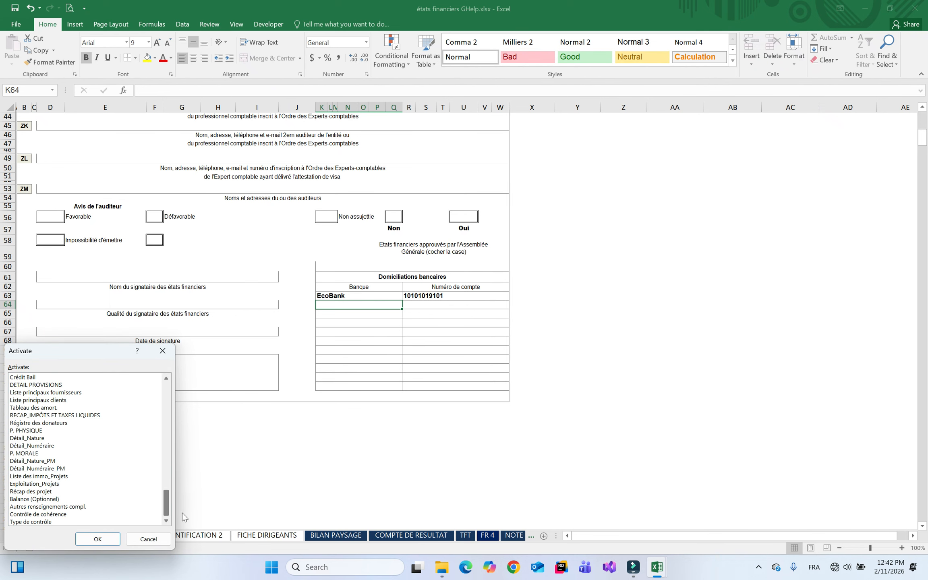
Verify the bank-account check in Type de contrôle C18 against the D30 score formula
{"action": "double_click", "coordinate": [38, 514]}
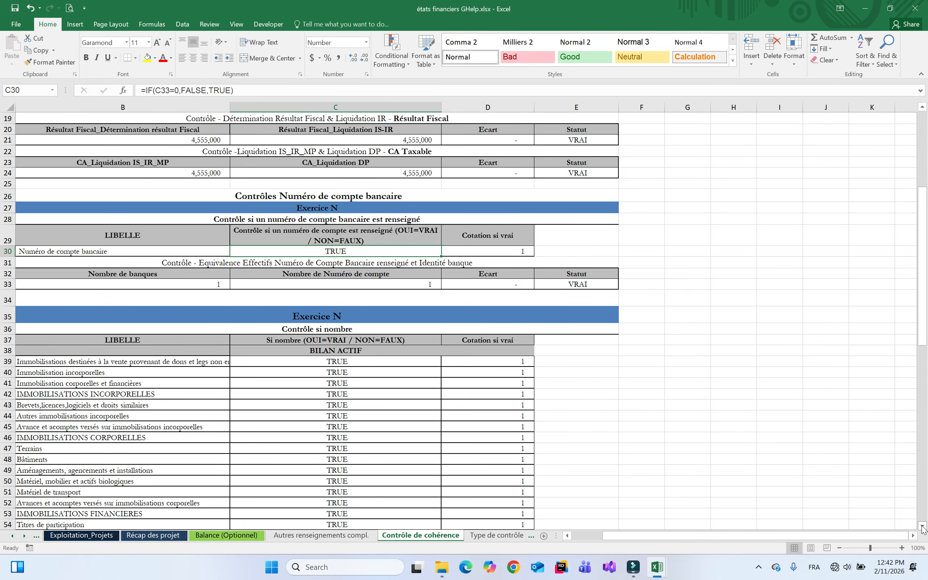
{"action": "scroll", "coordinate": [922, 524], "scroll_direction": "down", "scroll_amount": 3}
{"action": "left_click", "coordinate": [500, 538]}
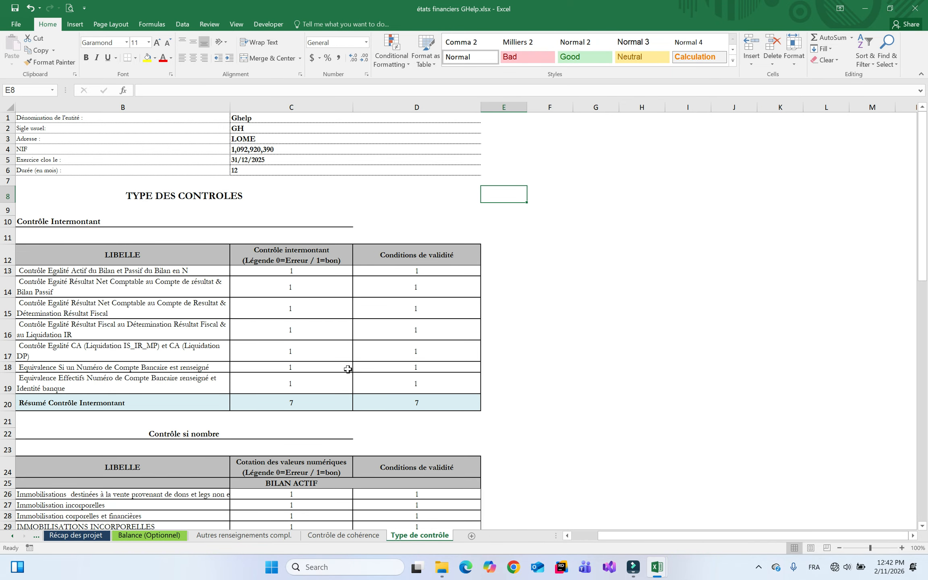
{"action": "left_click", "coordinate": [297, 367]}
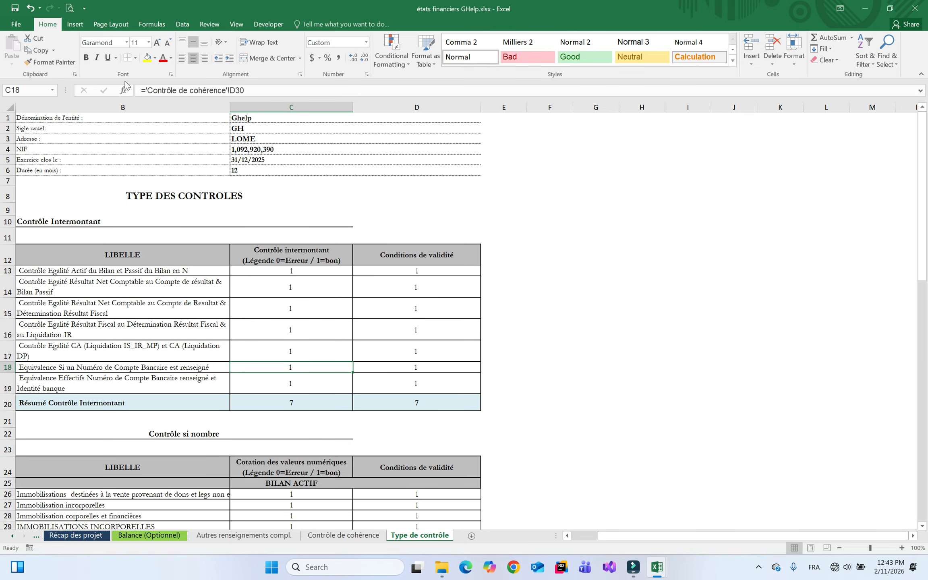
{"action": "left_click", "coordinate": [343, 536]}
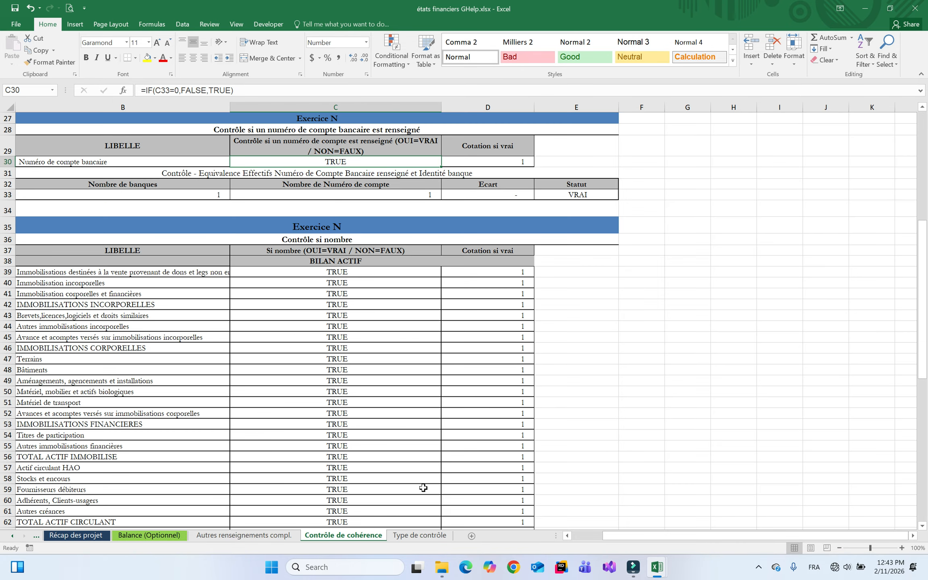
{"action": "left_click", "coordinate": [498, 163]}
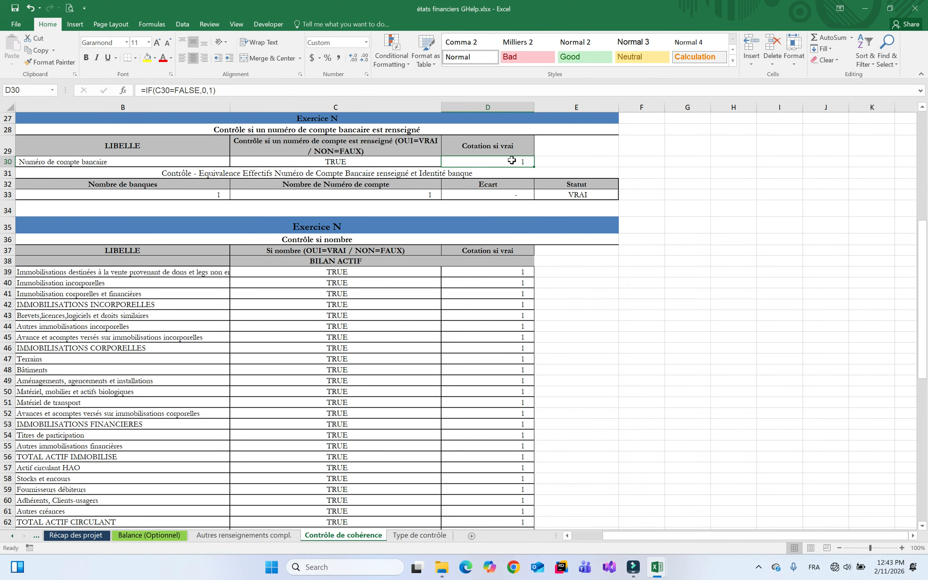
Compare the first Bilan Actif check in C26 with the D39 score formula
{"action": "left_click", "coordinate": [422, 536]}
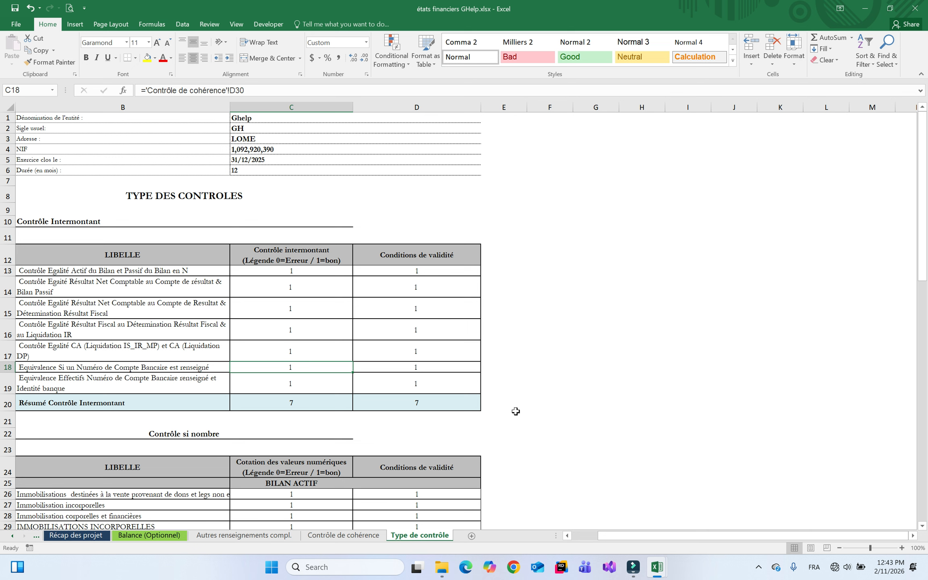
{"action": "scroll", "coordinate": [923, 527], "scroll_direction": "down", "scroll_amount": 4}
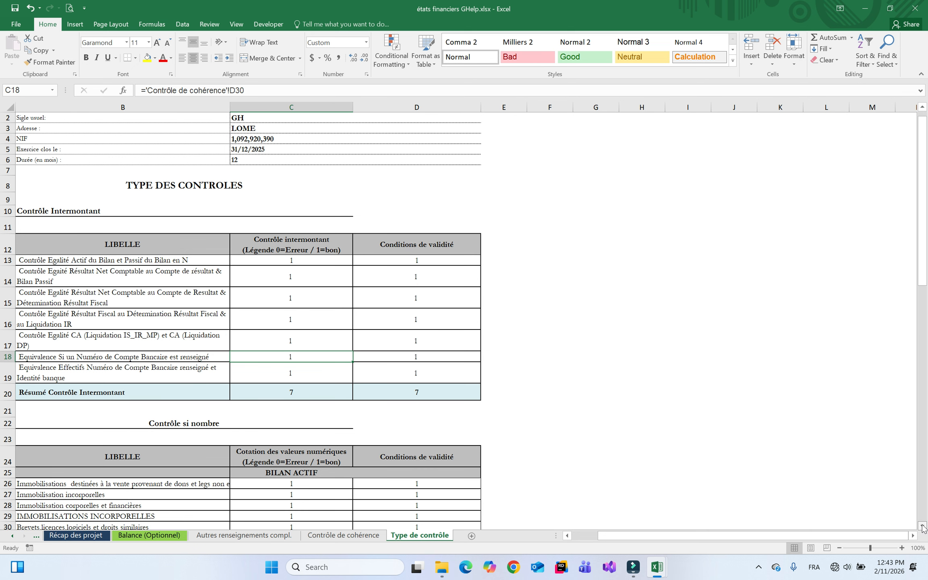
{"action": "left_click", "coordinate": [287, 363]}
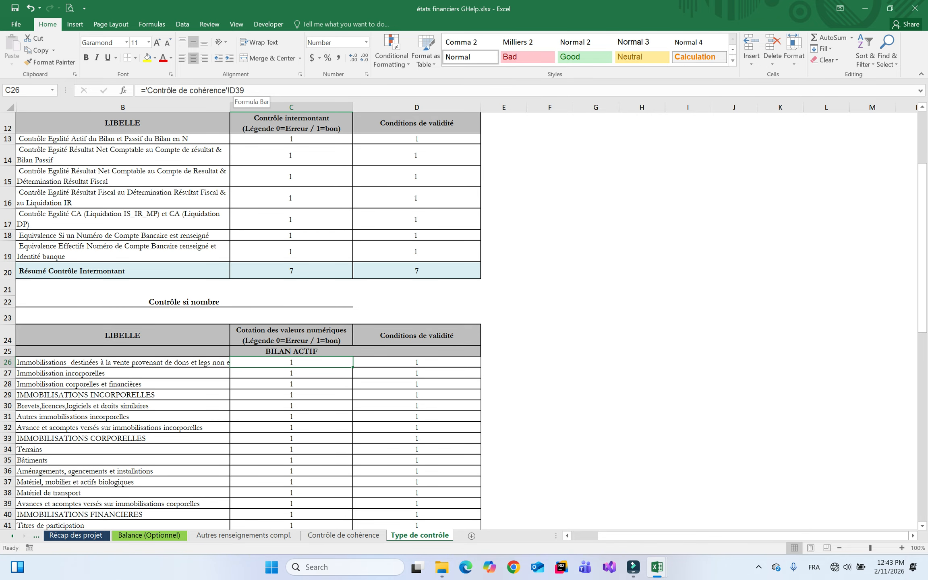
{"action": "left_click", "coordinate": [338, 536]}
{"action": "left_click", "coordinate": [515, 272]}
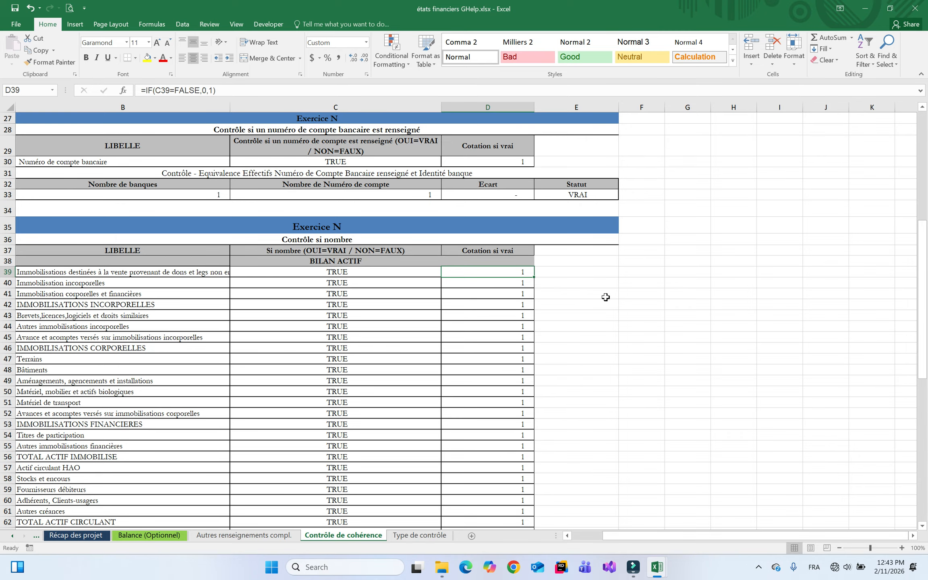
{"action": "left_click", "coordinate": [419, 535]}
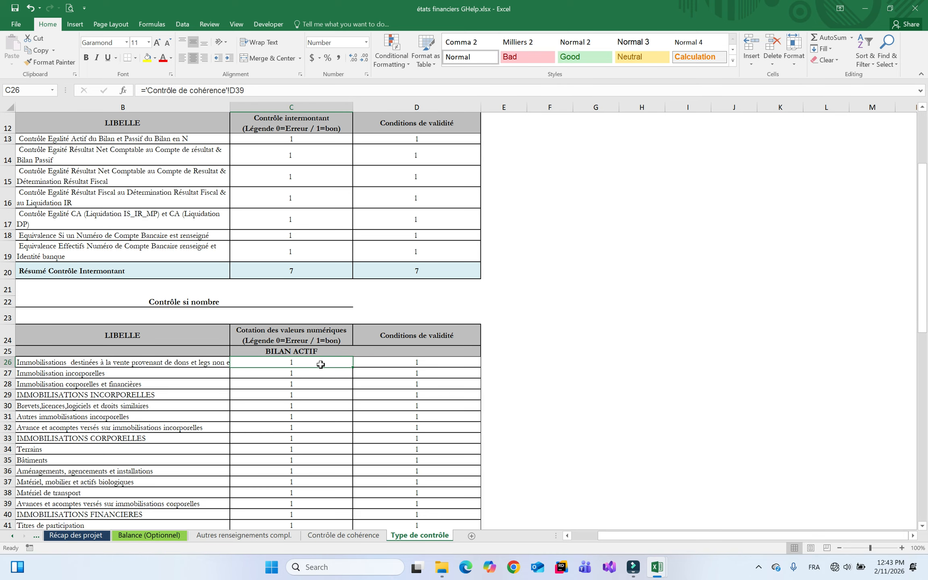
{"action": "left_click", "coordinate": [289, 370]}
{"action": "left_click", "coordinate": [309, 364]}
Review the Bilan Actif total in C56, the Bilan Passif summary, and the Conditions de validité heading
{"action": "left_click", "coordinate": [923, 415]}
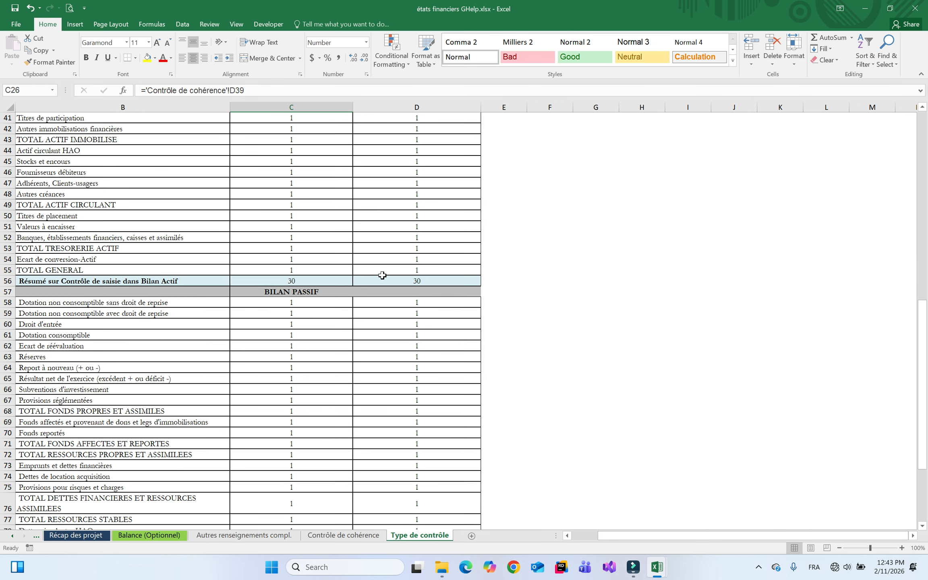
{"action": "left_click", "coordinate": [293, 282]}
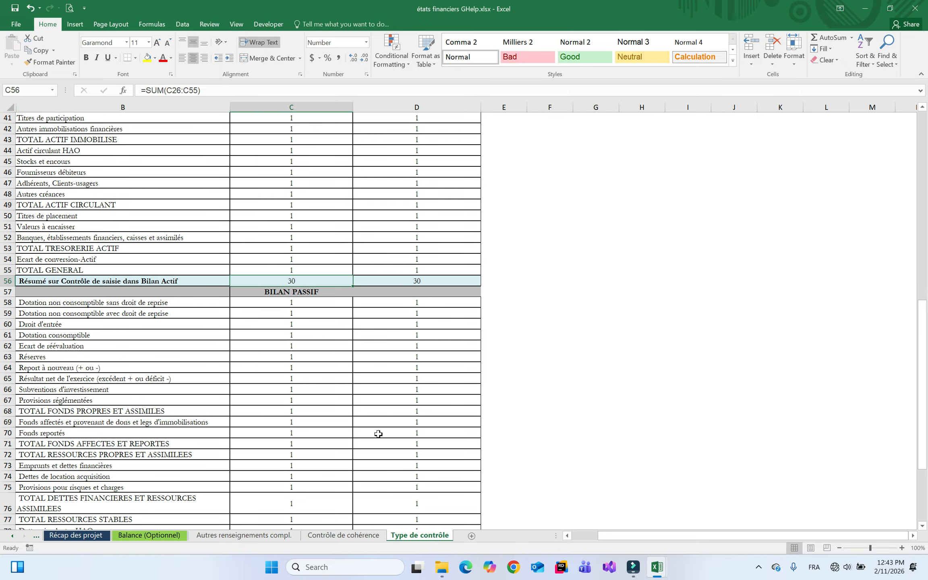
{"action": "left_click", "coordinate": [924, 495]}
{"action": "scroll", "coordinate": [317, 249], "scroll_direction": "down", "scroll_amount": 2}
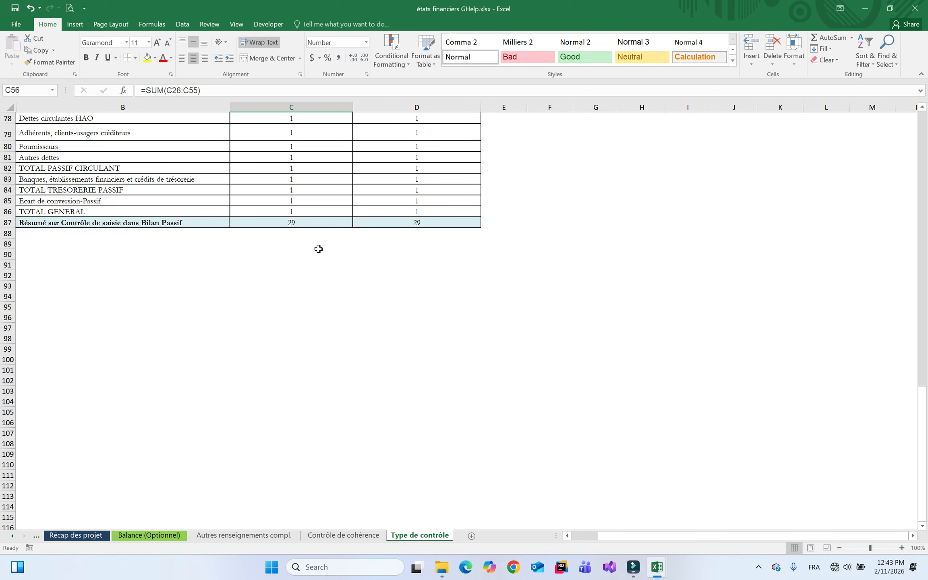
{"action": "left_click", "coordinate": [925, 141]}
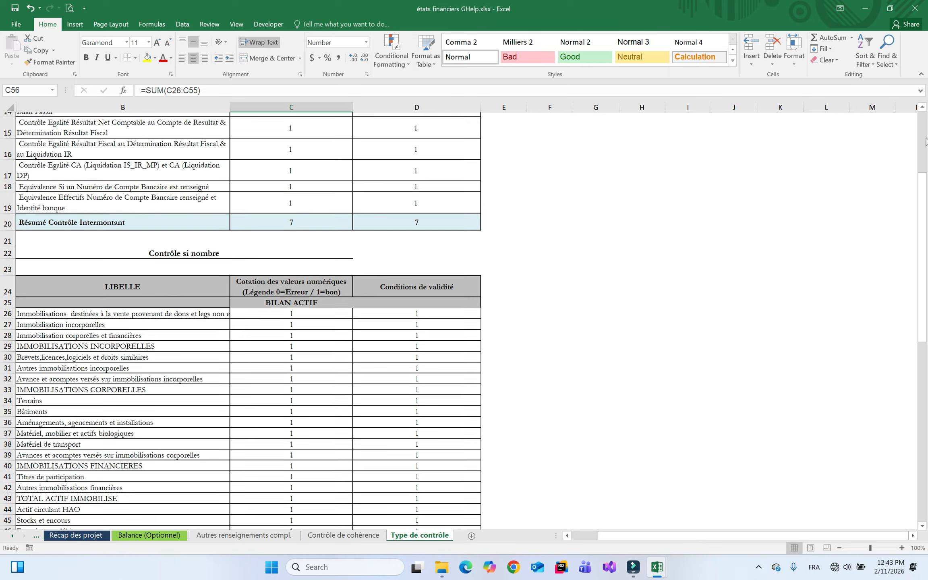
{"action": "left_click", "coordinate": [925, 141]}
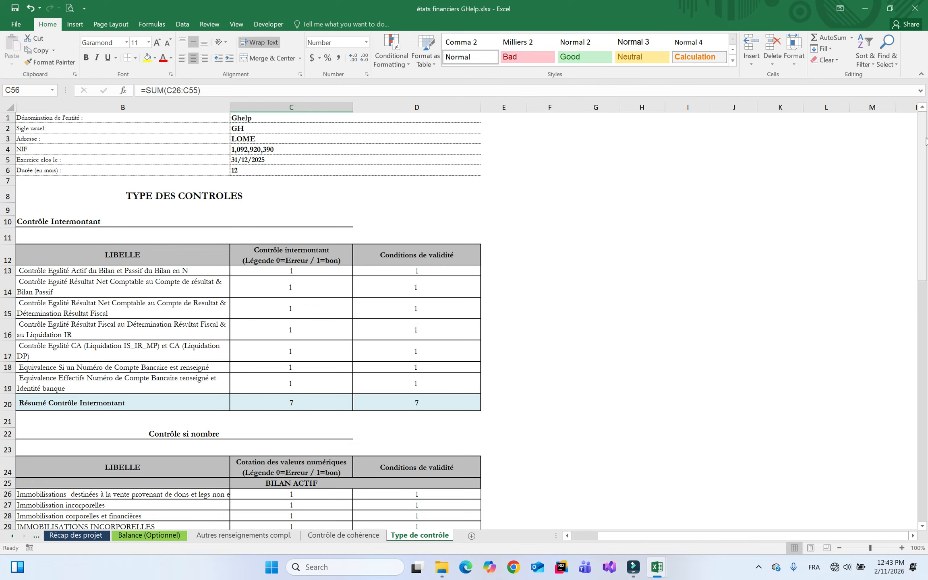
{"action": "left_click", "coordinate": [391, 256]}
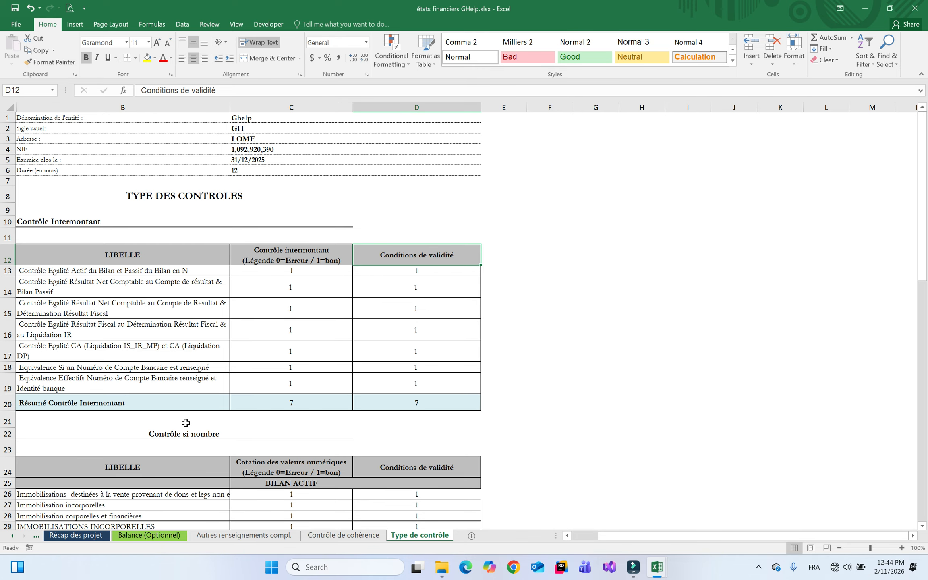
{"action": "right_click", "coordinate": [24, 537]}
{"action": "left_click_drag", "start_coordinate": [166, 503], "coordinate": [163, 388]}
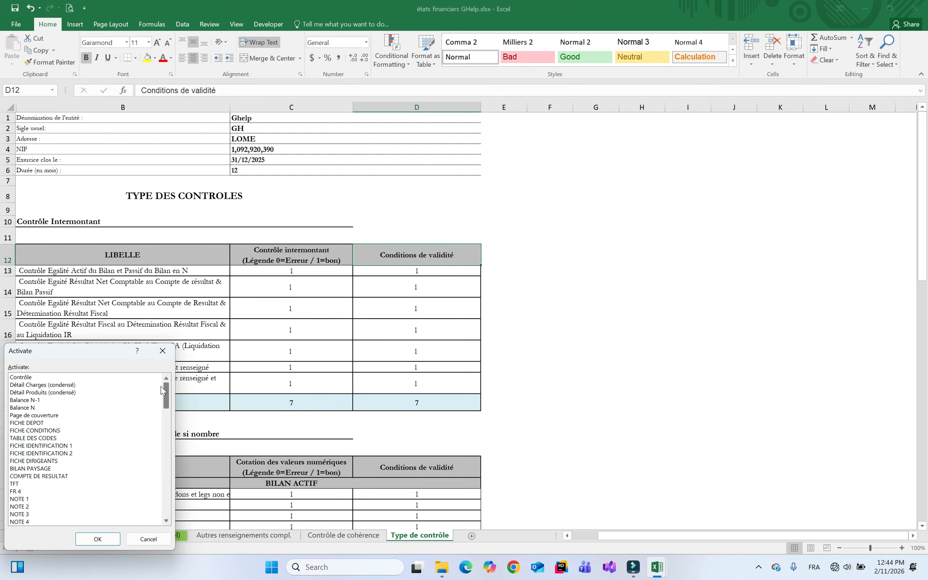
{"action": "double_click", "coordinate": [35, 378]}
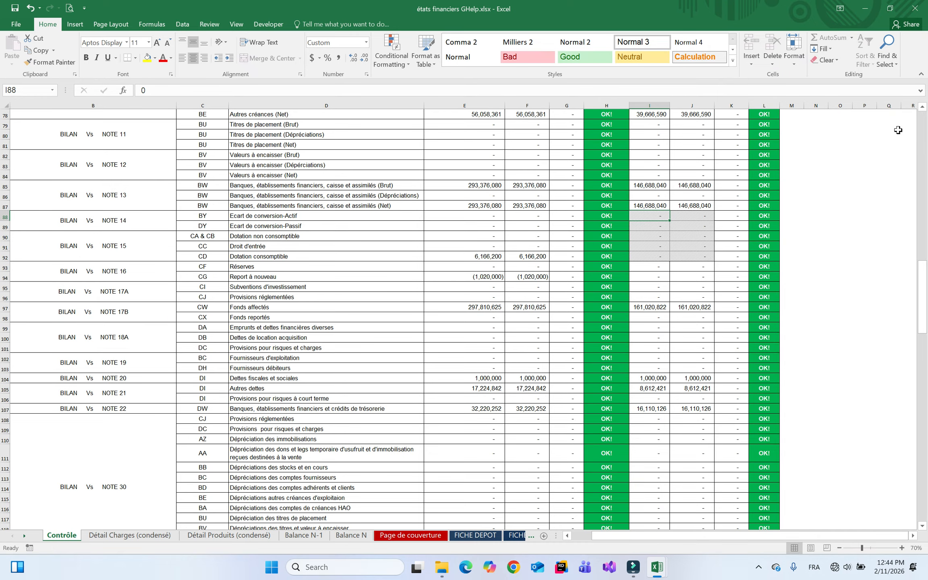
{"action": "left_click_drag", "start_coordinate": [923, 288], "coordinate": [923, 135]}
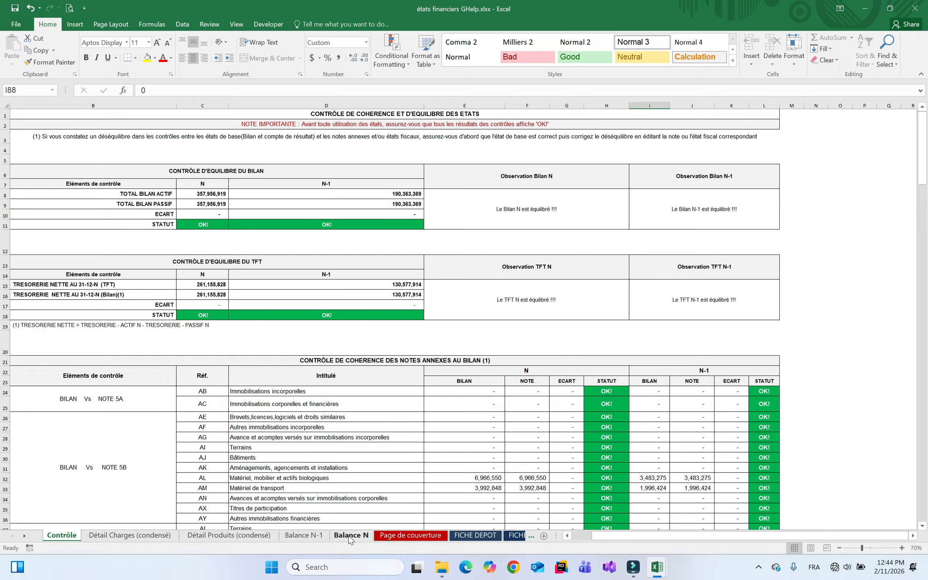
{"action": "left_click", "coordinate": [349, 536], "text": "shift"}
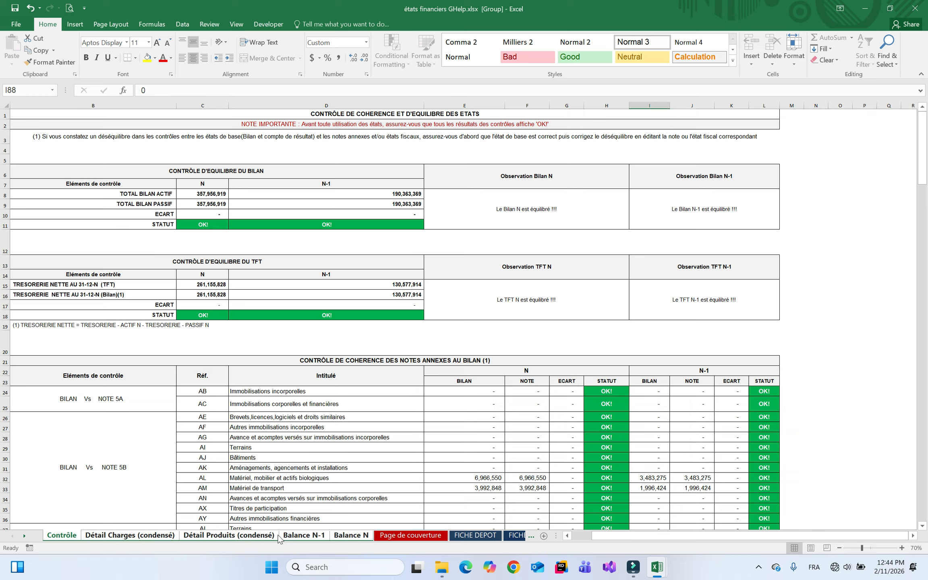
Permanently delete the grouped Balance N sheets, then move past FICHE DIRIGEANTS to BILAN PAYSAGE
{"action": "right_click", "coordinate": [352, 538]}
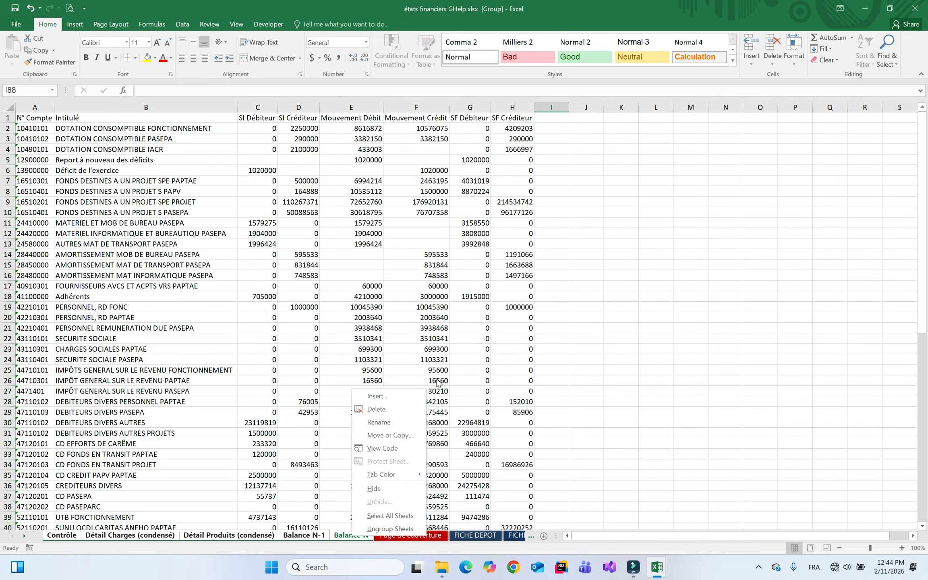
{"action": "left_click", "coordinate": [382, 410]}
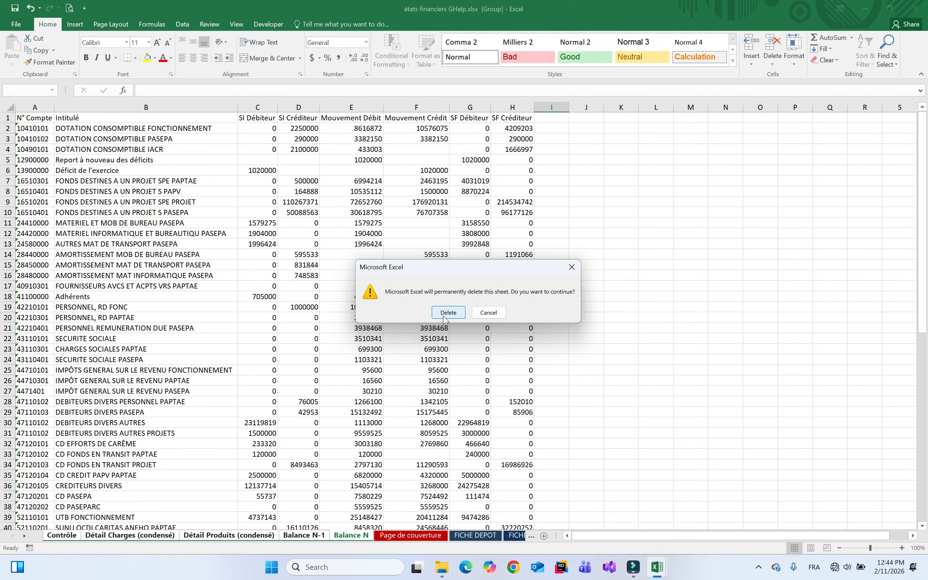
{"action": "left_click", "coordinate": [445, 314]}
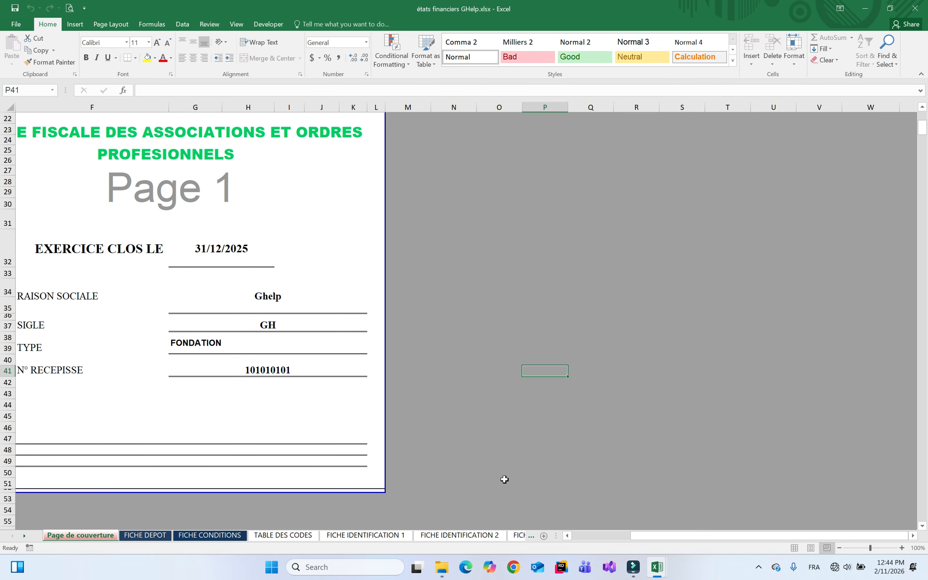
{"action": "left_click", "coordinate": [524, 537]}
{"action": "left_click", "coordinate": [522, 536]}
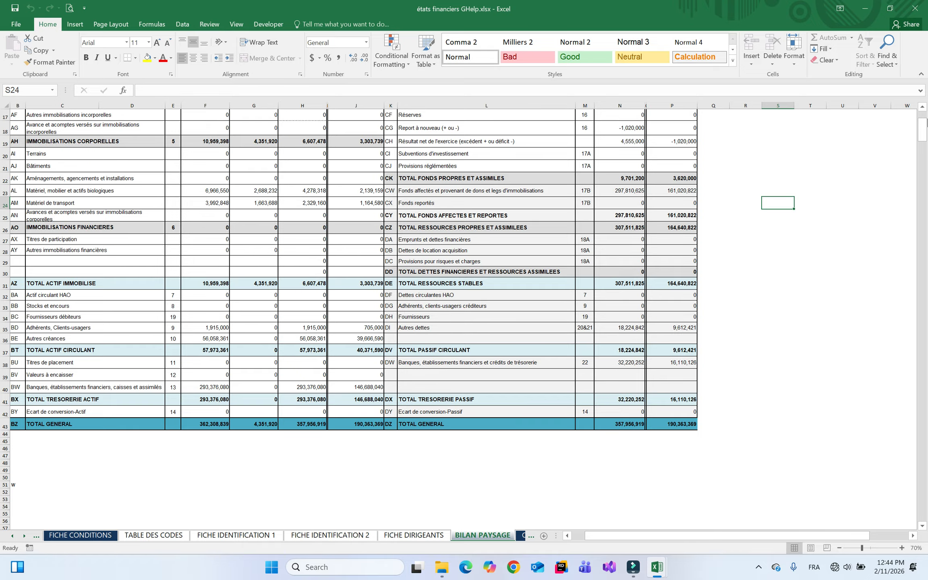
Review the GHelp BILAN PAYSAGE sheet from bottom back to top
{"action": "scroll", "coordinate": [921, 121], "scroll_direction": "up", "scroll_amount": 5}
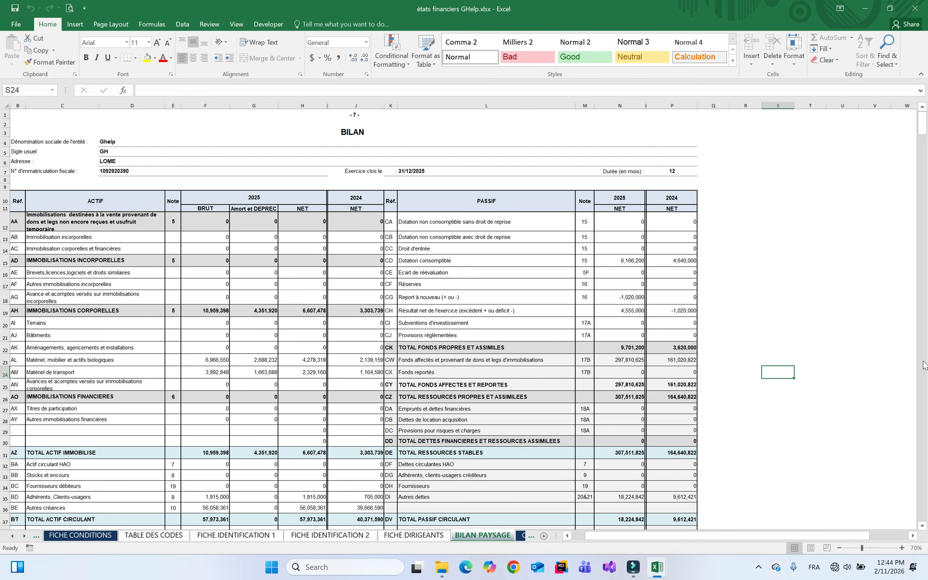
{"action": "left_click", "coordinate": [924, 382]}
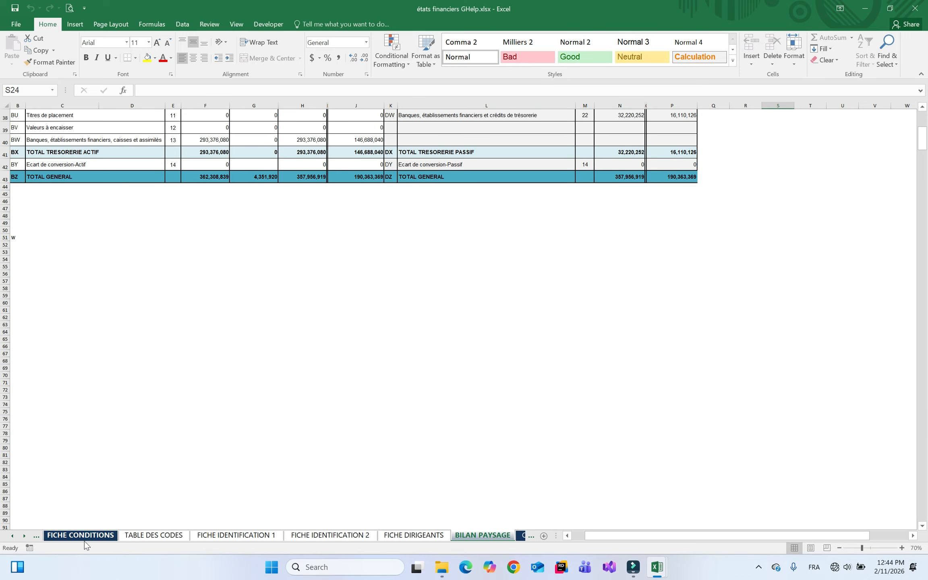
{"action": "right_click", "coordinate": [21, 539]}
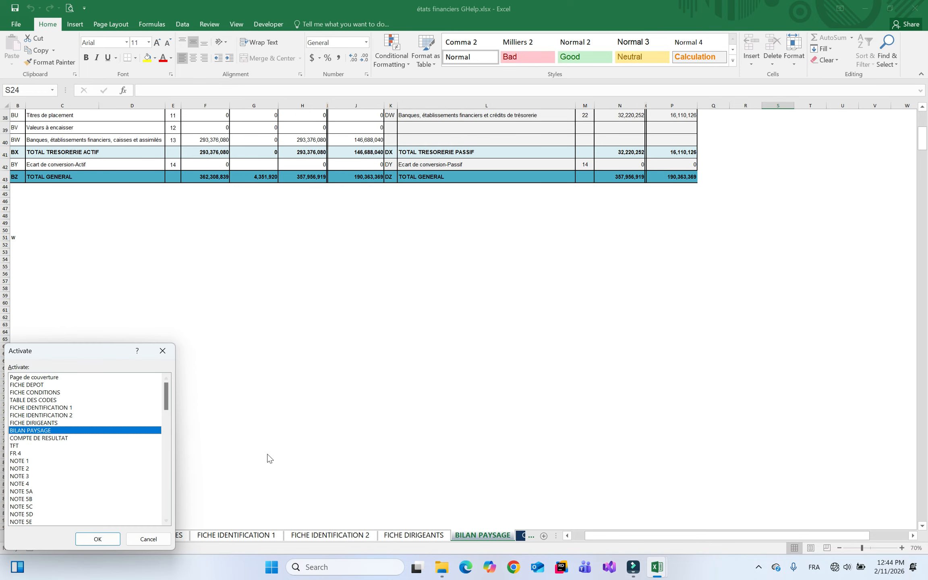
{"action": "left_click", "coordinate": [163, 350]}
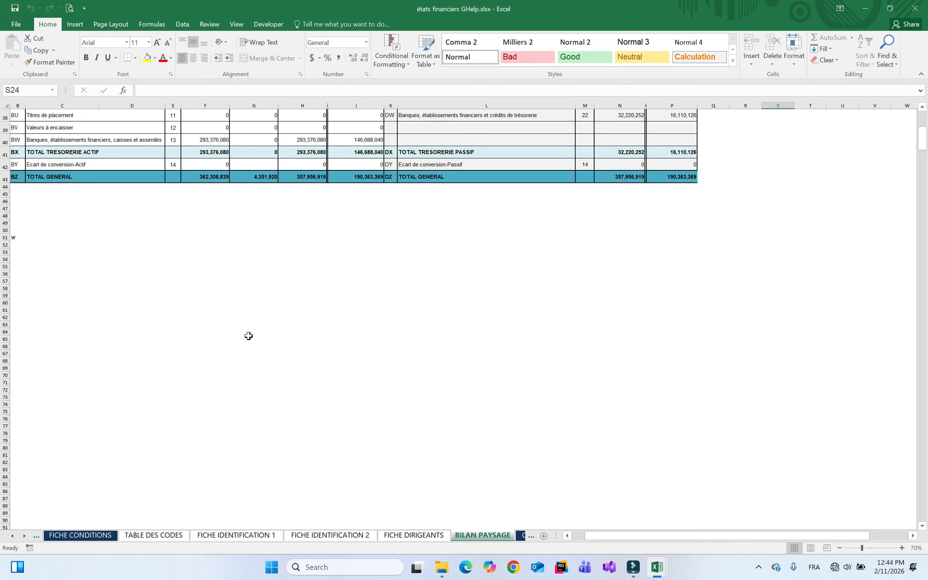
{"action": "left_click", "coordinate": [923, 121]}
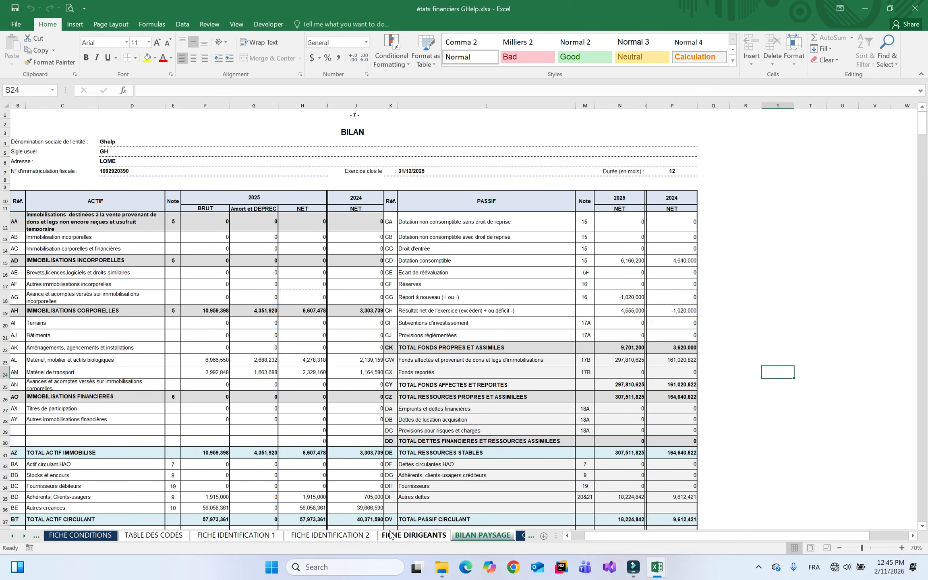
Check the COMPTE DE RESULTAT, TFT, NOTE 1, NOTE 4 and NOTE 5B sheets
{"action": "left_click", "coordinate": [520, 538]}
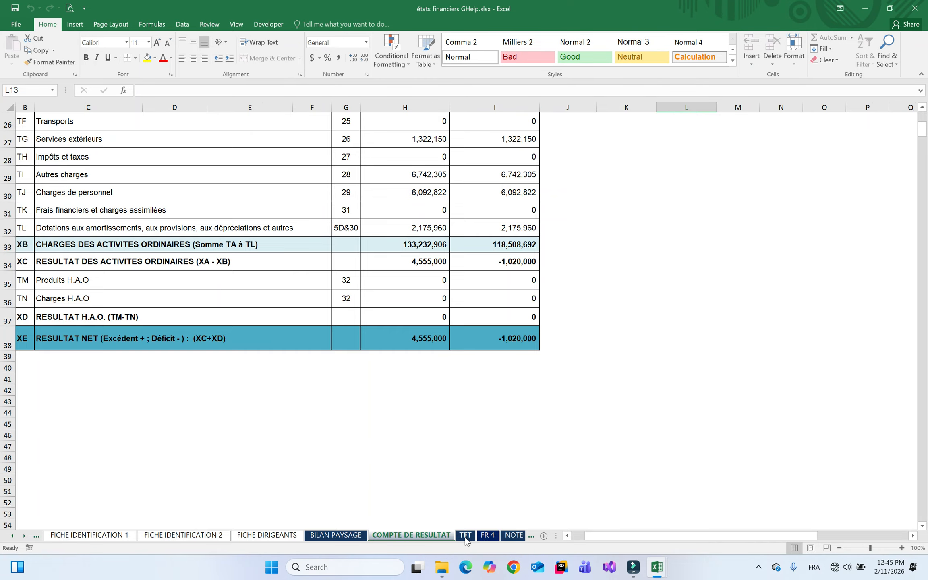
{"action": "left_click", "coordinate": [468, 540]}
{"action": "left_click", "coordinate": [517, 539]}
{"action": "left_click", "coordinate": [515, 539]}
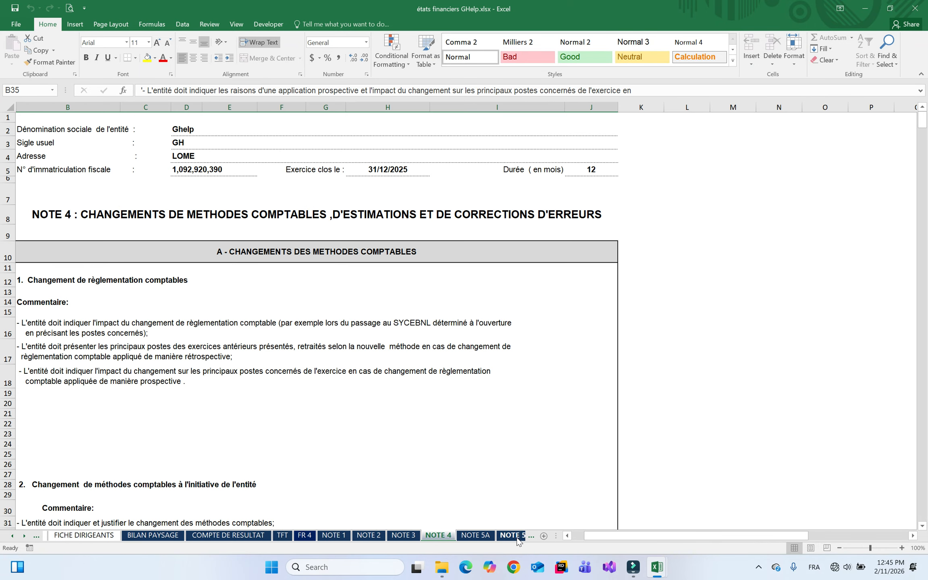
{"action": "left_click", "coordinate": [510, 539]}
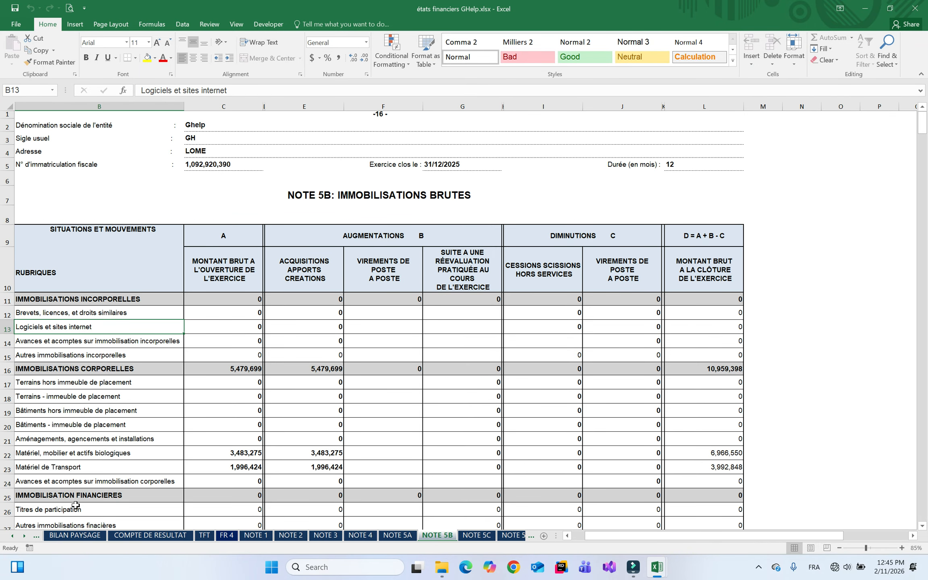
Jump to NOTE 15 and inspect the Dotation consomptible rows
{"action": "right_click", "coordinate": [25, 536]}
{"action": "left_click_drag", "start_coordinate": [166, 407], "coordinate": [162, 426]}
{"action": "double_click", "coordinate": [24, 445]}
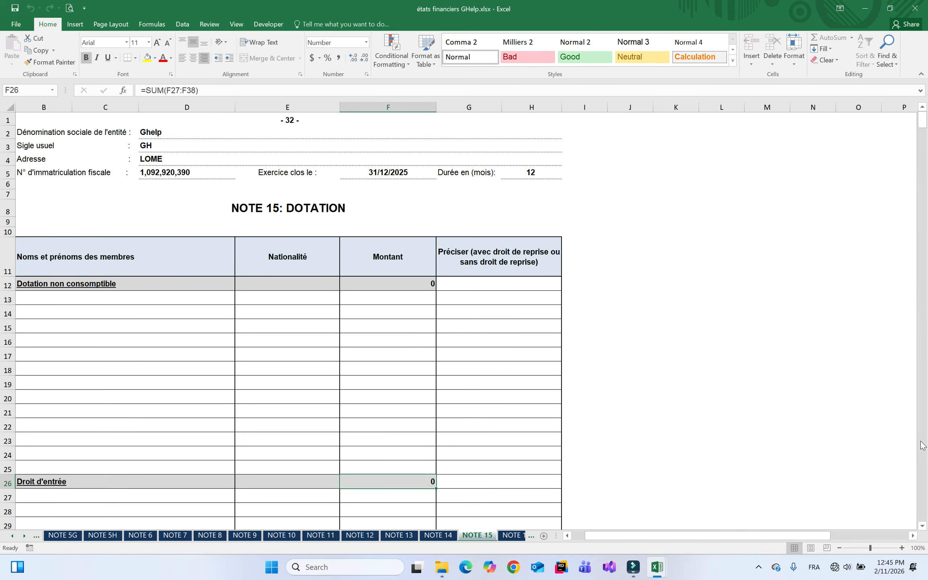
{"action": "left_click", "coordinate": [923, 445]}
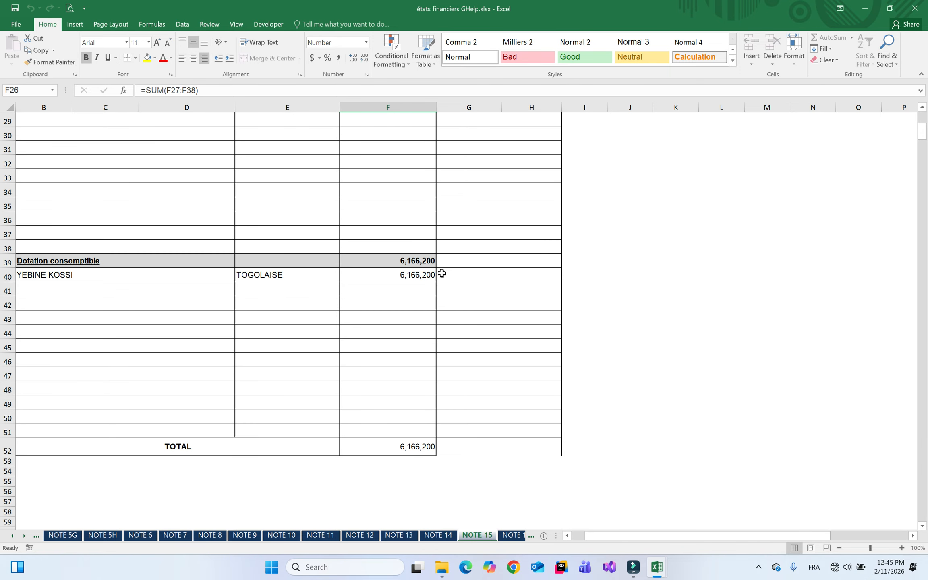
Return to the Page de couverture sheet and save the GHelp workbook
{"action": "right_click", "coordinate": [19, 537]}
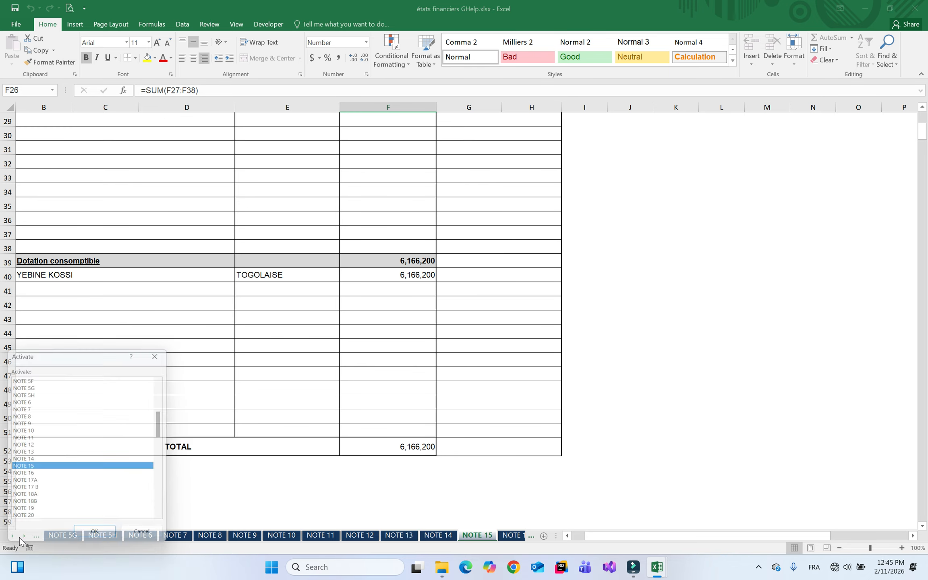
{"action": "left_click_drag", "start_coordinate": [166, 423], "coordinate": [166, 395]}
{"action": "left_click", "coordinate": [36, 378]}
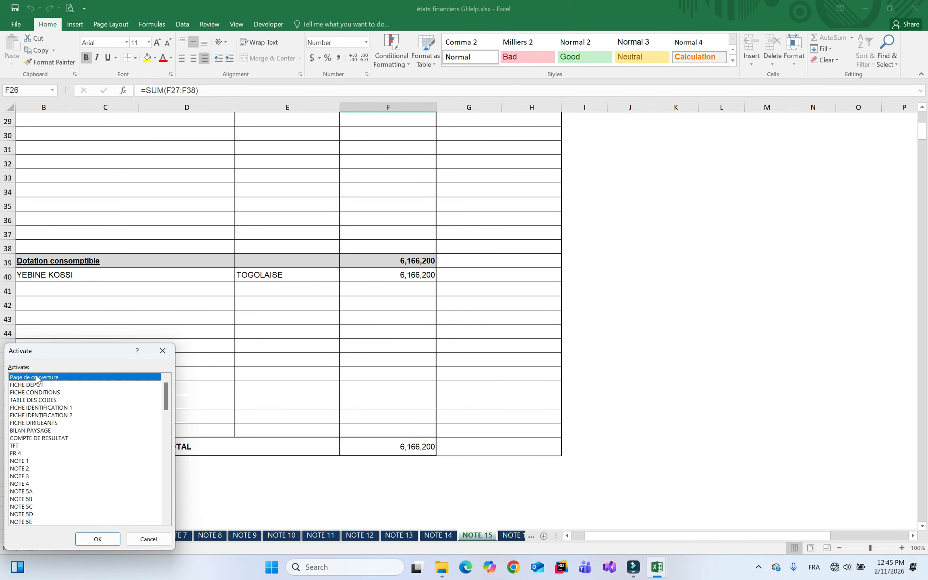
{"action": "double_click", "coordinate": [36, 377]}
{"action": "left_click", "coordinate": [15, 7]}
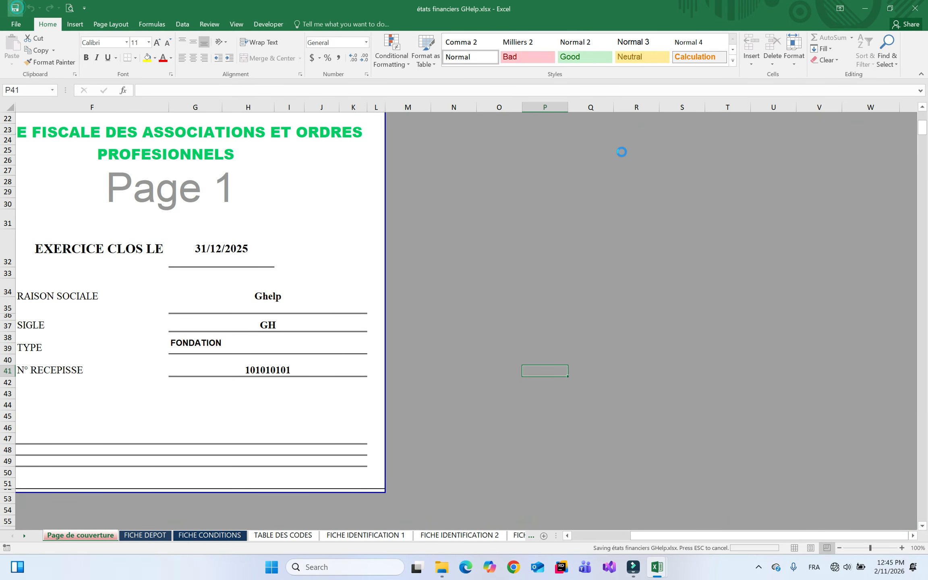
Close the GHelp workbook and bring up the Liasses folder in File Explorer
{"action": "left_click", "coordinate": [921, 10]}
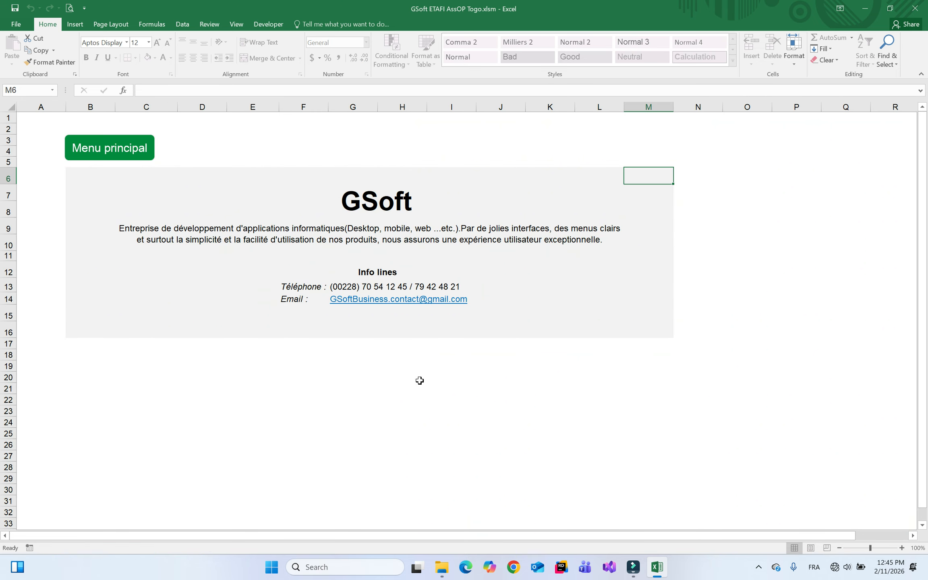
{"action": "left_click", "coordinate": [441, 567]}
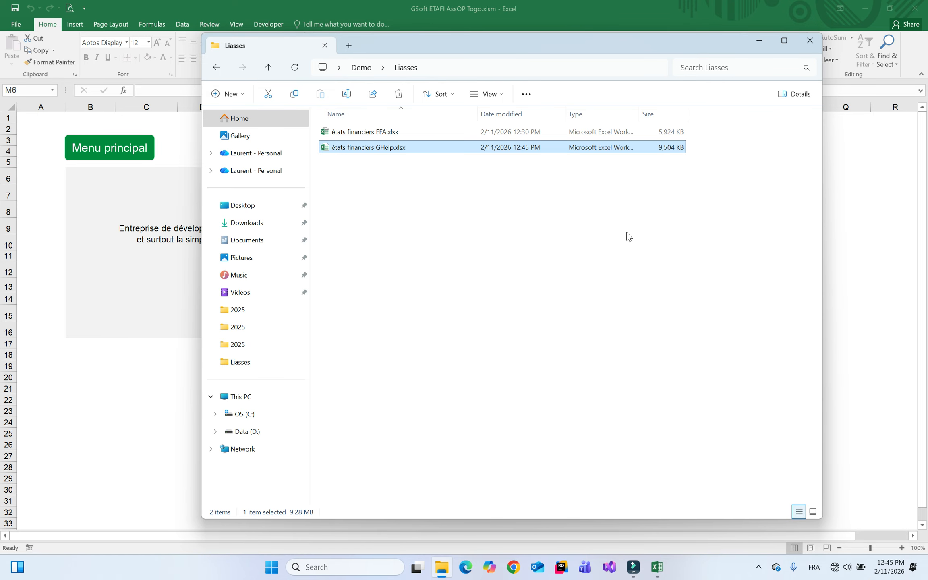
Open états financiers FFA.xlsx from the Liasses folder in Excel
{"action": "left_click", "coordinate": [475, 216]}
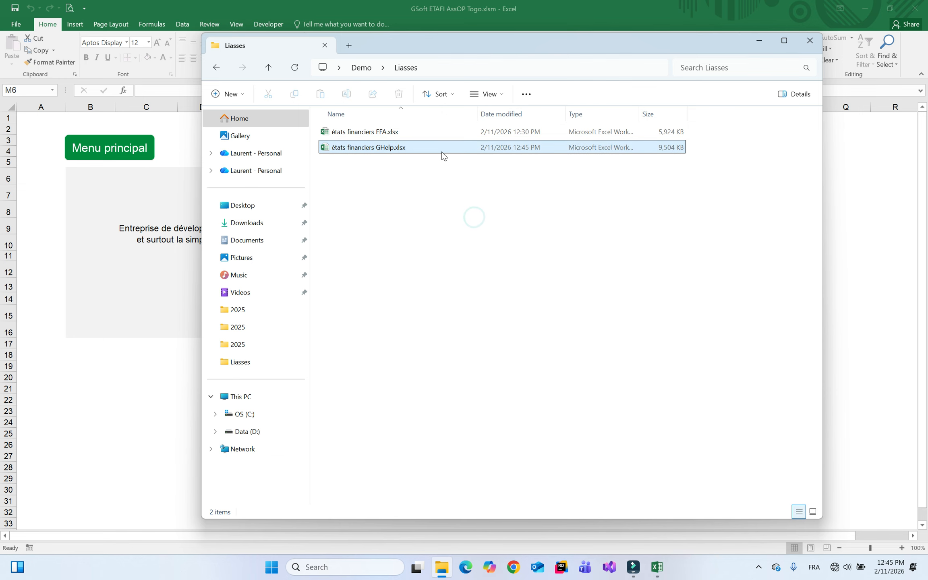
{"action": "left_click", "coordinate": [397, 134]}
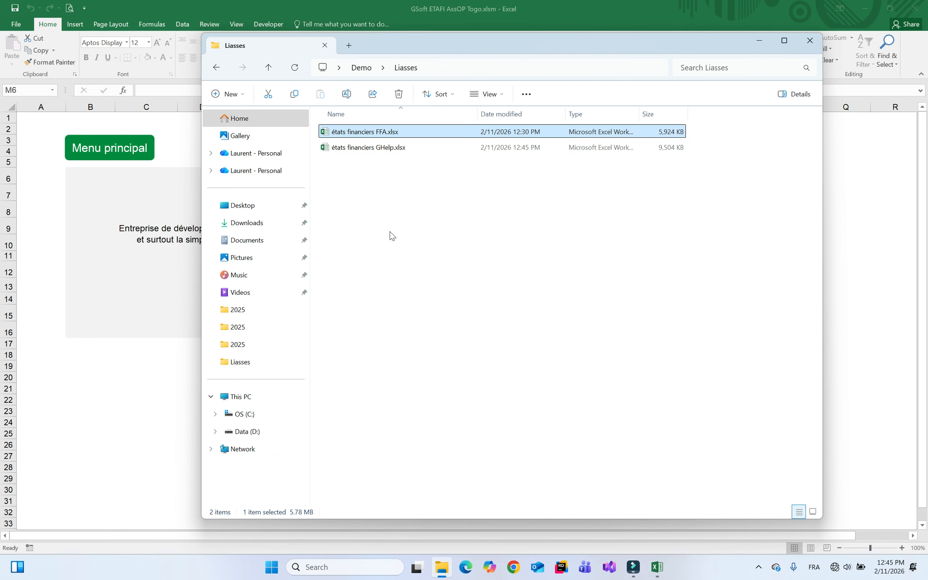
{"action": "key", "text": "Return"}
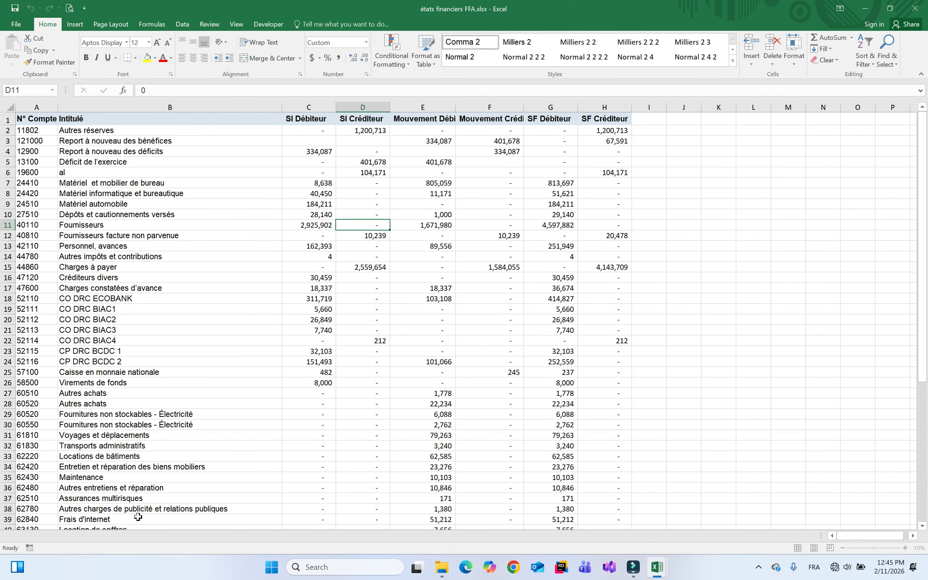
Go to the Contrôle sheet and autofit column G so ECART amounts display
{"action": "left_click", "coordinate": [36, 536]}
{"action": "left_click", "coordinate": [36, 536]}
{"action": "left_click", "coordinate": [36, 536]}
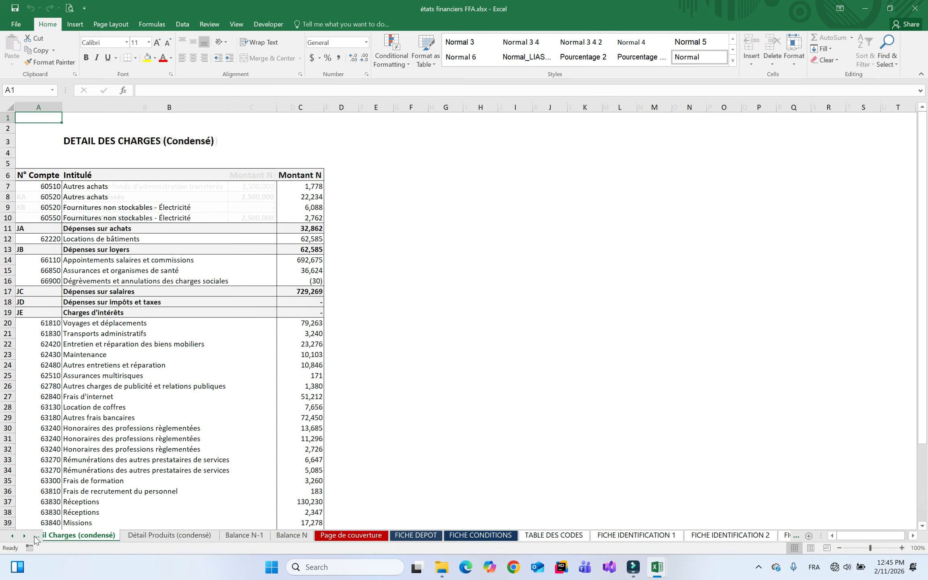
{"action": "left_click", "coordinate": [36, 536]}
{"action": "double_click", "coordinate": [523, 104]}
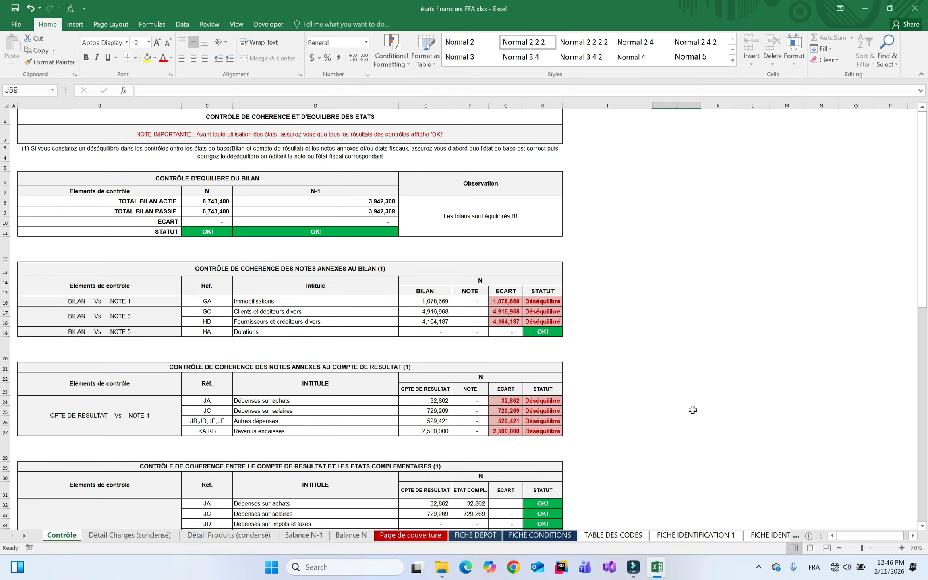
Scroll down through the lower check tables to the OTR table
{"action": "left_click", "coordinate": [922, 525]}
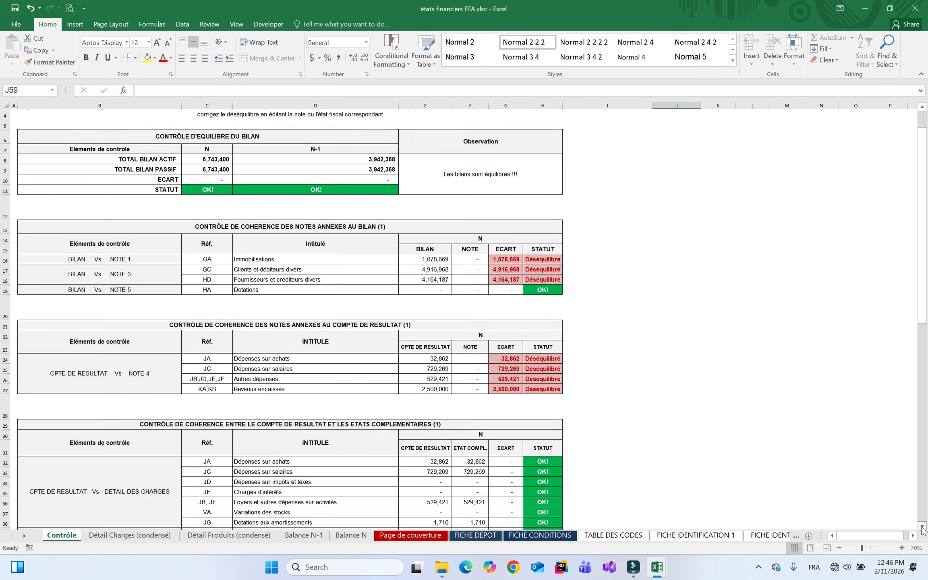
{"action": "left_click_drag", "start_coordinate": [922, 529], "coordinate": [922, 529]}
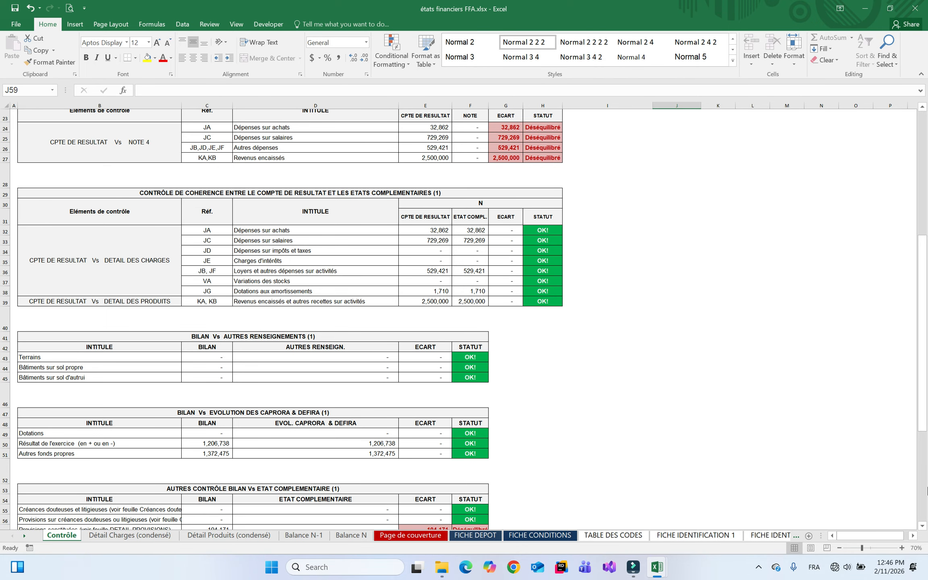
{"action": "scroll", "coordinate": [920, 523], "scroll_direction": "down", "scroll_amount": 6}
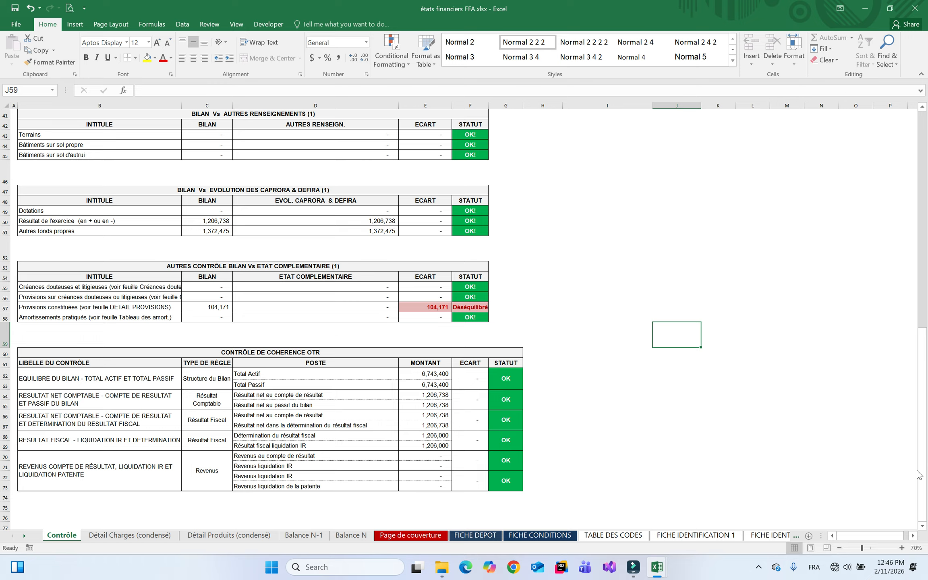
{"action": "left_click", "coordinate": [922, 526]}
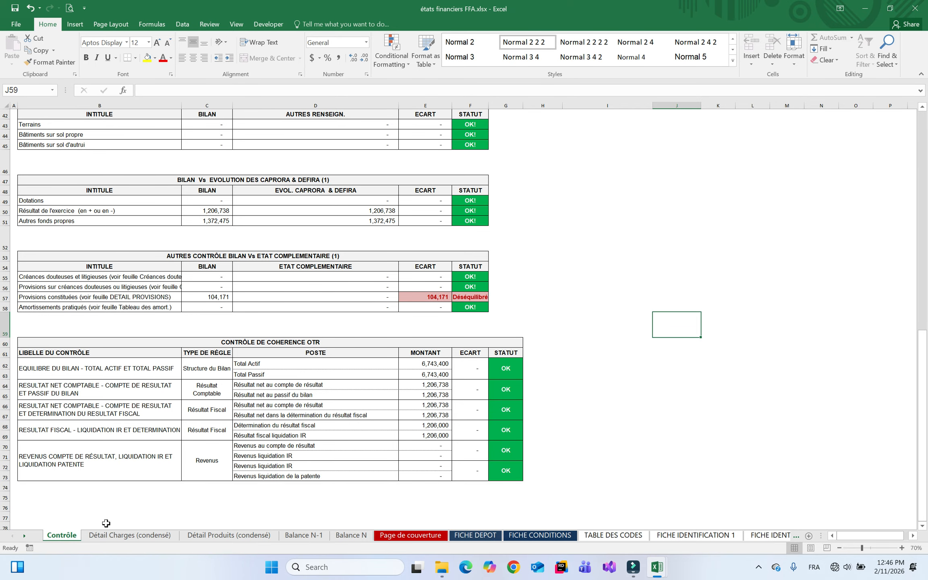
Browse FICHE IDENTIFICATION 2, BILAN, COMPTE DE RESULTAT and NOTES 1–3, then jump to Contrôle
{"action": "left_click", "coordinate": [771, 536]}
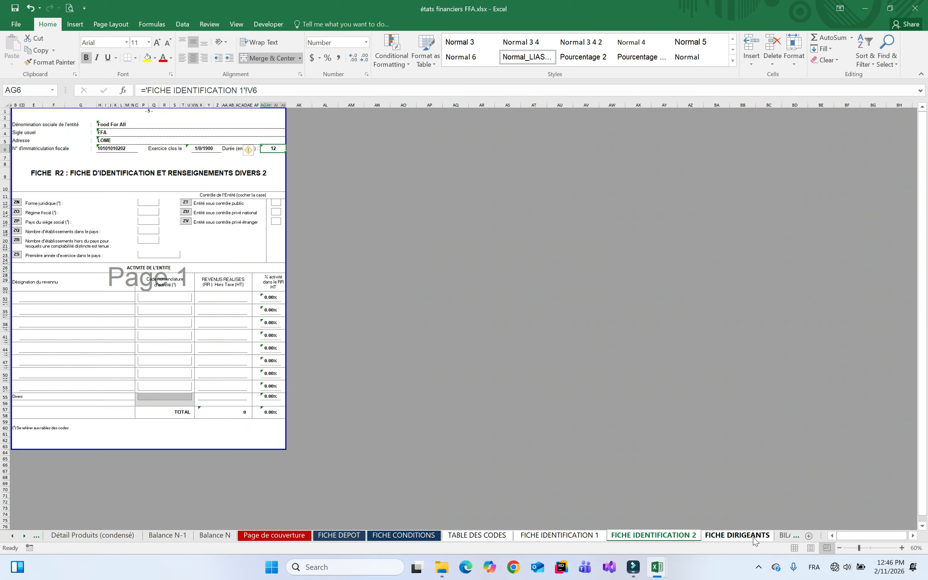
{"action": "left_click", "coordinate": [783, 536]}
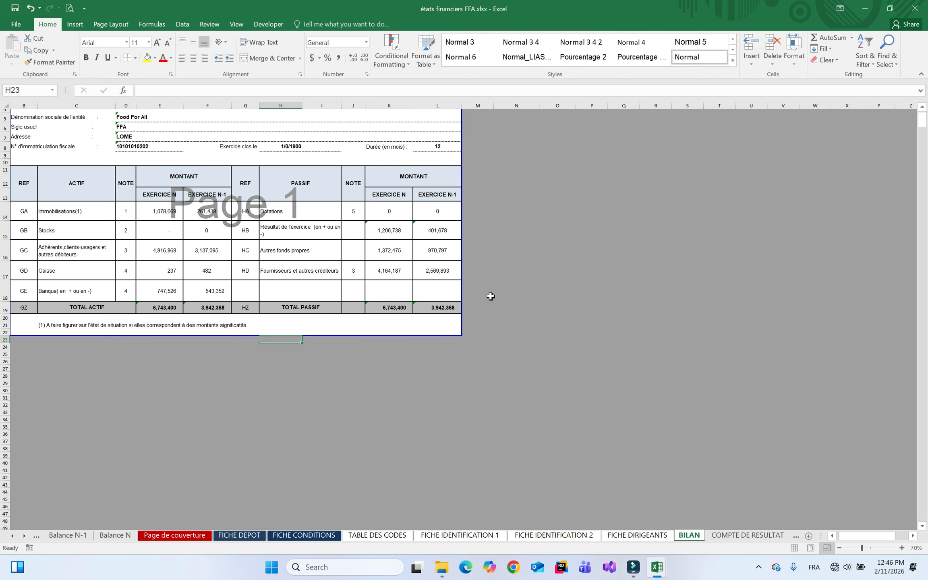
{"action": "left_click", "coordinate": [723, 534]}
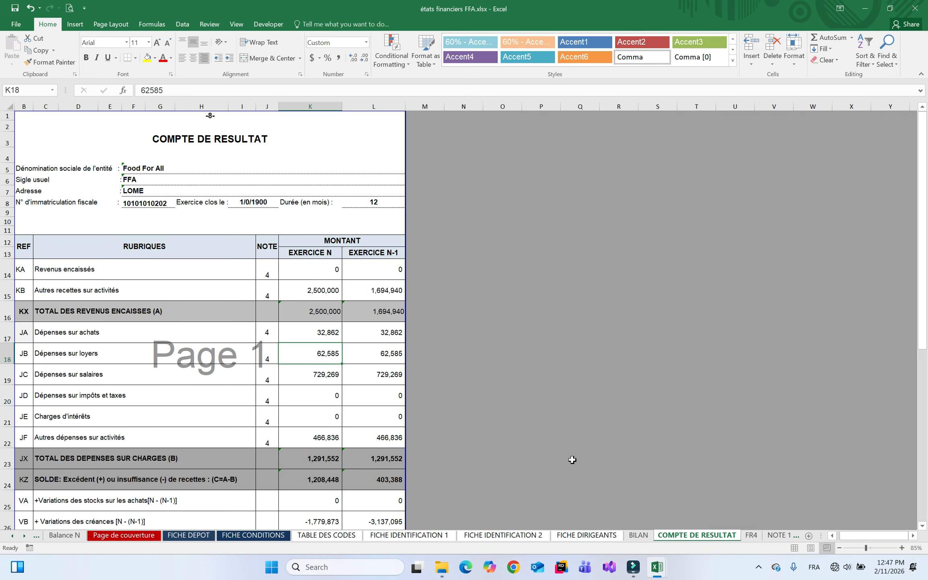
{"action": "left_click", "coordinate": [640, 537]}
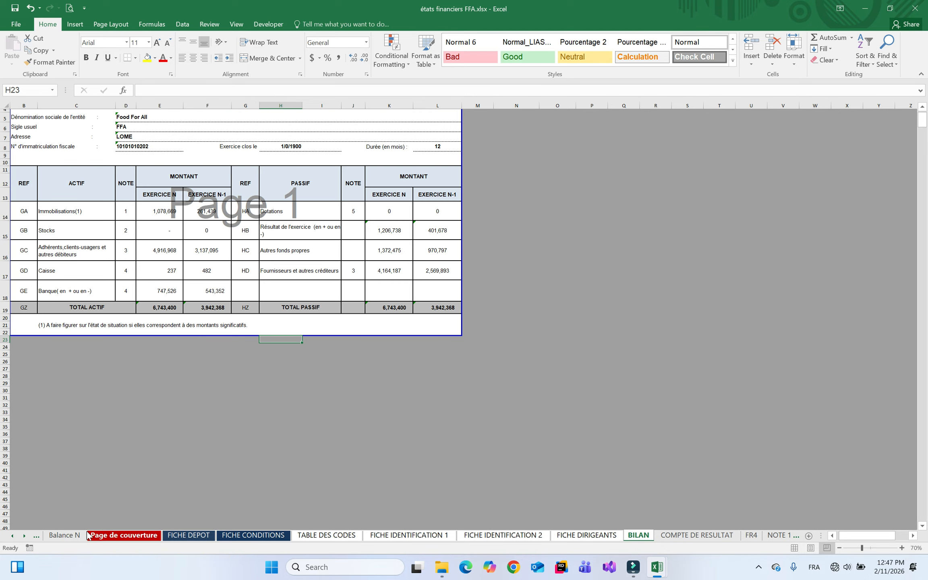
{"action": "left_click", "coordinate": [782, 536]}
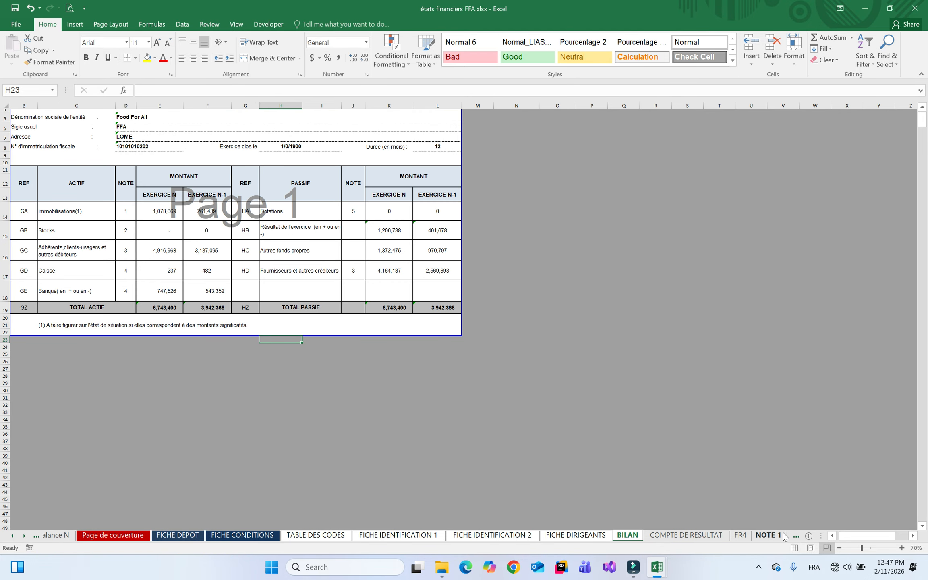
{"action": "left_click", "coordinate": [781, 534]}
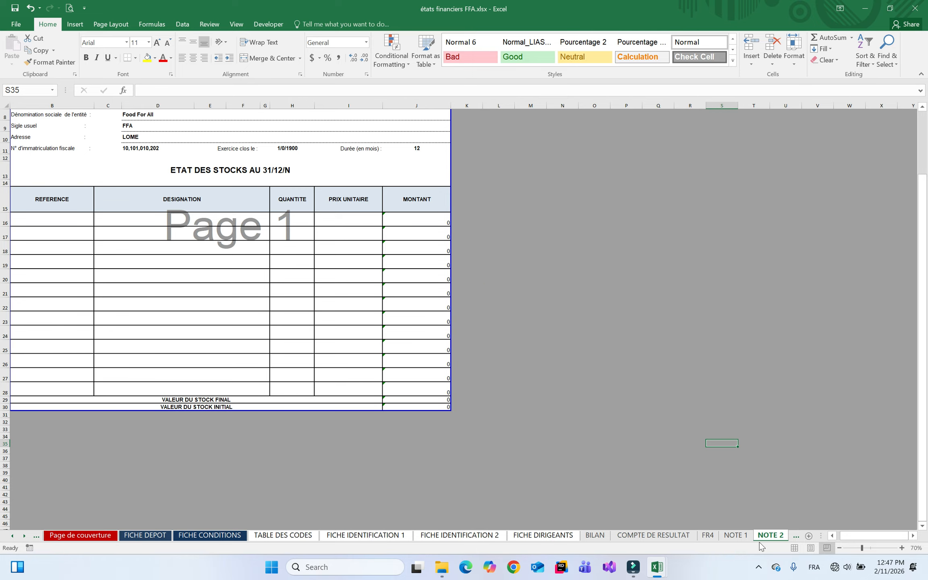
{"action": "left_click", "coordinate": [796, 536]}
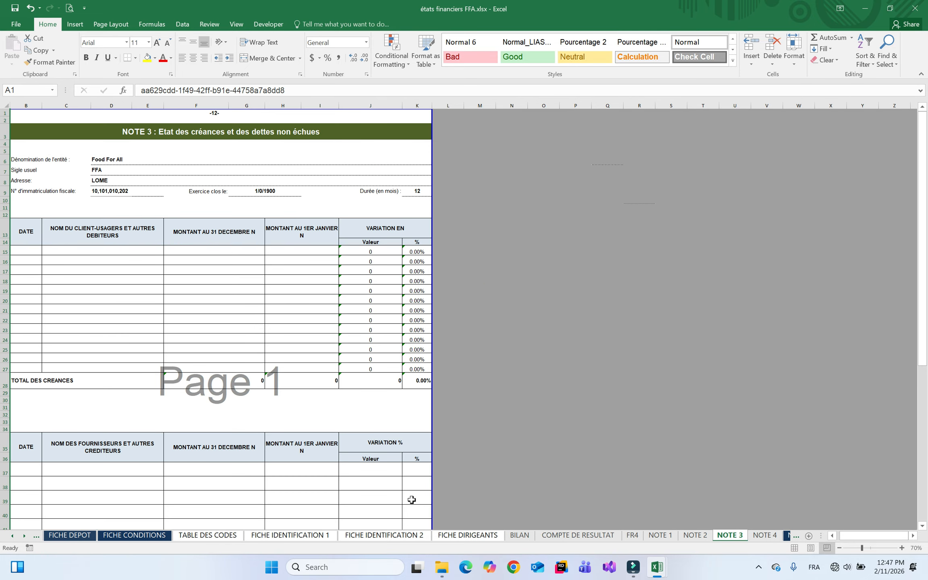
{"action": "right_click", "coordinate": [20, 535]}
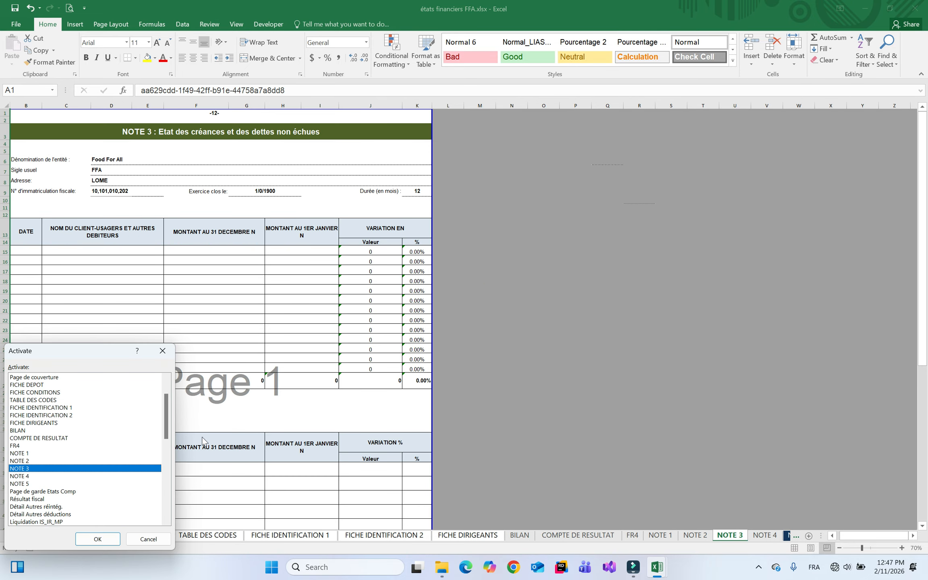
{"action": "scroll", "coordinate": [162, 391], "scroll_direction": "up", "scroll_amount": 2}
{"action": "double_click", "coordinate": [32, 378]}
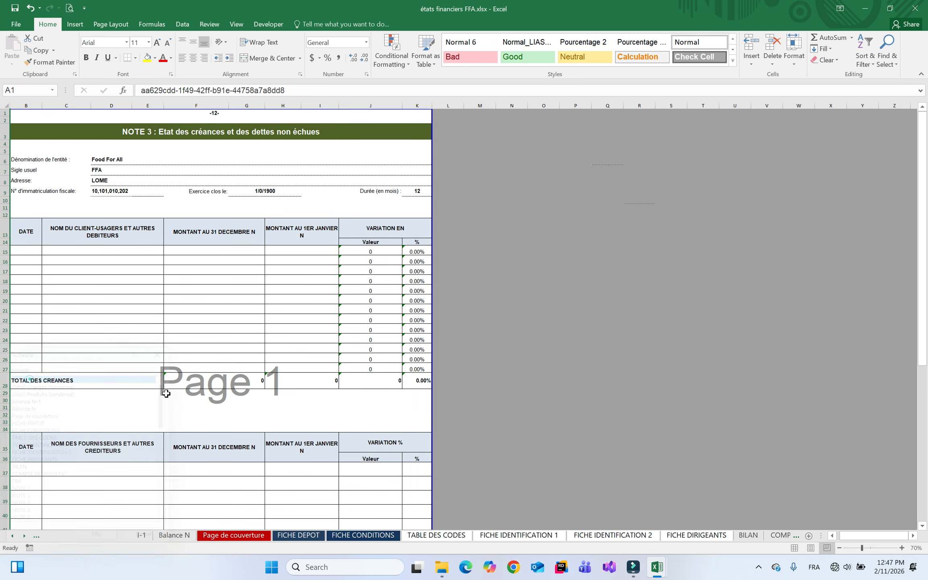
Switch the Détail des charges_1 and Détail des charges_2 sheets to Normal view
{"action": "right_click", "coordinate": [21, 536]}
{"action": "left_click_drag", "start_coordinate": [168, 407], "coordinate": [150, 466]}
{"action": "left_click", "coordinate": [52, 424]}
{"action": "double_click", "coordinate": [52, 427]}
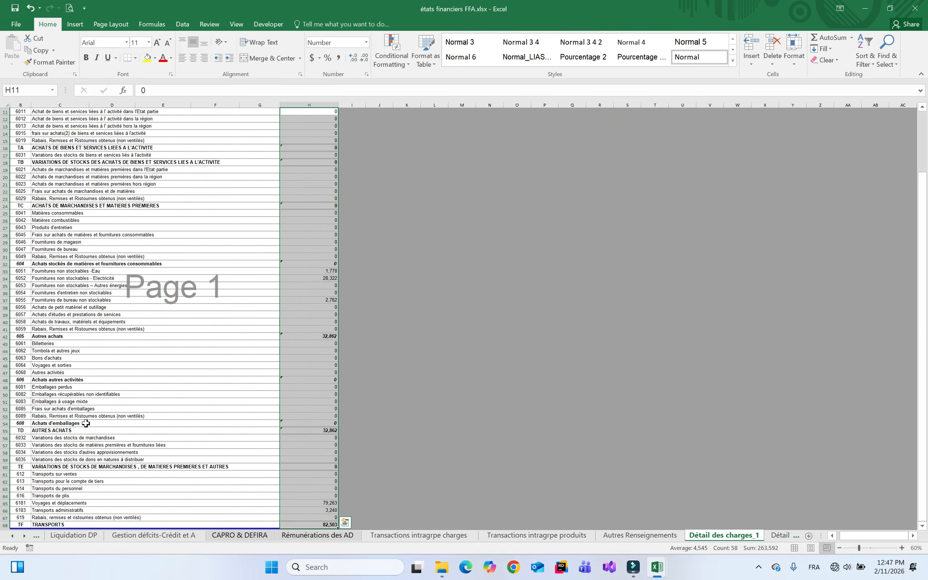
{"action": "left_click", "coordinate": [483, 378]}
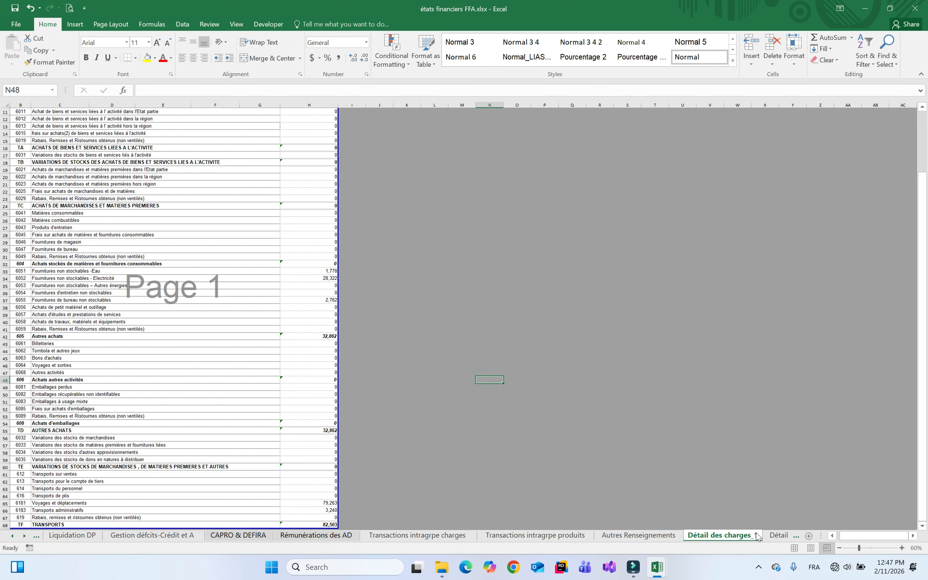
{"action": "left_click", "coordinate": [794, 548]}
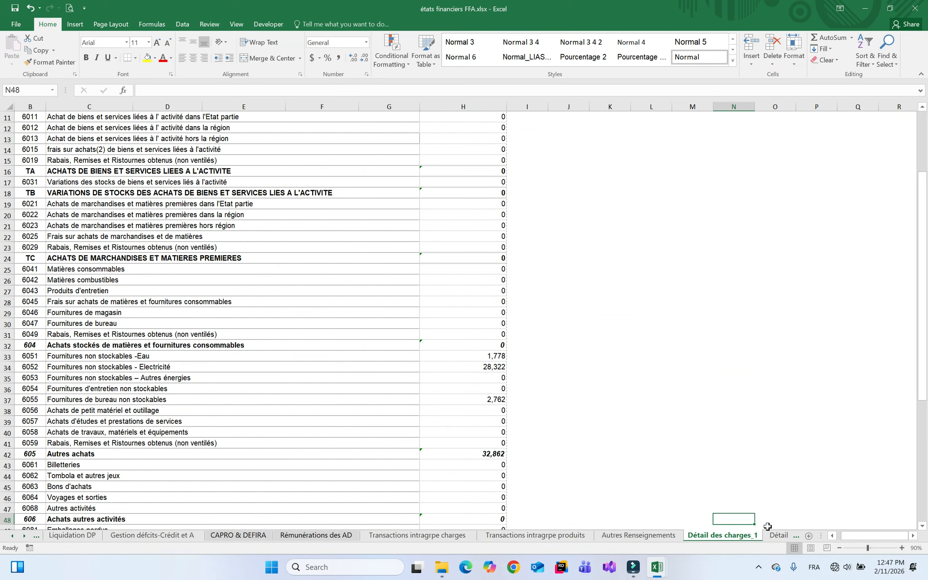
{"action": "left_click", "coordinate": [778, 535]}
{"action": "left_click", "coordinate": [568, 376]}
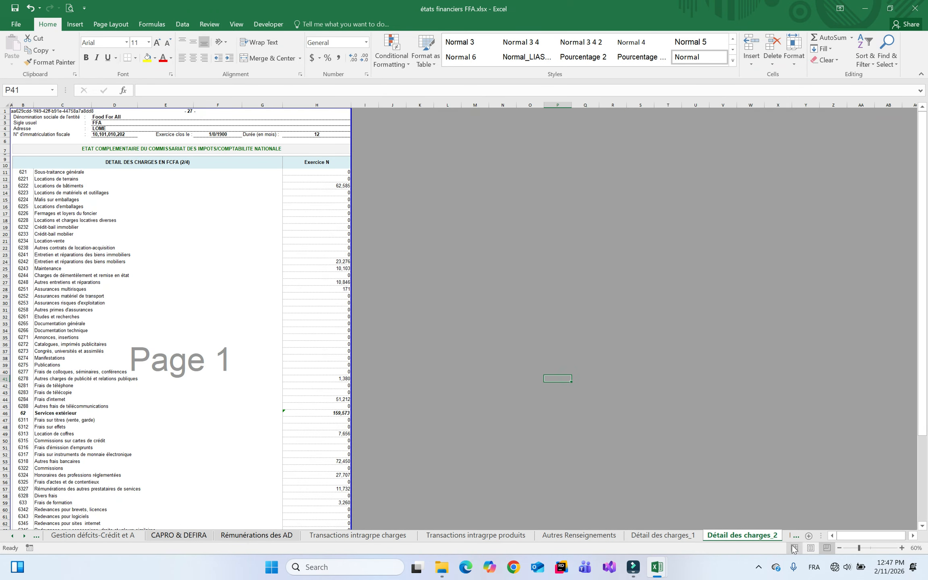
{"action": "left_click", "coordinate": [795, 548]}
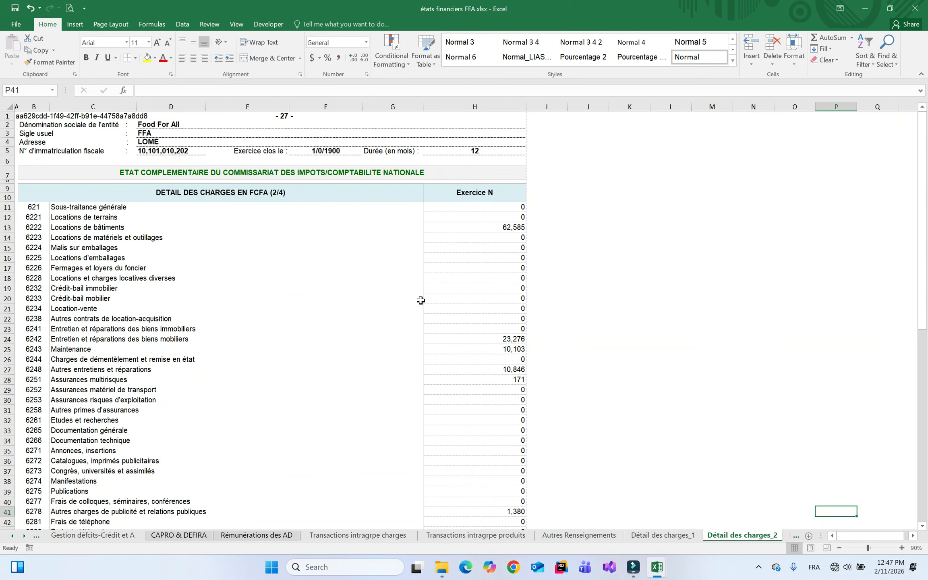
Return to the Contrôle sheet via the sheet list
{"action": "right_click", "coordinate": [23, 537]}
{"action": "scroll", "coordinate": [112, 387], "scroll_direction": "up", "scroll_amount": 10}
{"action": "double_click", "coordinate": [24, 377]}
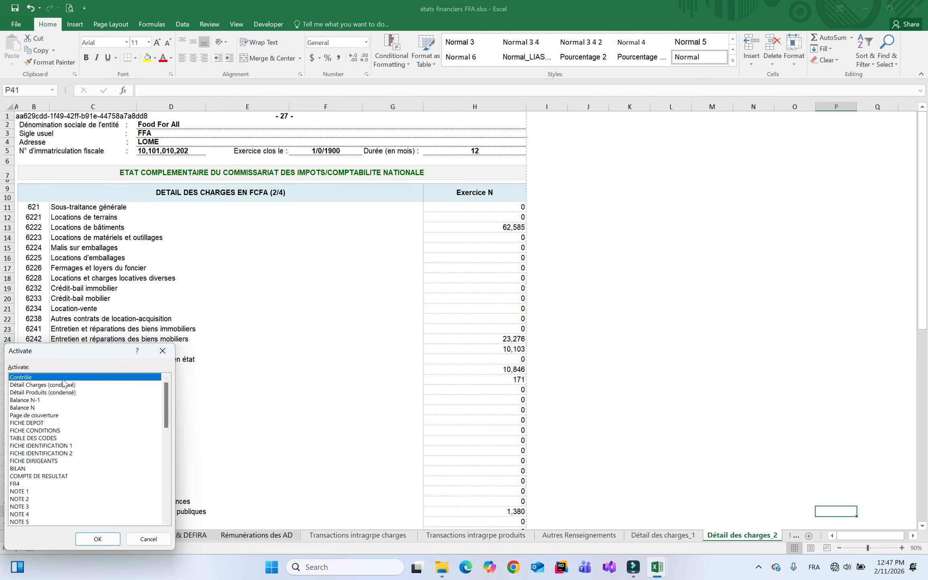
Delete the Contrôle, Détail Charges/Produits (condensé), Balance N-1 and Balance N sheets
{"action": "left_click", "coordinate": [127, 537], "text": "ctrl"}
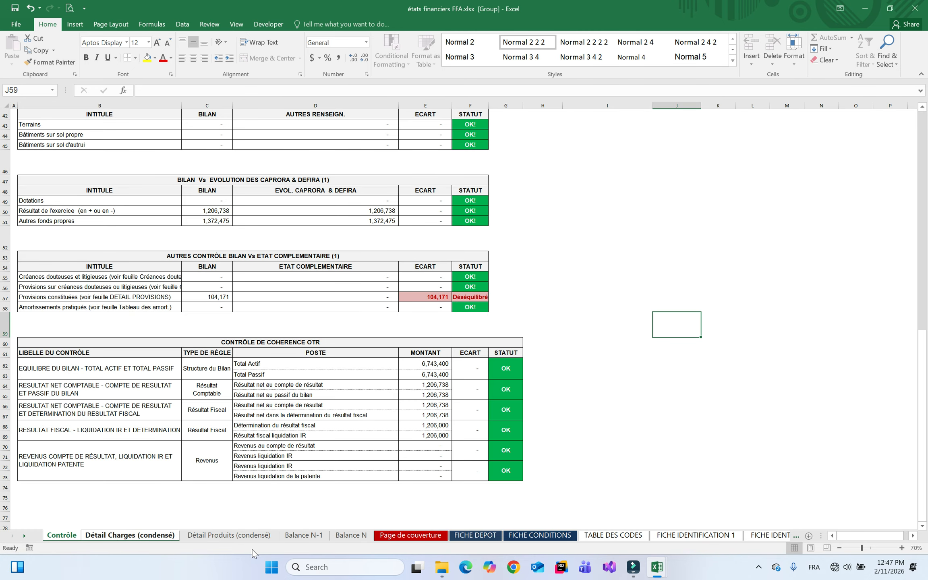
{"action": "left_click", "coordinate": [228, 536], "text": "ctrl"}
{"action": "left_click", "coordinate": [304, 536], "text": "ctrl"}
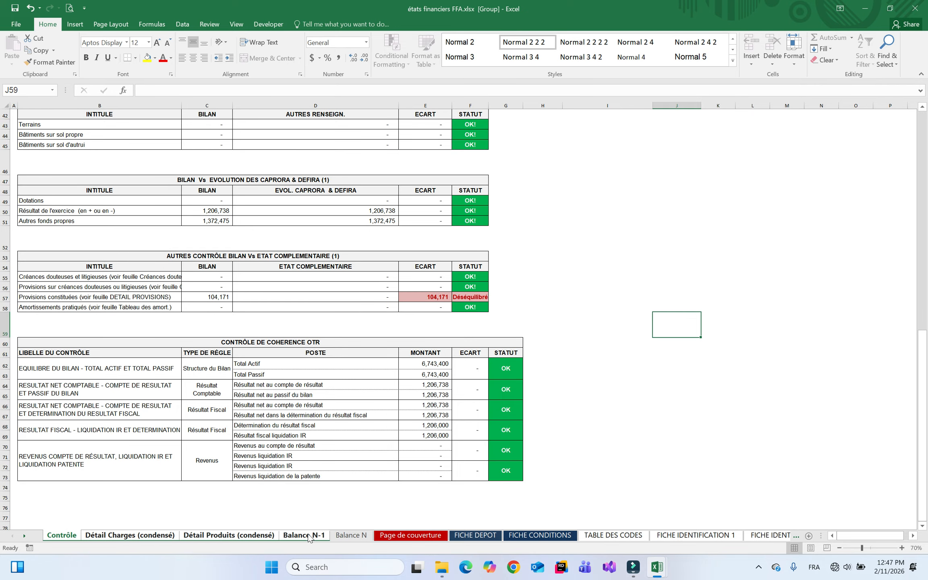
{"action": "left_click", "coordinate": [347, 537], "text": "ctrl"}
{"action": "right_click", "coordinate": [301, 536]}
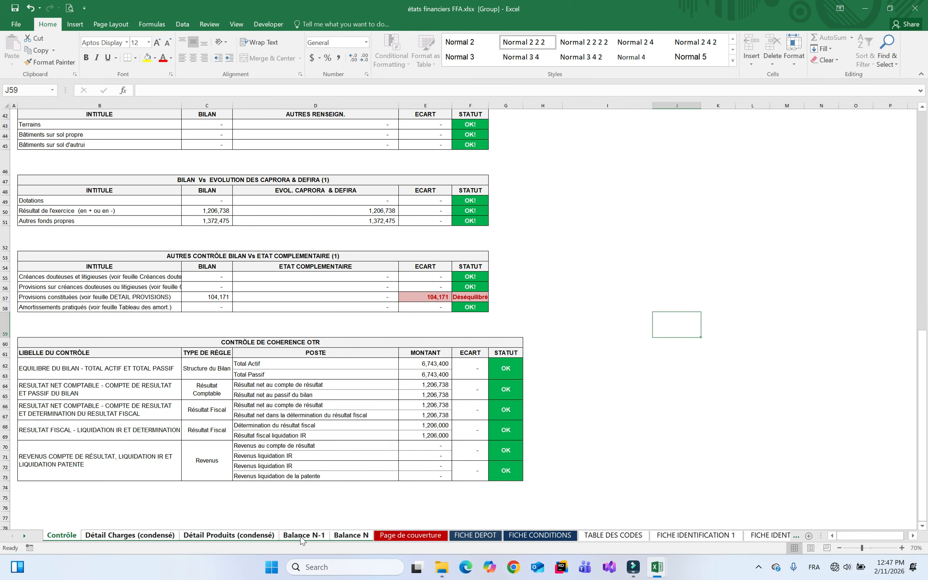
{"action": "left_click", "coordinate": [328, 410]}
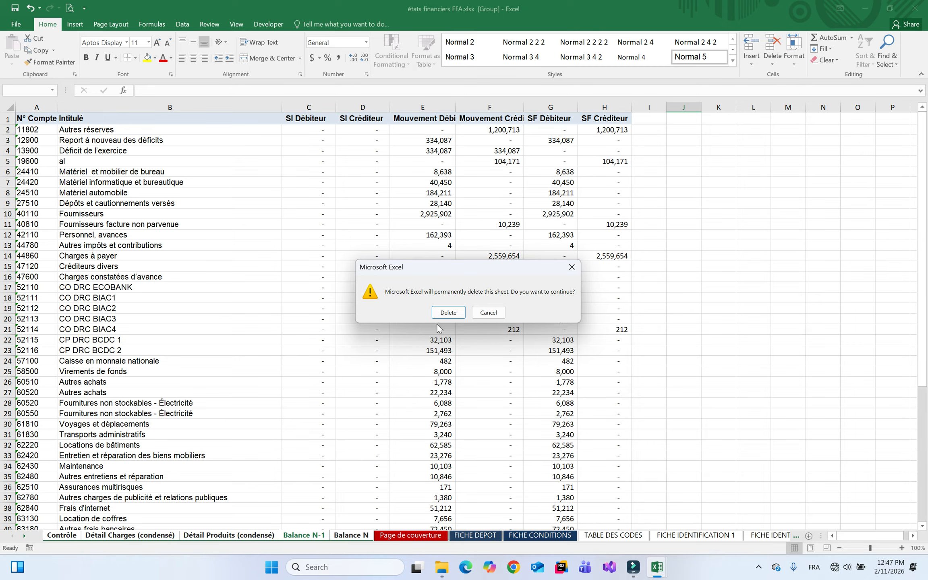
{"action": "left_click", "coordinate": [445, 313]}
Save the FFA workbook and view the BILAN sheet
{"action": "left_click", "coordinate": [16, 8]}
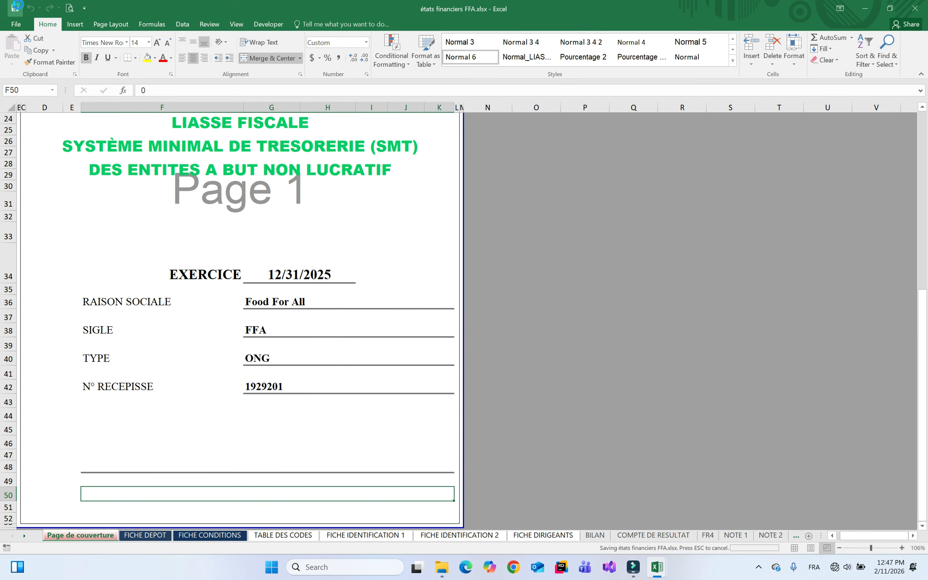
{"action": "left_click", "coordinate": [660, 536]}
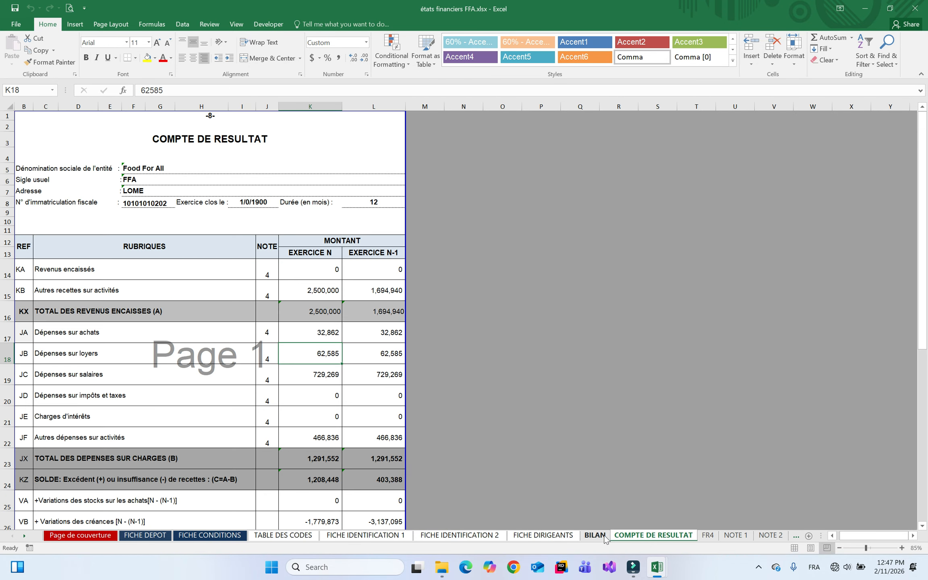
{"action": "left_click", "coordinate": [602, 535]}
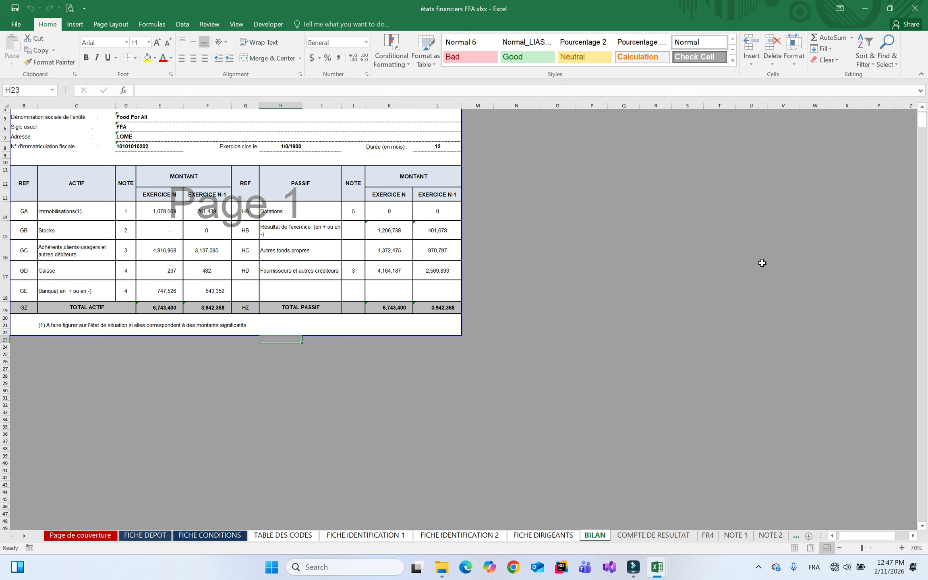
Close the FFA workbook and bring the Liasses folder window forward
{"action": "left_click", "coordinate": [914, 12]}
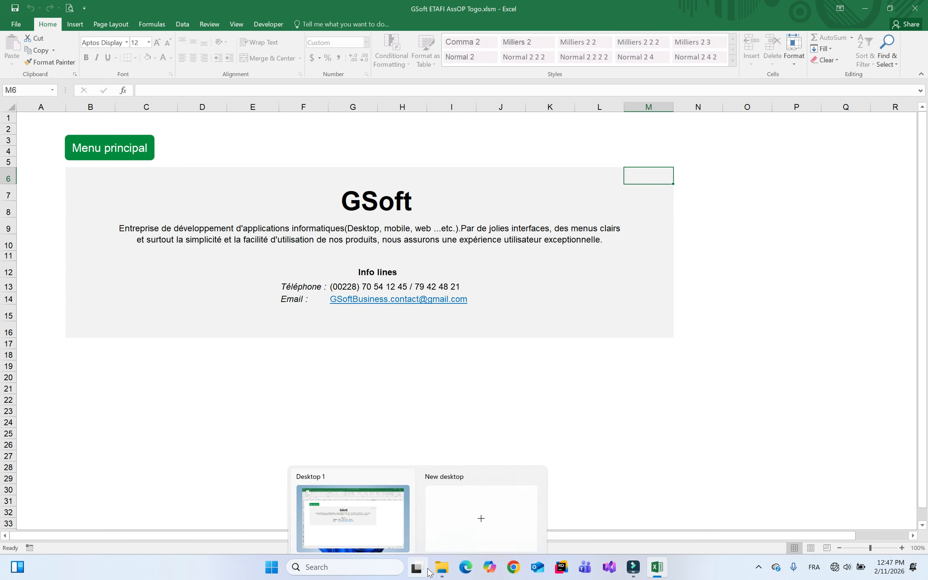
{"action": "left_click", "coordinate": [441, 566]}
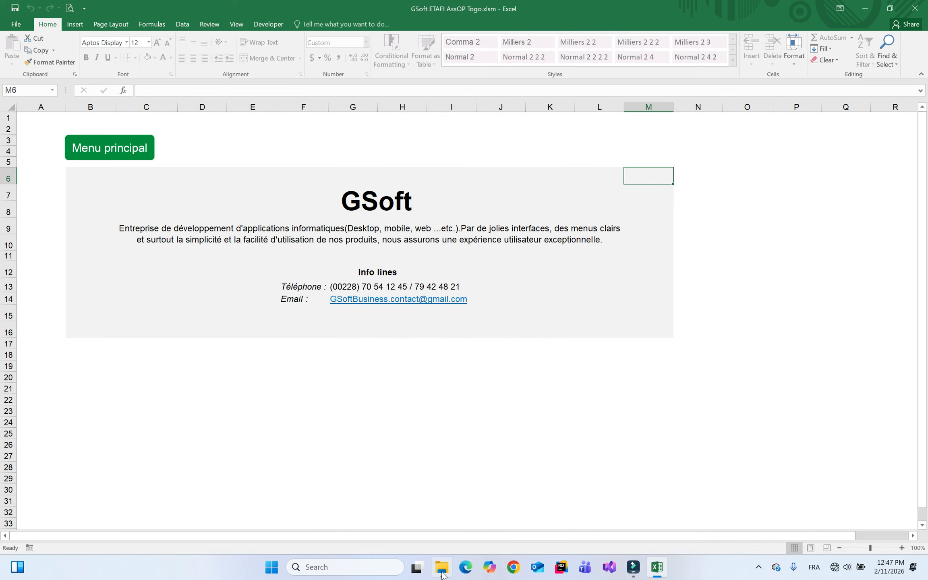
{"action": "left_click", "coordinate": [441, 566]}
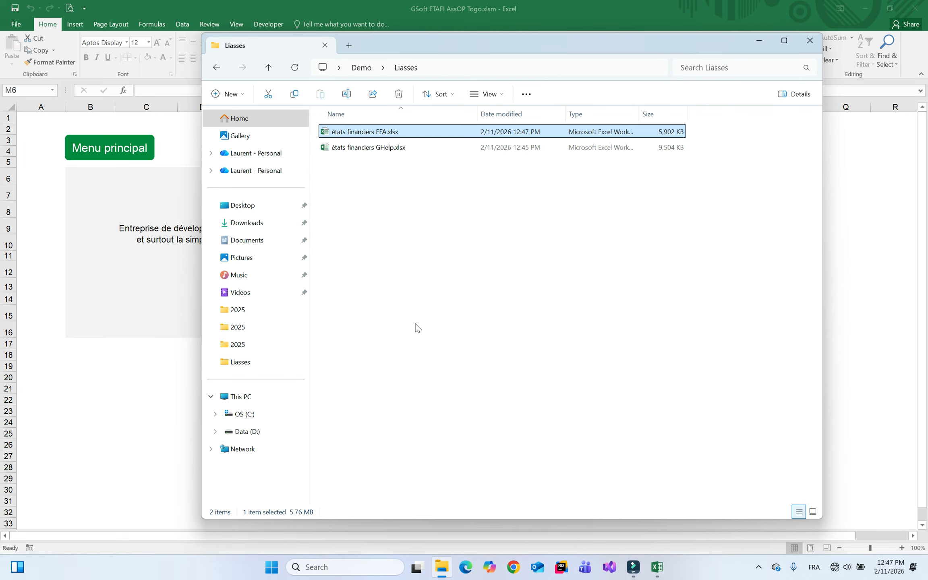
Refresh the Liasses folder listing, then minimise File Explorer
{"action": "left_click", "coordinate": [486, 258]}
{"action": "right_click", "coordinate": [485, 258]}
{"action": "left_click", "coordinate": [555, 408]}
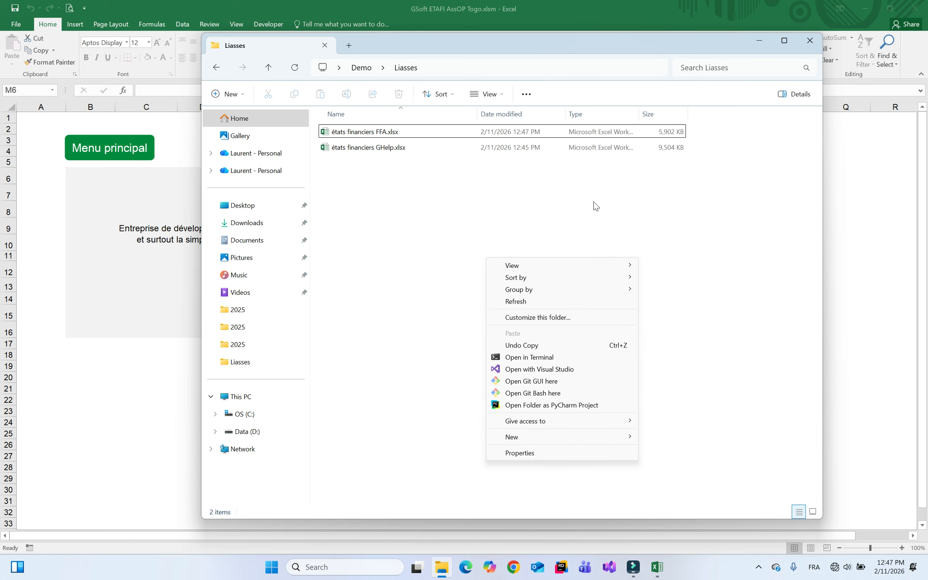
{"action": "left_click", "coordinate": [540, 302]}
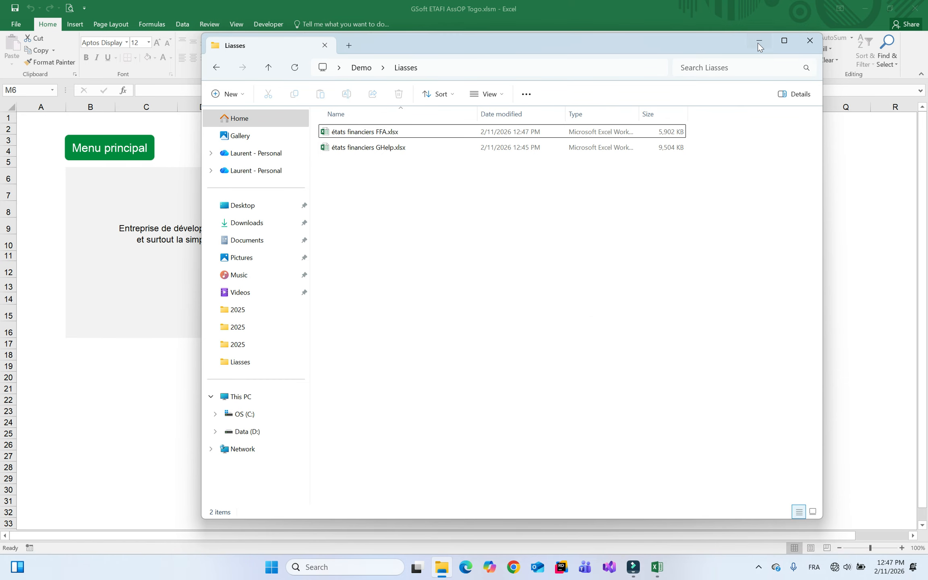
{"action": "left_click", "coordinate": [759, 41]}
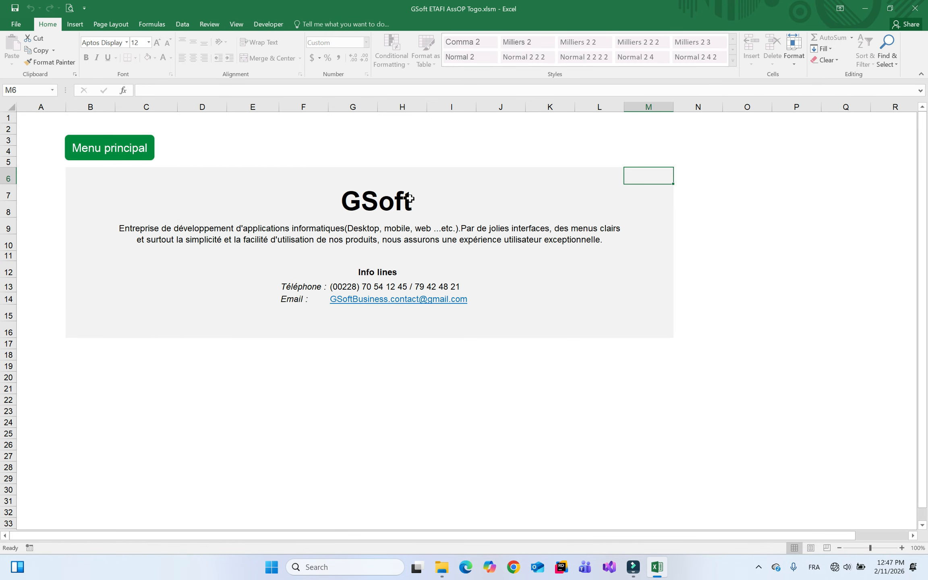